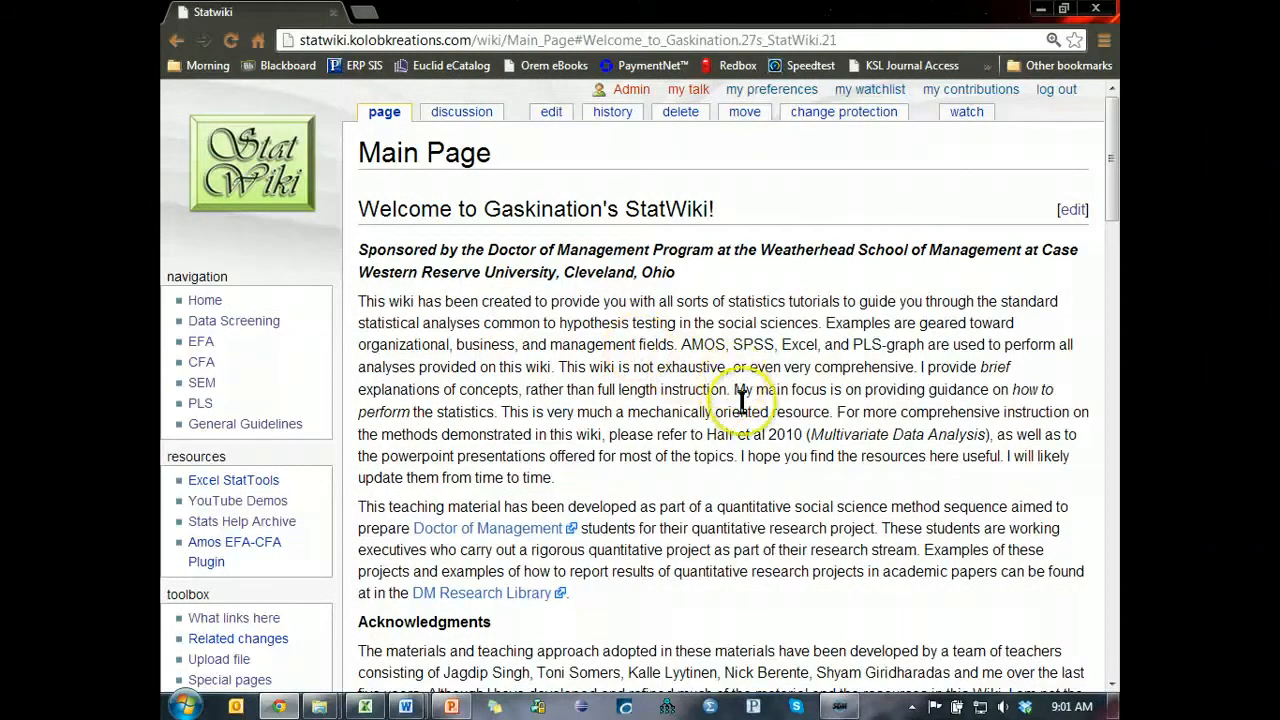
# Look through the StatWiki main page down to the dataset links and citation guidance.
pyautogui.scroll(-5, 767, 486)
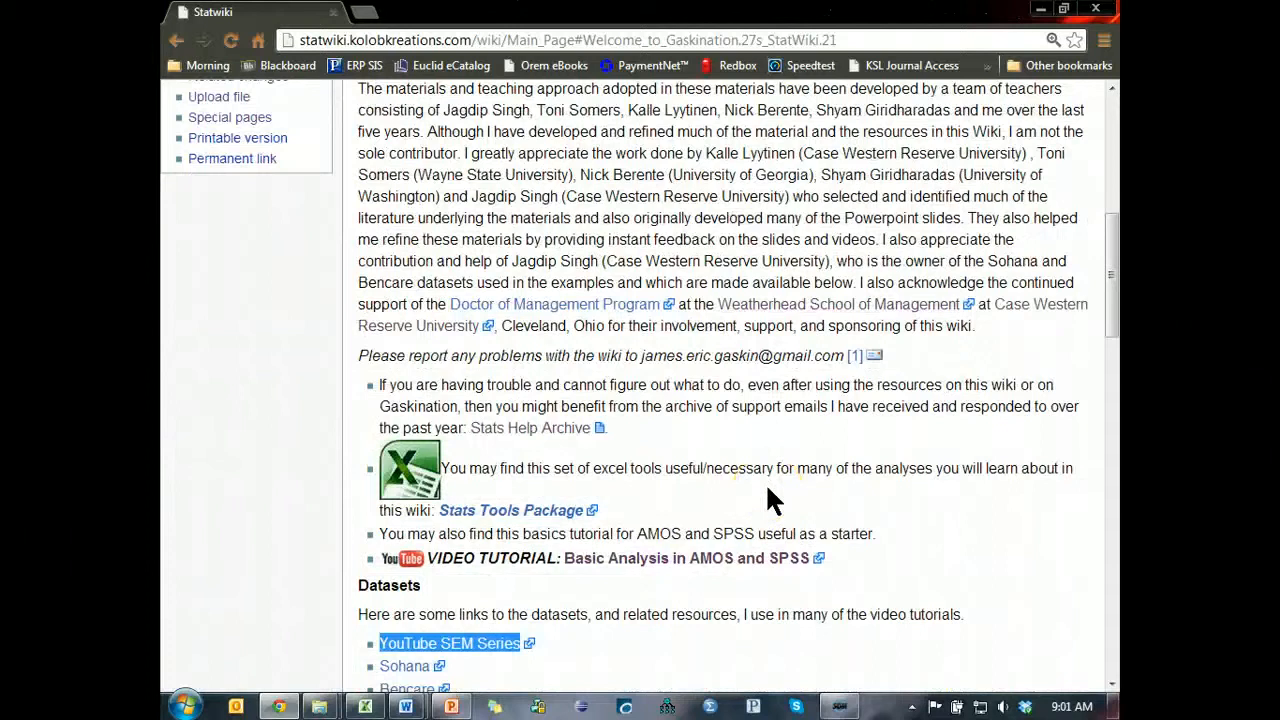
pyautogui.scroll(-3, 767, 486)
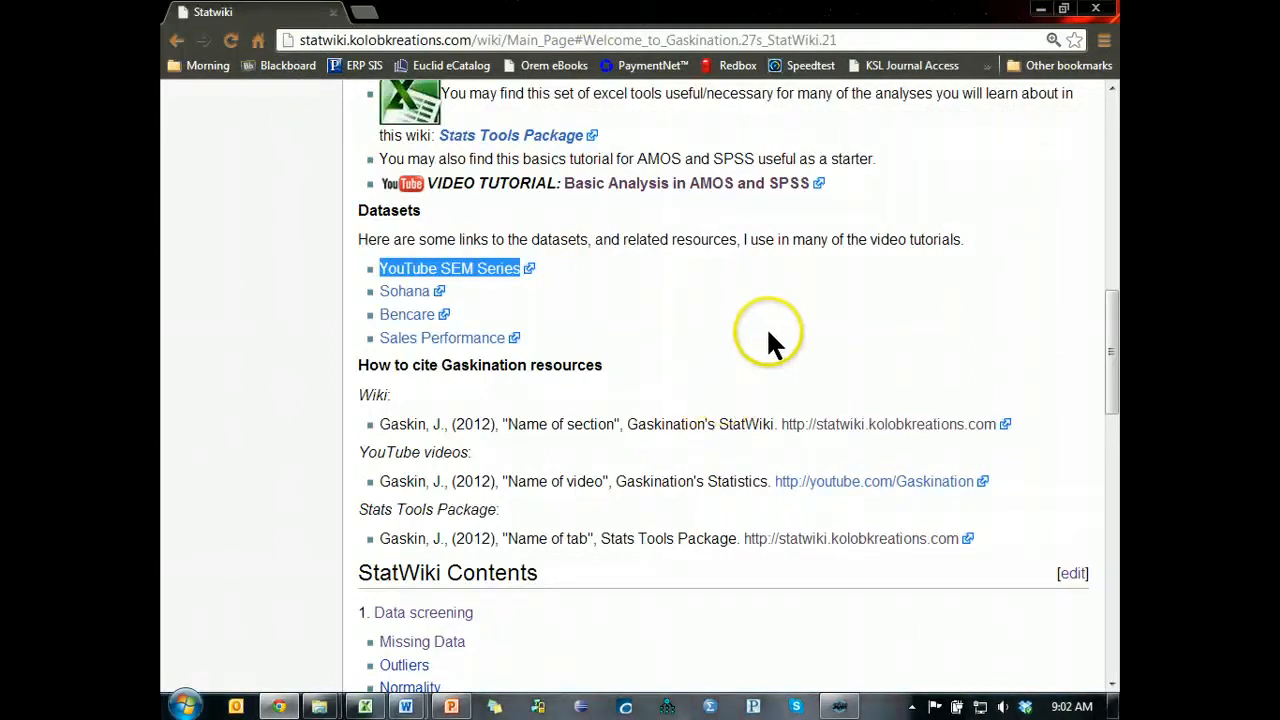
pyautogui.scroll(8, 345, 390)
pyautogui.scroll(2, 250, 240)
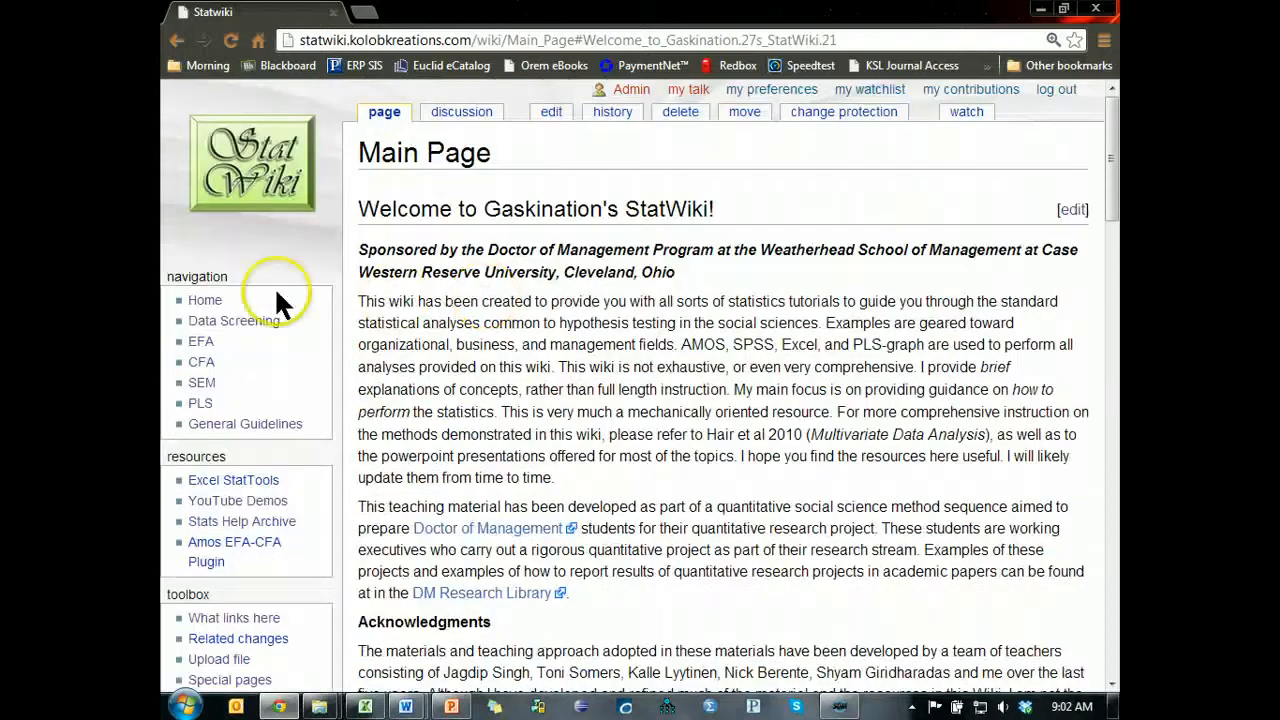
# Open the wiki's General Guidelines page and examine the Case Screening and Variable Screening entries in the order of operations.
pyautogui.click(241, 322)
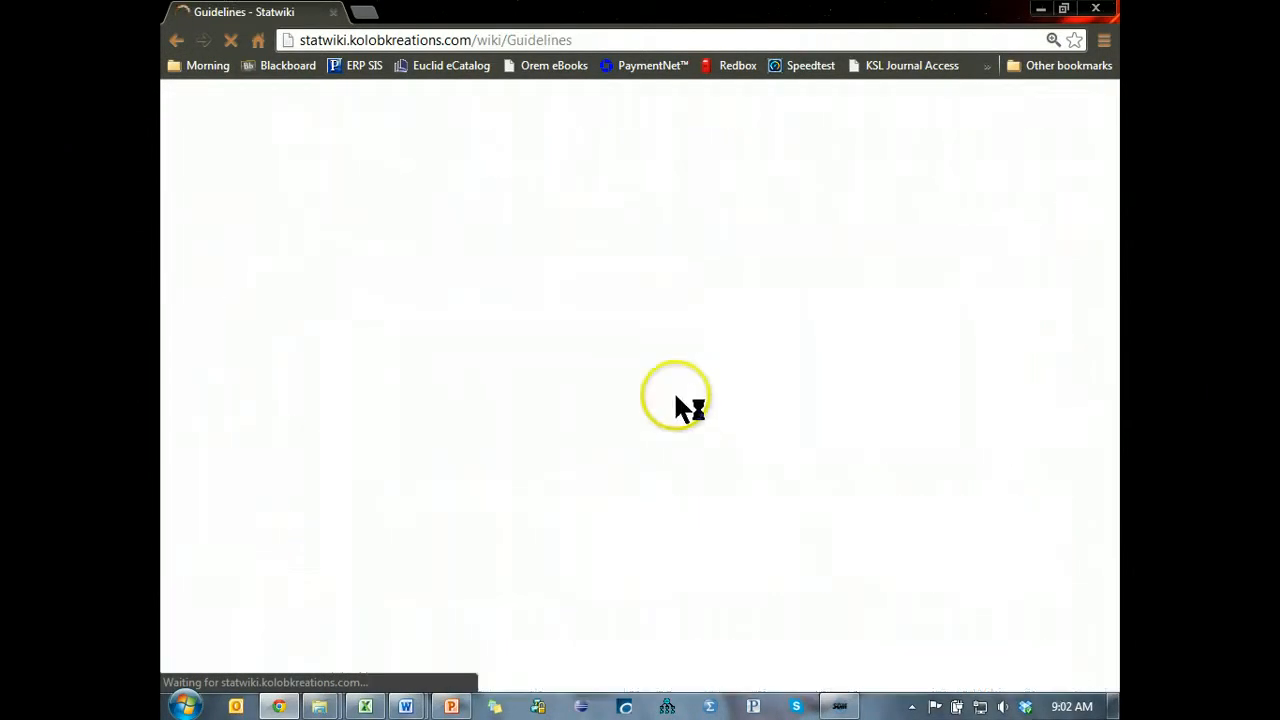
pyautogui.scroll(-6, 700, 450)
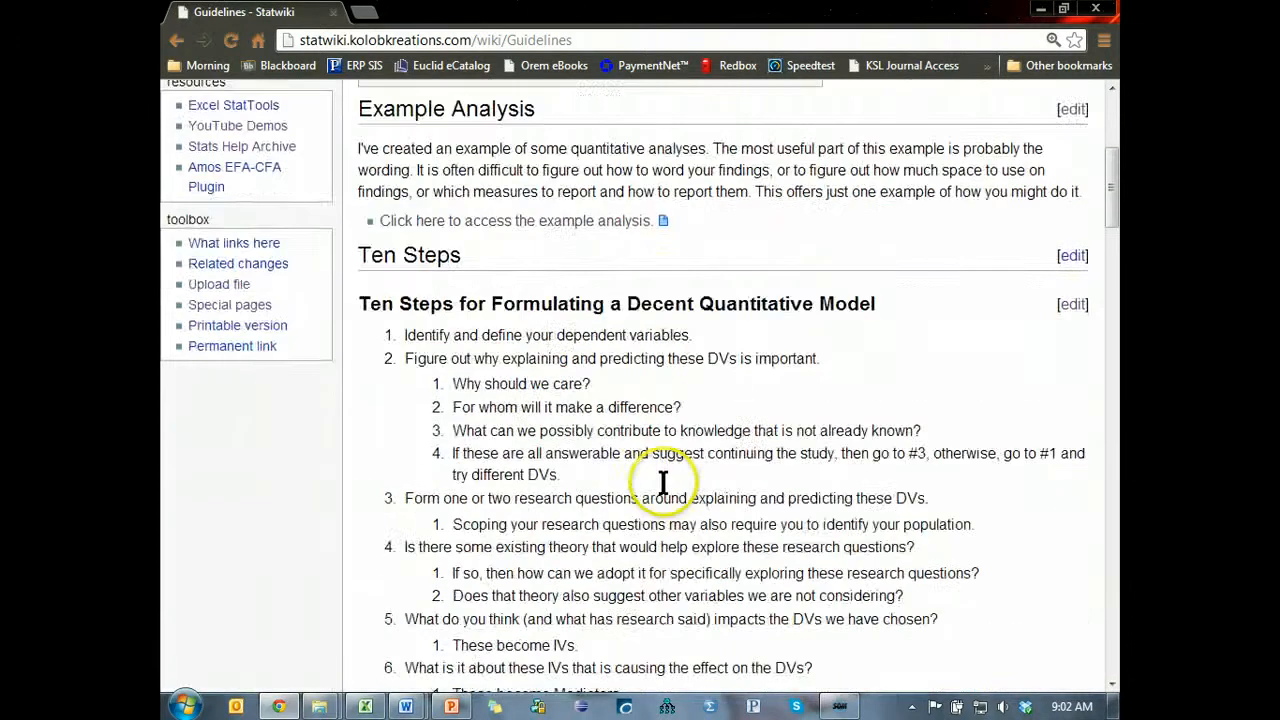
pyautogui.scroll(-8, 663, 480)
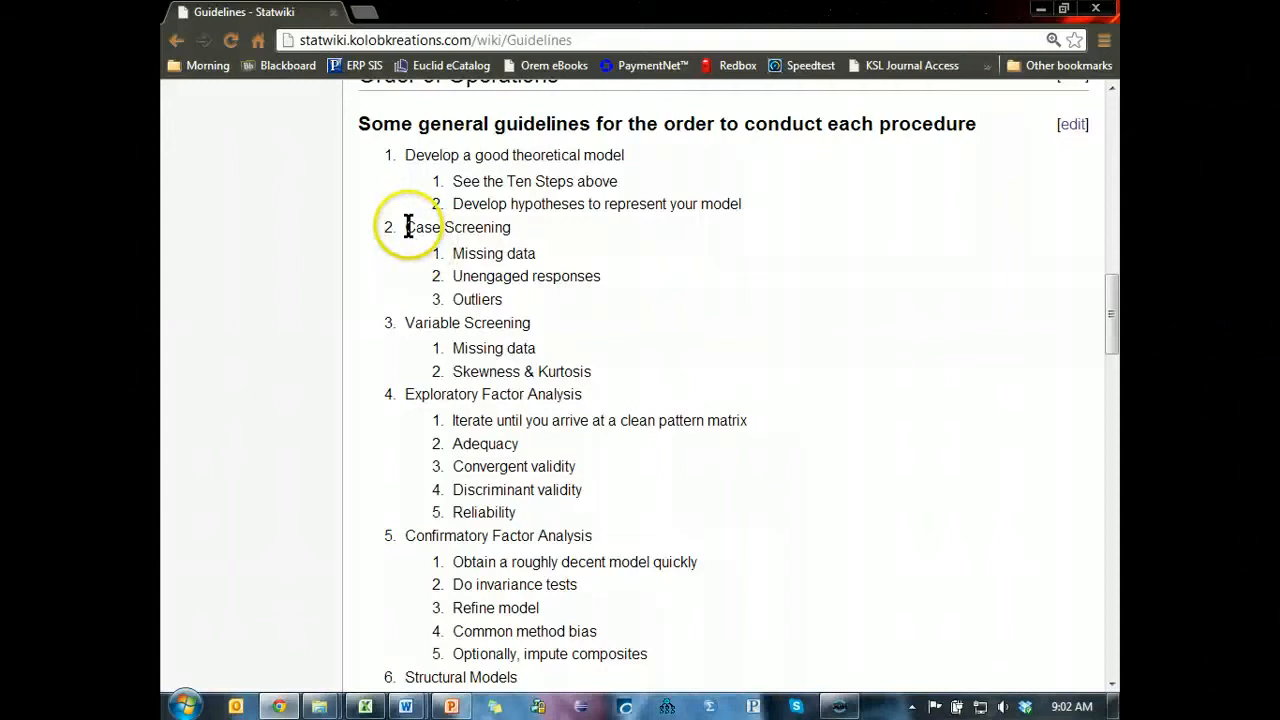
pyautogui.moveTo(408, 227); pyautogui.dragTo(570, 330)
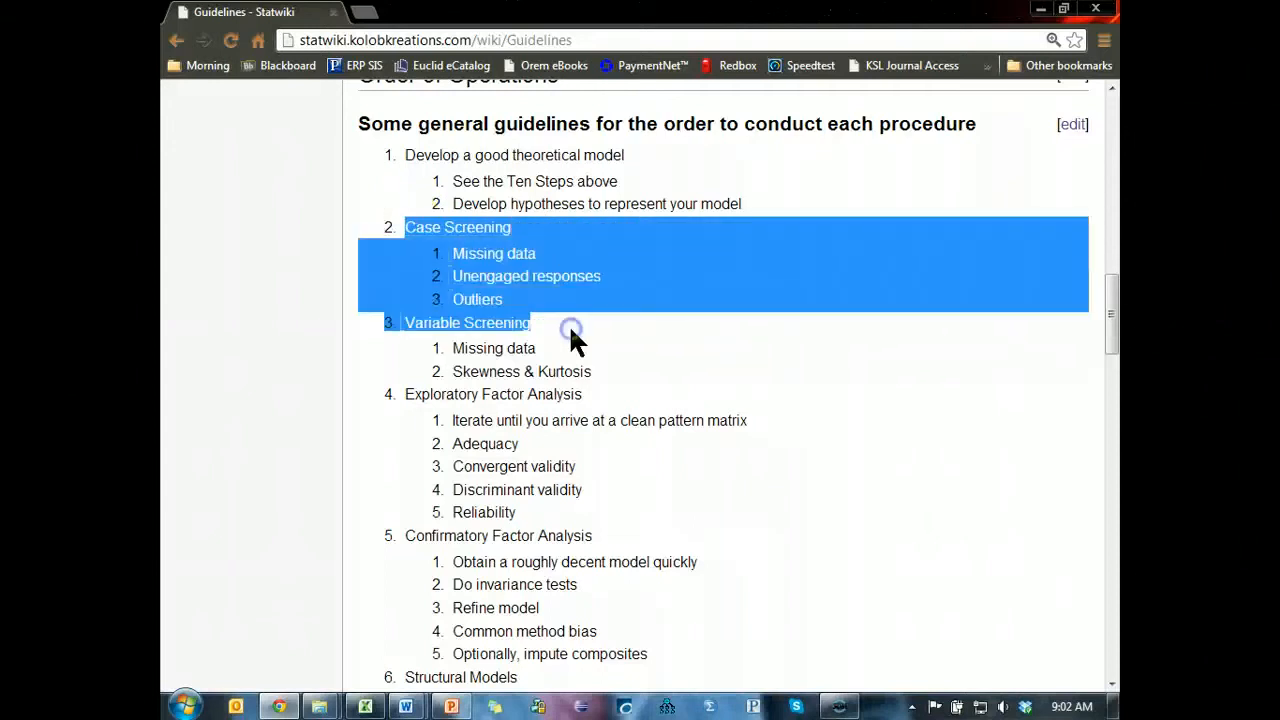
pyautogui.click(598, 343)
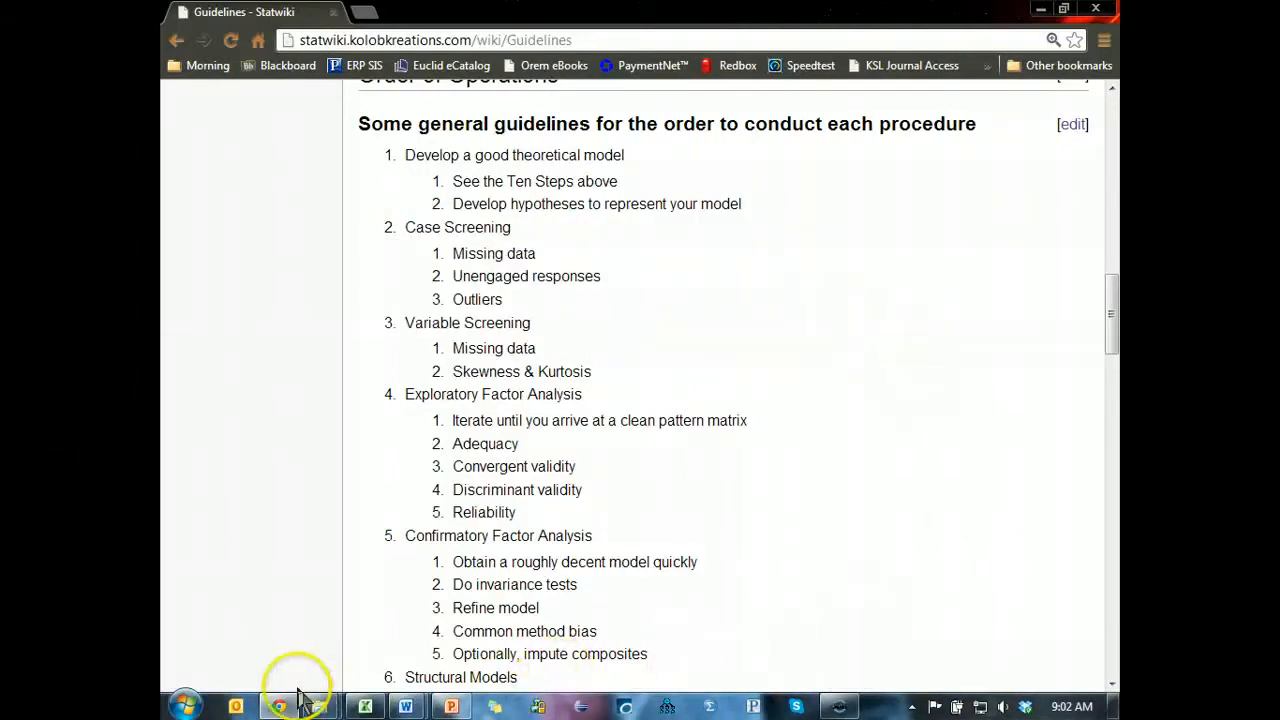
# Switch to the YouTube SEM Series.sav dataset in SPSS and review the scale item variables from Playful_1 to DecQual_8.
pyautogui.moveTo(320, 708)
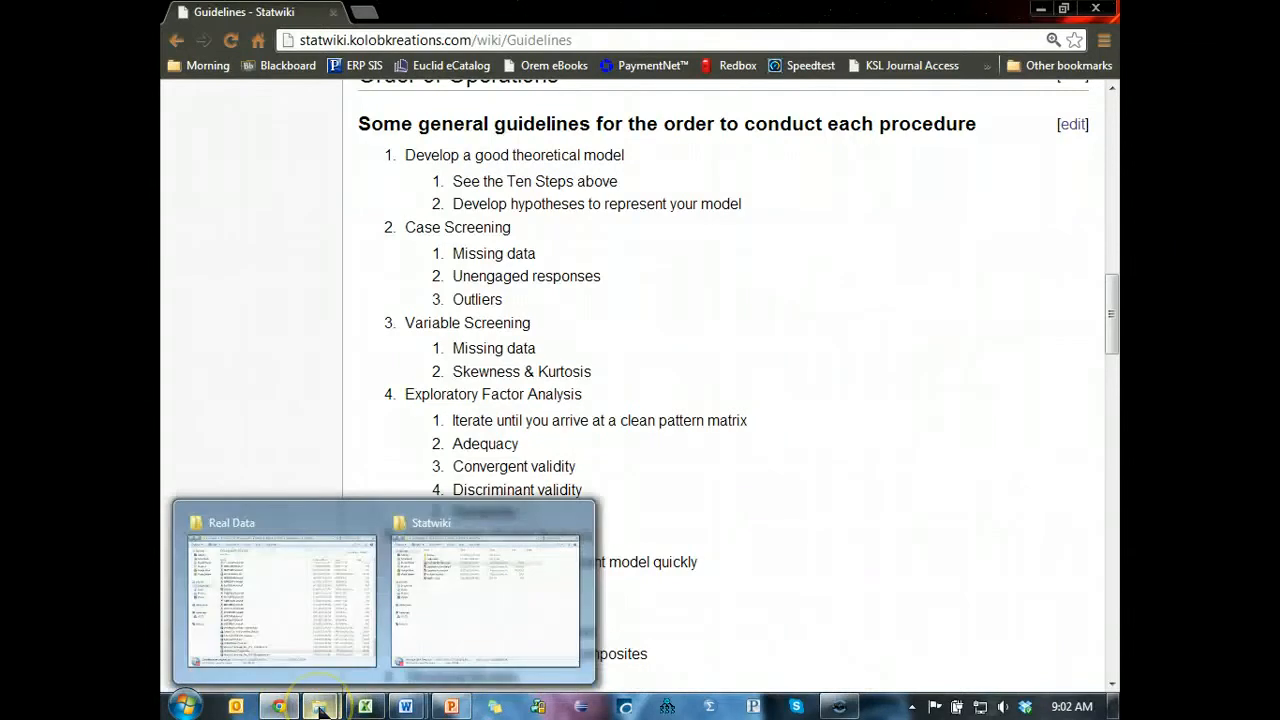
pyautogui.click(440, 660)
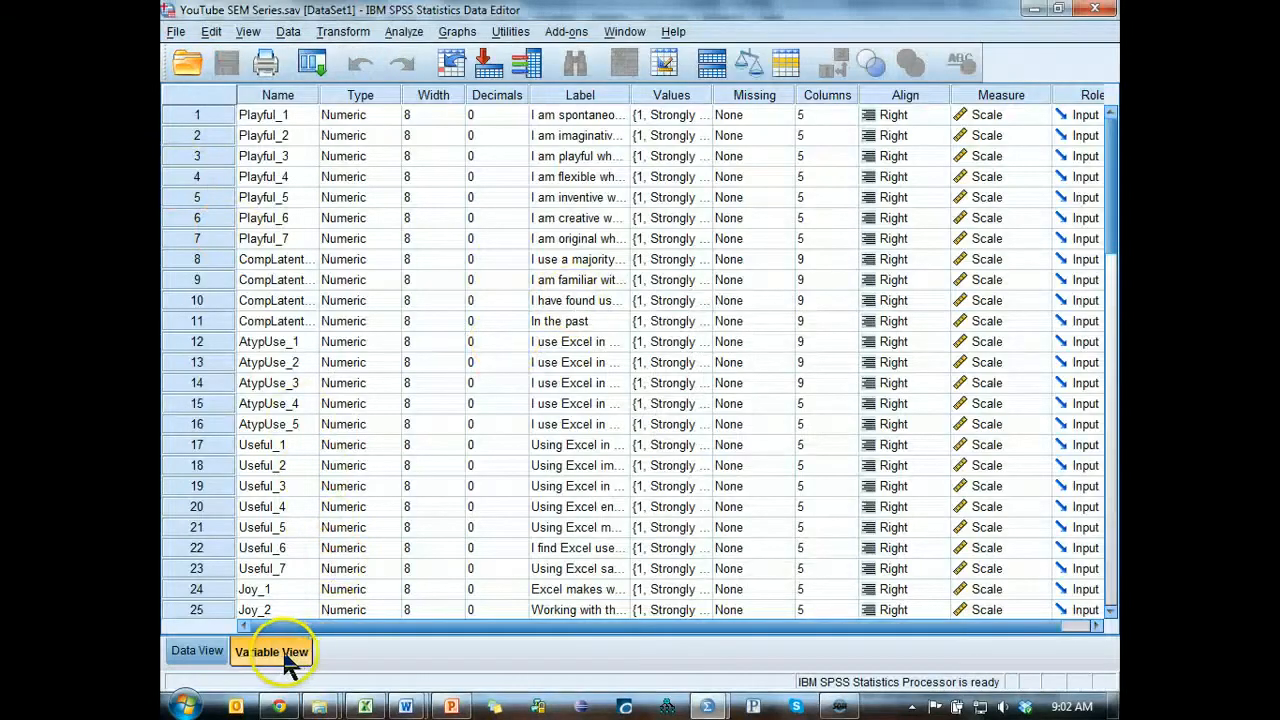
pyautogui.click(217, 112)
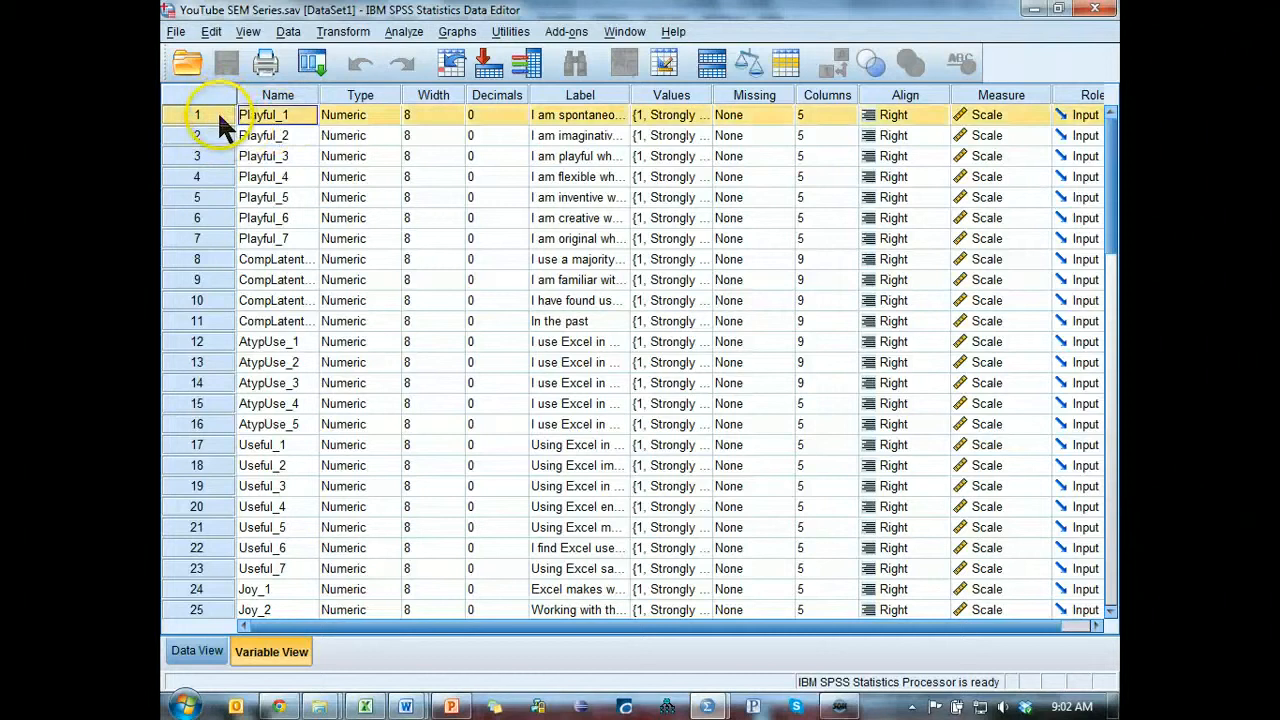
pyautogui.moveTo(217, 112); pyautogui.dragTo(194, 575)
pyautogui.scroll(-6, 200, 480)
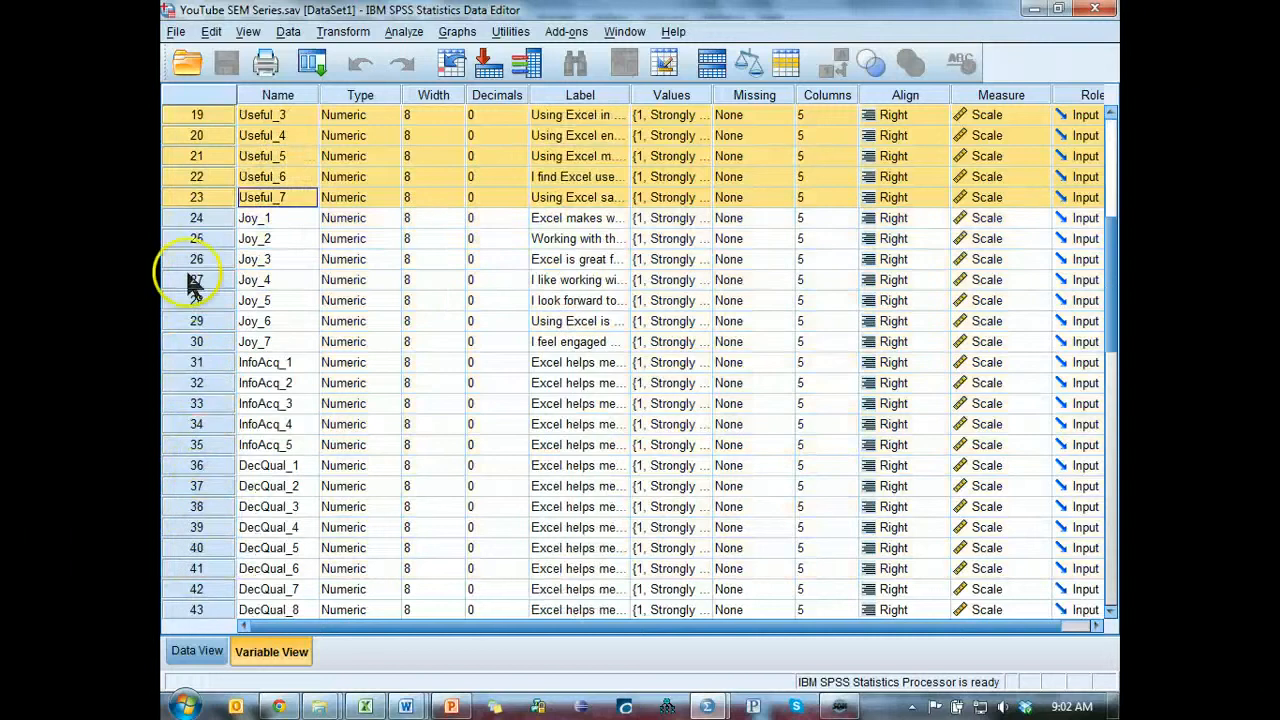
pyautogui.moveTo(194, 222); pyautogui.dragTo(195, 610)
pyautogui.scroll(-4, 200, 600)
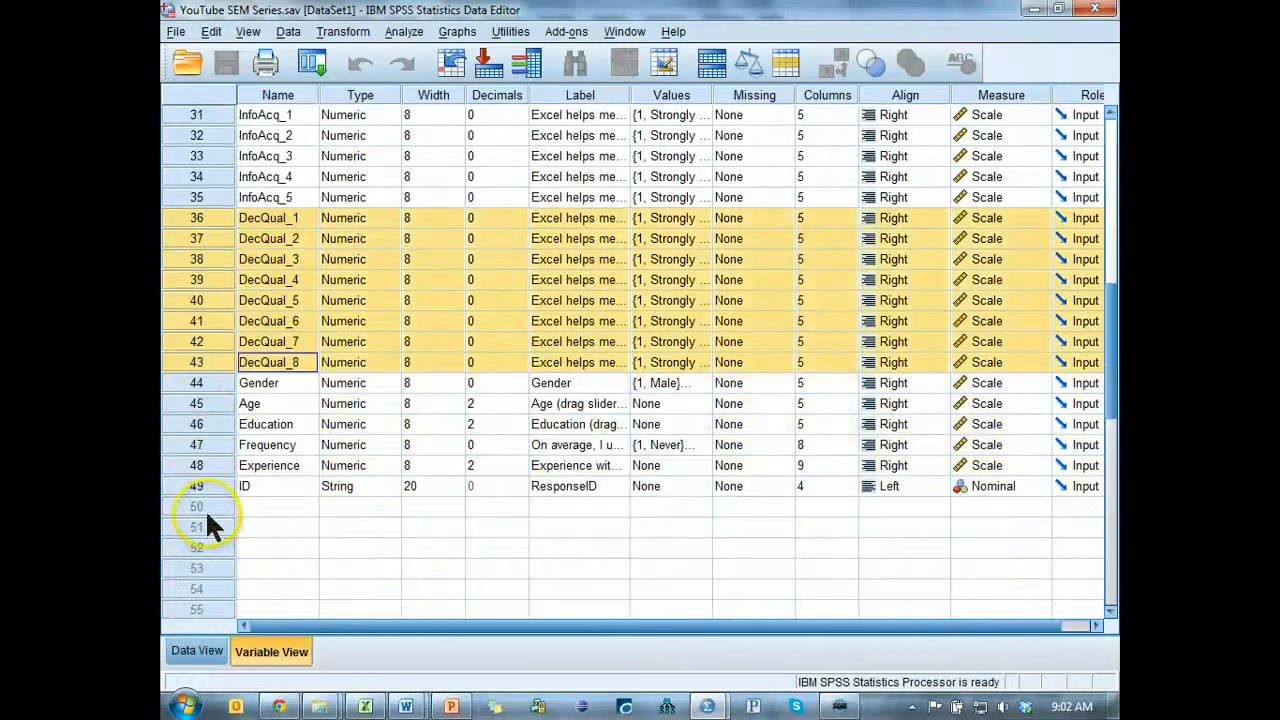
# Review the Gender, Age, Education, Frequency, Experience and ID variables at the end of the variable list.
pyautogui.click(197, 385)
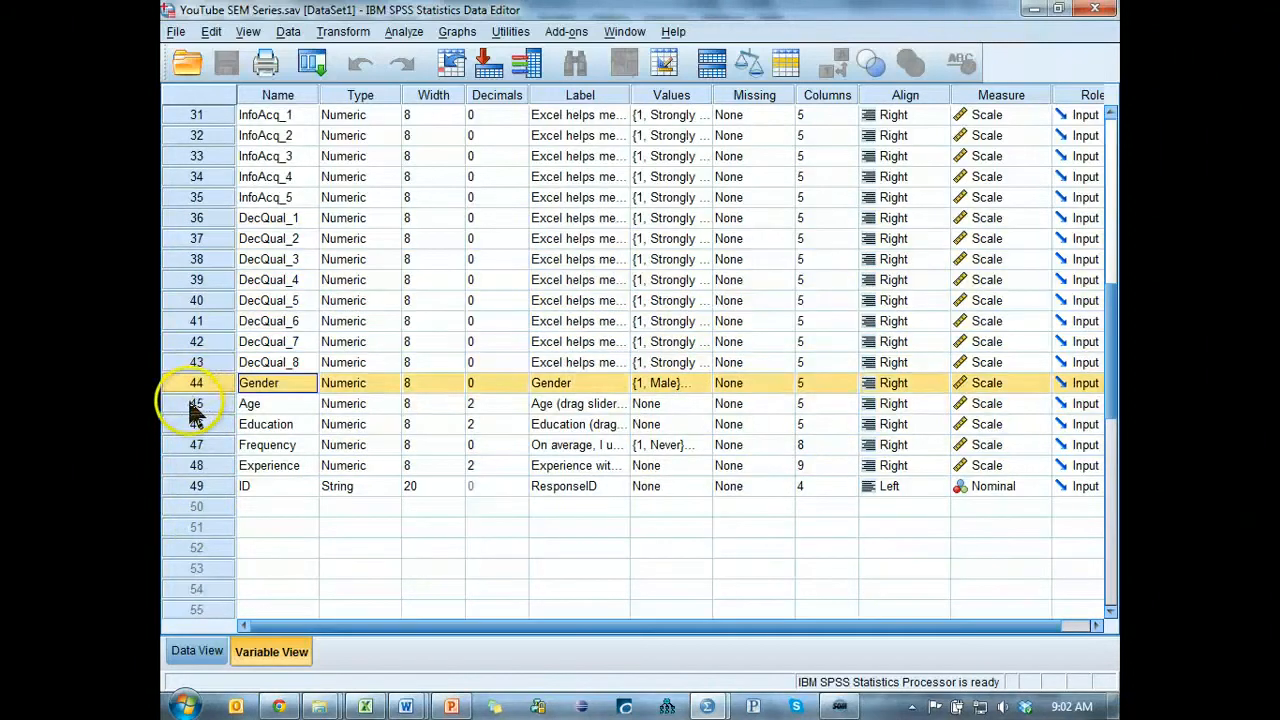
pyautogui.click(196, 405)
pyautogui.click(197, 428)
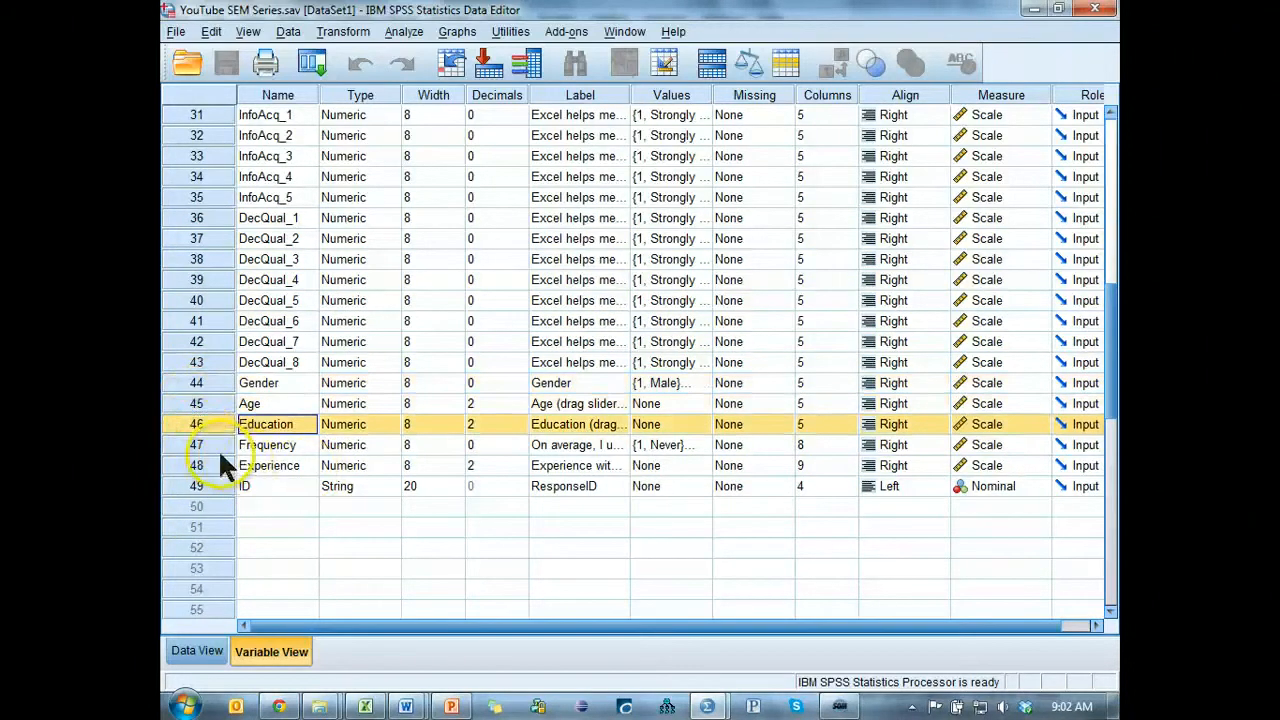
pyautogui.moveTo(218, 449); pyautogui.dragTo(214, 457)
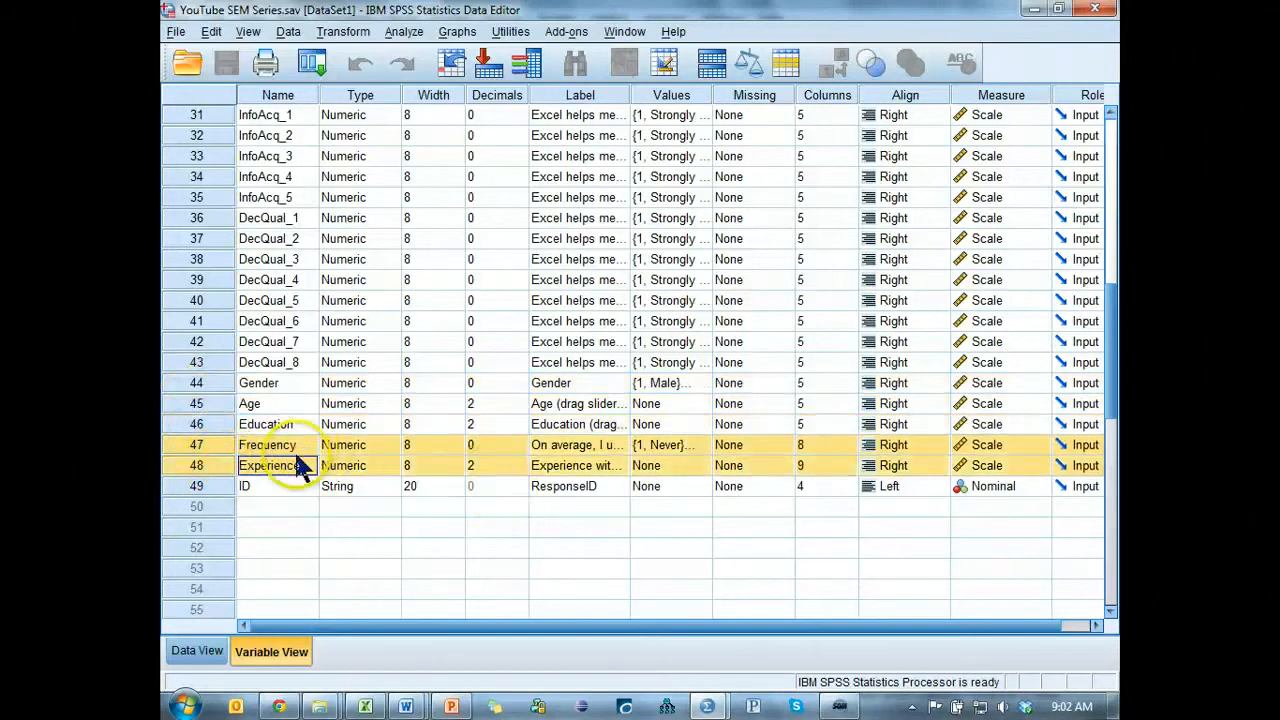
pyautogui.click(230, 485)
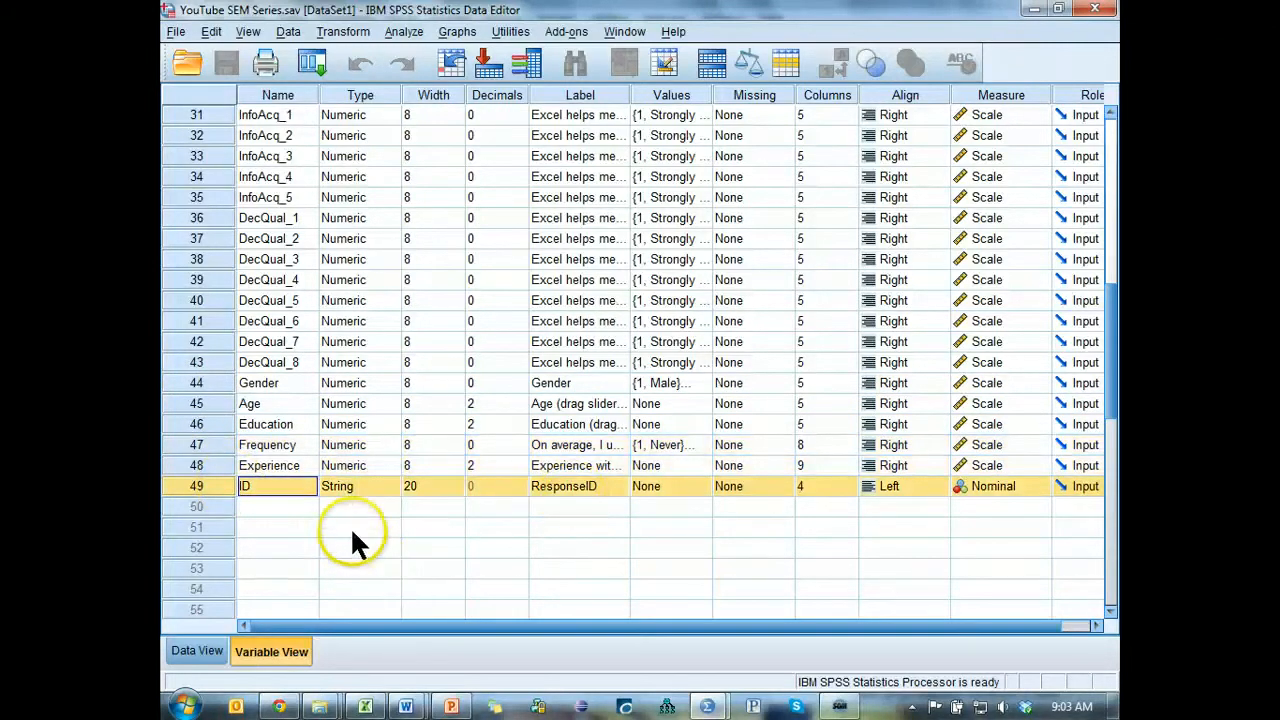
# Show the case data and examine the responses in rows 4, 13 and the cases further down.
pyautogui.click(199, 652)
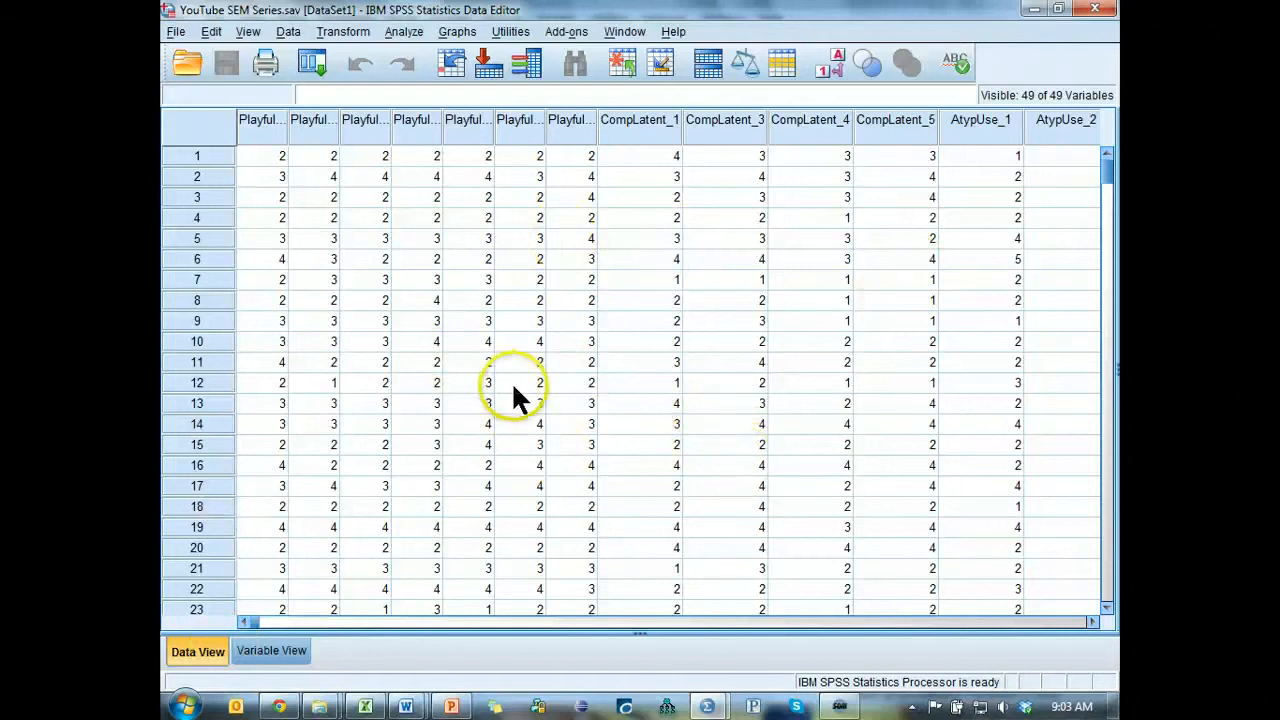
pyautogui.click(197, 217)
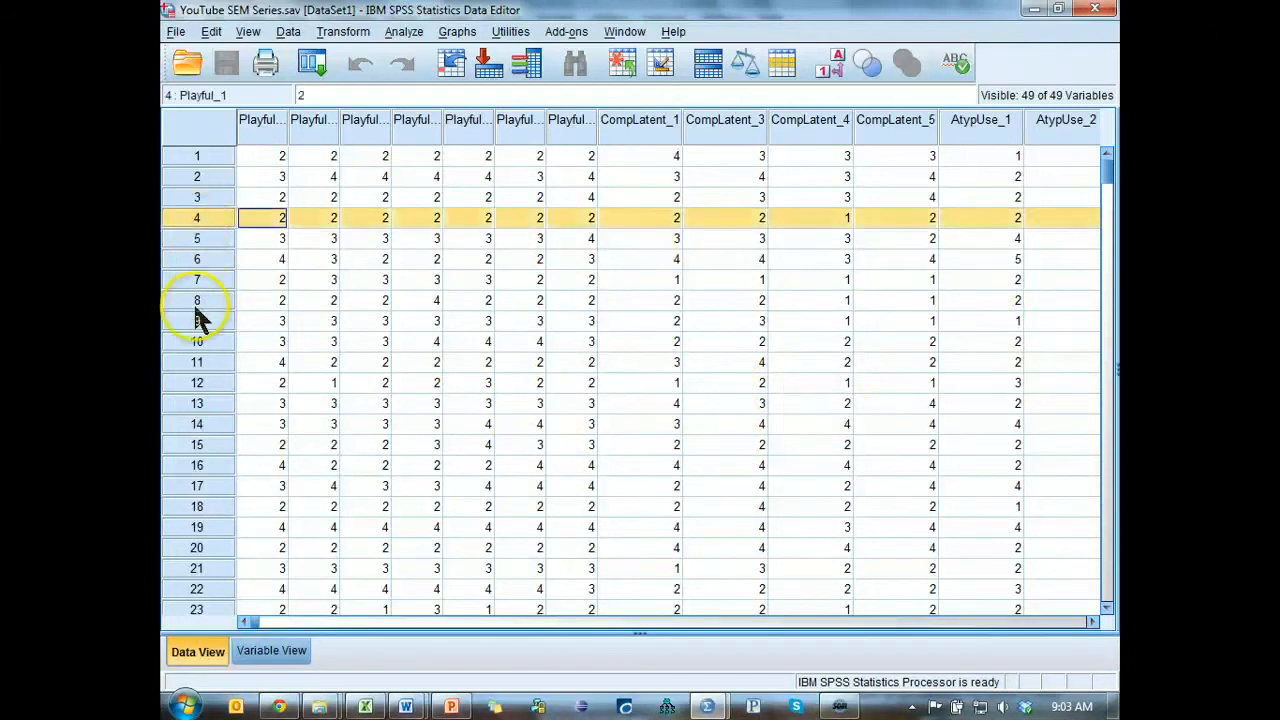
pyautogui.click(195, 403)
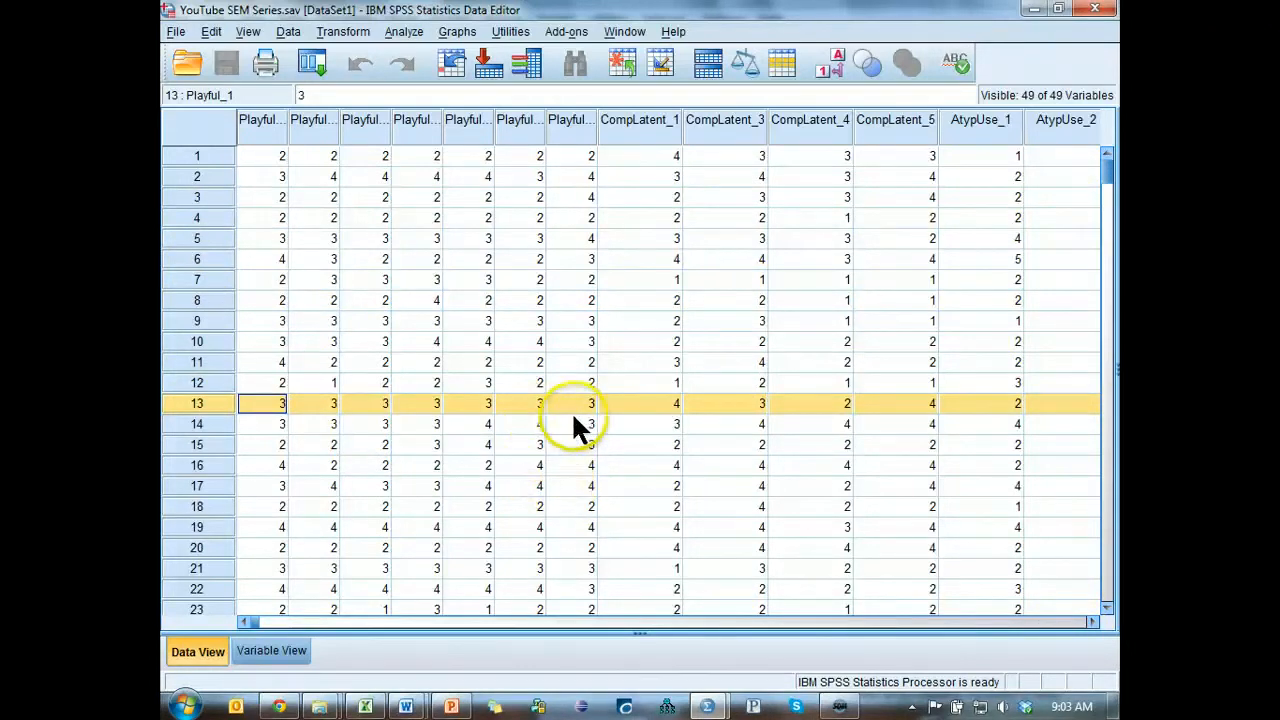
pyautogui.scroll(-20, 571, 411)
pyautogui.scroll(-10, 572, 418)
pyautogui.scroll(20, 520, 410)
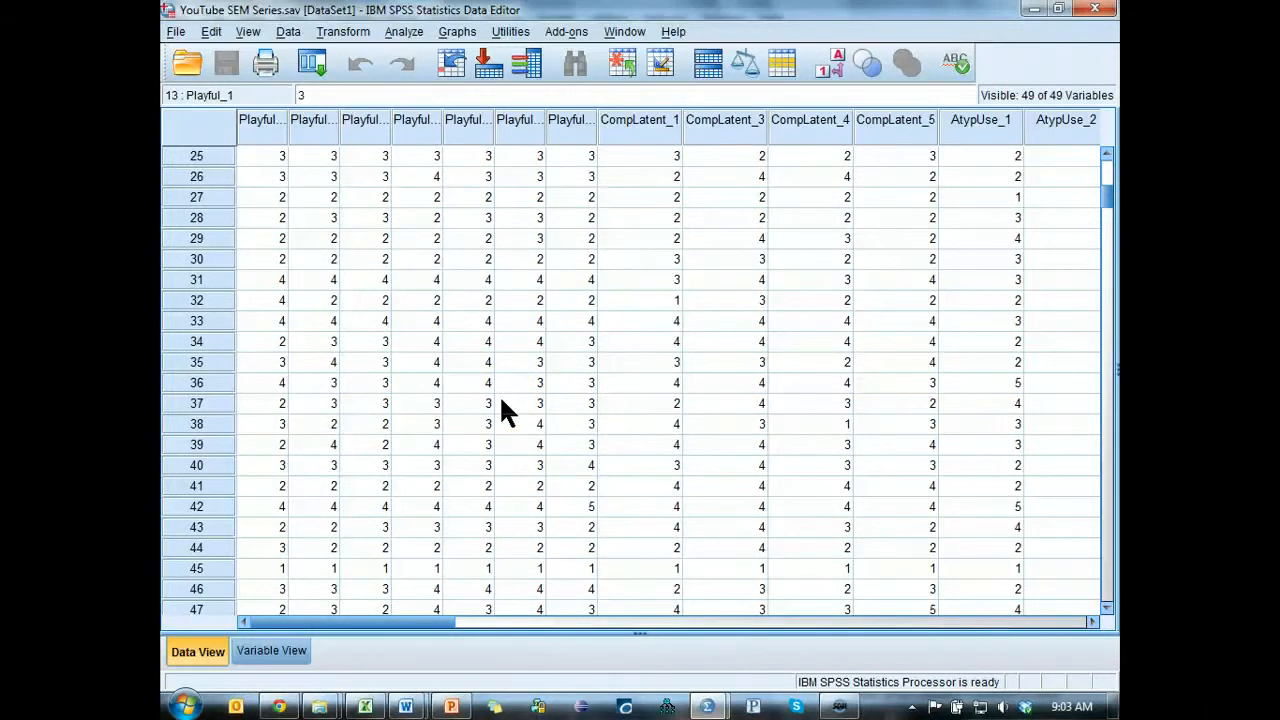
# Copy the entire SPSS data grid and paste it into a new Excel workbook.
pyautogui.hotkey('ctrl', 'a')
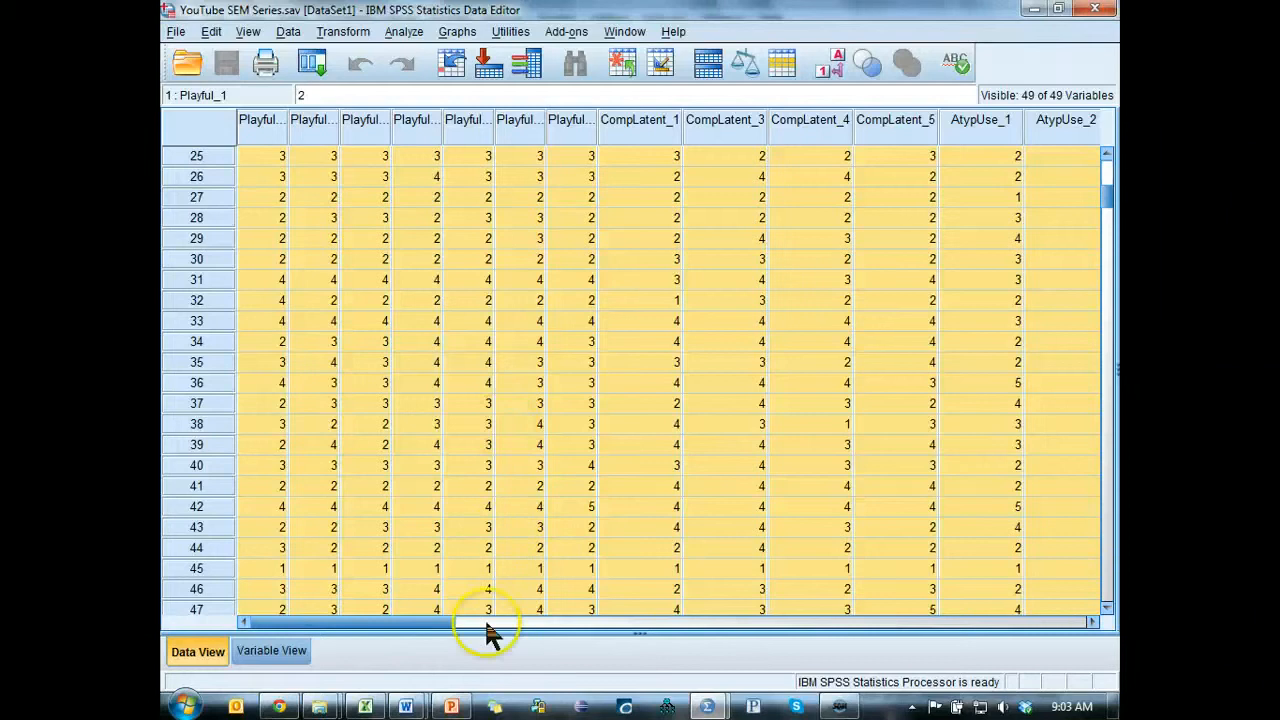
pyautogui.click(365, 707)
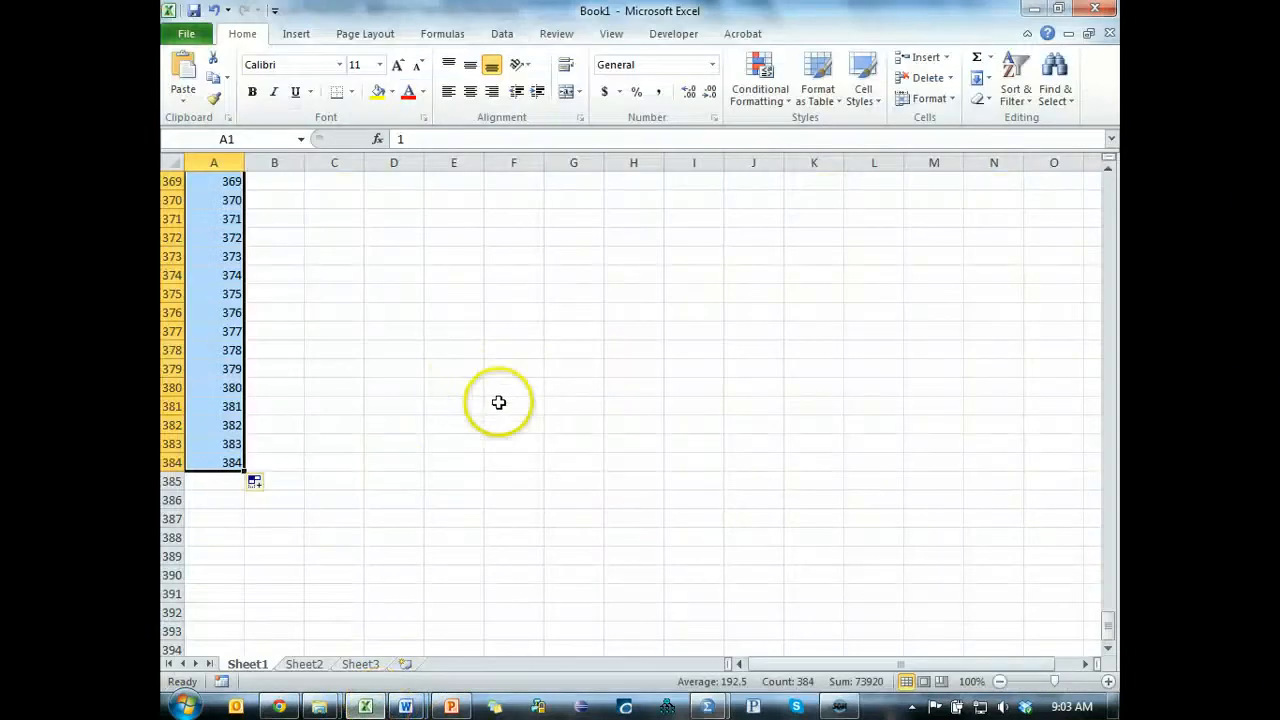
pyautogui.hotkey('ctrl', 'n')
pyautogui.hotkey('ctrl', 'v')
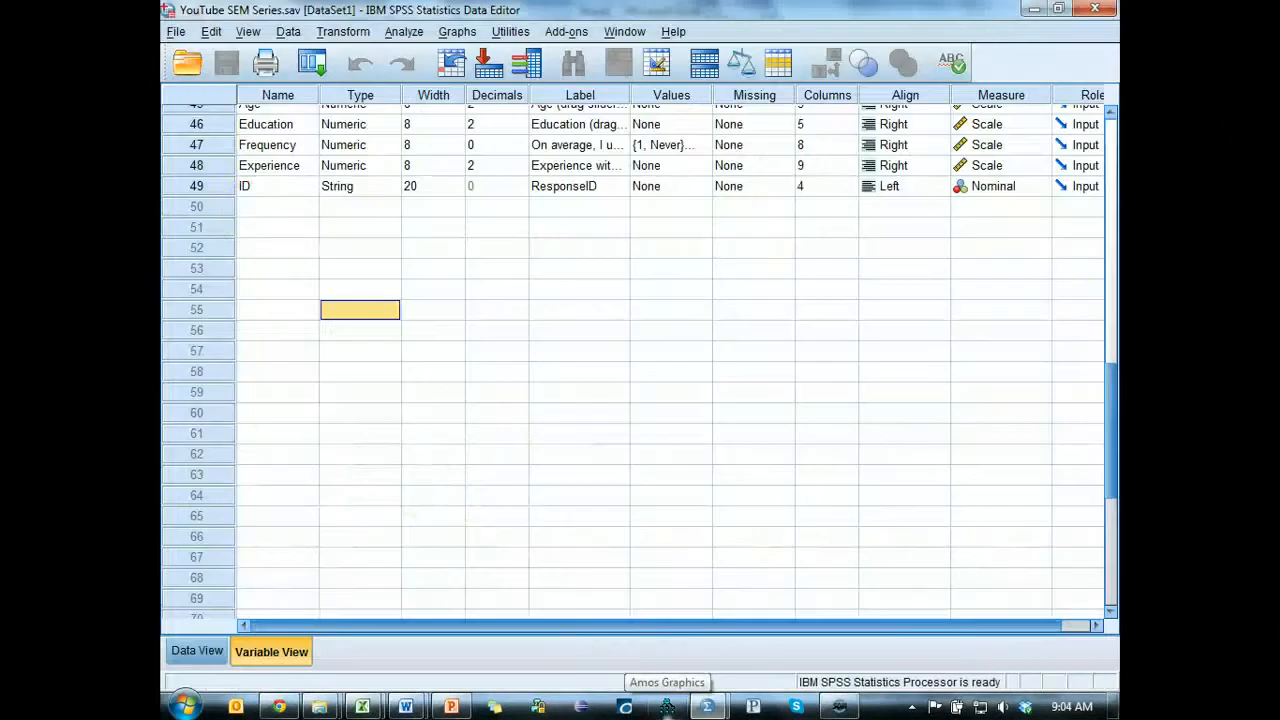
# Copy all 49 variable names from SPSS and insert an empty row above the data on Sheet1 of the Excel workbook.
pyautogui.scroll(4, 334, 249)
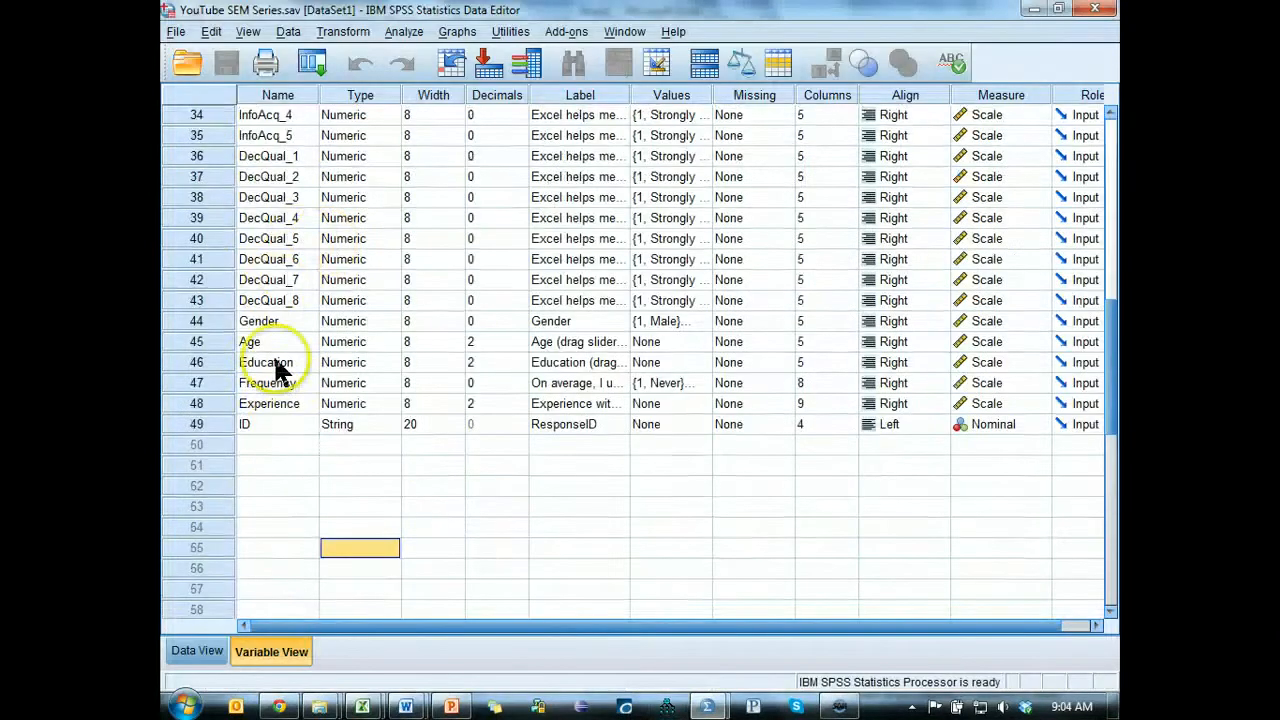
pyautogui.moveTo(275, 427); pyautogui.dragTo(263, 2)
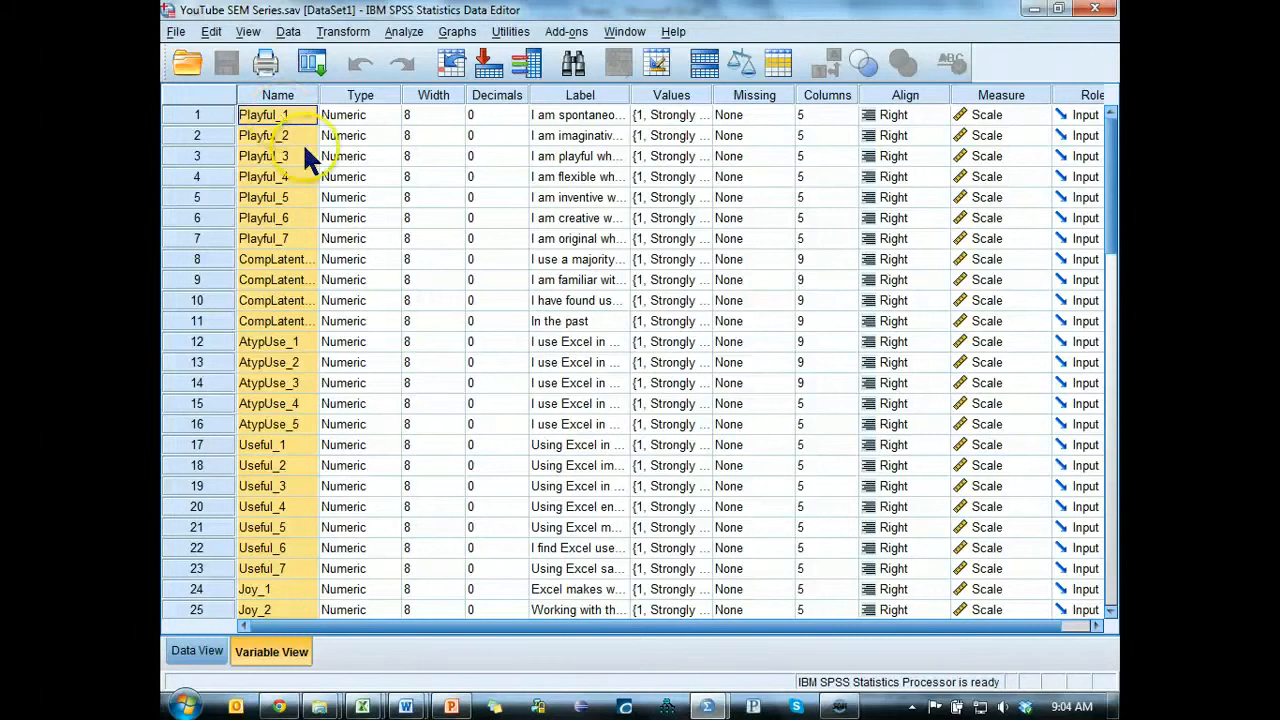
pyautogui.hotkey('alt', 'Tab')
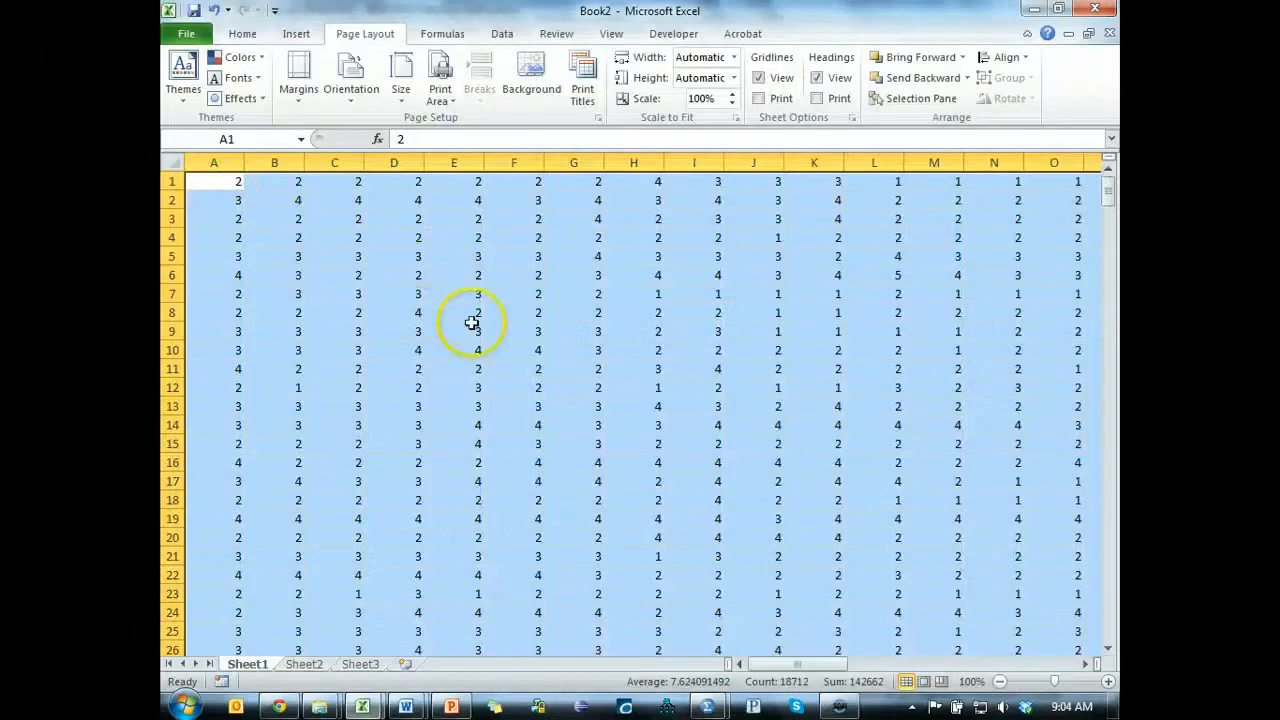
pyautogui.click(170, 182)
pyautogui.hotkey('ctrl', 'shift', '+')
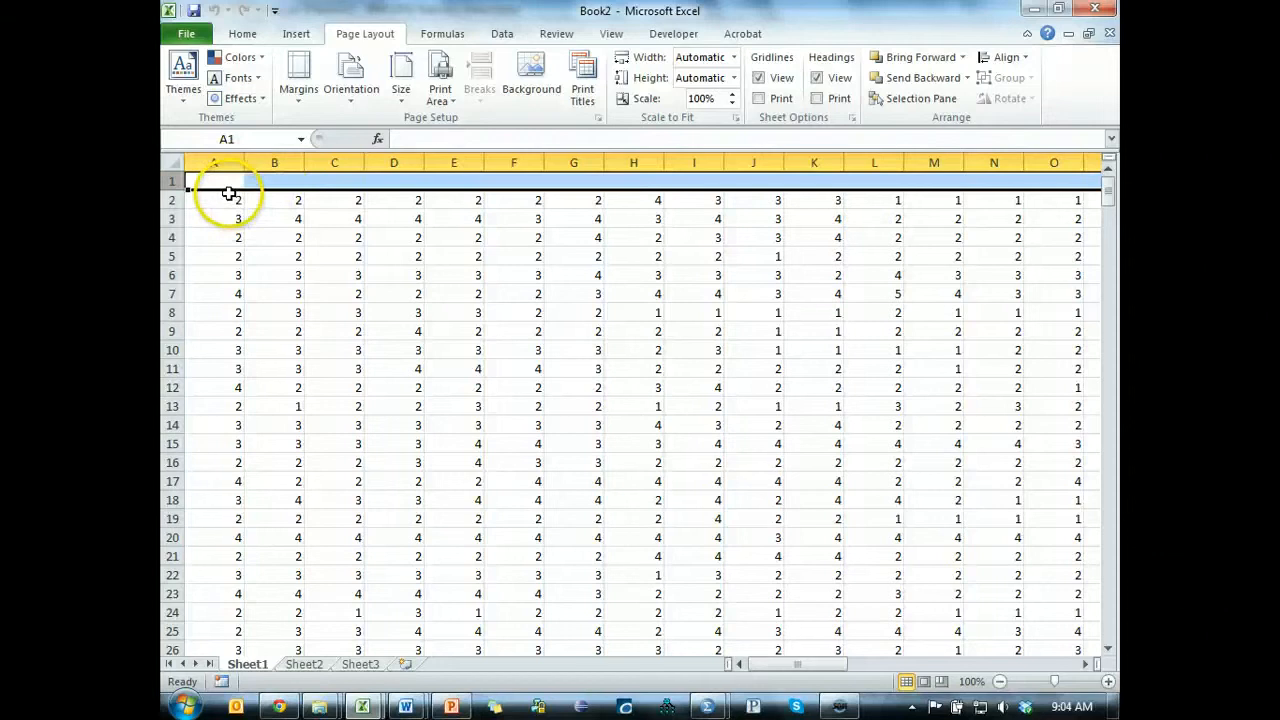
# Paste the copied variable names as a column on Sheet2 starting at cell A1.
pyautogui.click(305, 664)
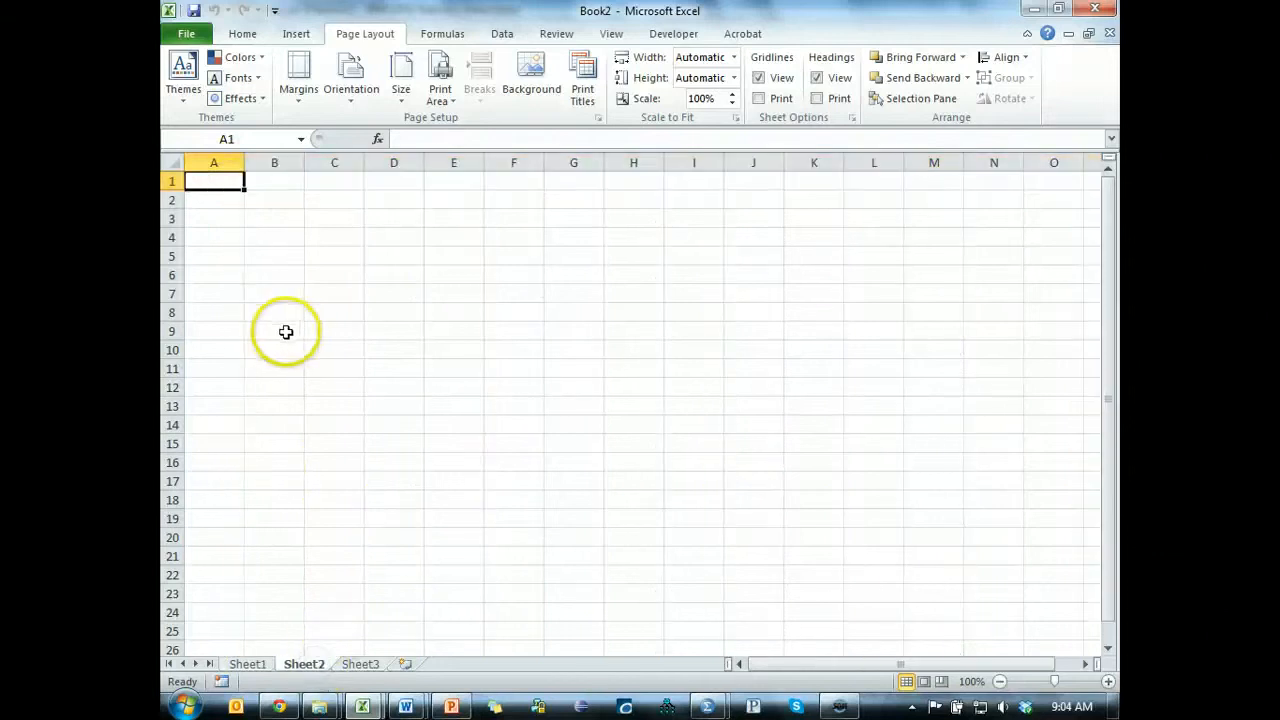
pyautogui.hotkey('ctrl', 'v')
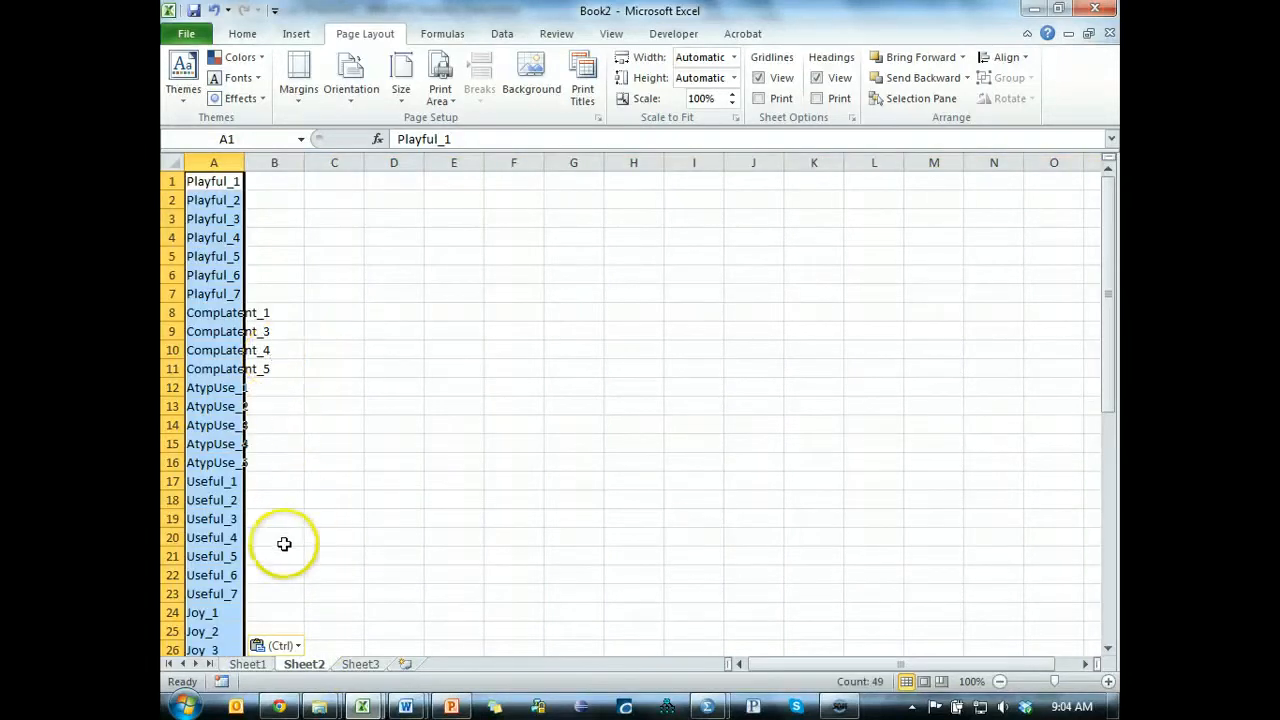
pyautogui.click(284, 645)
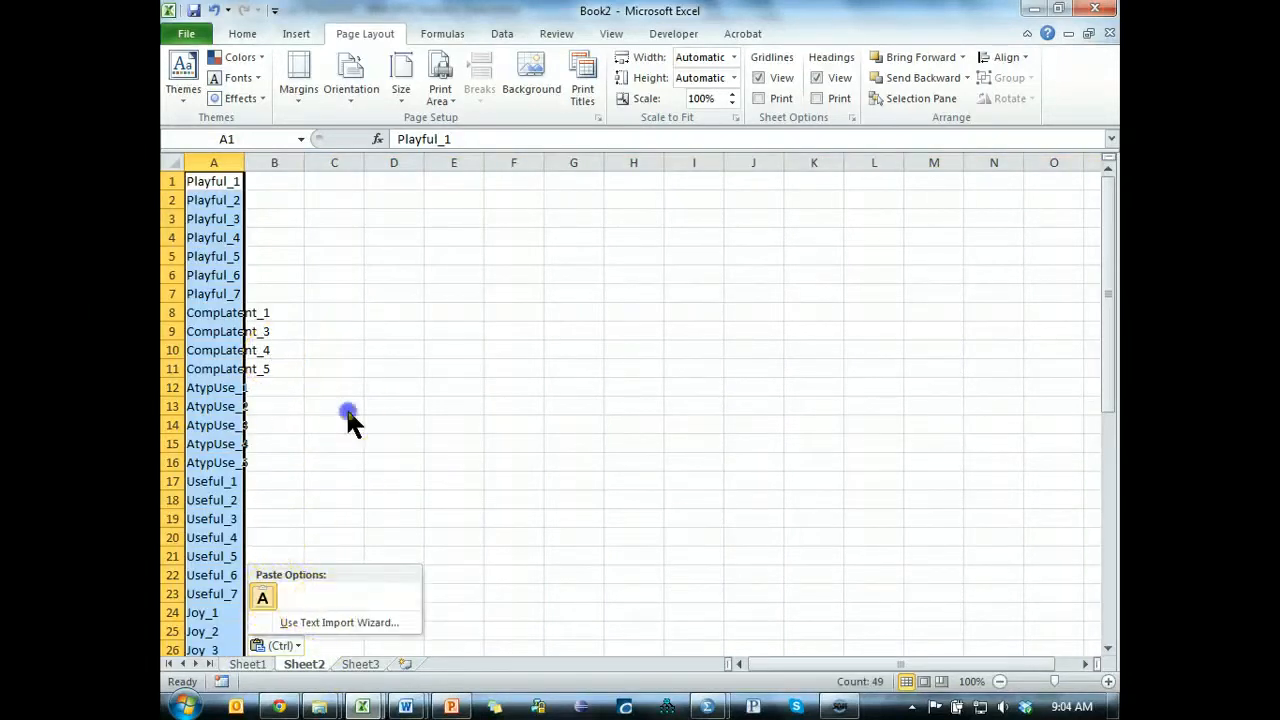
pyautogui.press('Escape')
# Paste the variable names transposed into a row starting at C3 on Sheet2, and copy that row.
pyautogui.hotkey('ctrl', 'c')
pyautogui.click(342, 209)
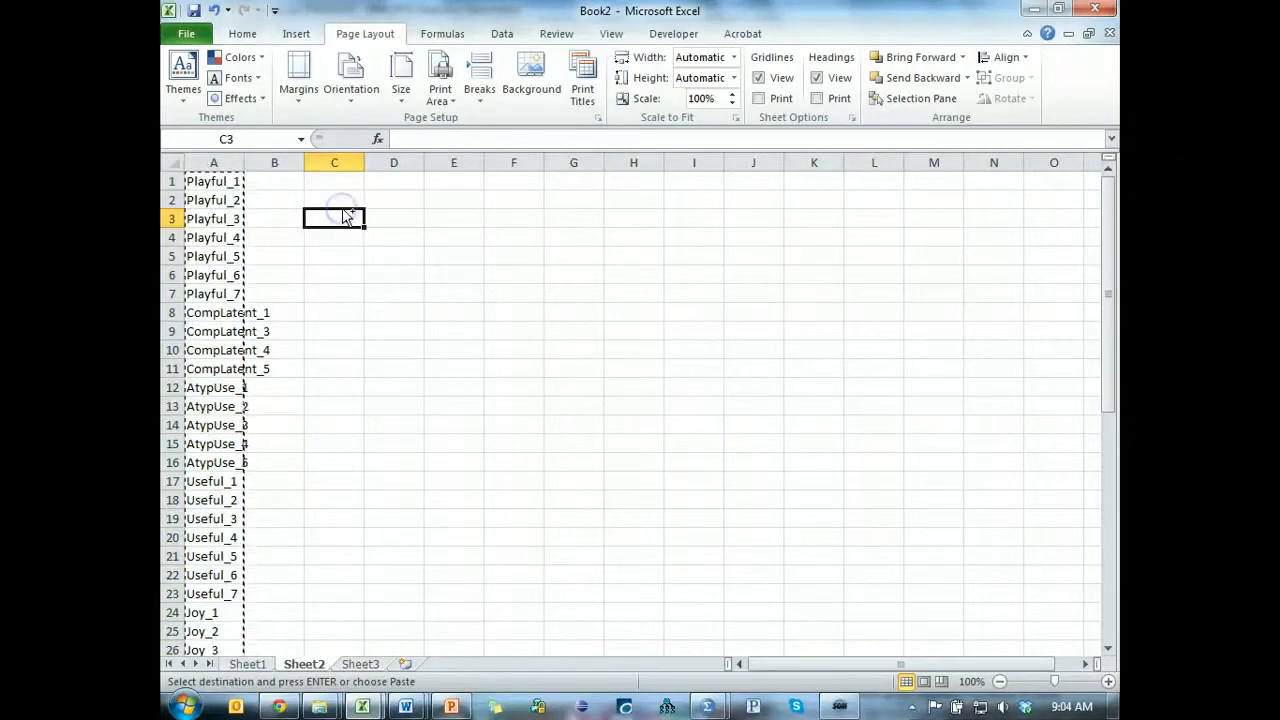
pyautogui.hotkey('ctrl', 'v')
pyautogui.press('ctrl')
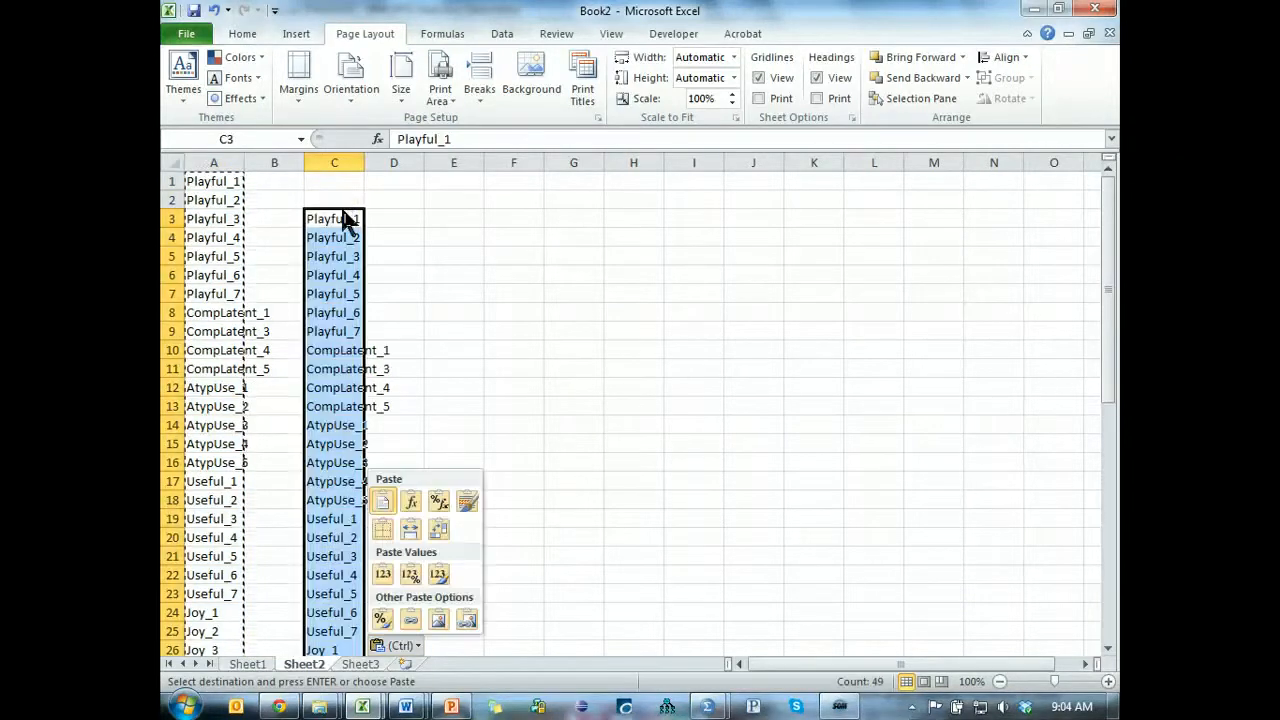
pyautogui.click(439, 529)
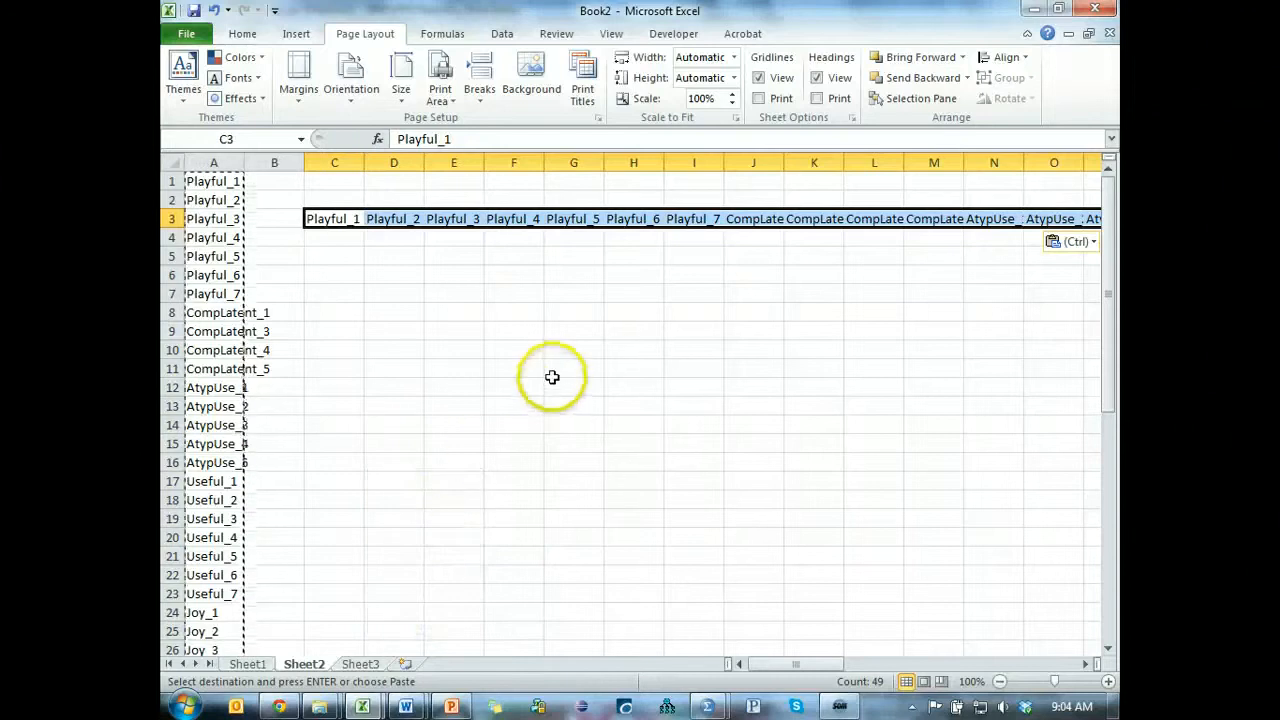
pyautogui.hotkey('ctrl', 'c')
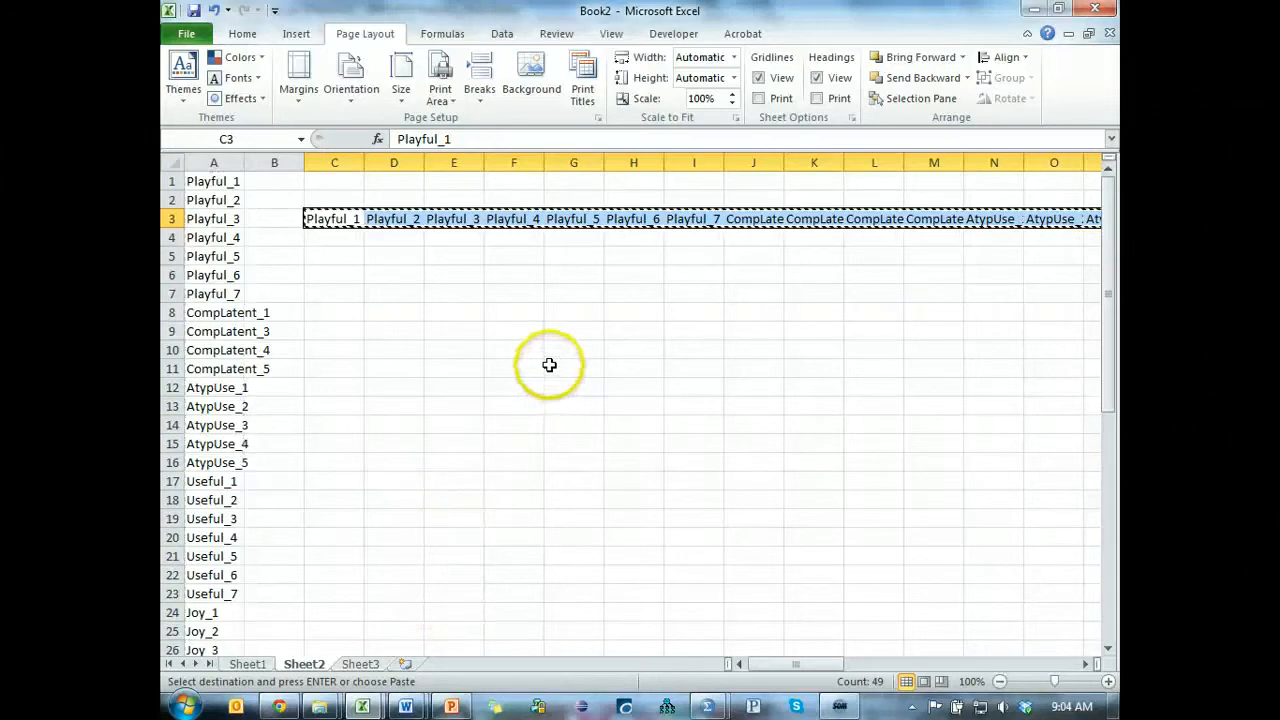
# Paste the copied variable names into row 1 of Sheet1 starting at A1 and check the headers through column AW.
pyautogui.click(247, 664)
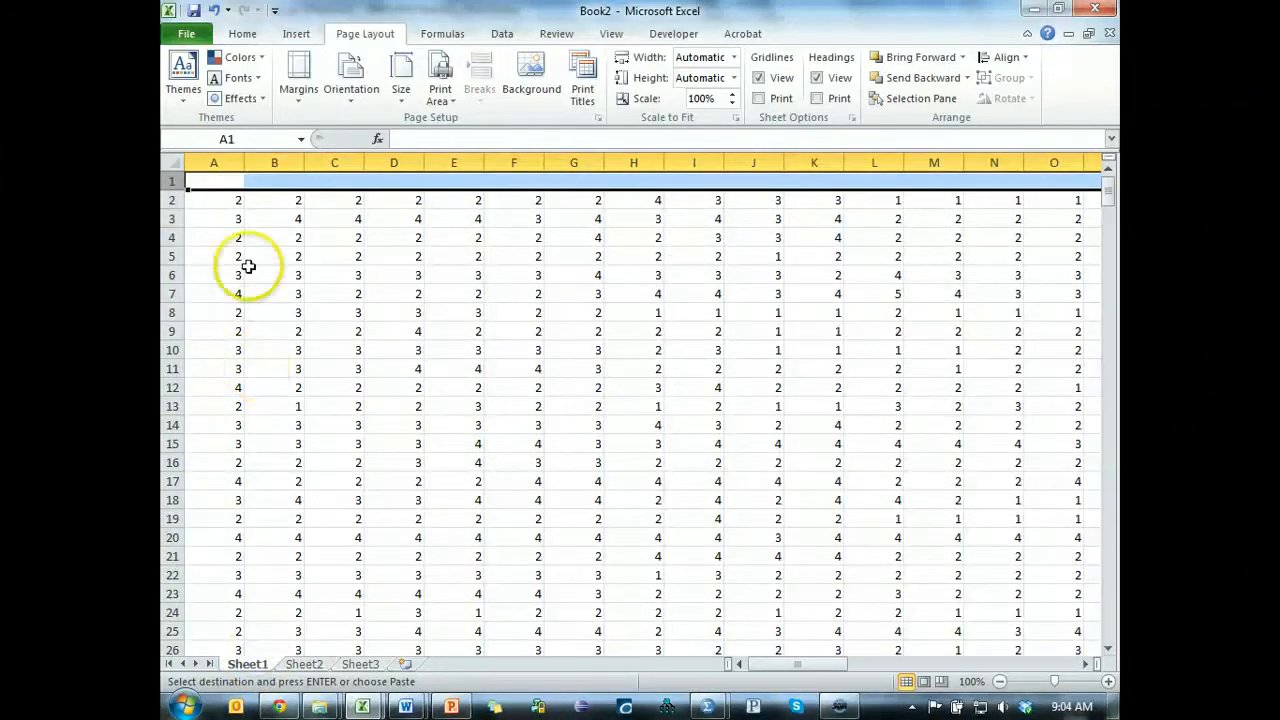
pyautogui.click(229, 180)
pyautogui.hotkey('ctrl', 'v')
pyautogui.hotkey('ctrl', 'Right')
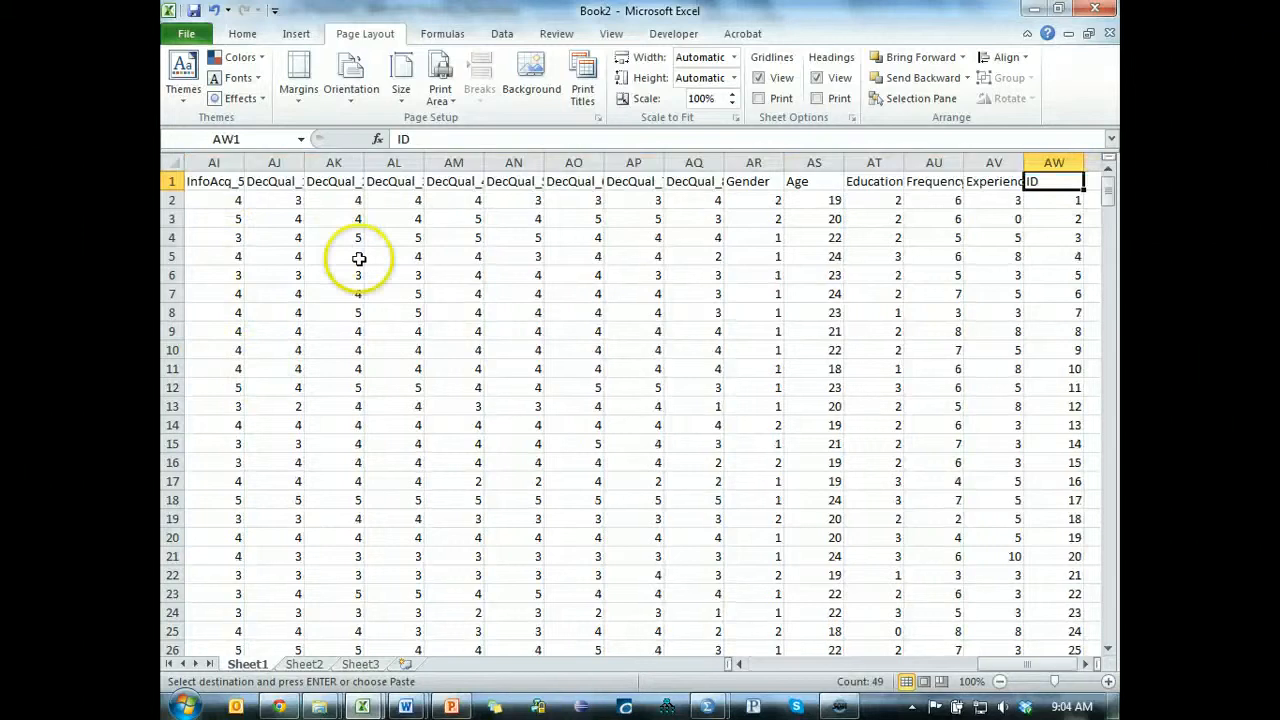
pyautogui.press('Right')
pyautogui.press('Right')
pyautogui.press('Left')
pyautogui.press('Left')
pyautogui.press('Left')
pyautogui.press('Left')
pyautogui.press('Left')
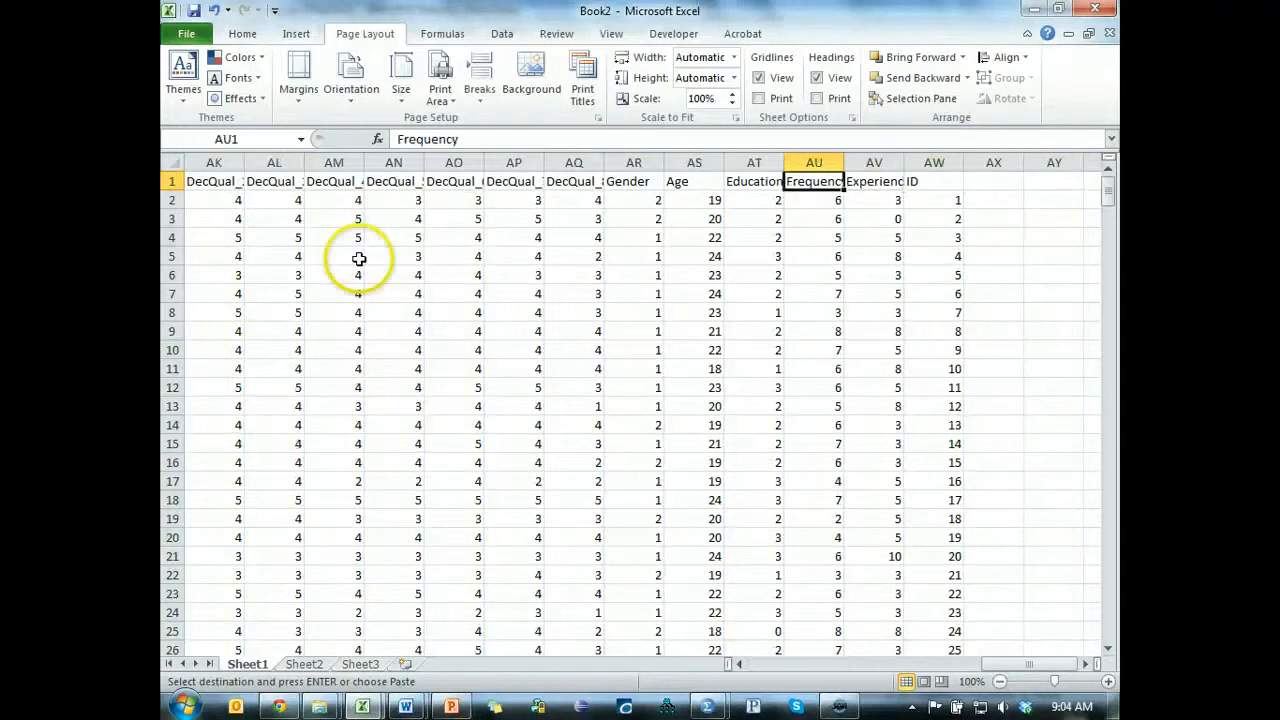
pyautogui.press('Left')
pyautogui.press('Left')
pyautogui.hotkey('ctrl', 'Left')
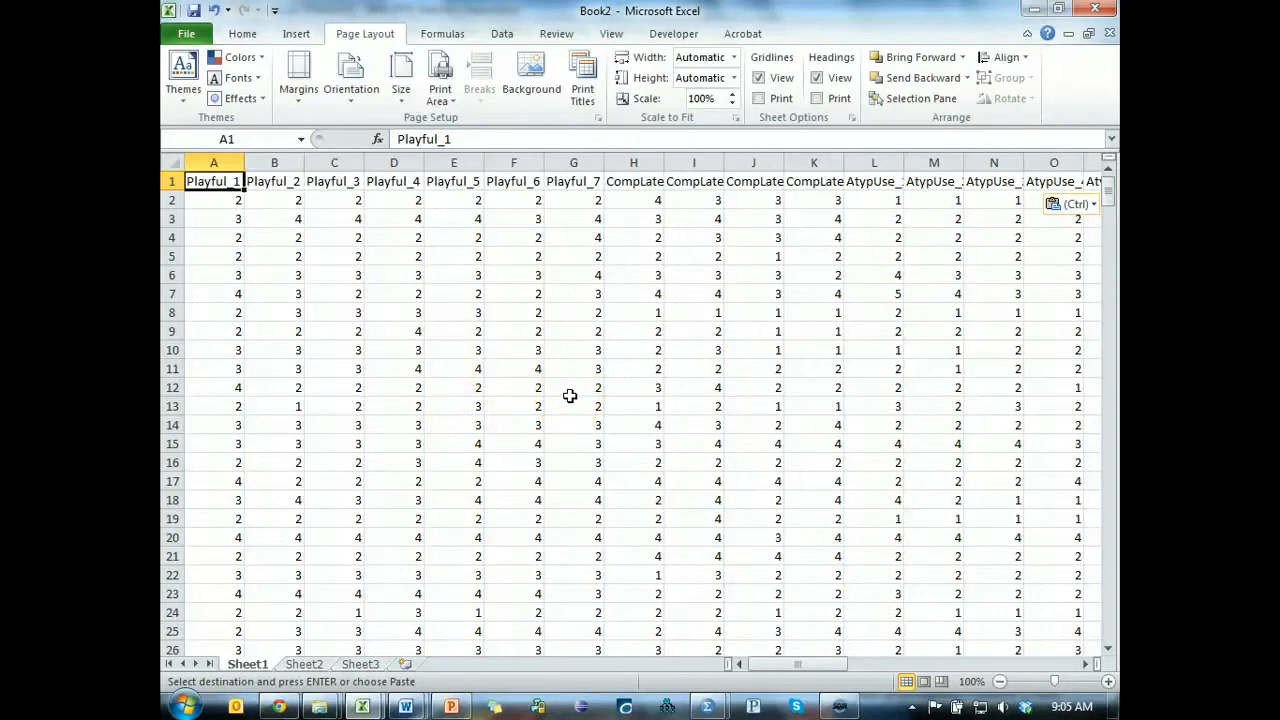
# Enter the formula =ISBLANK(A1:AW1) in cell AX1, beside the ID header.
pyautogui.hotkey('ctrl', 'Right')
pyautogui.press('Right')
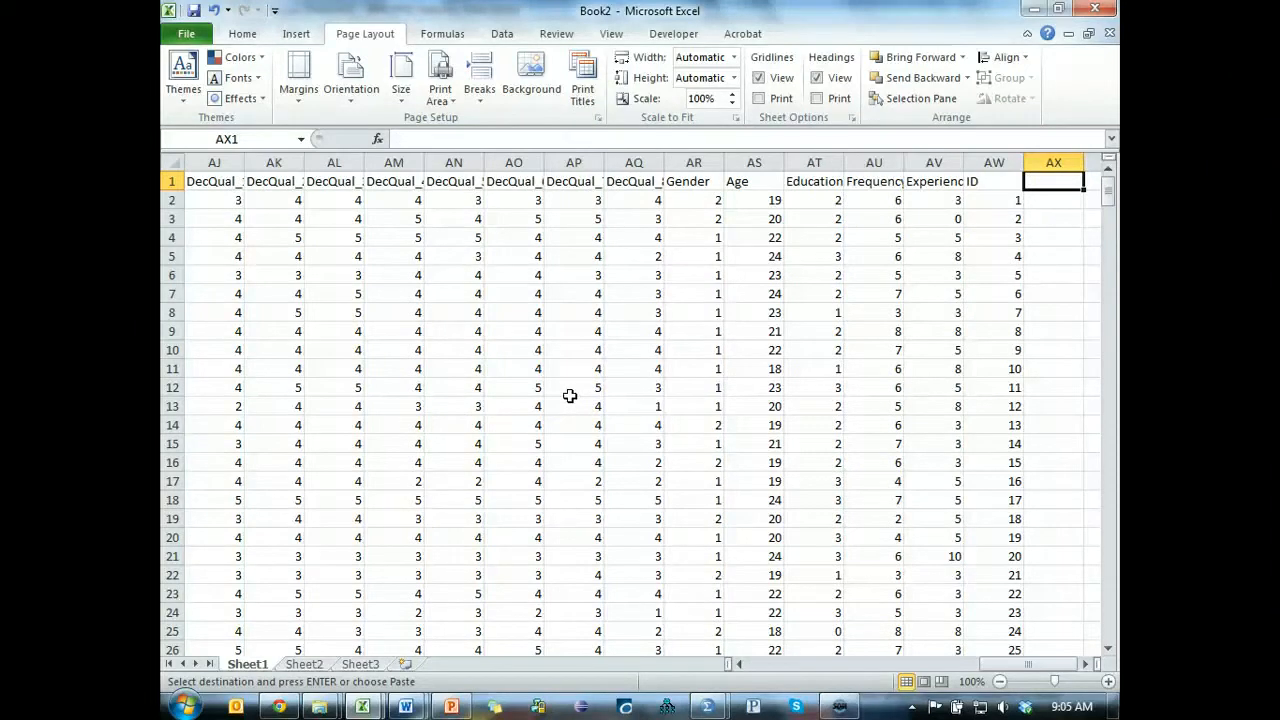
pyautogui.write('=i')
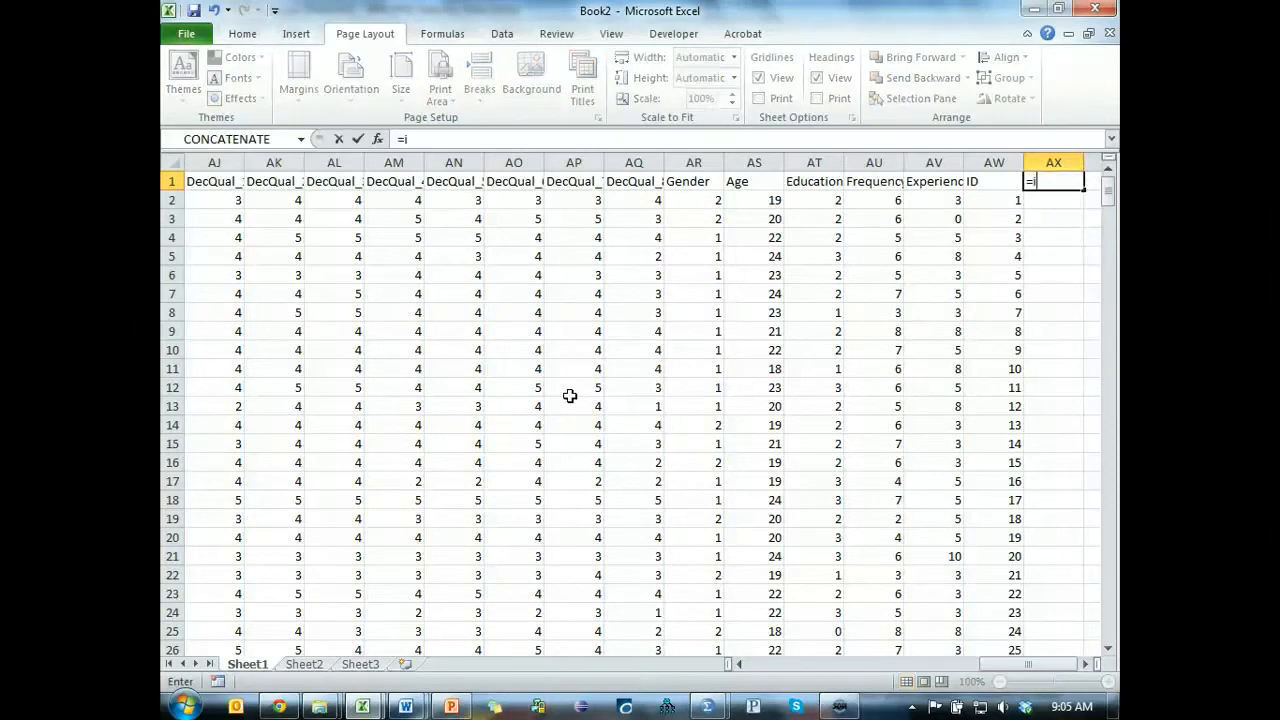
pyautogui.write('s')
pyautogui.press('Tab')
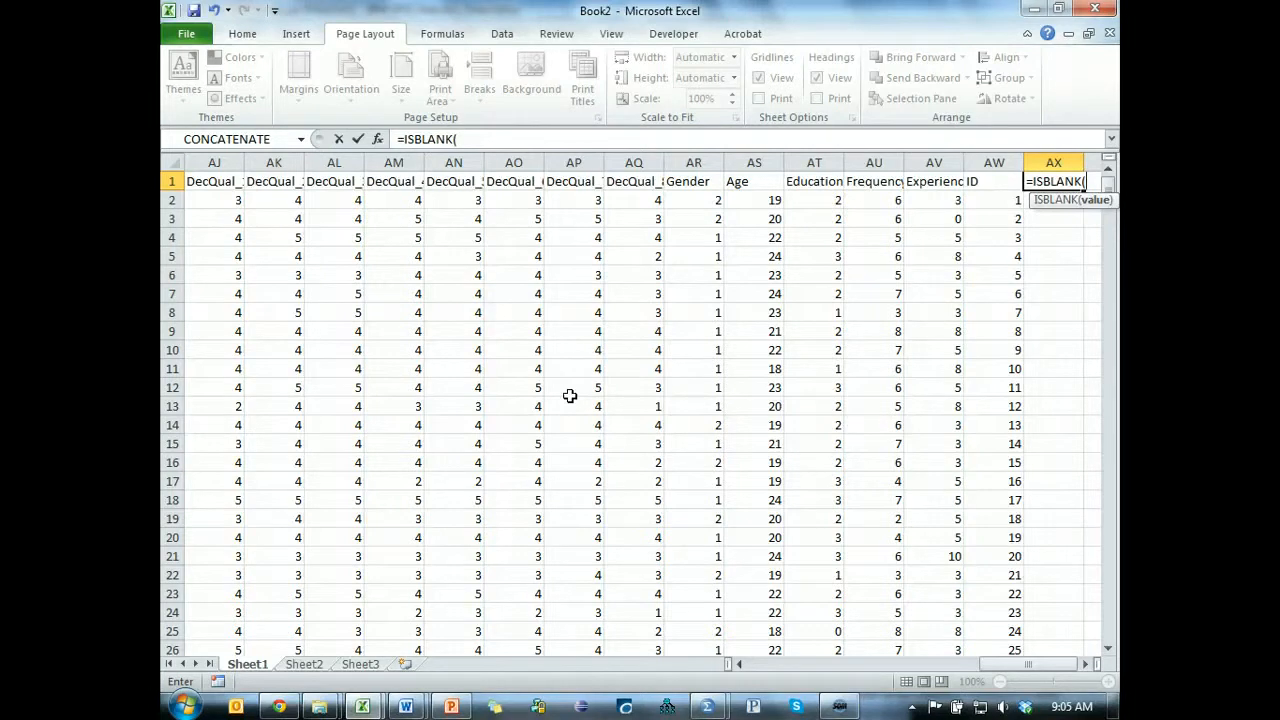
pyautogui.press('Left')
pyautogui.hotkey('ctrl', 'shift', 'Left')
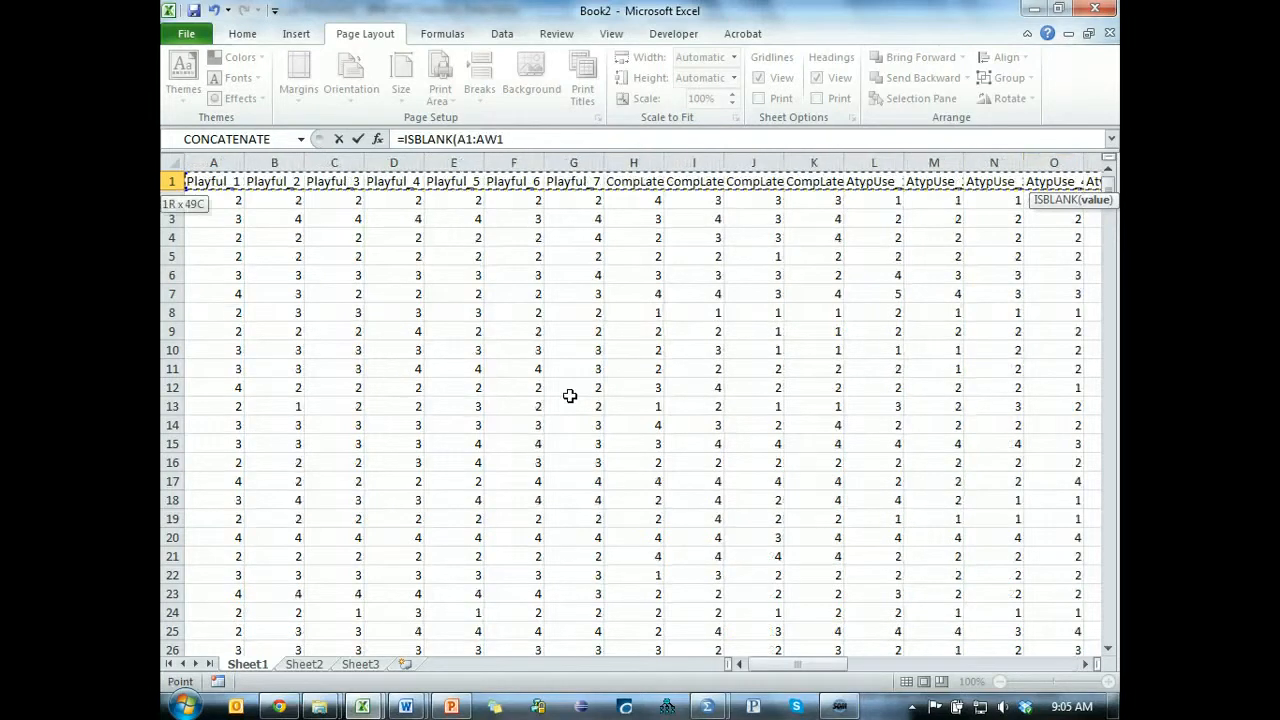
pyautogui.write(')')
pyautogui.press('Return')
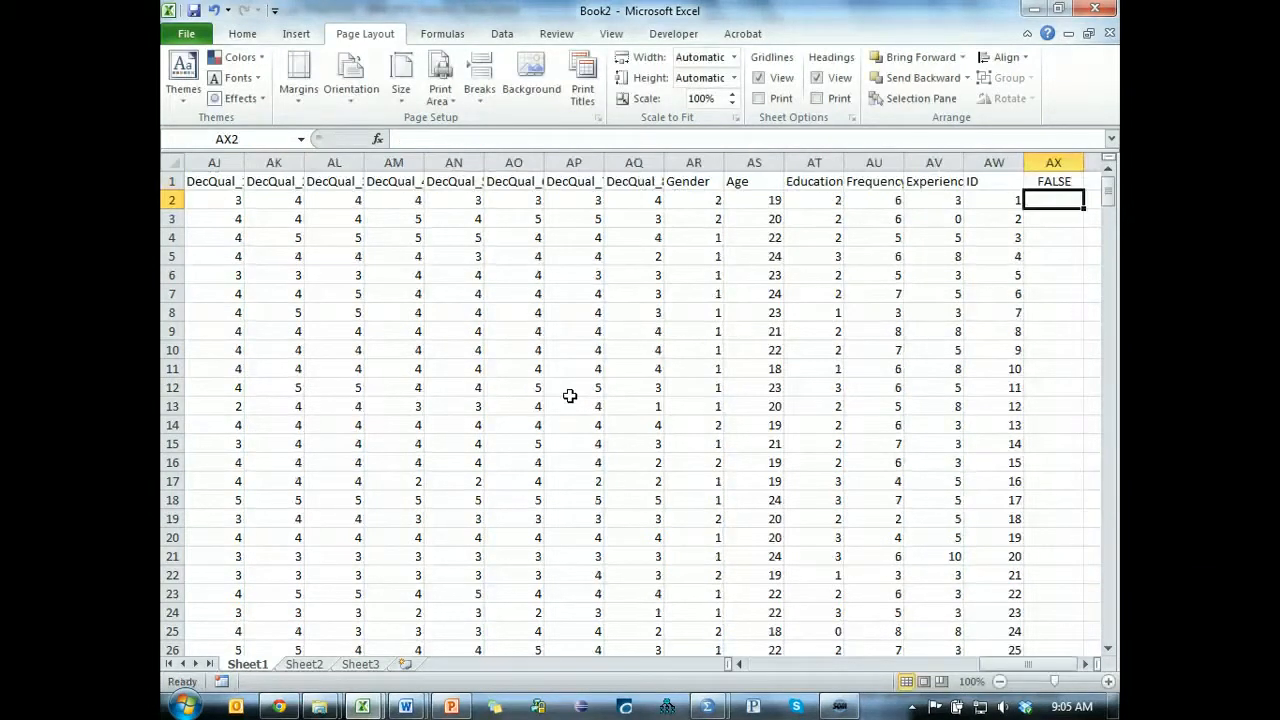
# Replace the formula in AX1 with COUNTBLANK over the range A1:AW1.
pyautogui.click(1060, 180)
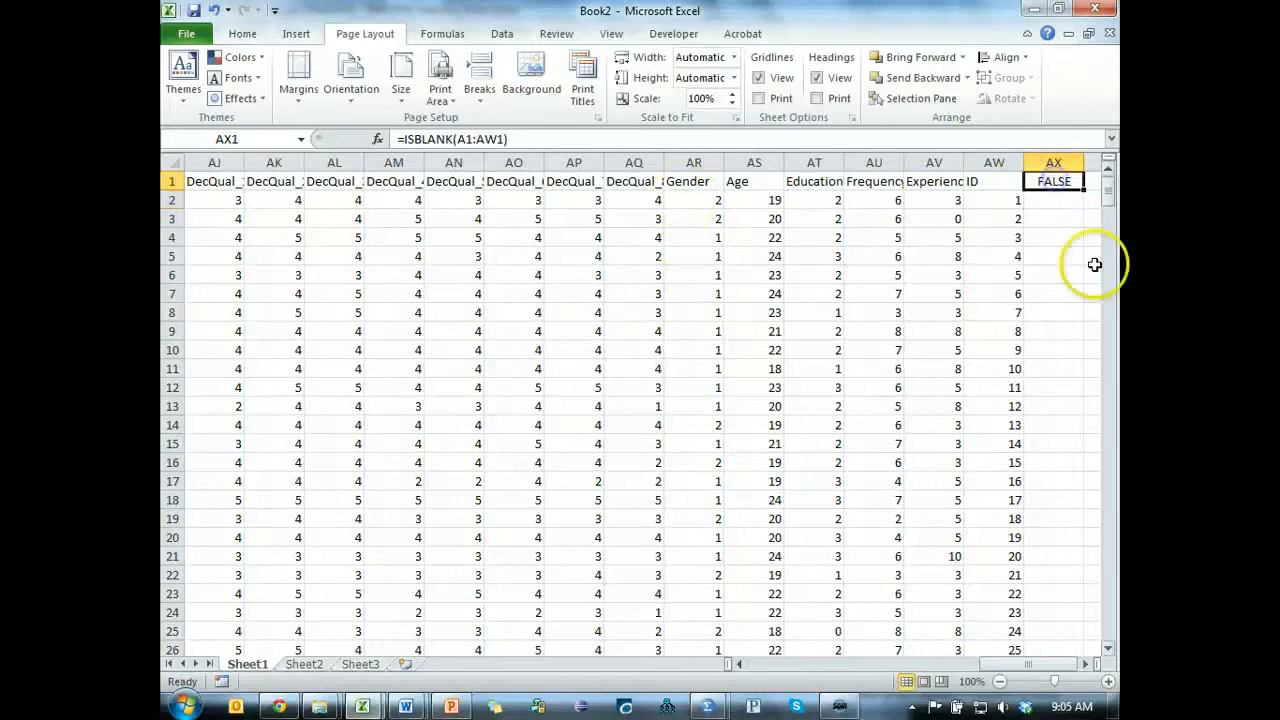
pyautogui.click(409, 139)
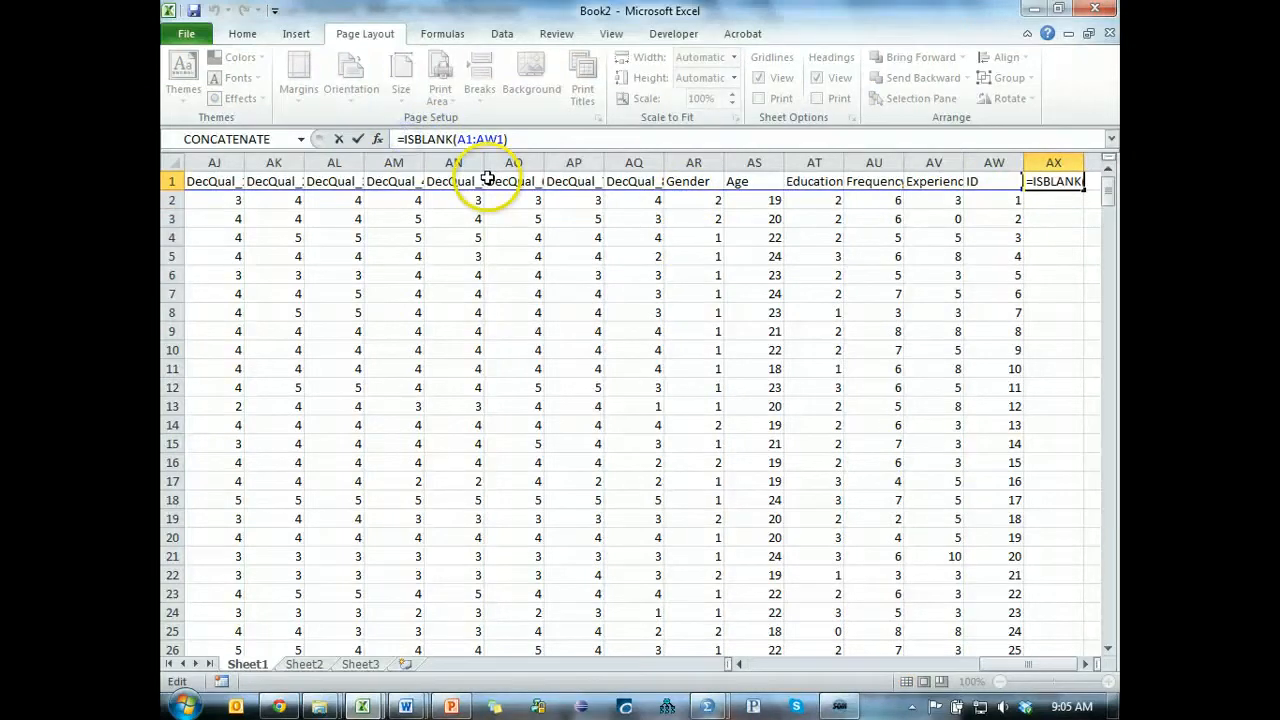
pyautogui.press('BackSpace')
pyautogui.press('BackSpace')
pyautogui.write('coun')
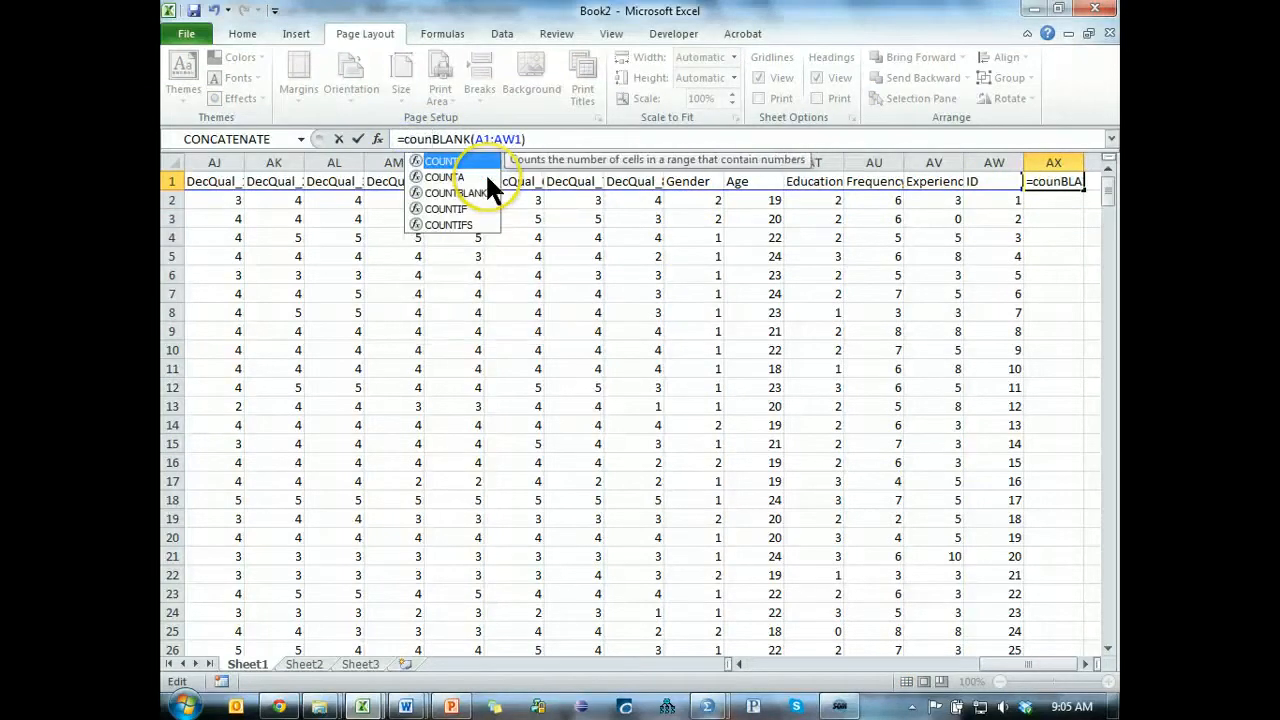
pyautogui.click(489, 190)
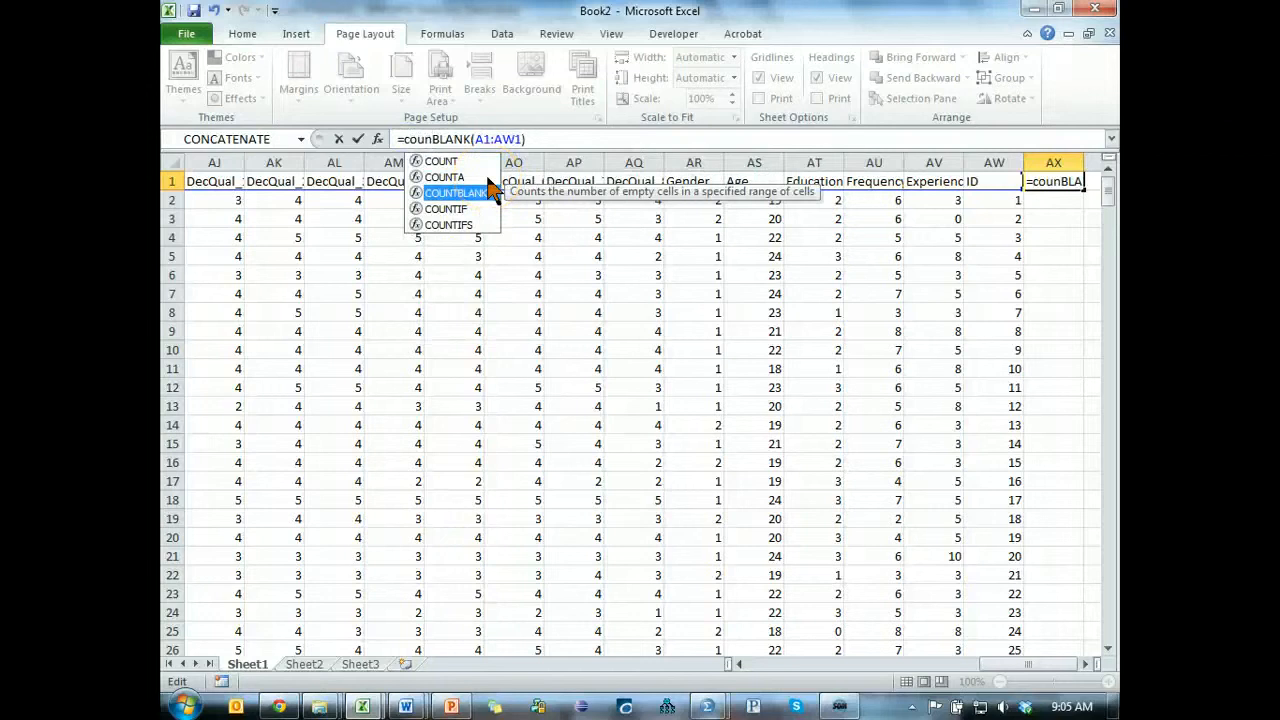
pyautogui.doubleClick(489, 190)
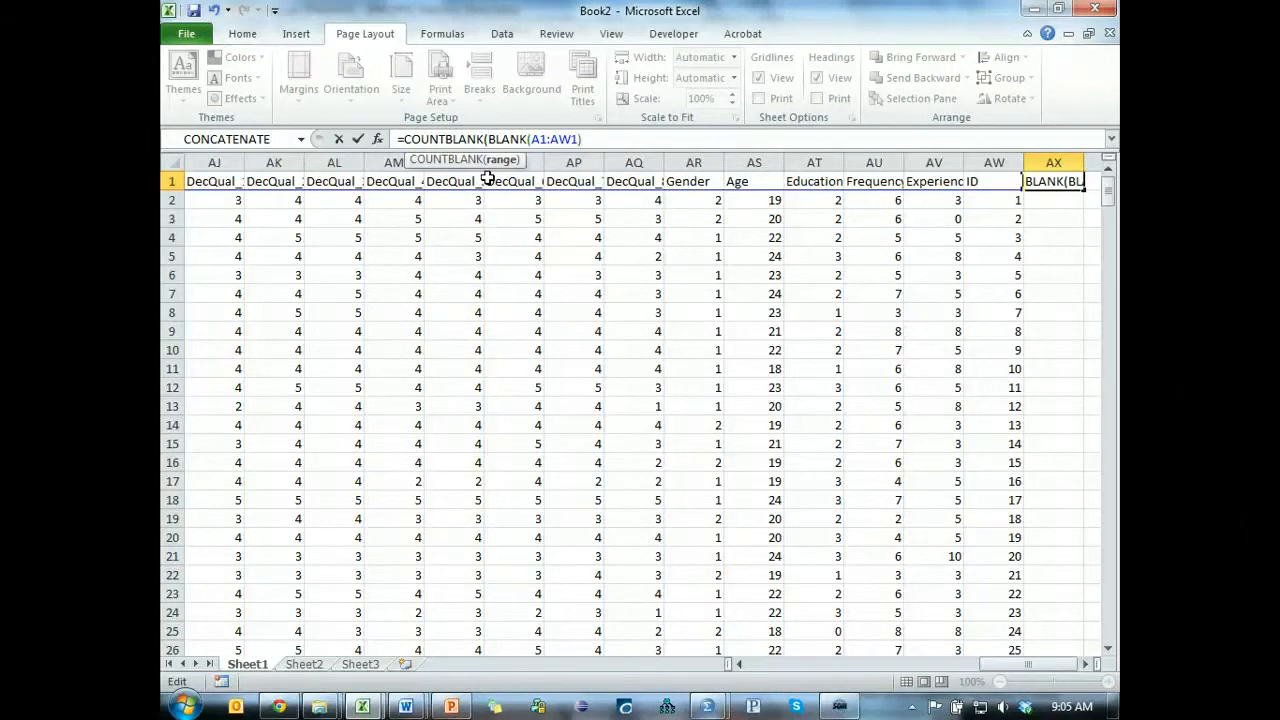
pyautogui.press('Delete')
pyautogui.press('Delete')
pyautogui.press('Delete')
pyautogui.press('Delete')
pyautogui.press('Delete')
pyautogui.press('Delete')
pyautogui.press('Delete')
pyautogui.press('Delete')
pyautogui.press('Delete')
pyautogui.press('Delete')
pyautogui.press('Delete')
pyautogui.press('Delete')
pyautogui.press('Delete')
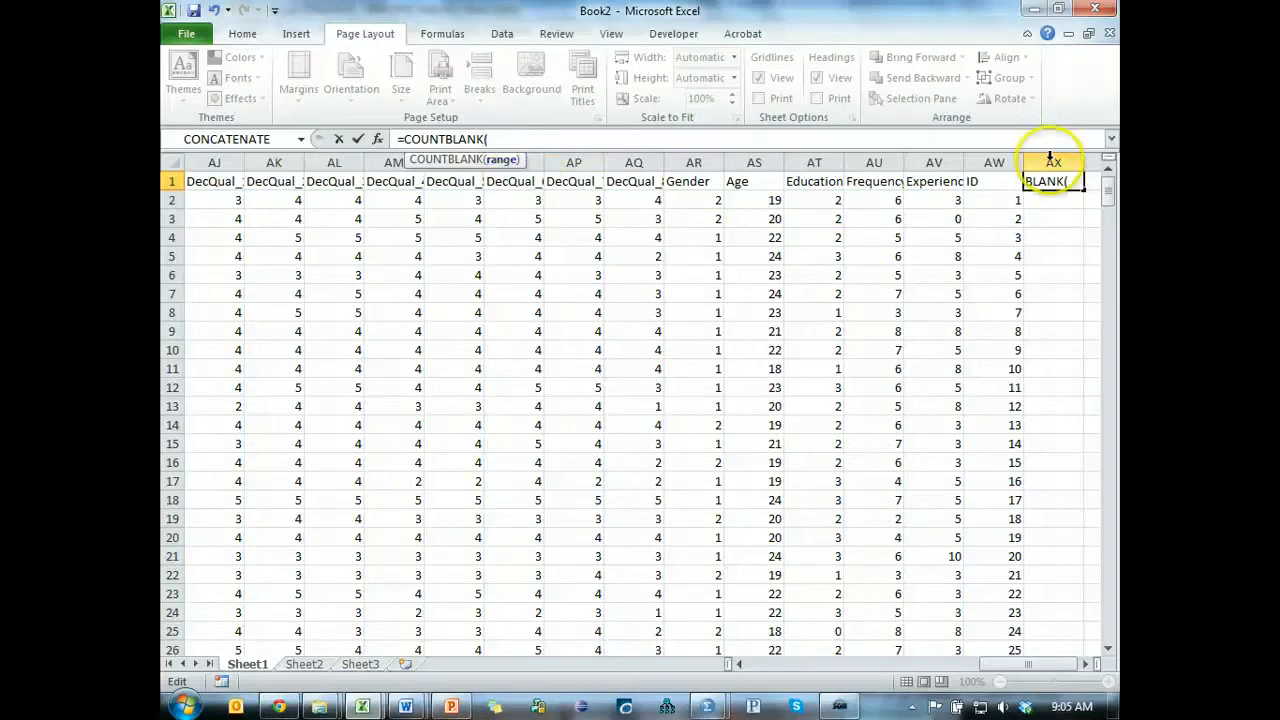
pyautogui.click(995, 181)
pyautogui.hotkey('ctrl', 'shift', 'Left')
pyautogui.press('Return')
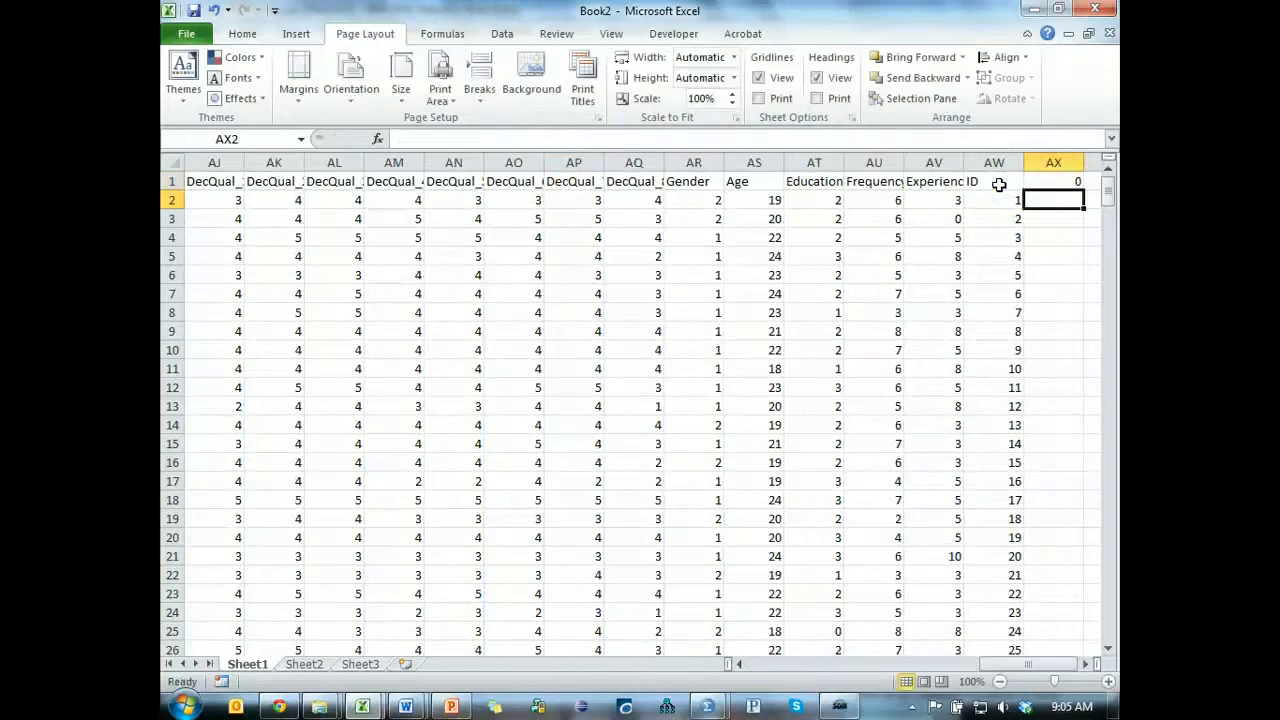
# Fill the COUNTBLANK formula down column AX for all cases and overwrite AX1 with the header Blanks.
pyautogui.click(998, 183)
pyautogui.click(1077, 184)
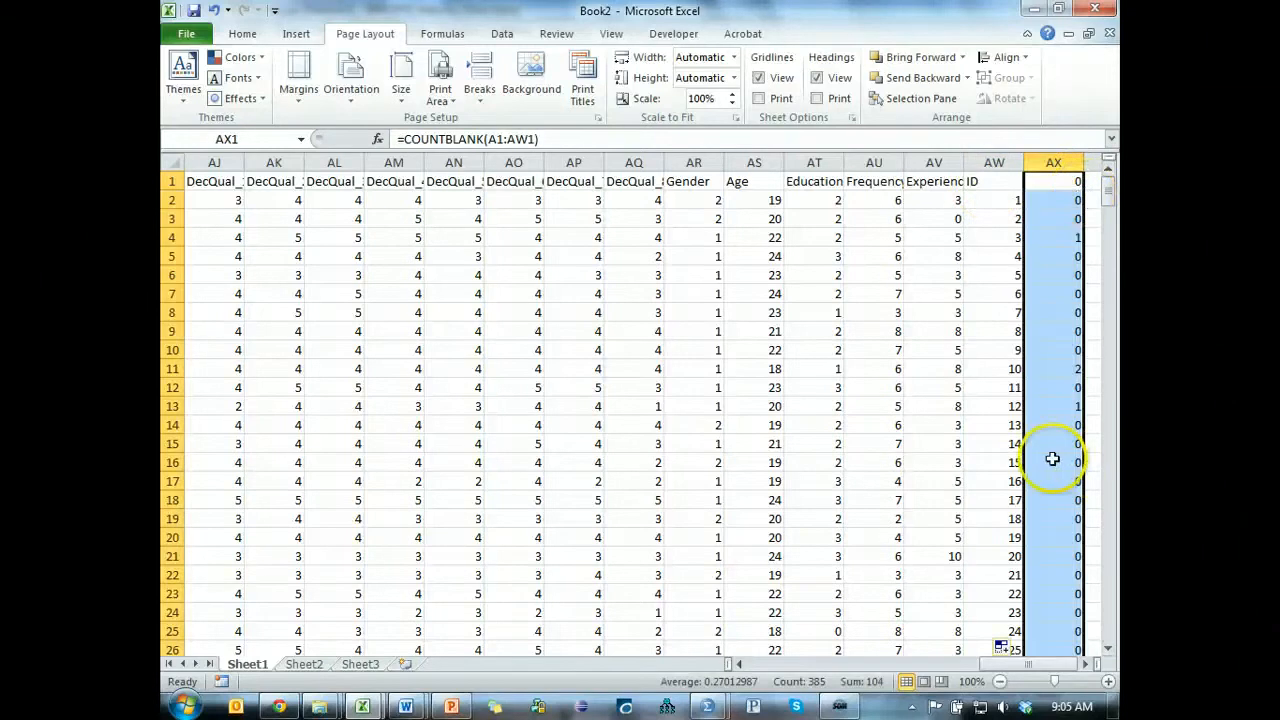
pyautogui.click(1072, 183)
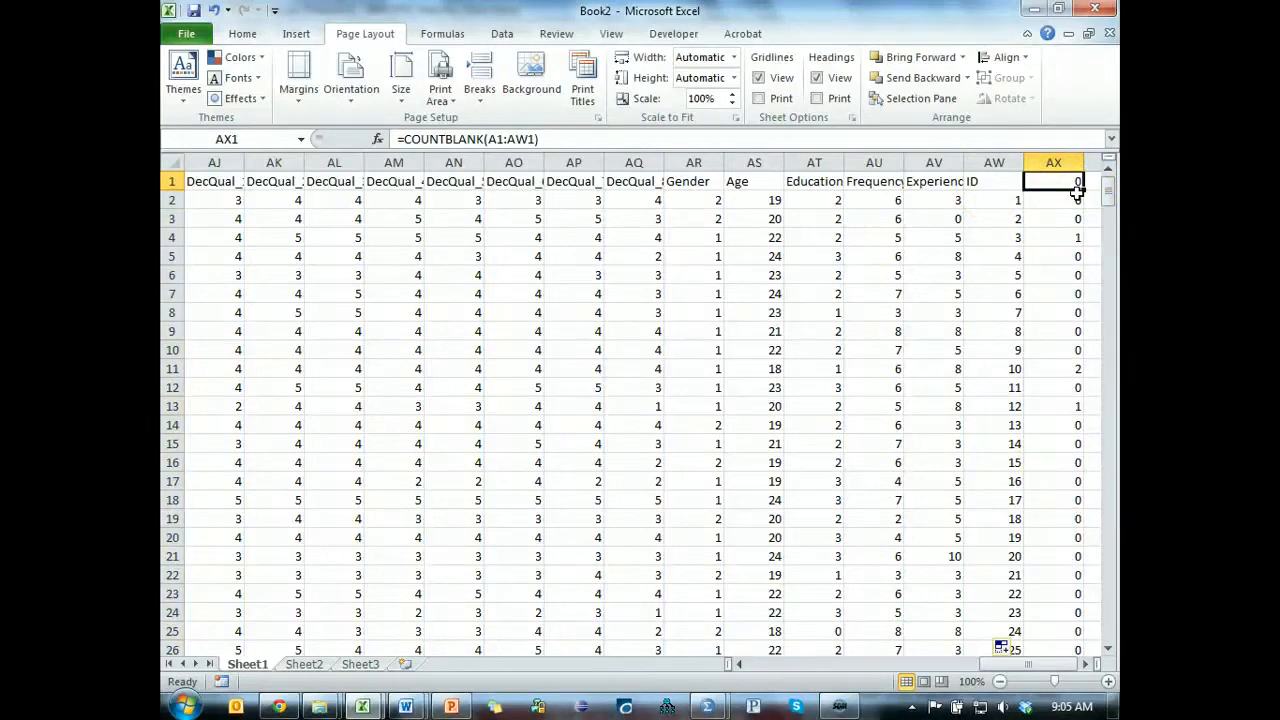
pyautogui.write('Blanks')
pyautogui.press('Return')
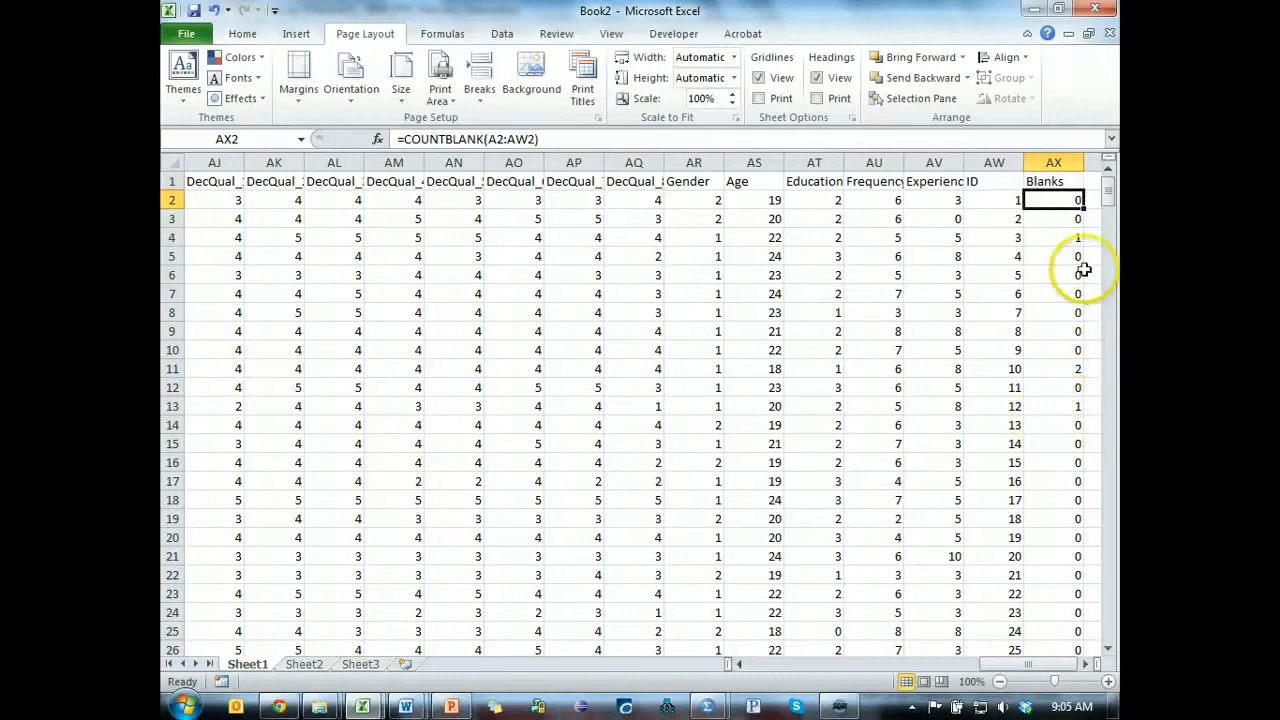
# Sort the cases by the Blanks column from largest to smallest.
pyautogui.click(1054, 256)
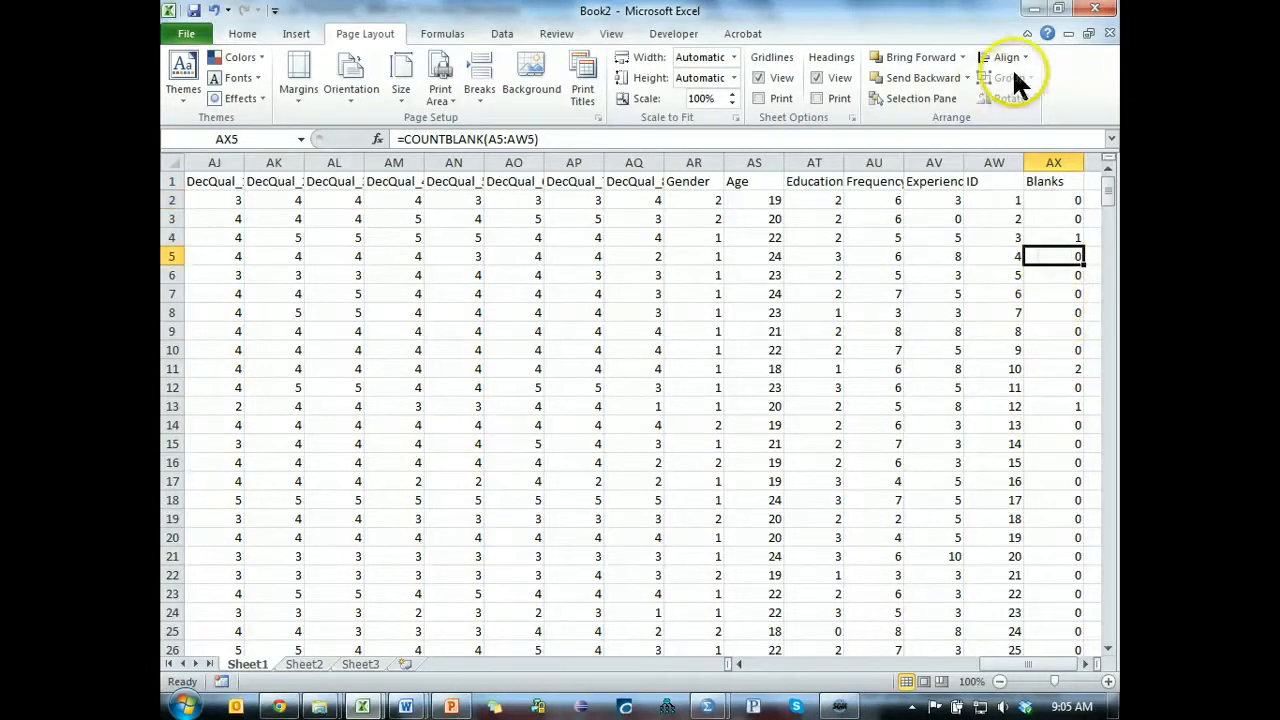
pyautogui.click(993, 201)
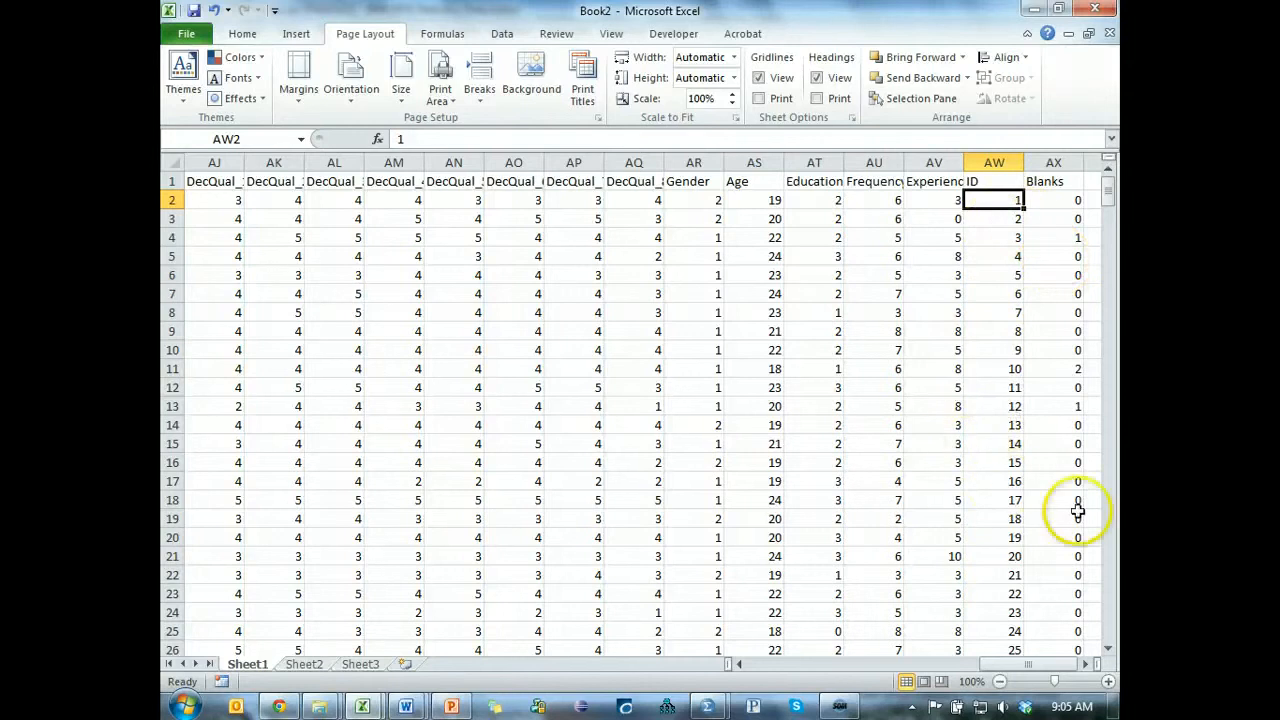
pyautogui.click(1057, 219)
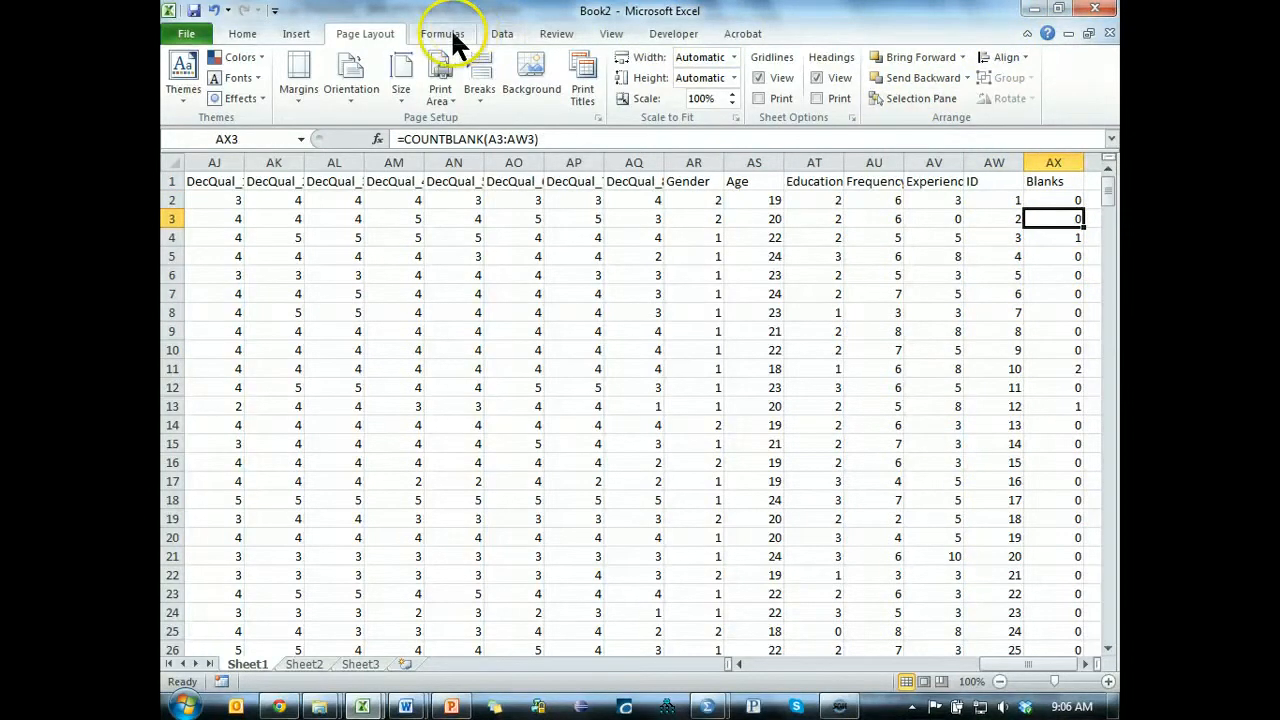
pyautogui.click(506, 34)
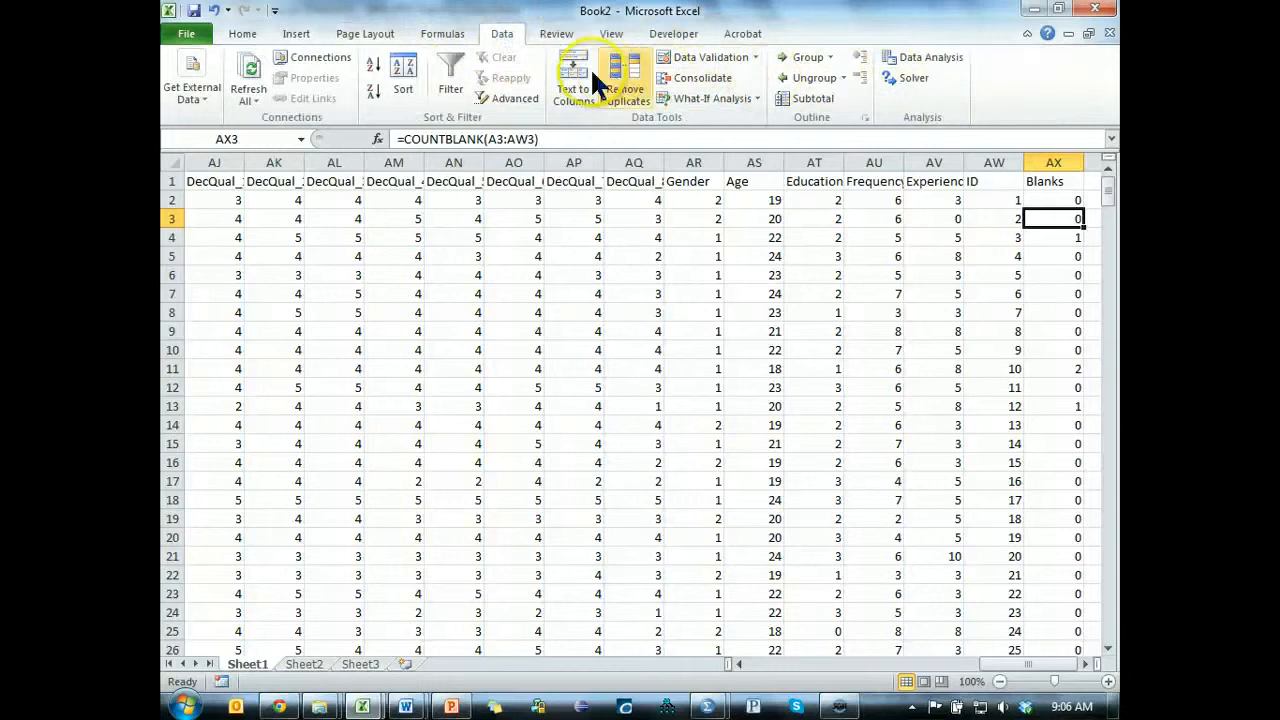
pyautogui.click(374, 89)
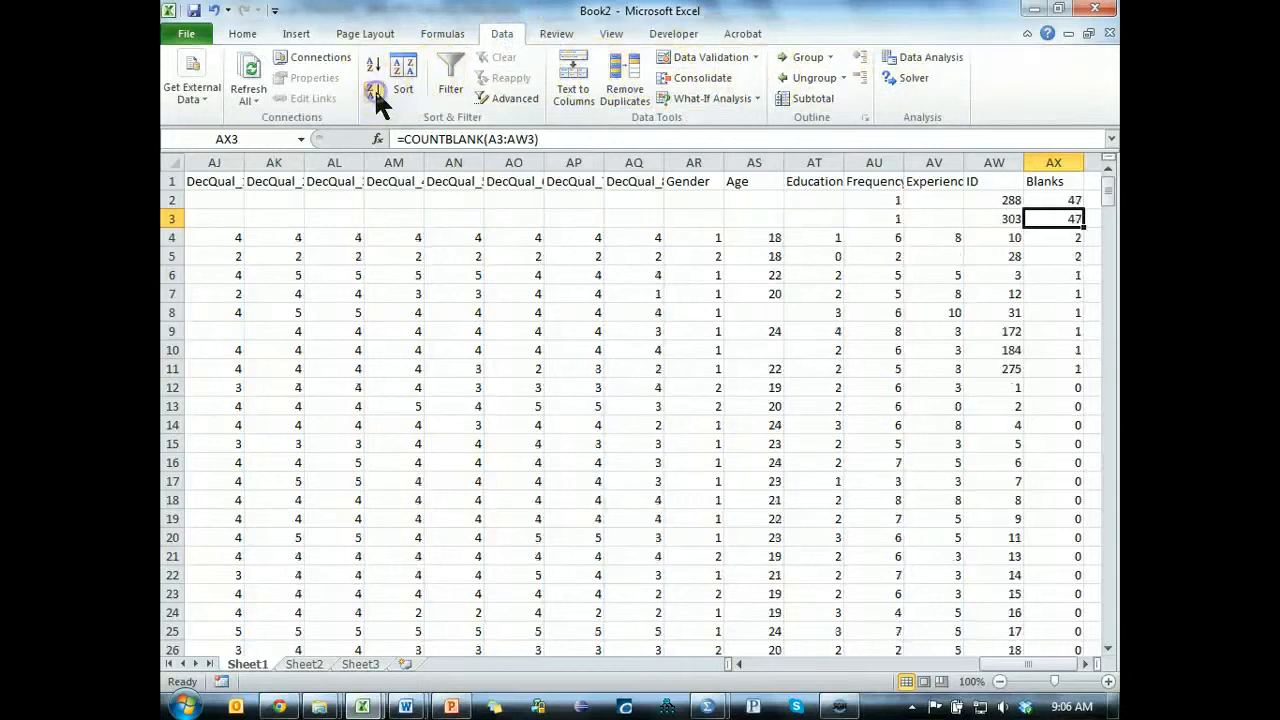
# Count the variable headers from ID back to Playful_1 to compare against the highest blank counts.
pyautogui.click(1052, 200)
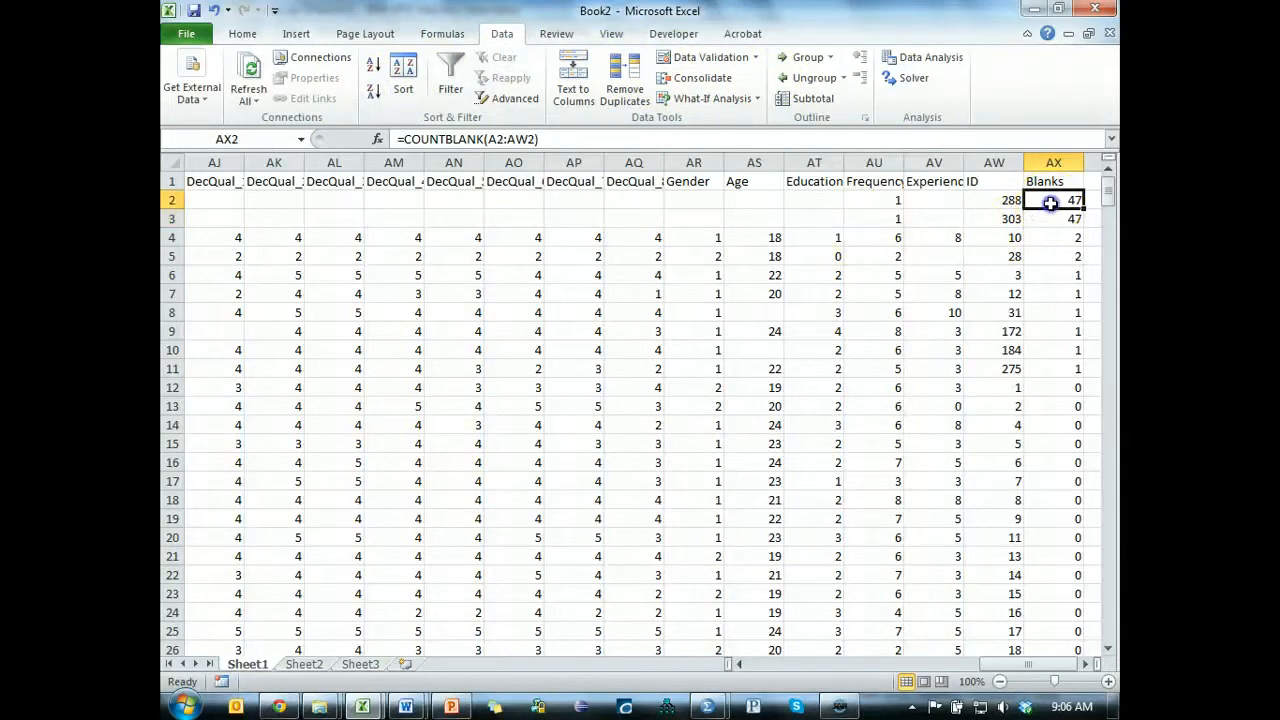
pyautogui.click(945, 181)
pyautogui.press('Right')
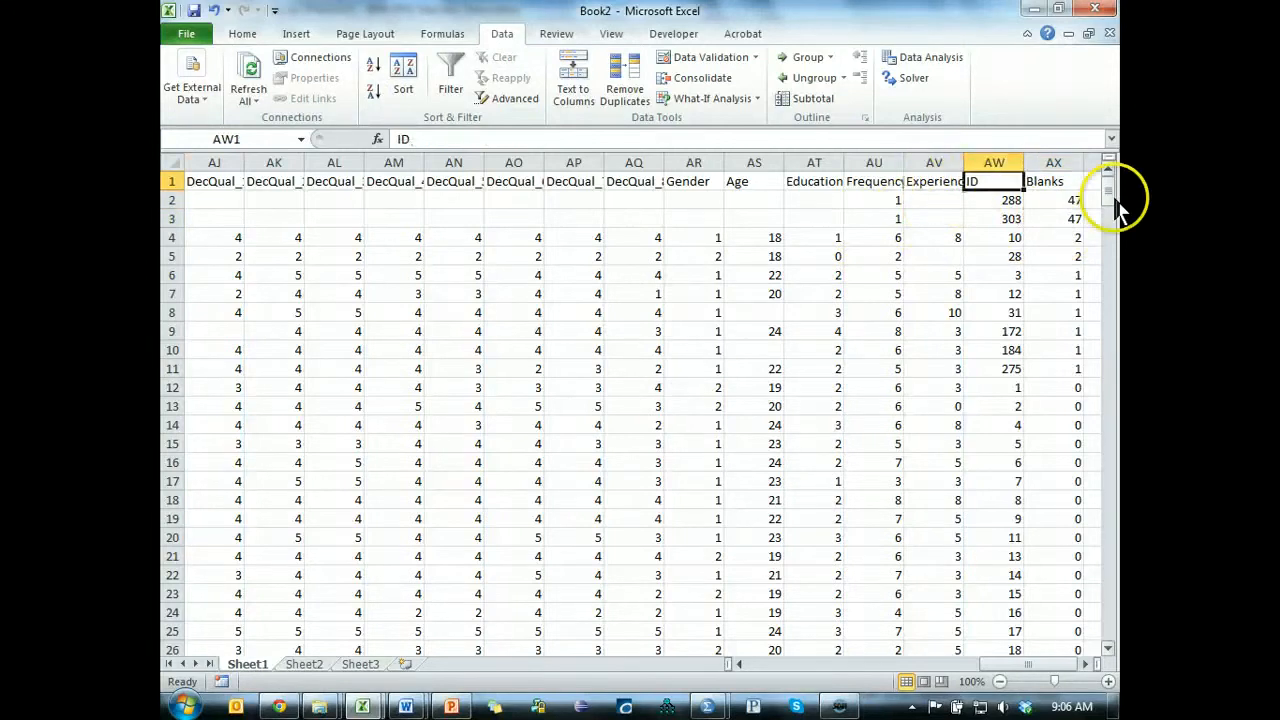
pyautogui.hotkey('ctrl', 'shift', 'Left')
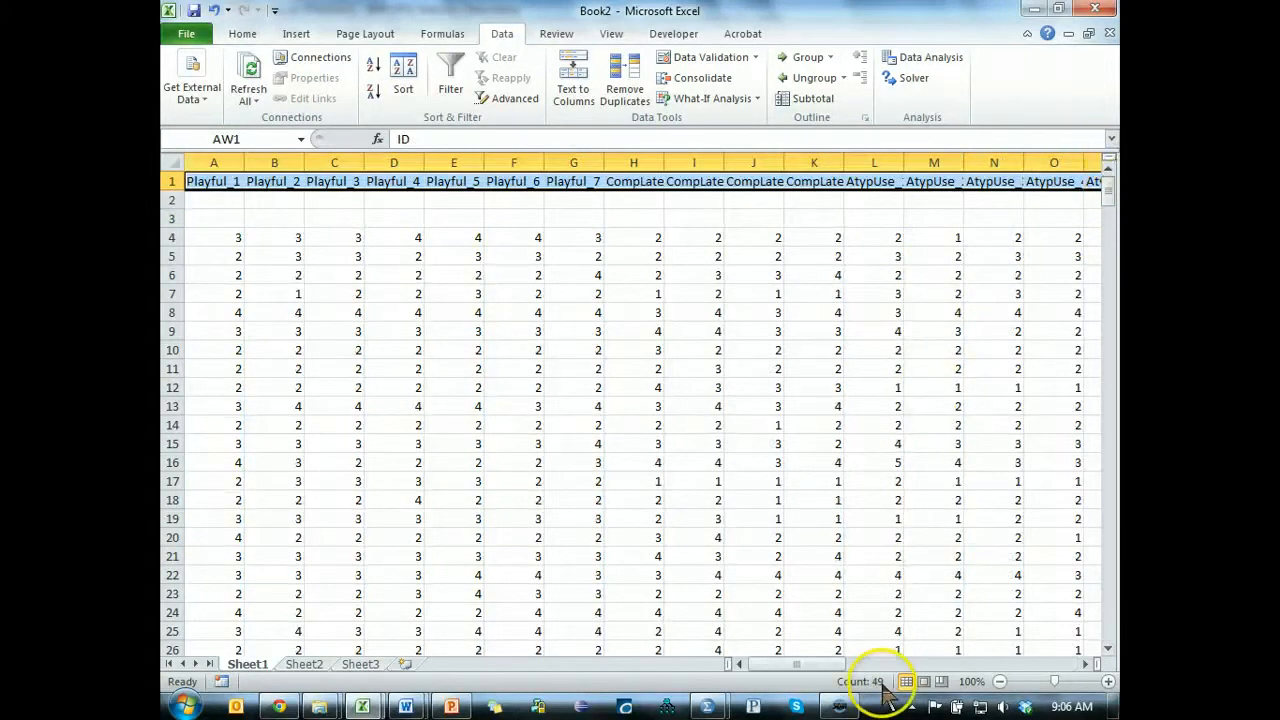
pyautogui.press('Right')
pyautogui.press('Down')
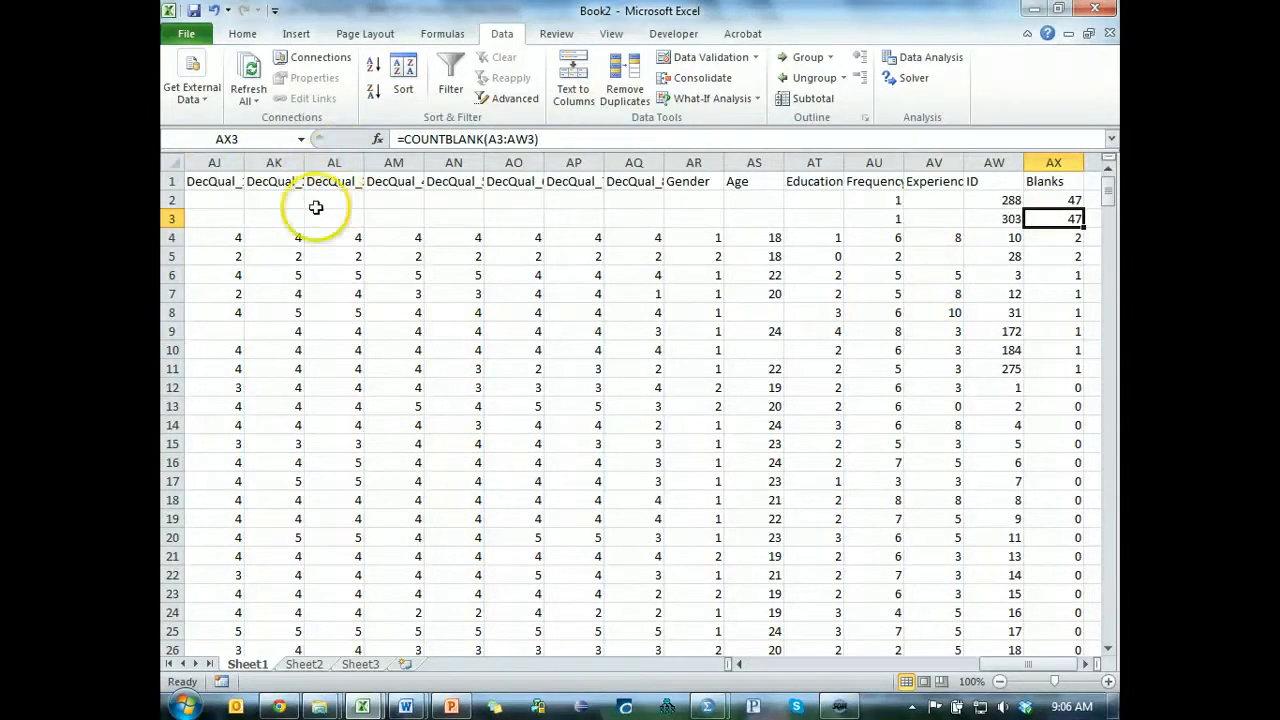
# Delete the nearly empty cases in rows 2 and 3 and review the blank counts of the remaining cases.
pyautogui.moveTo(171, 200); pyautogui.dragTo(171, 218)
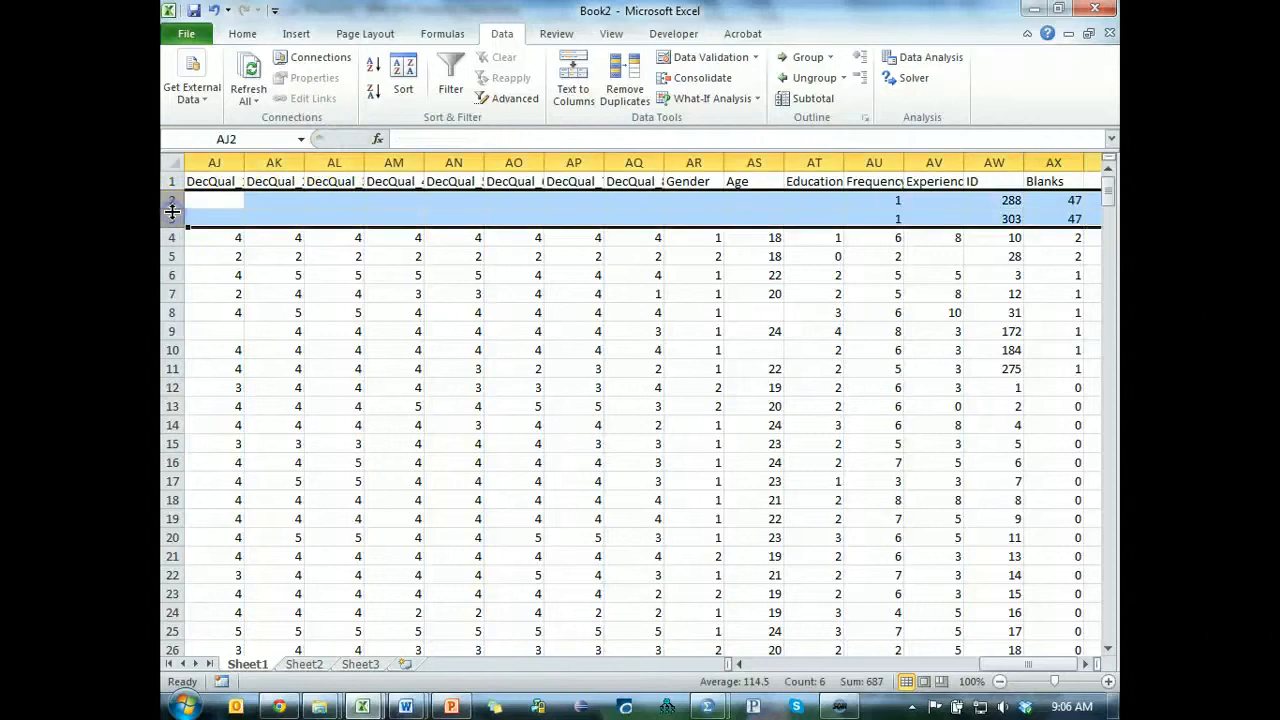
pyautogui.hotkey('ctrl', '-')
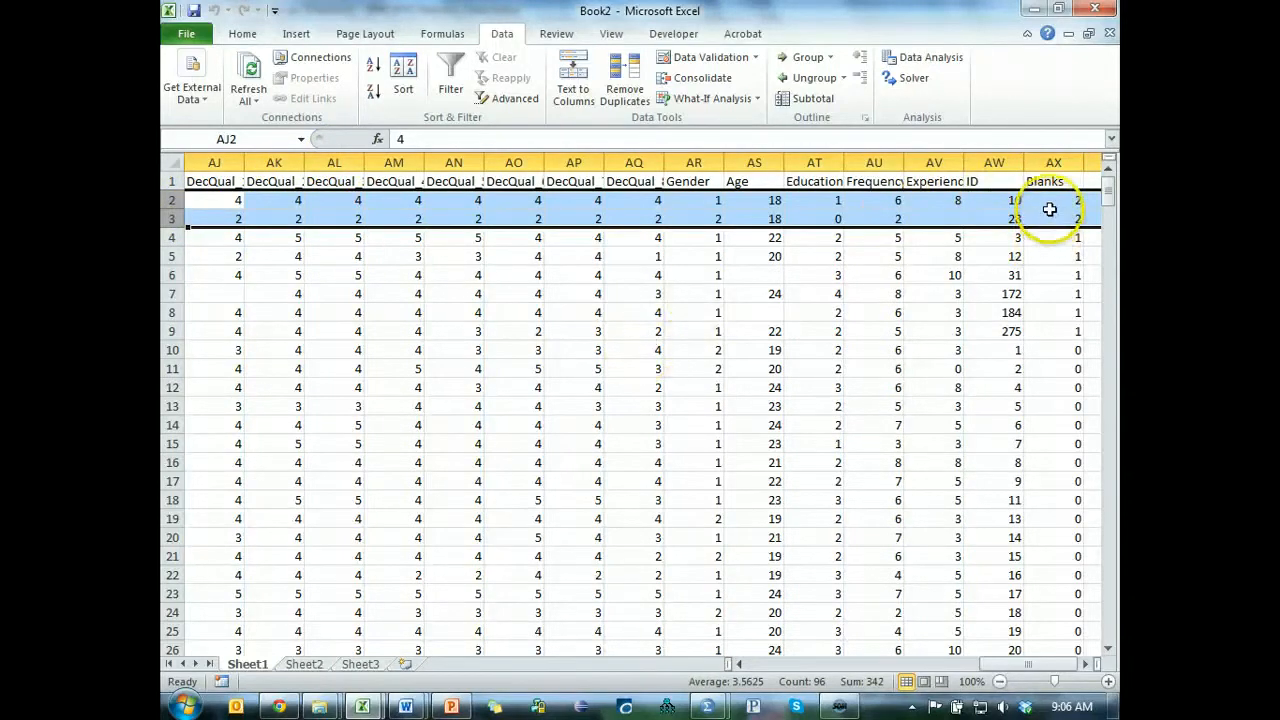
pyautogui.moveTo(1055, 200); pyautogui.dragTo(1049, 224)
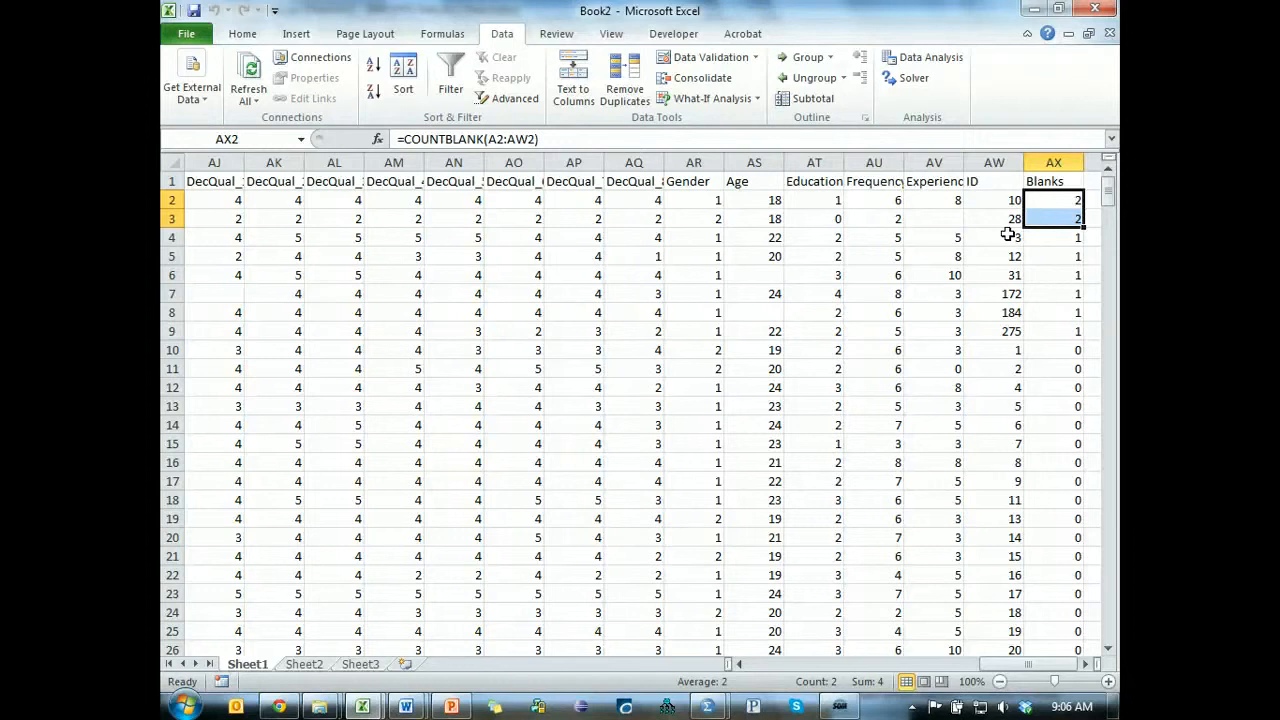
pyautogui.click(1062, 238)
pyautogui.scroll(-20, 1063, 286)
pyautogui.scroll(20, 1062, 318)
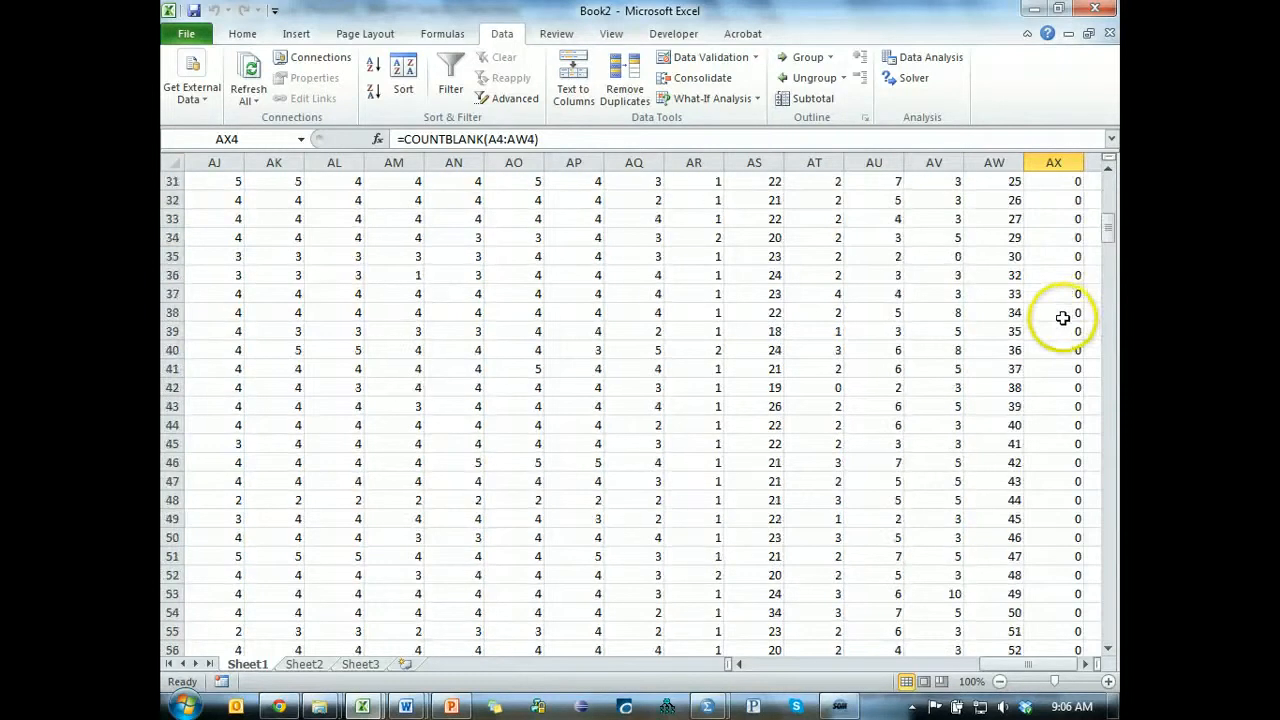
pyautogui.scroll(10, 1063, 320)
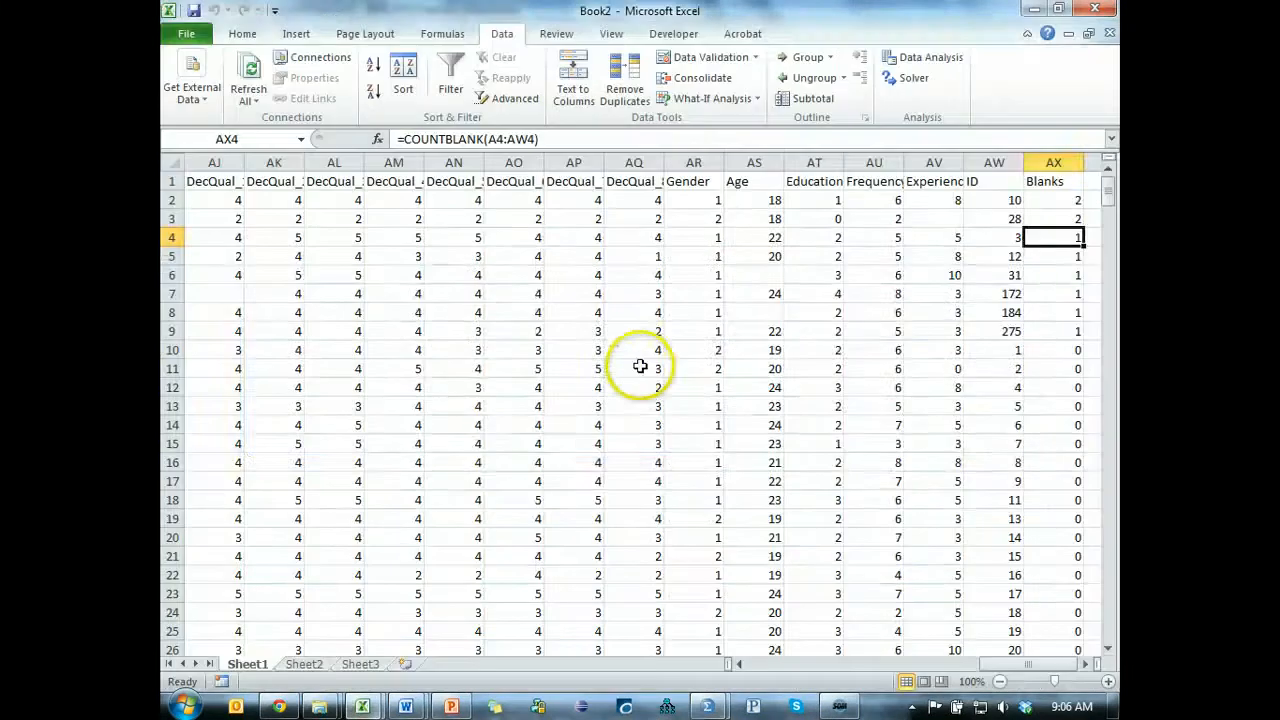
# Switch to Chrome to consult the Statwiki order-of-operations guidelines on case screening, and return to the Excel workbook.
pyautogui.hotkey('alt', 'Tab')
pyautogui.press('Tab')
pyautogui.press('Tab')
pyautogui.press('Tab')
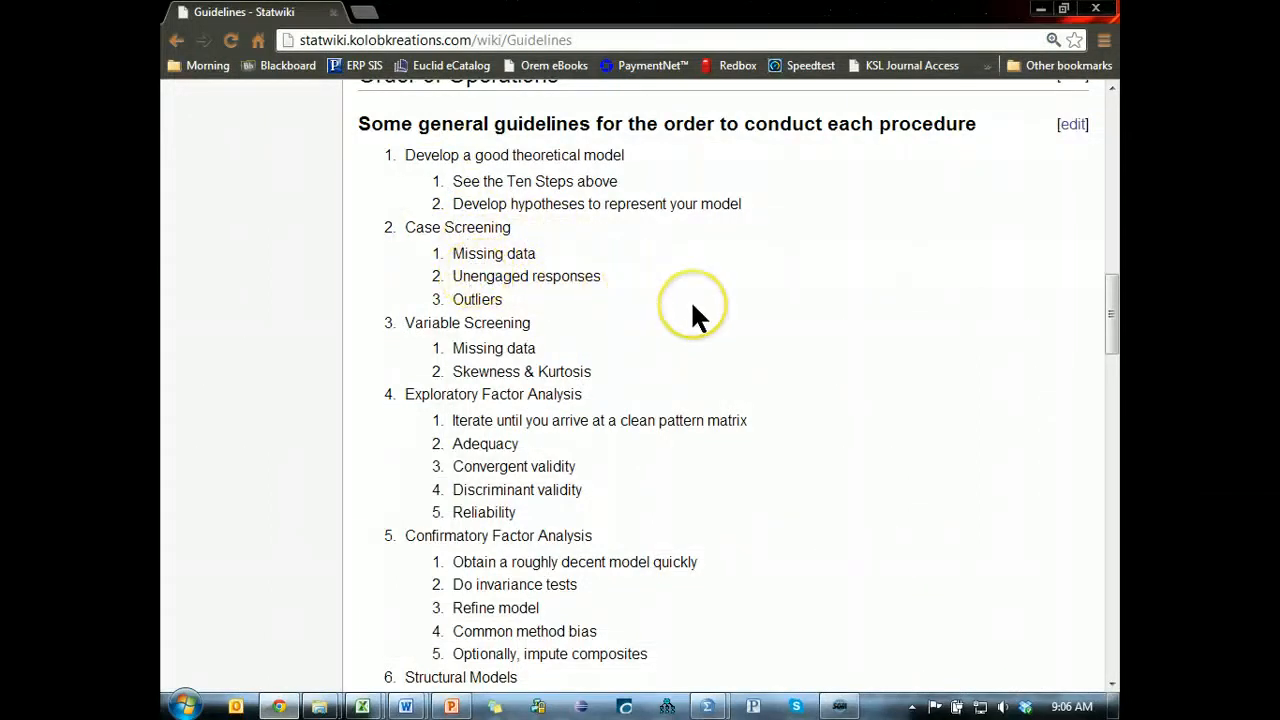
pyautogui.hotkey('alt', 'Tab')
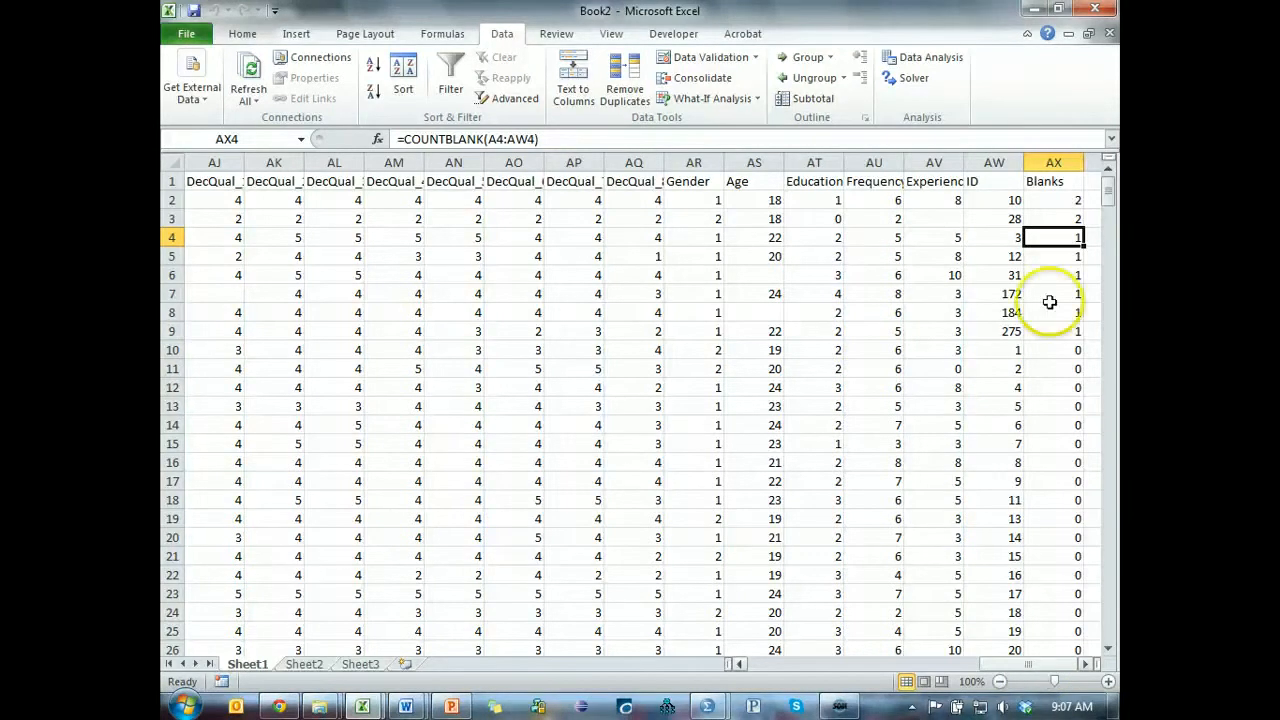
# Add a "stdev" header in cell AY1, beside the Blanks column.
pyautogui.click(1092, 182)
pyautogui.click(1118, 304)
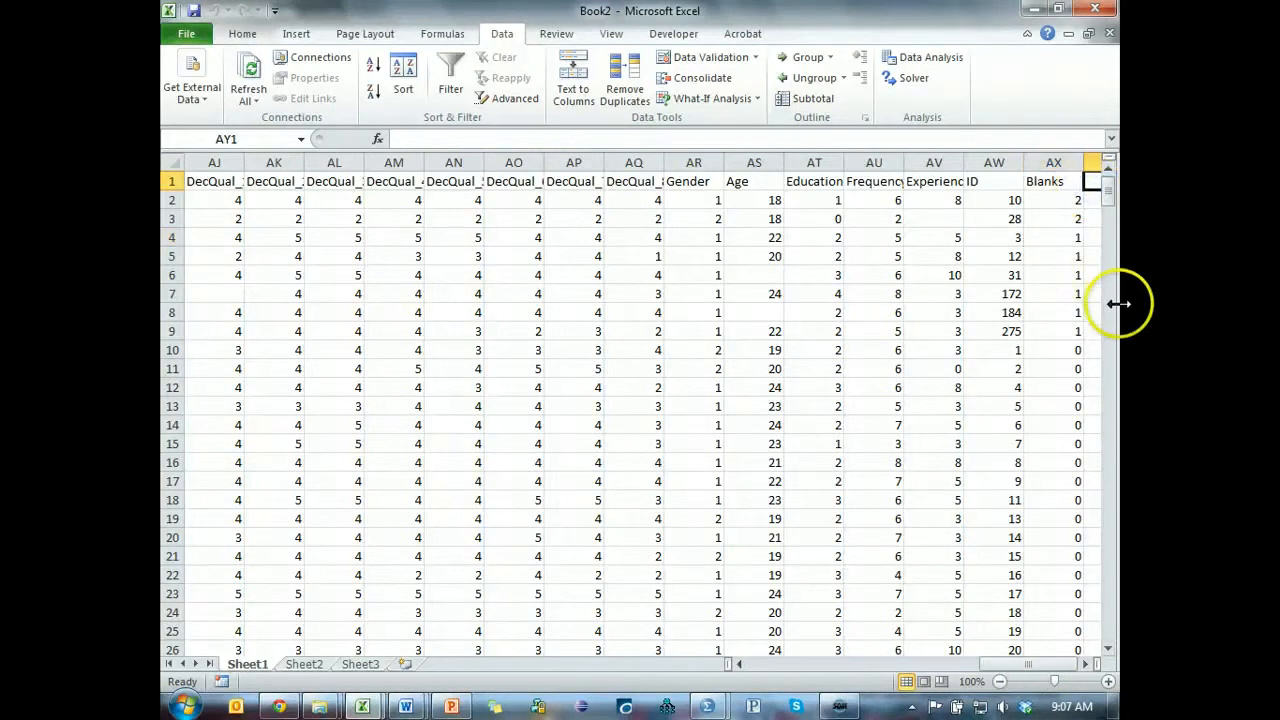
pyautogui.write('=')
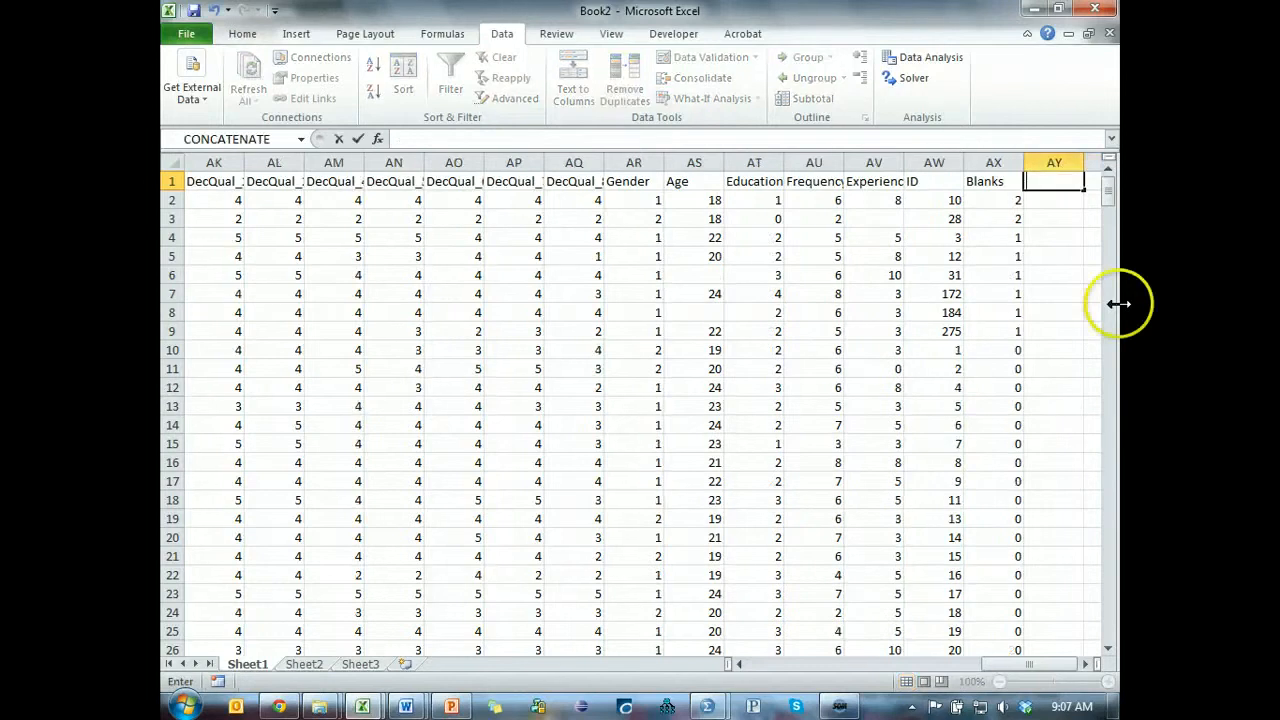
pyautogui.press('Return')
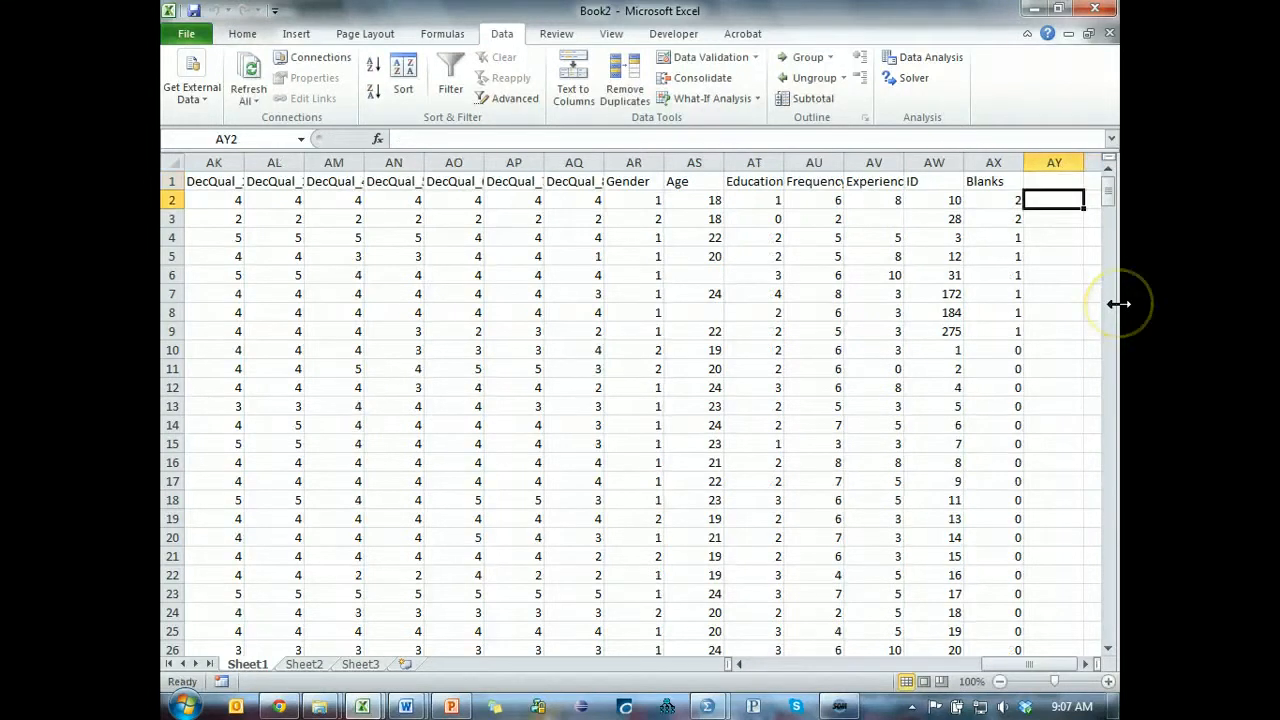
pyautogui.press('Up')
pyautogui.write('st')
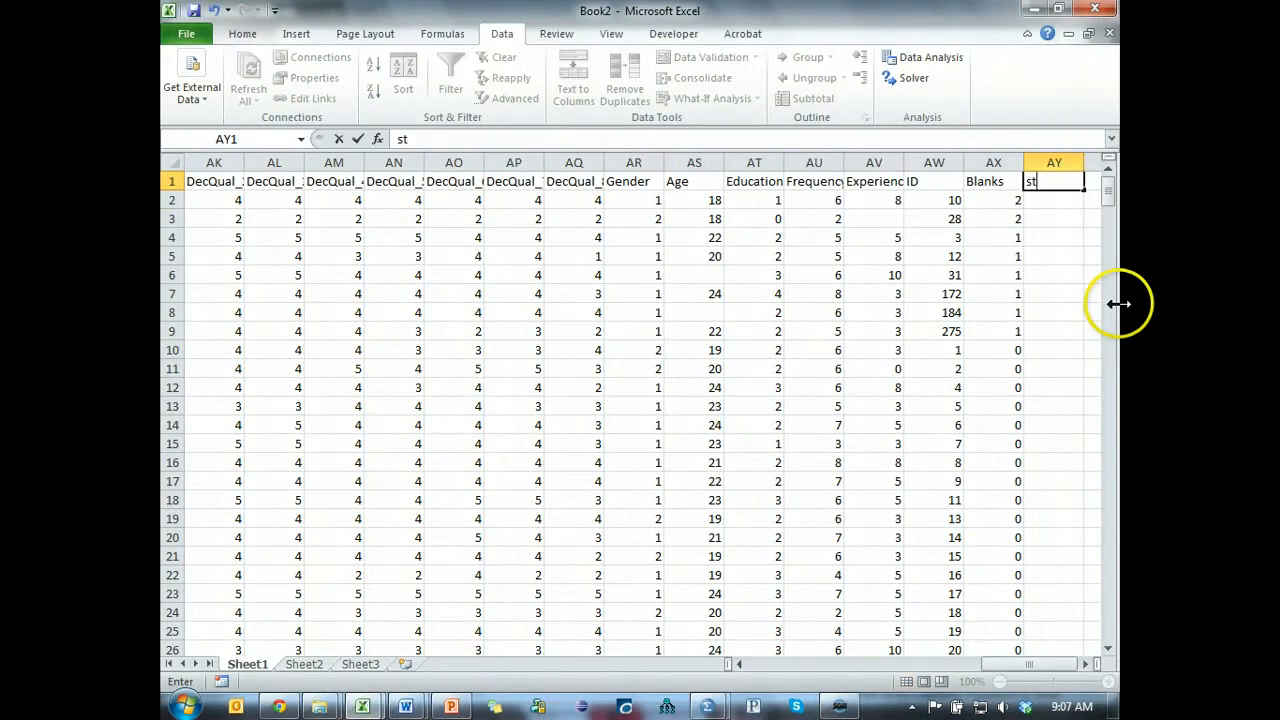
pyautogui.press('Return')
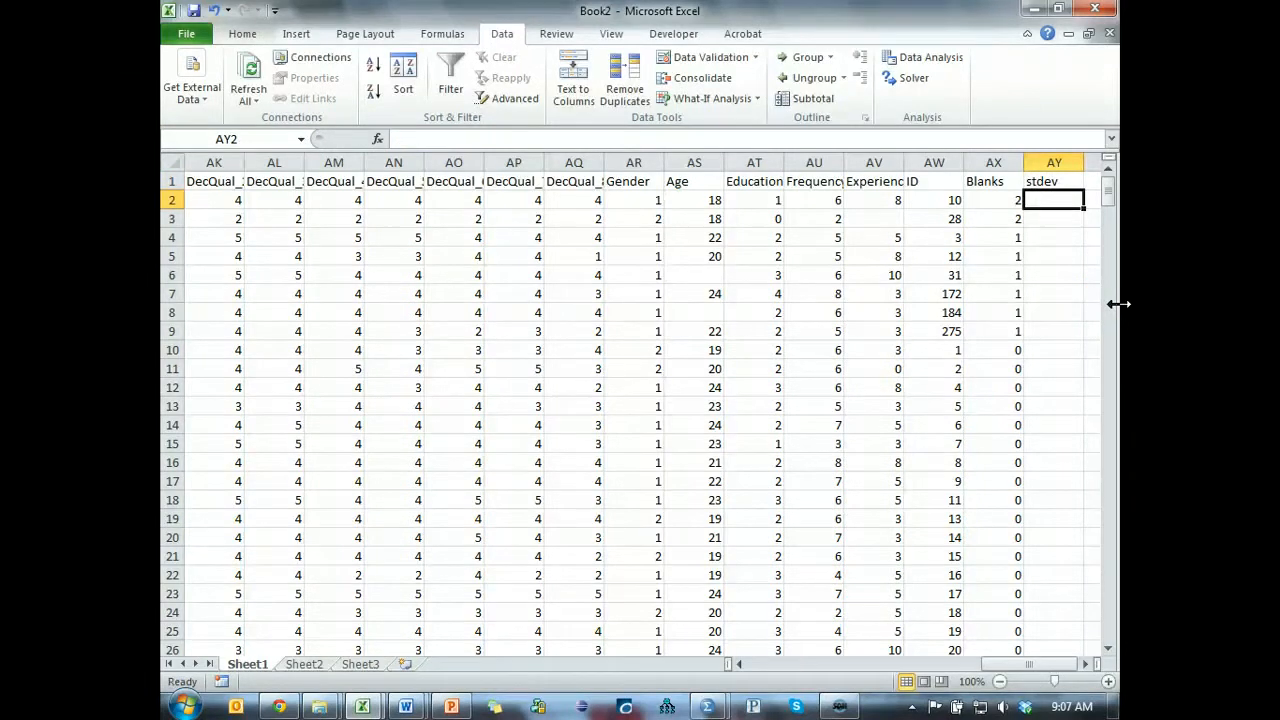
# Enter =STDEV.P(A2:AQ2) in AY2 to calculate the first case's standard deviation from Playful_1 through the last DecQual item.
pyautogui.write('=std')
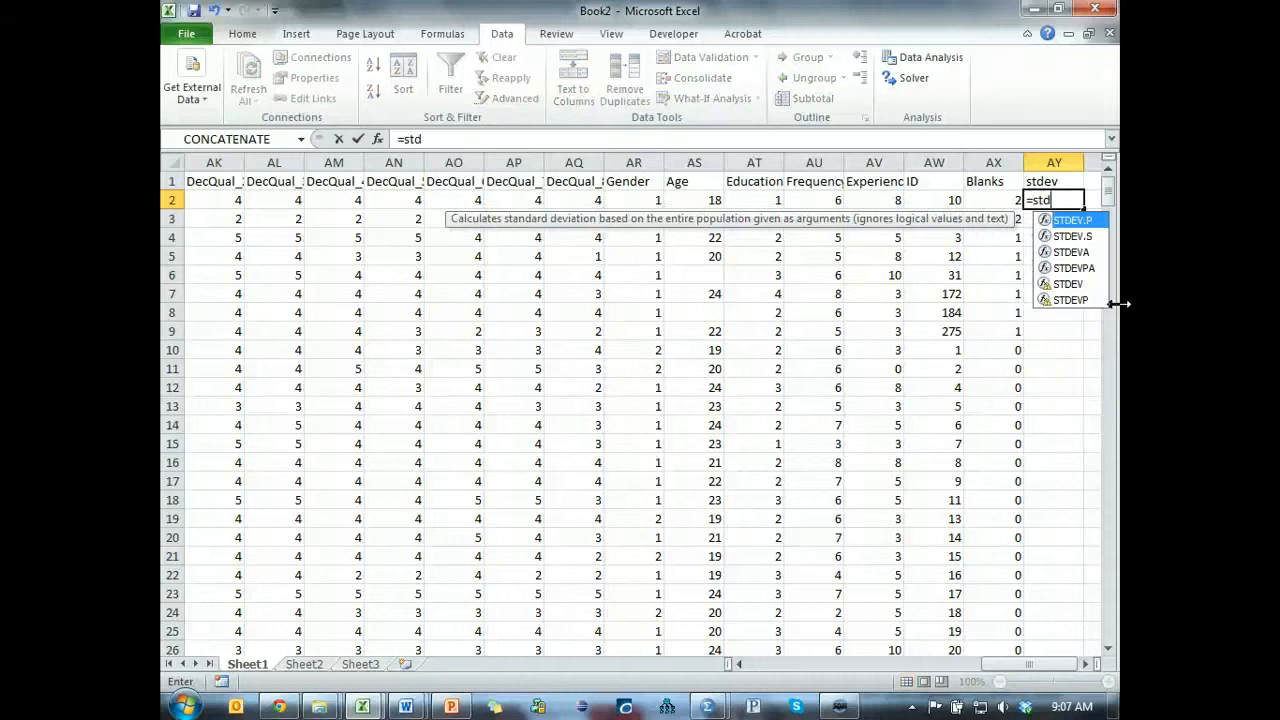
pyautogui.press('Tab')
pyautogui.press('Left')
pyautogui.press('Left')
pyautogui.press('Left')
pyautogui.press('Left')
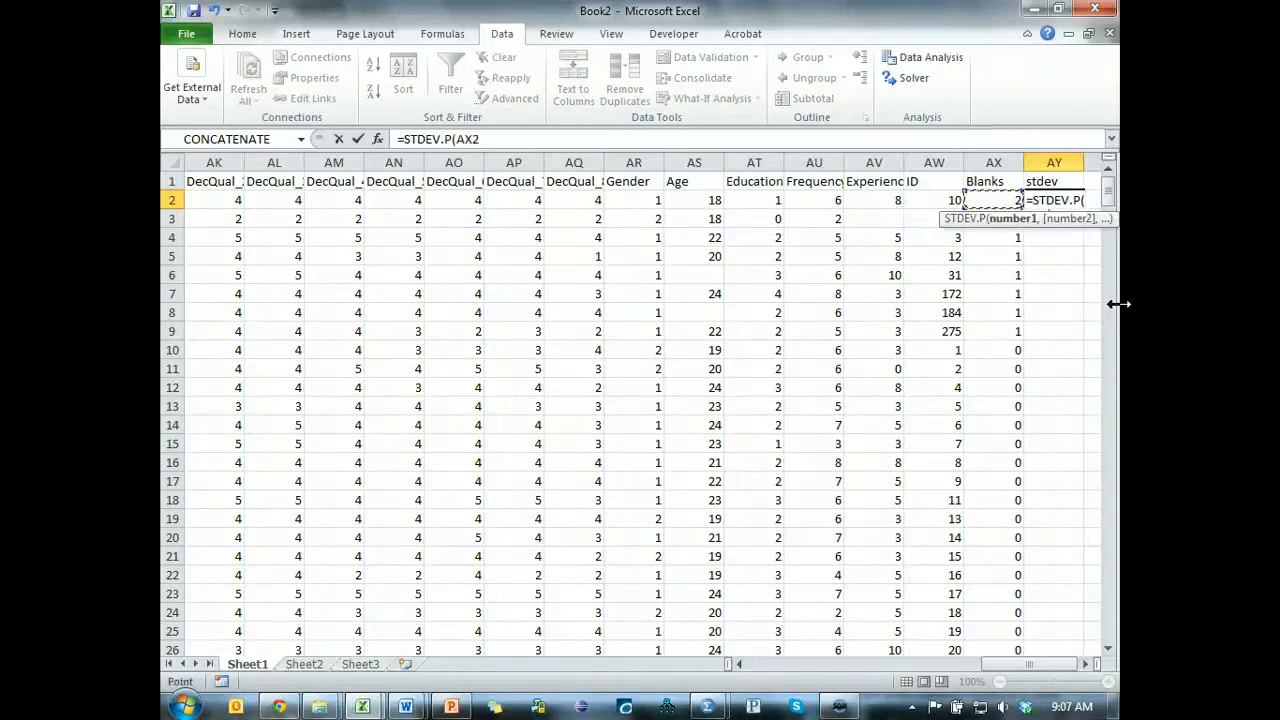
pyautogui.press('Left')
pyautogui.press('Left')
pyautogui.press('Left')
pyautogui.press('Left')
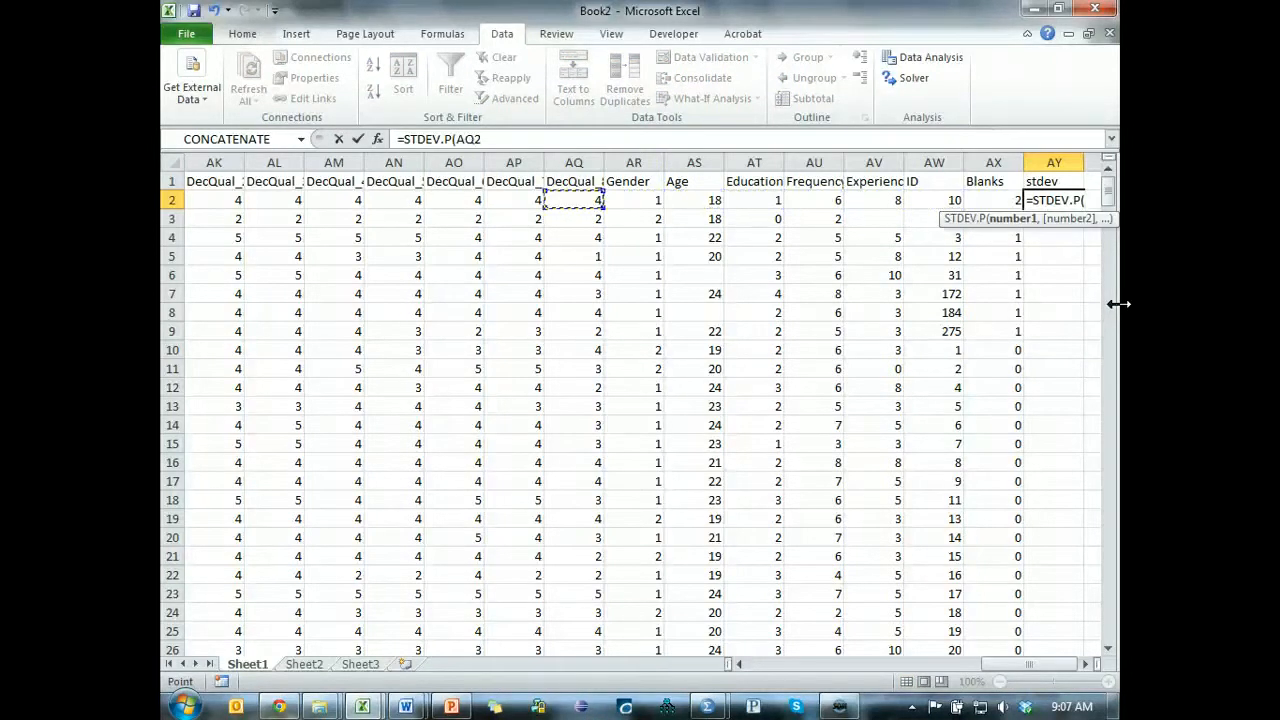
pyautogui.hotkey('shift', 'Left')
pyautogui.hotkey('shift', 'Left')
pyautogui.hotkey('shift', 'Left')
pyautogui.hotkey('shift', 'Left')
pyautogui.hotkey('shift', 'Left')
pyautogui.hotkey('shift', 'Left')
pyautogui.hotkey('shift', 'Left')
pyautogui.hotkey('shift', 'Left')
pyautogui.hotkey('shift', 'Left')
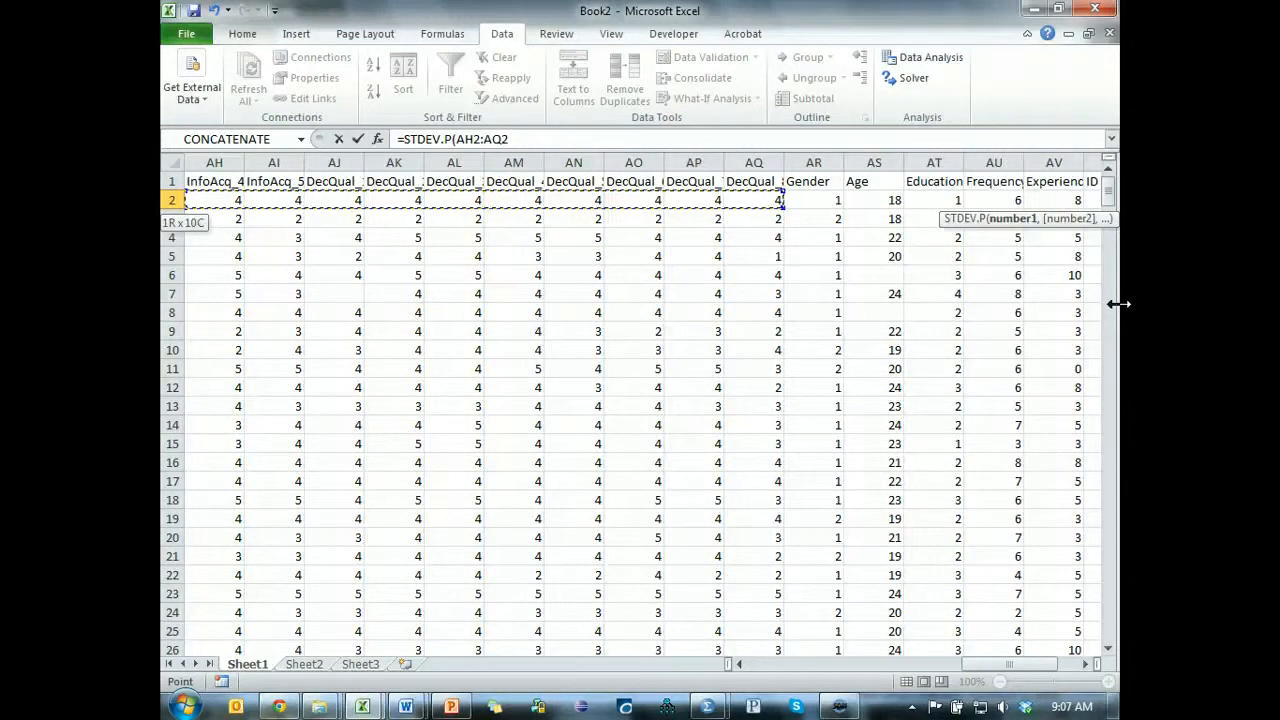
pyautogui.hotkey('shift', 'Left')
pyautogui.hotkey('shift', 'Left')
pyautogui.hotkey('shift', 'Left')
pyautogui.hotkey('shift', 'Left')
pyautogui.hotkey('shift', 'Left')
pyautogui.hotkey('shift', 'Left')
pyautogui.hotkey('shift', 'Left')
pyautogui.hotkey('shift', 'Left')
pyautogui.hotkey('shift', 'Left')
pyautogui.hotkey('shift', 'Left')
pyautogui.hotkey('shift', 'Left')
pyautogui.hotkey('shift', 'Left')
pyautogui.hotkey('shift', 'Left')
pyautogui.hotkey('shift', 'Left')
pyautogui.hotkey('shift', 'Left')
pyautogui.hotkey('shift', 'Left')
pyautogui.hotkey('shift', 'Left')
pyautogui.hotkey('shift', 'Left')
pyautogui.hotkey('shift', 'Left')
pyautogui.hotkey('shift', 'Left')
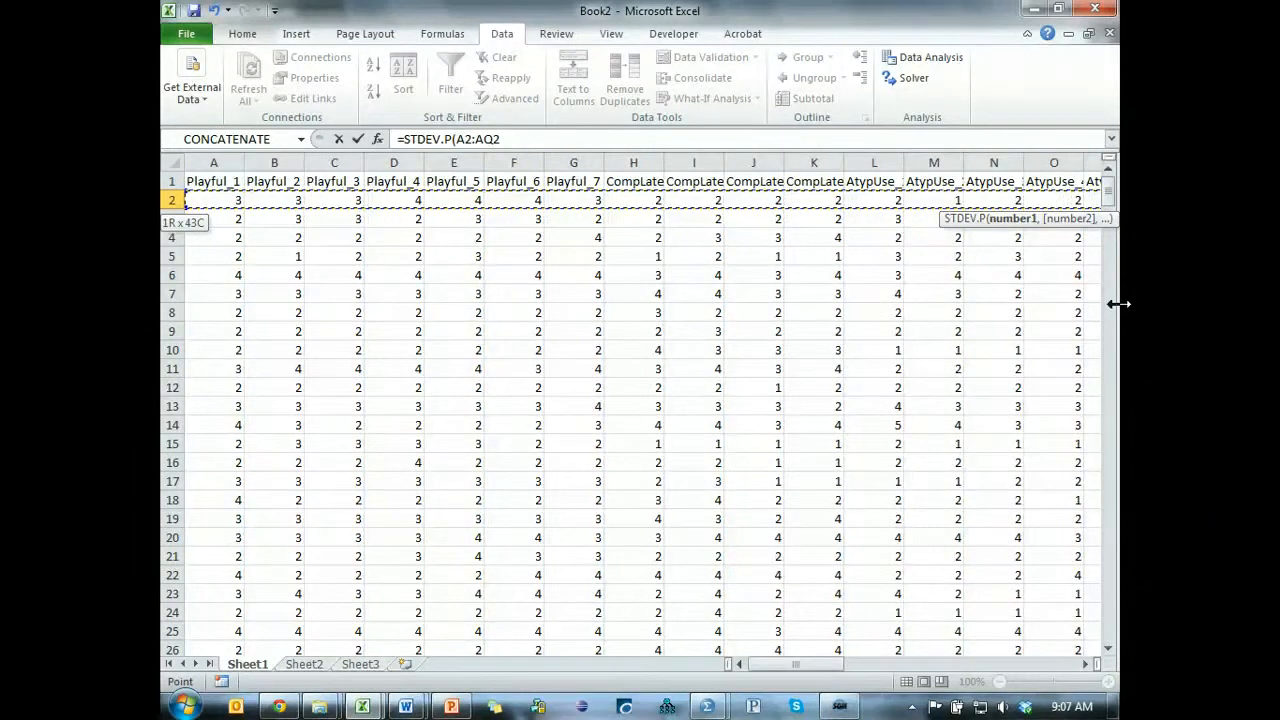
pyautogui.press('Return')
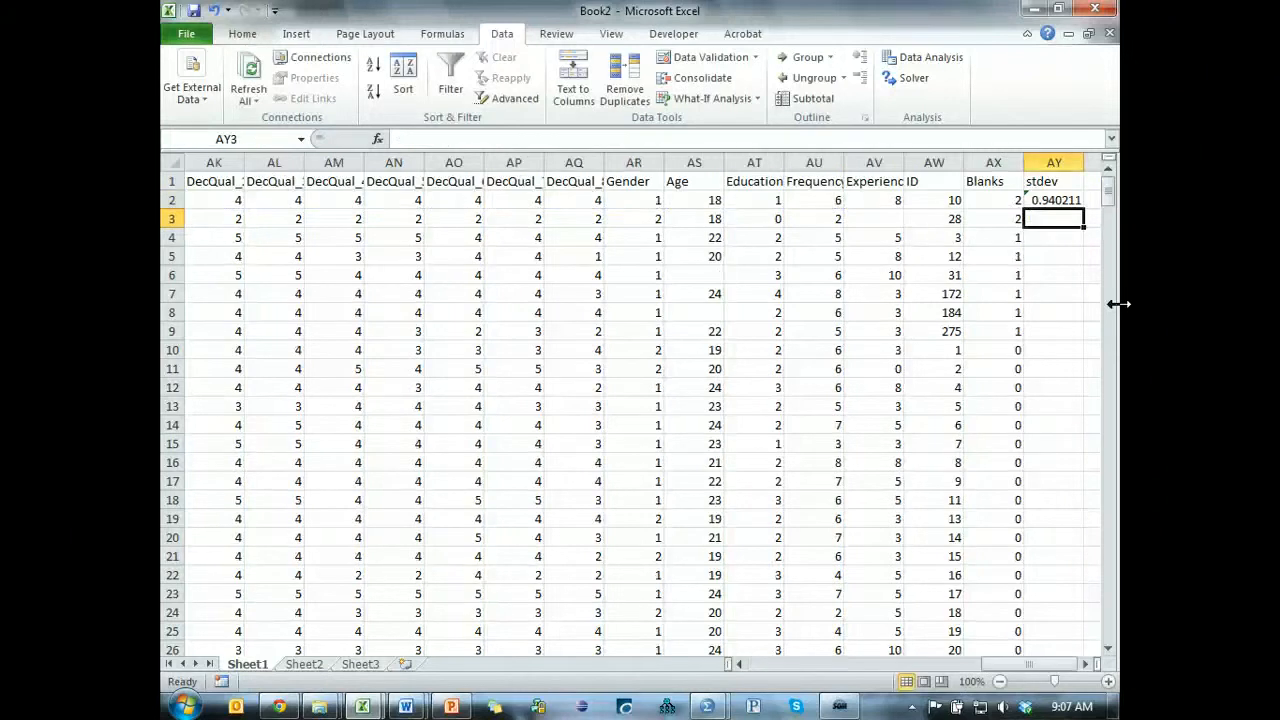
# Fill the standard deviation formula down the stdev column for all cases and show the values with three decimals.
pyautogui.click(1070, 202)
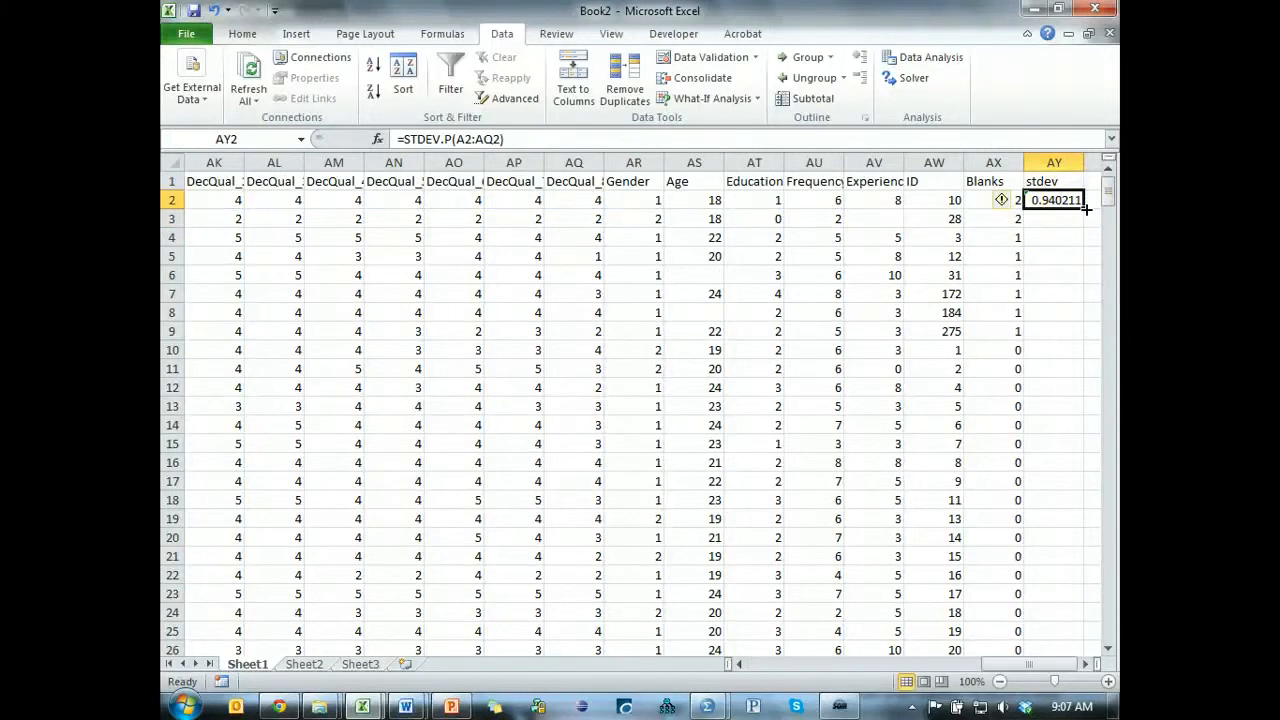
pyautogui.doubleClick(1084, 208)
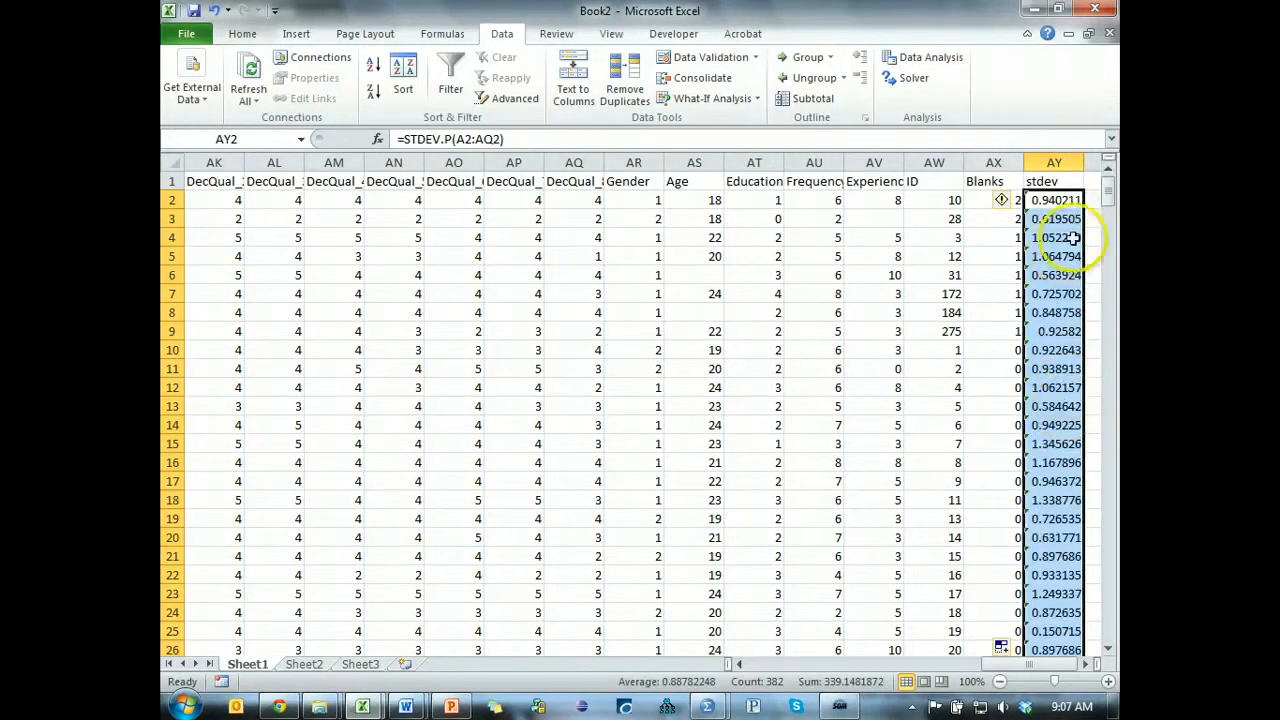
pyautogui.click(242, 34)
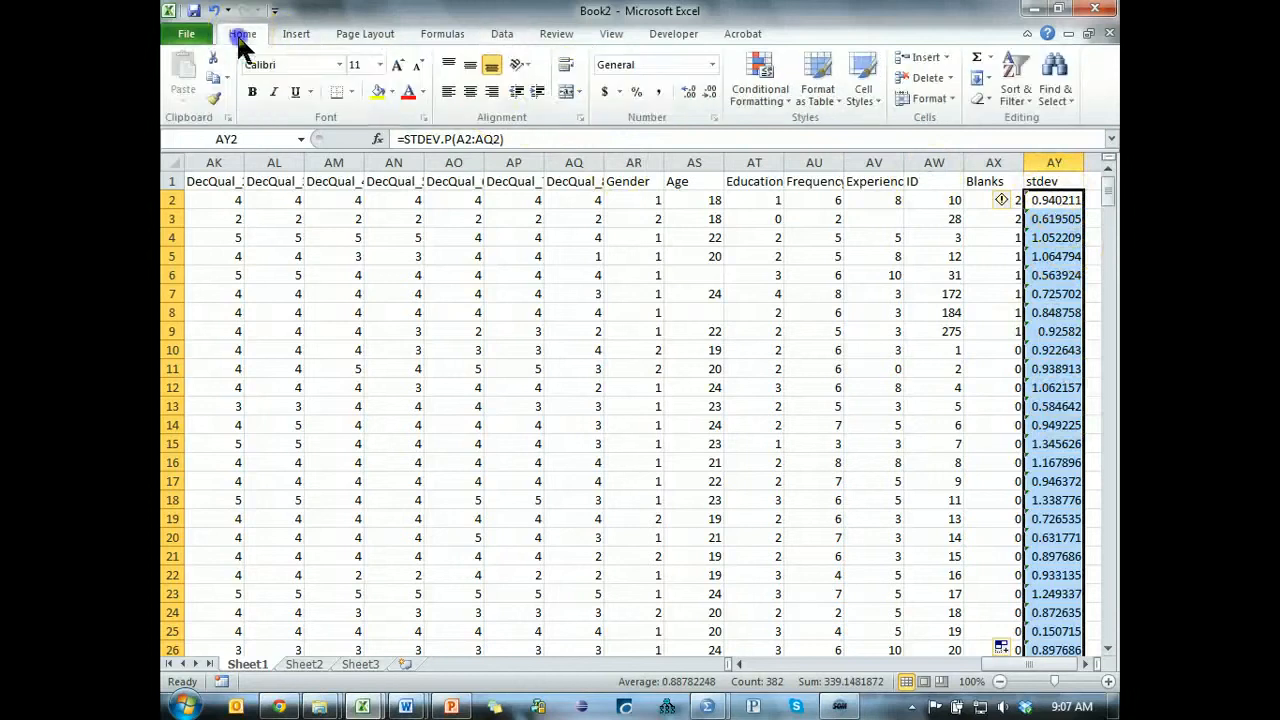
pyautogui.click(706, 92)
pyautogui.click(706, 92)
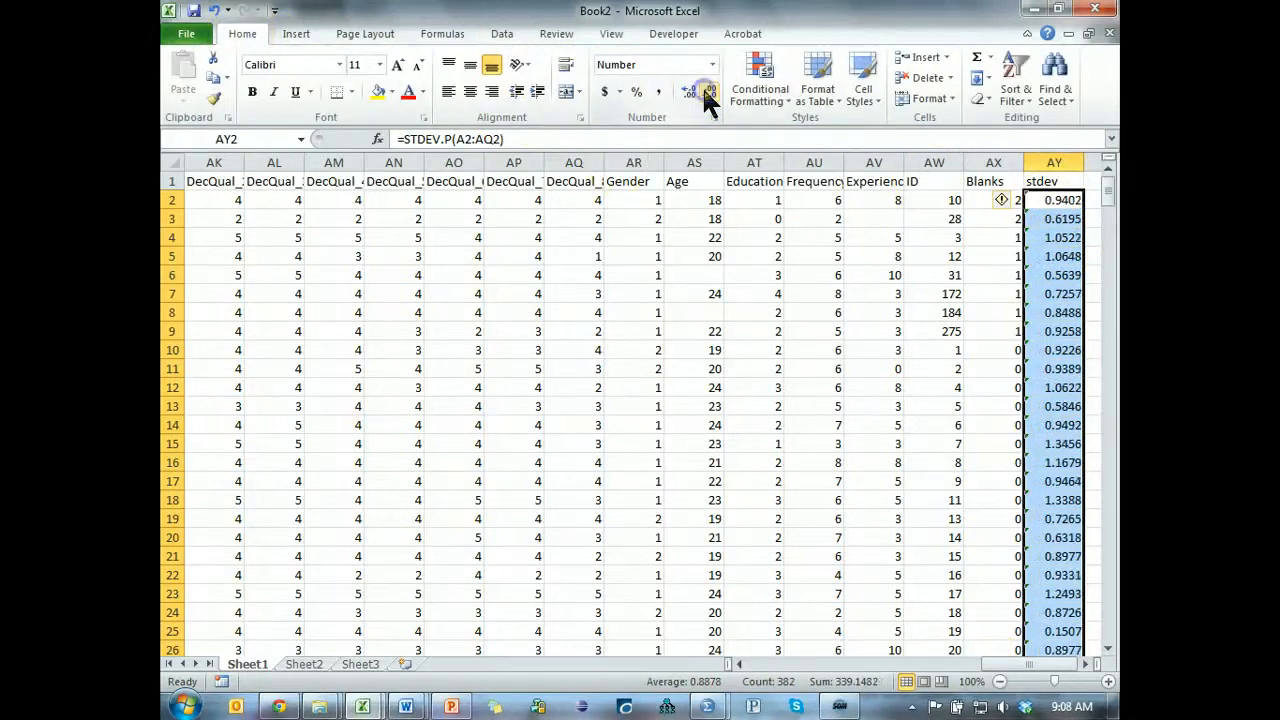
pyautogui.click(706, 92)
# Sort the cases by the stdev column from smallest to largest.
pyautogui.click(1055, 275)
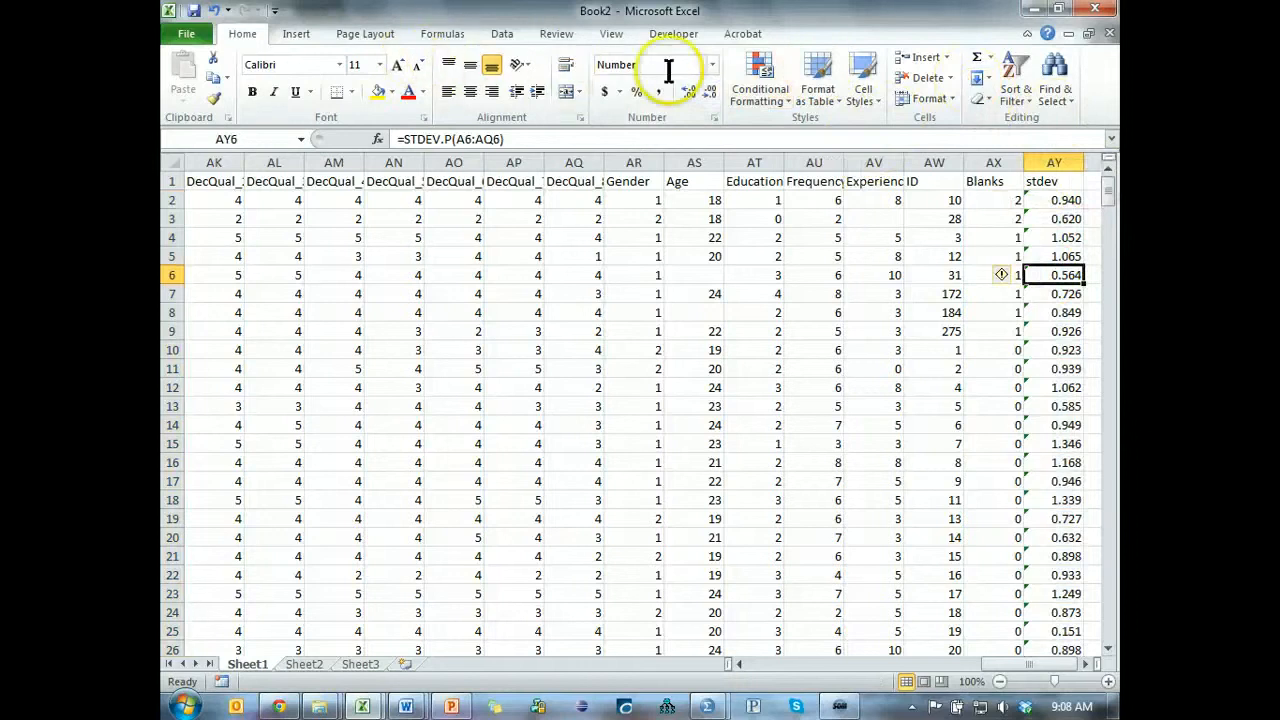
pyautogui.click(524, 34)
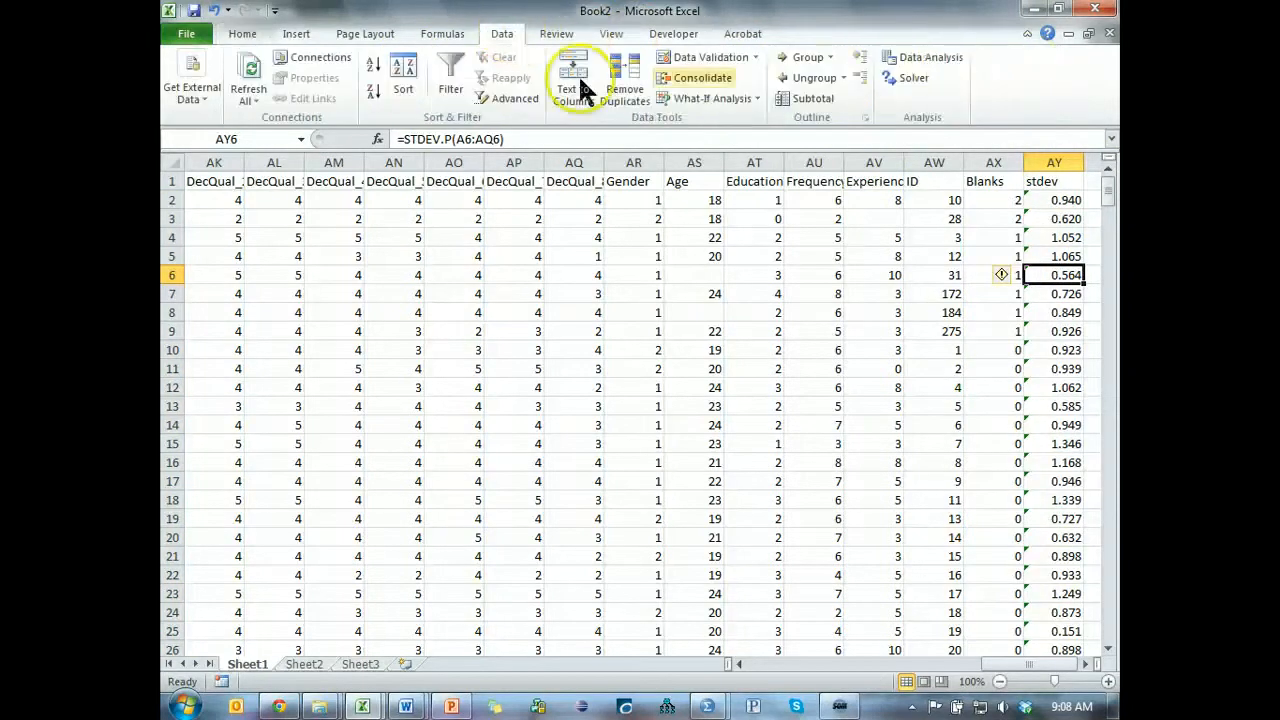
pyautogui.click(372, 68)
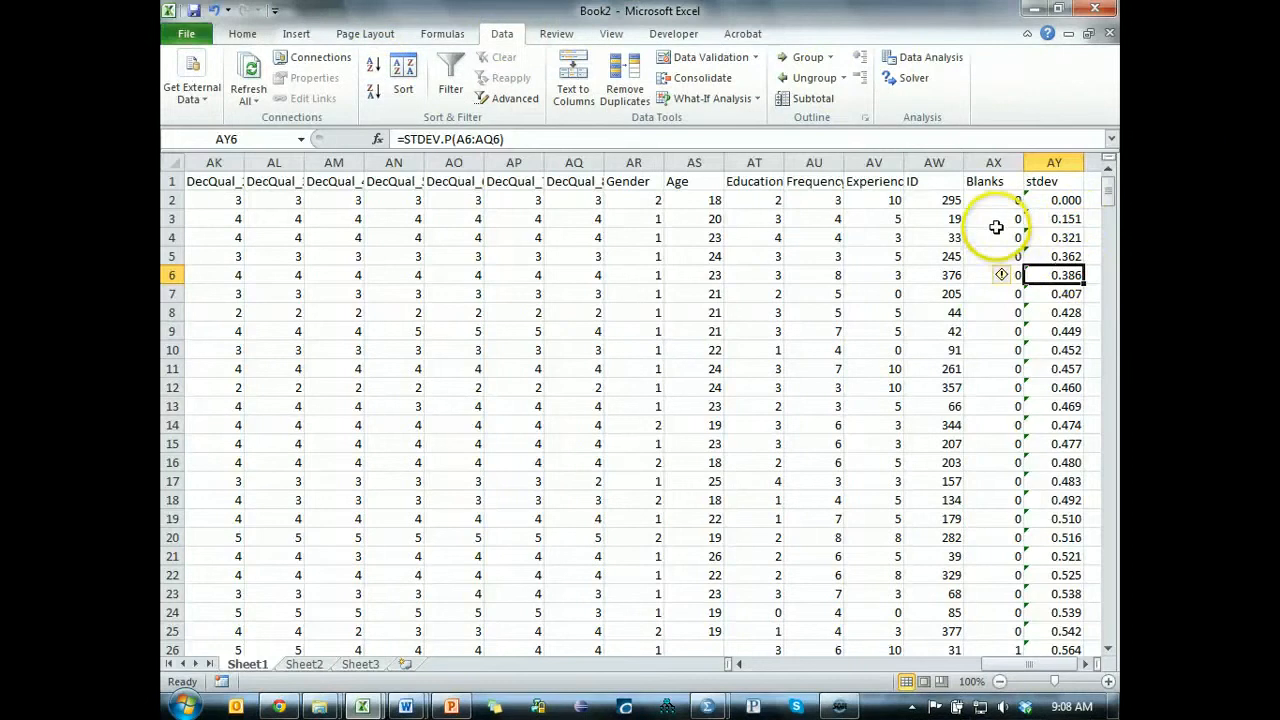
# Check the responses of the zero-deviation case in row 2 back to Playful_1 and delete its row.
pyautogui.click(1040, 201)
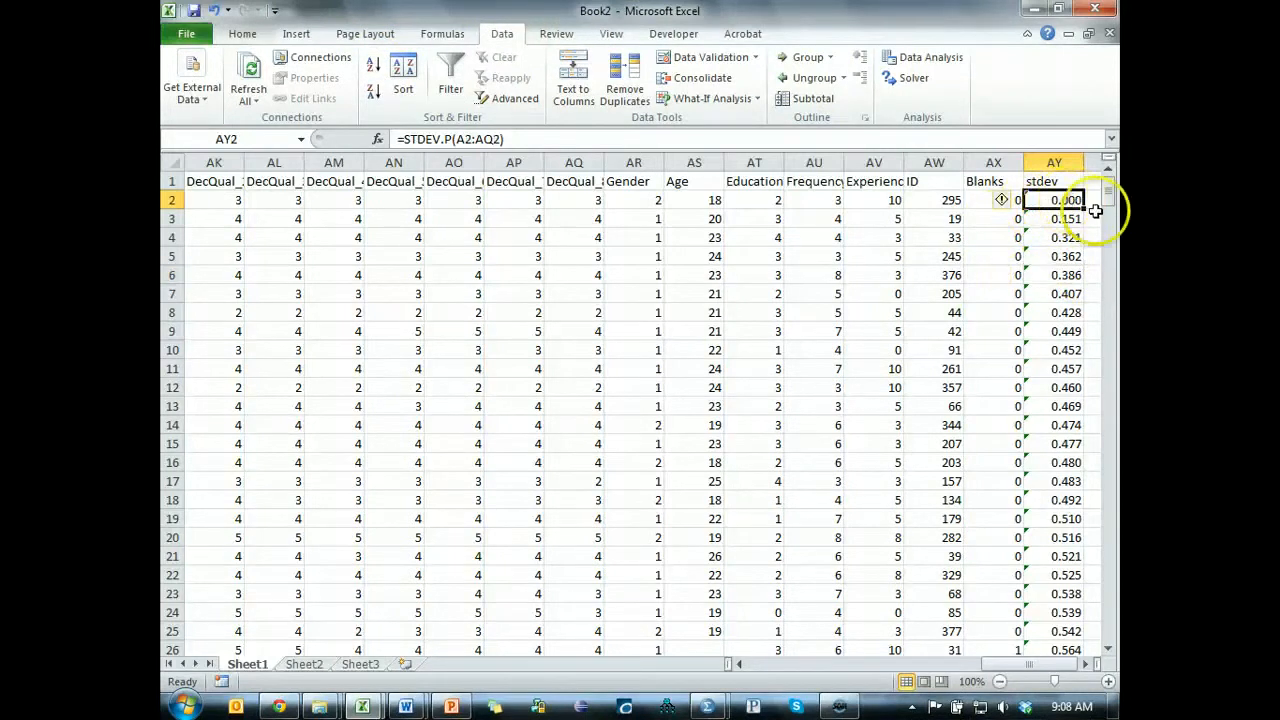
pyautogui.click(584, 198)
pyautogui.press('Left')
pyautogui.press('Left')
pyautogui.press('Left')
pyautogui.press('Left')
pyautogui.press('Left')
pyautogui.press('Left')
pyautogui.press('Left')
pyautogui.press('Left')
pyautogui.press('Left')
pyautogui.press('Left')
pyautogui.press('Left')
pyautogui.press('Left')
pyautogui.press('Left')
pyautogui.press('Left')
pyautogui.press('Left')
pyautogui.press('Left')
pyautogui.press('Left')
pyautogui.press('Left')
pyautogui.press('Left')
pyautogui.press('Left')
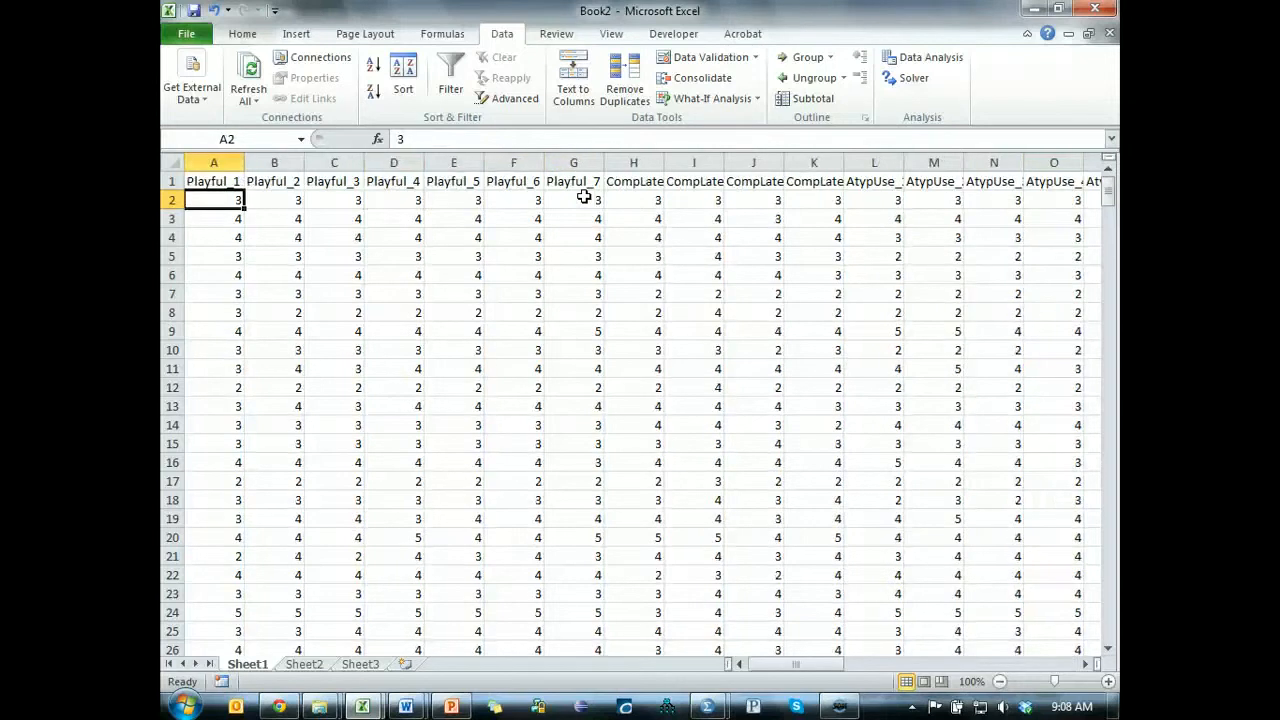
pyautogui.click(170, 200)
pyautogui.hotkey('ctrl', '-')
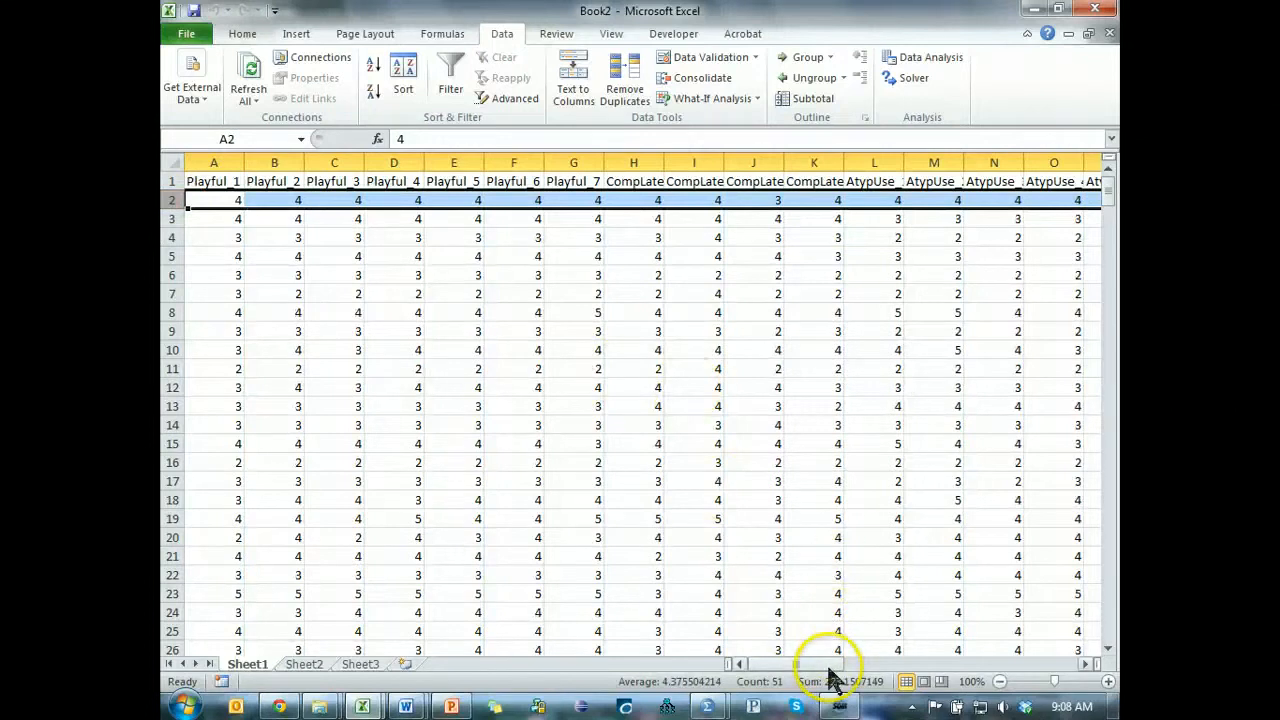
# Examine the stdev value of the case in row 2 and its responses from the last DecQual item back to Playful_1.
pyautogui.moveTo(866, 665); pyautogui.dragTo(1062, 665)
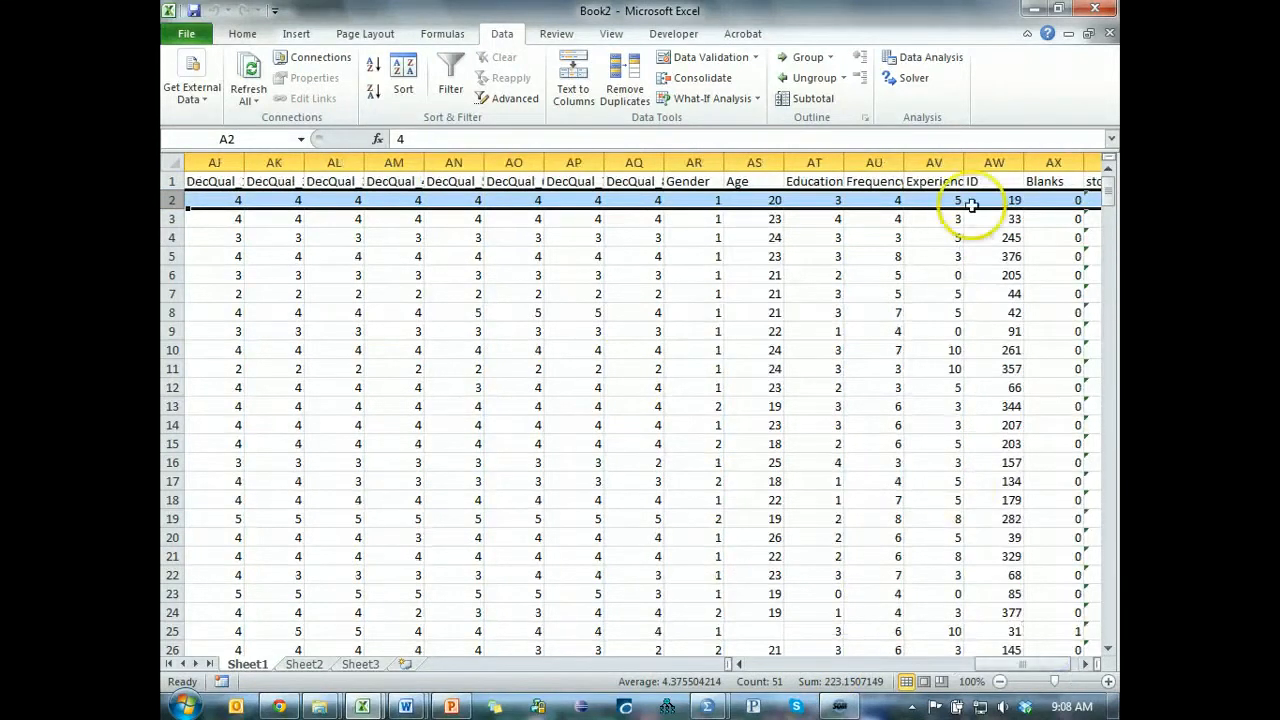
pyautogui.click(1085, 665)
pyautogui.click(1085, 665)
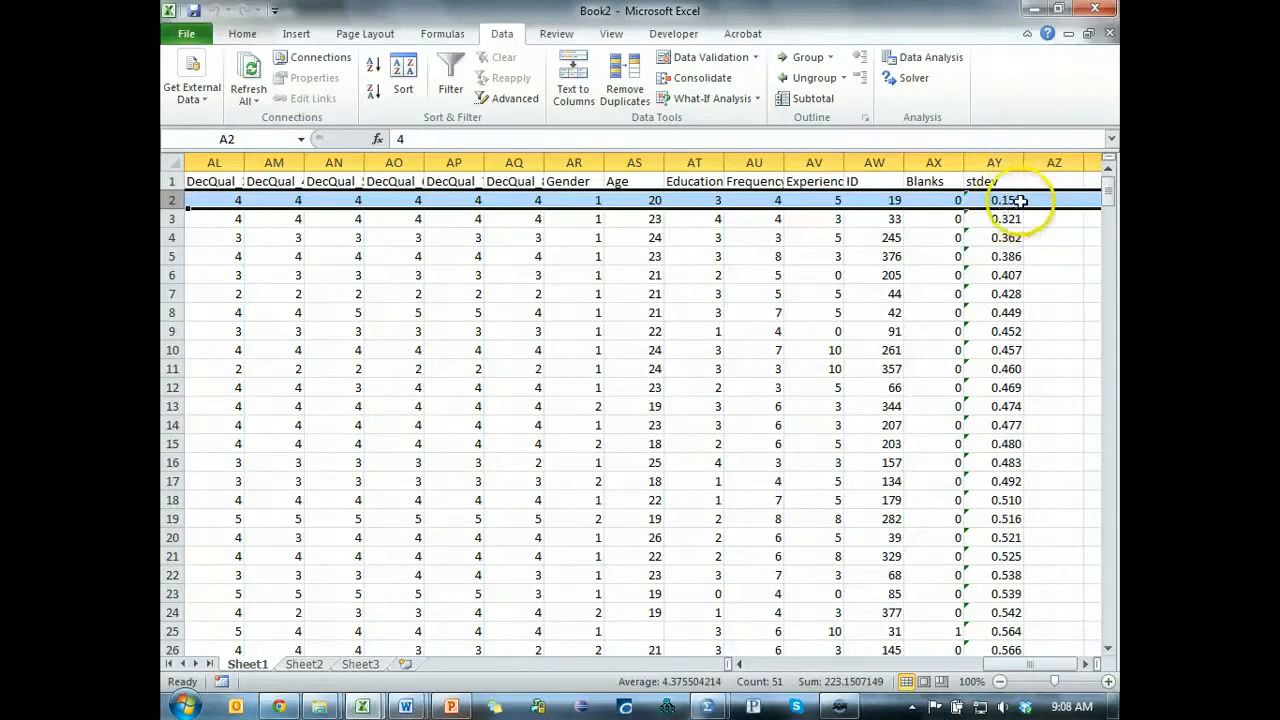
pyautogui.click(503, 199)
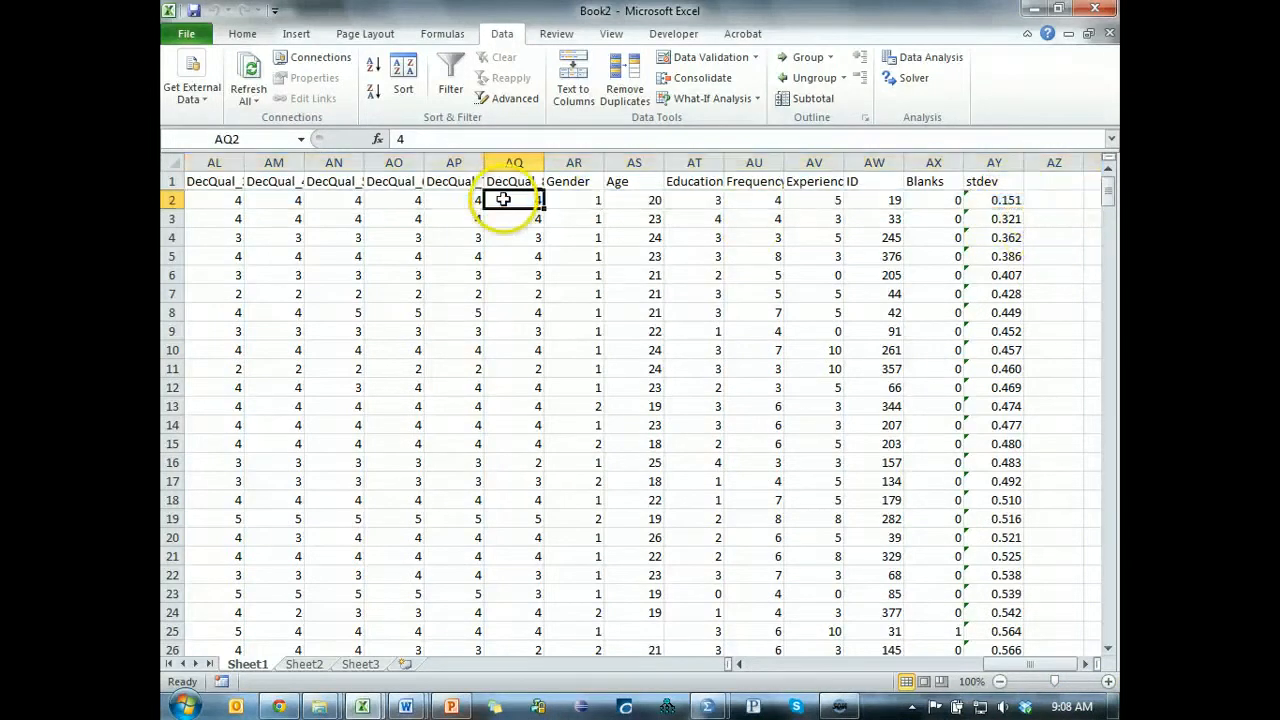
pyautogui.press('Left')
pyautogui.press('Left')
pyautogui.press('Left')
pyautogui.press('Left')
pyautogui.press('Left')
pyautogui.press('Left')
pyautogui.press('Left')
pyautogui.press('Left')
pyautogui.press('Left')
pyautogui.press('Left')
pyautogui.press('Left')
pyautogui.press('Left')
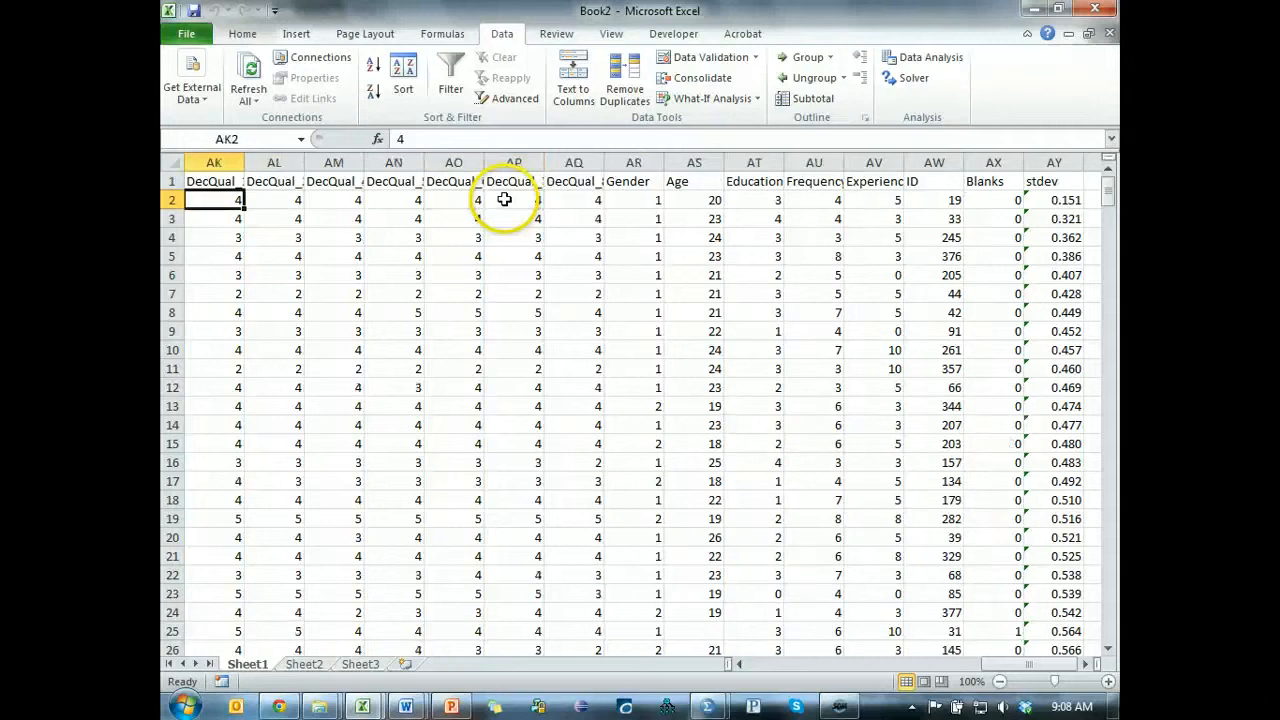
pyautogui.press('Left')
pyautogui.press('Left')
pyautogui.press('Left')
pyautogui.press('Left')
pyautogui.press('Left')
pyautogui.press('Left')
pyautogui.press('Left')
pyautogui.press('Left')
pyautogui.press('Left')
pyautogui.press('Left')
pyautogui.press('Left')
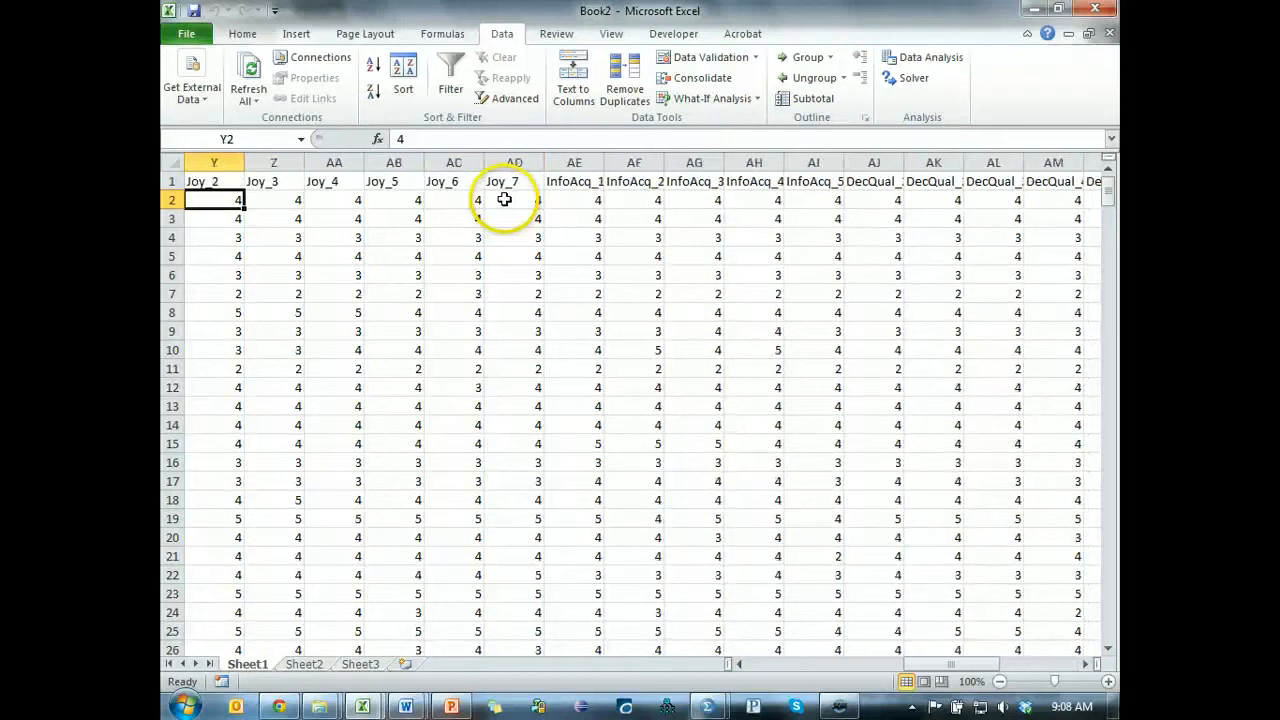
pyautogui.press('Left')
pyautogui.press('Left')
pyautogui.press('Left')
pyautogui.press('Left')
pyautogui.press('Left')
pyautogui.press('Left')
pyautogui.press('Left')
pyautogui.press('Left')
pyautogui.press('Left')
pyautogui.press('Left')
pyautogui.press('Left')
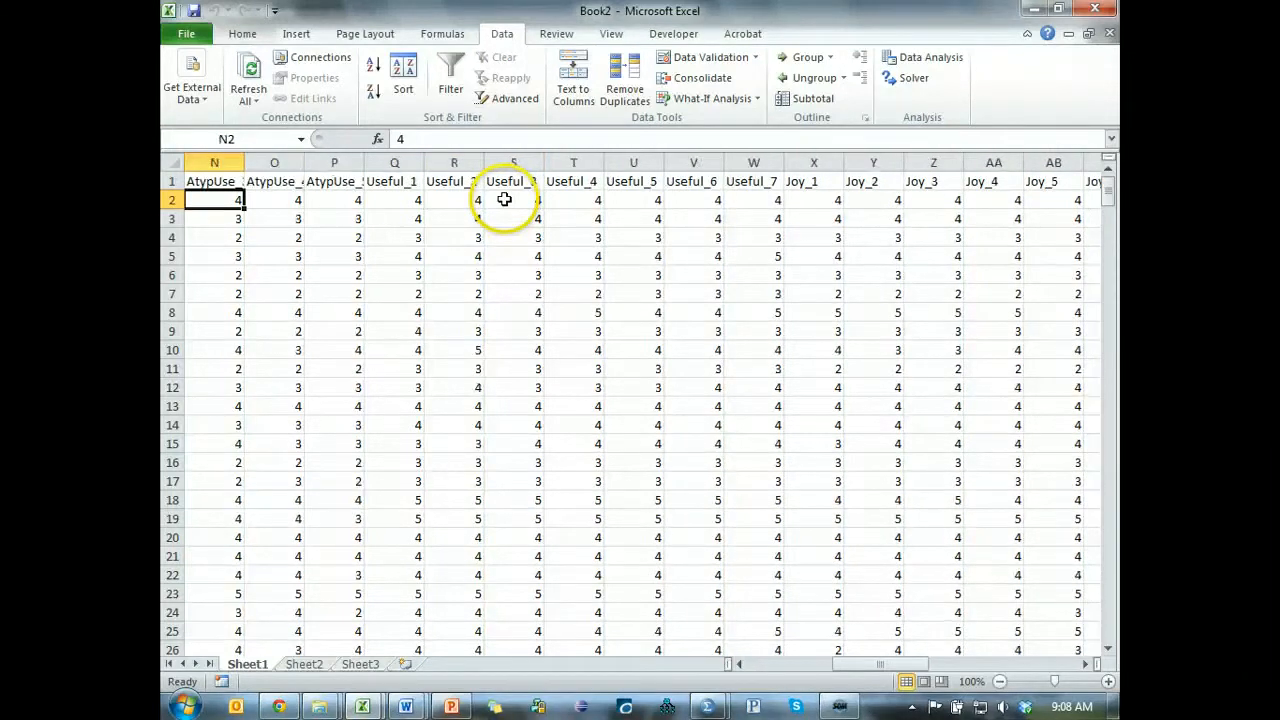
pyautogui.press('Right')
pyautogui.press('Left')
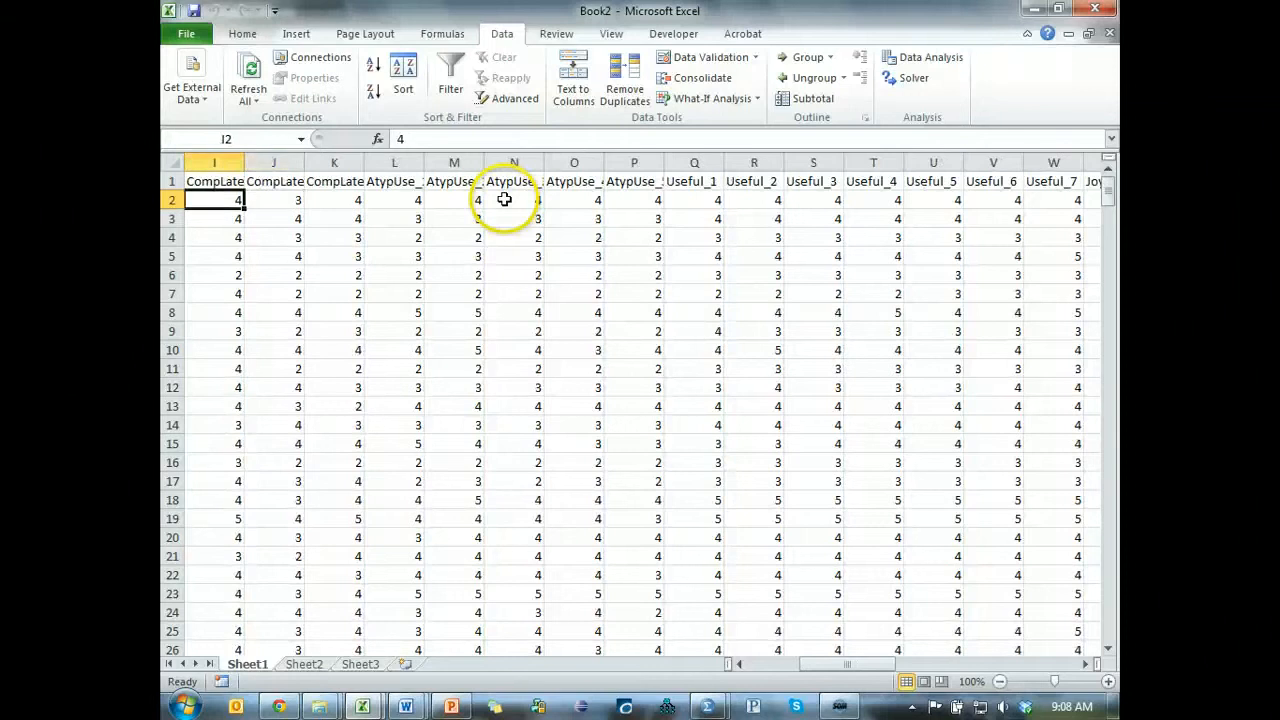
pyautogui.press('Home')
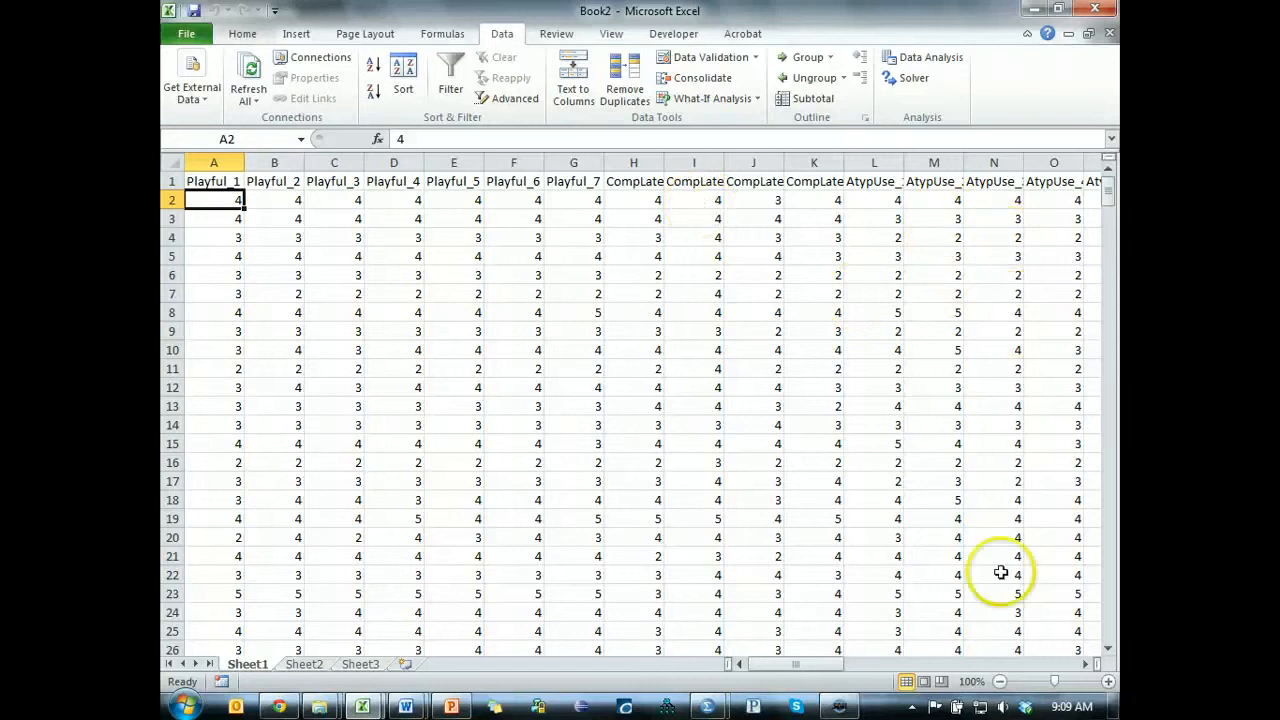
# Compare the lowest values in the stdev column and examine the row 3 case's responses from the last DecQual item back to Playful_1.
pyautogui.moveTo(823, 666); pyautogui.dragTo(1092, 648)
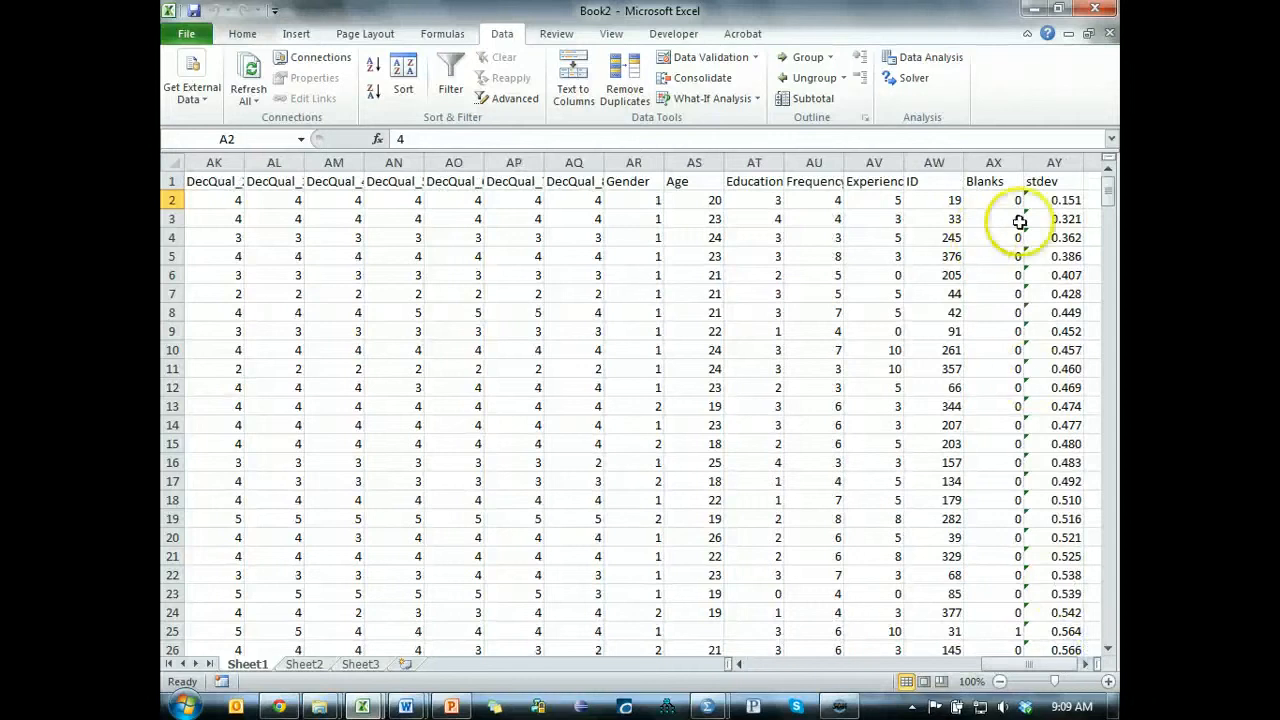
pyautogui.click(1063, 200)
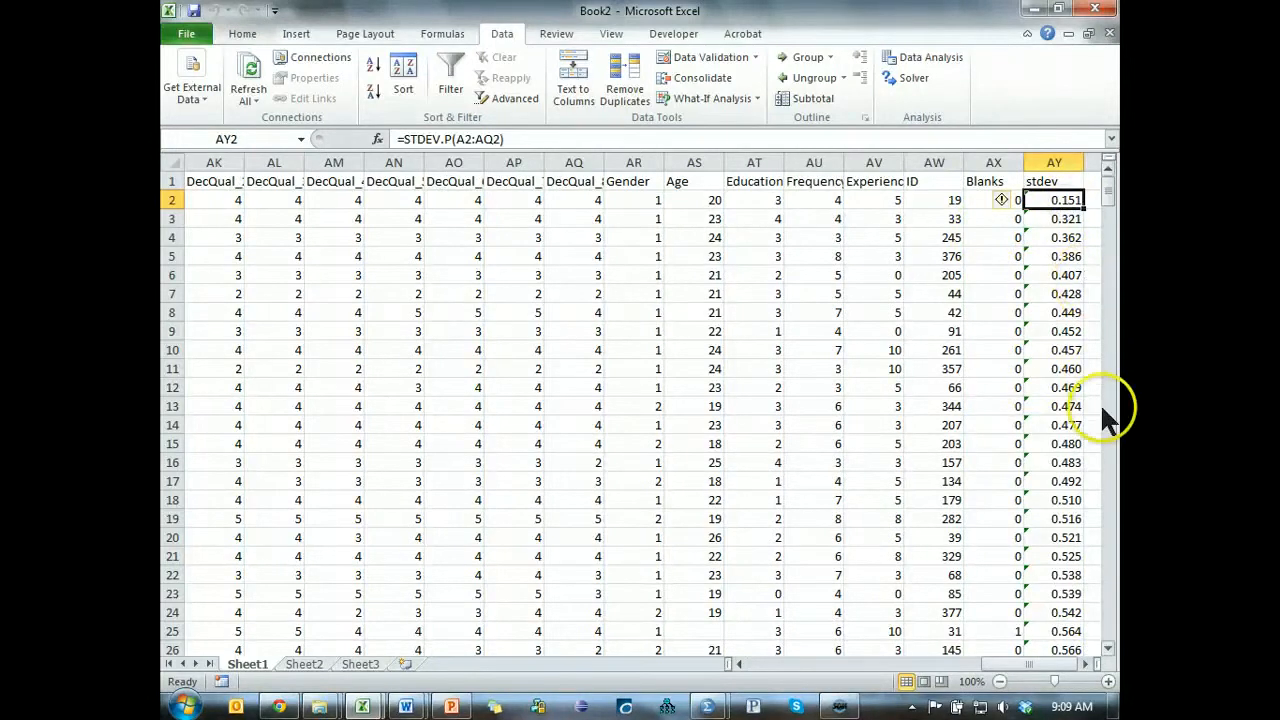
pyautogui.click(1072, 503)
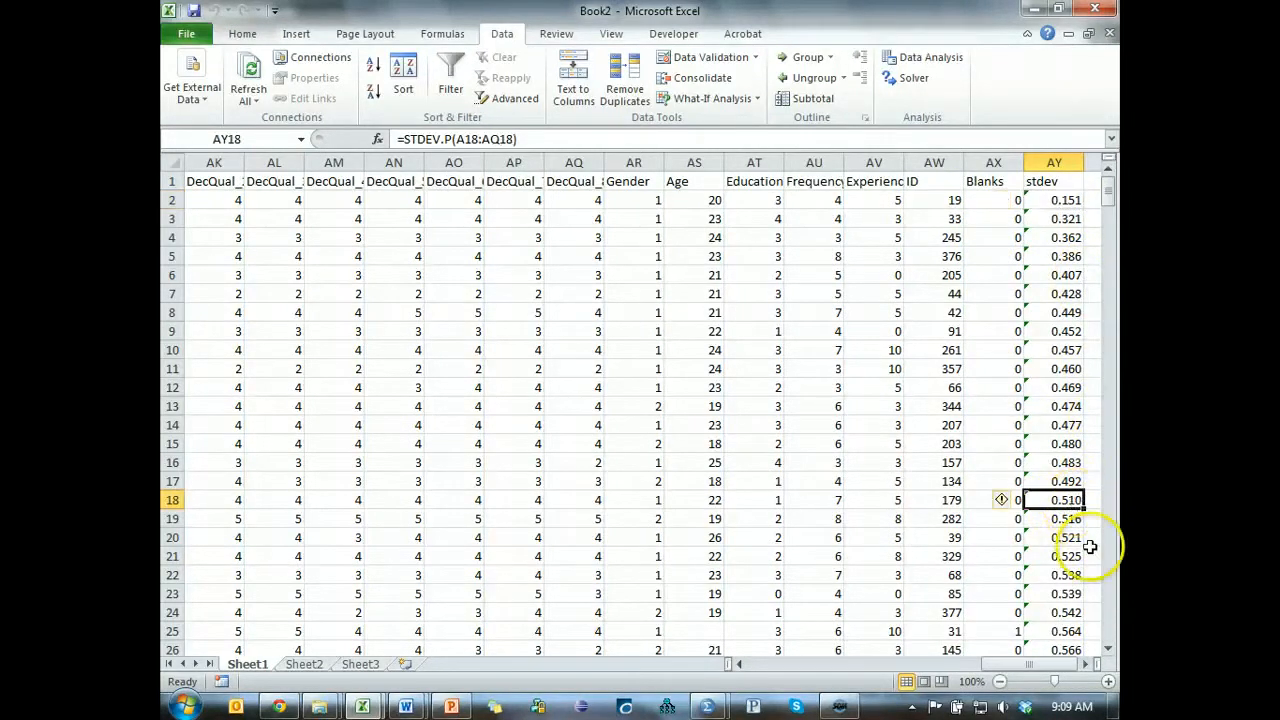
pyautogui.click(914, 222)
pyautogui.press('Left')
pyautogui.press('Right')
pyautogui.press('Right')
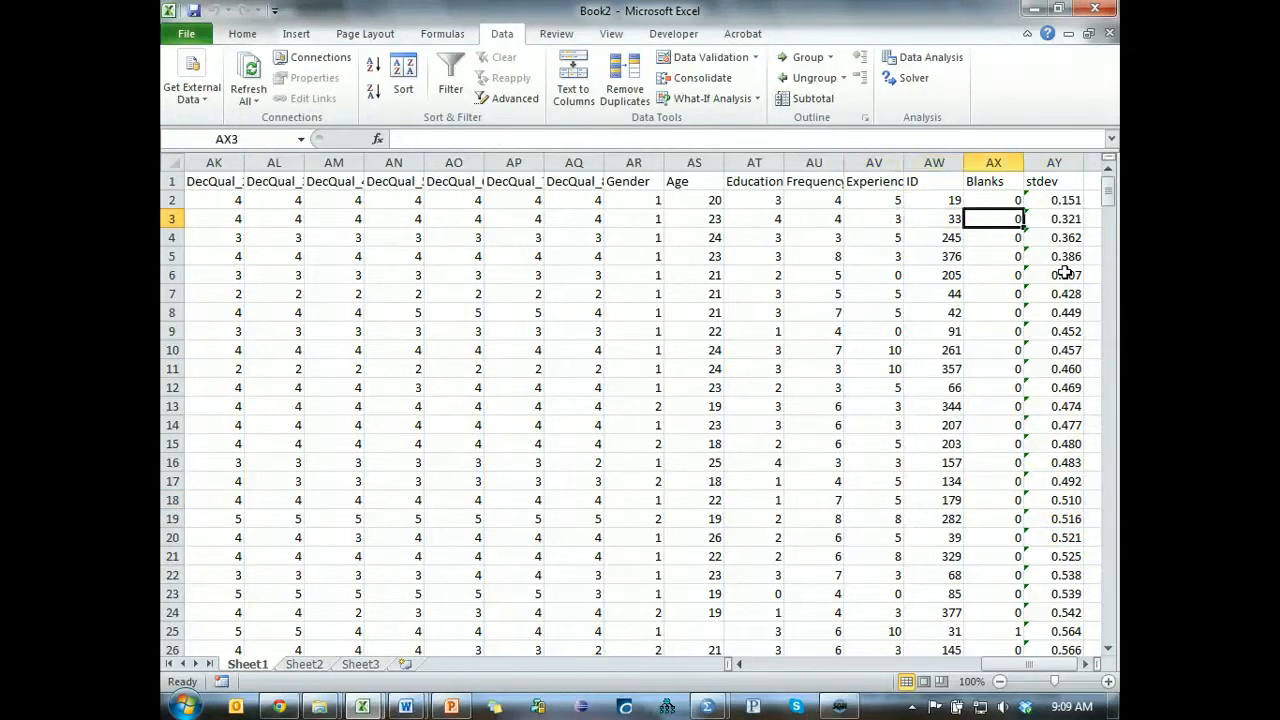
pyautogui.press('Right')
pyautogui.press('Left')
pyautogui.press('Left')
pyautogui.press('Left')
pyautogui.press('Left')
pyautogui.press('Left')
pyautogui.press('Left')
pyautogui.press('Left')
pyautogui.press('Left')
pyautogui.press('Left')
pyautogui.press('Left')
pyautogui.press('Left')
pyautogui.press('Left')
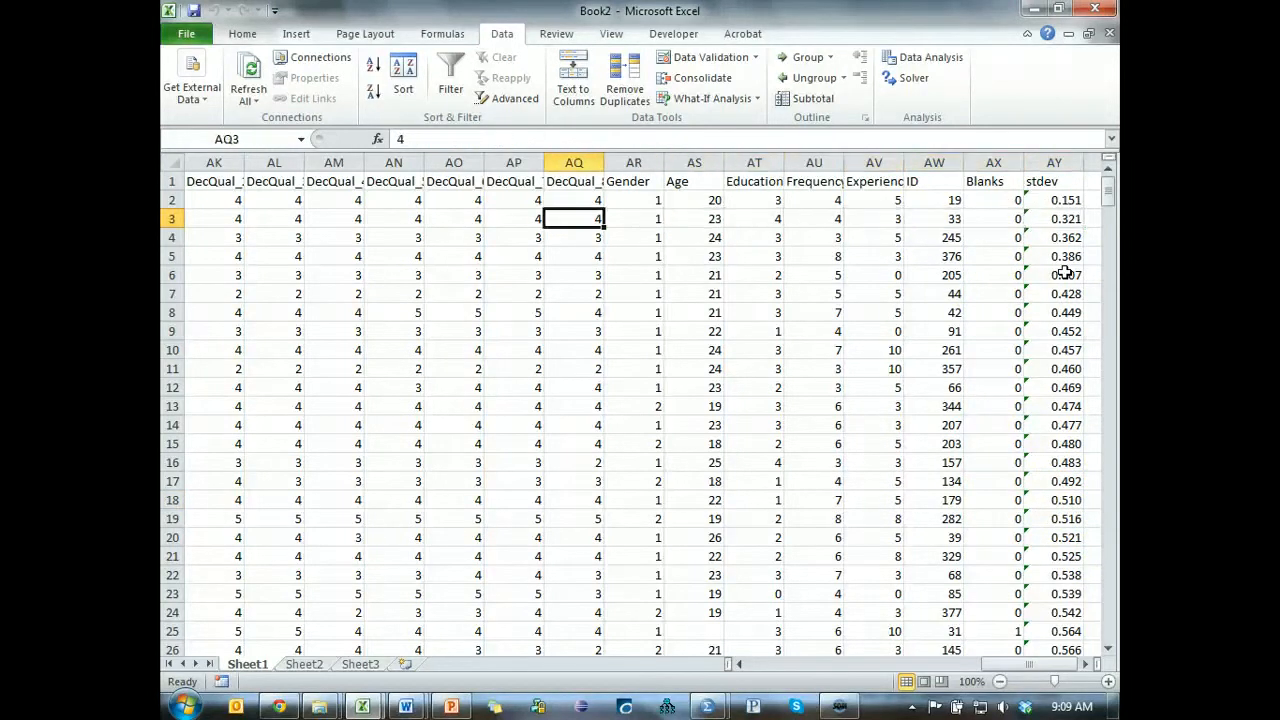
pyautogui.press('Left')
pyautogui.press('Left')
pyautogui.press('Left')
pyautogui.press('Left')
pyautogui.press('Left')
pyautogui.press('Left')
pyautogui.press('Left')
pyautogui.press('Left')
pyautogui.press('Left')
pyautogui.press('Left')
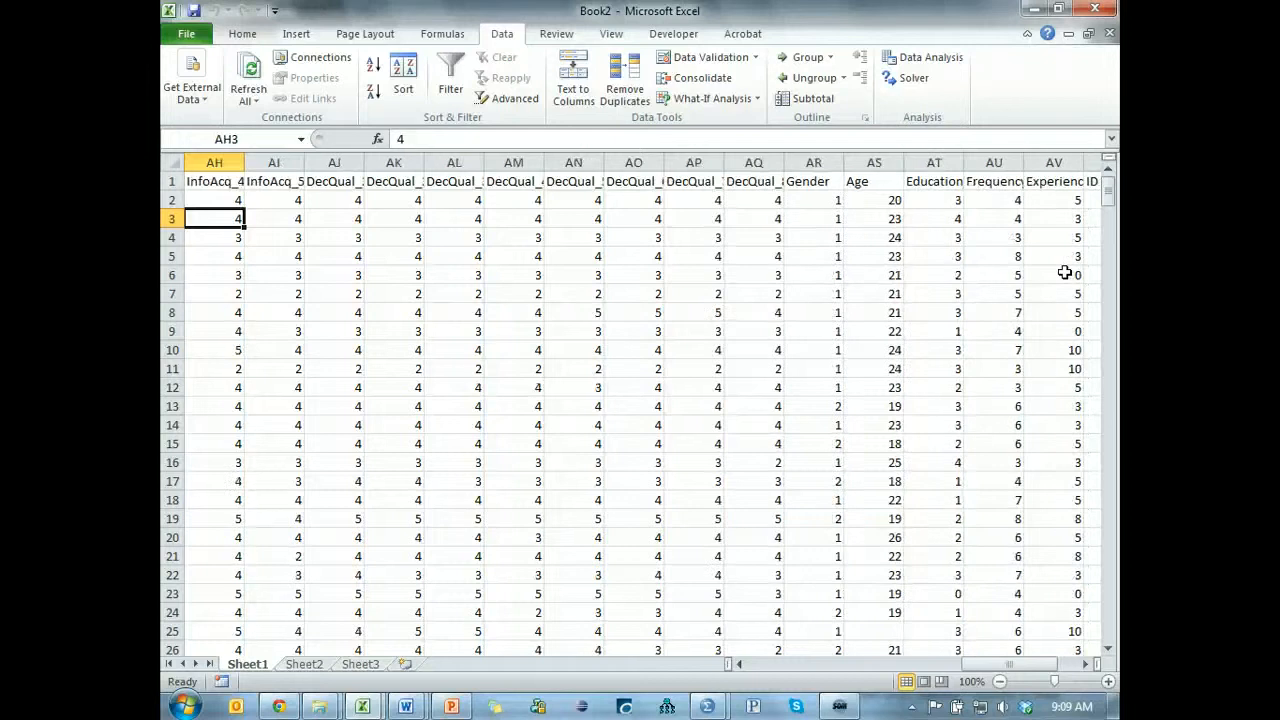
pyautogui.press('Left')
pyautogui.press('Left')
pyautogui.press('Left')
pyautogui.press('Left')
pyautogui.press('Left')
pyautogui.press('Left')
pyautogui.press('Left')
pyautogui.press('Left')
pyautogui.press('Left')
pyautogui.press('Left')
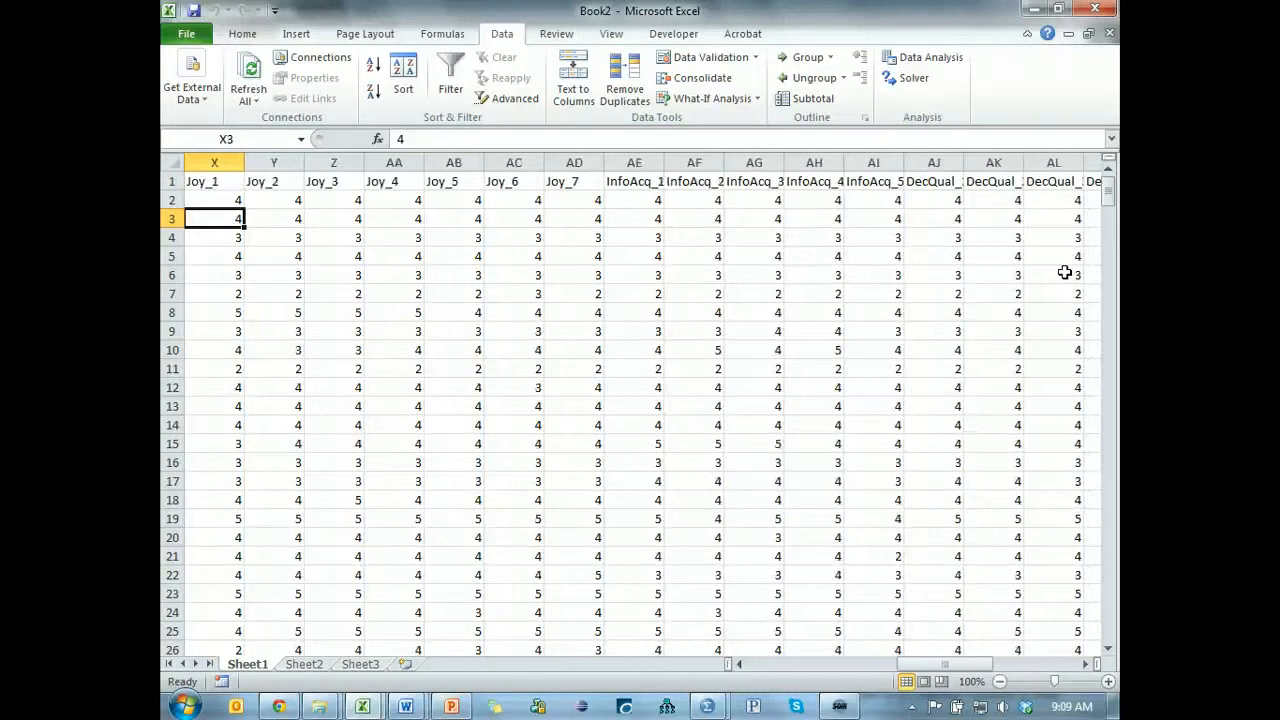
pyautogui.press('Left')
pyautogui.press('Left')
pyautogui.press('Left')
pyautogui.press('Left')
pyautogui.press('Left')
pyautogui.press('Left')
pyautogui.press('Left')
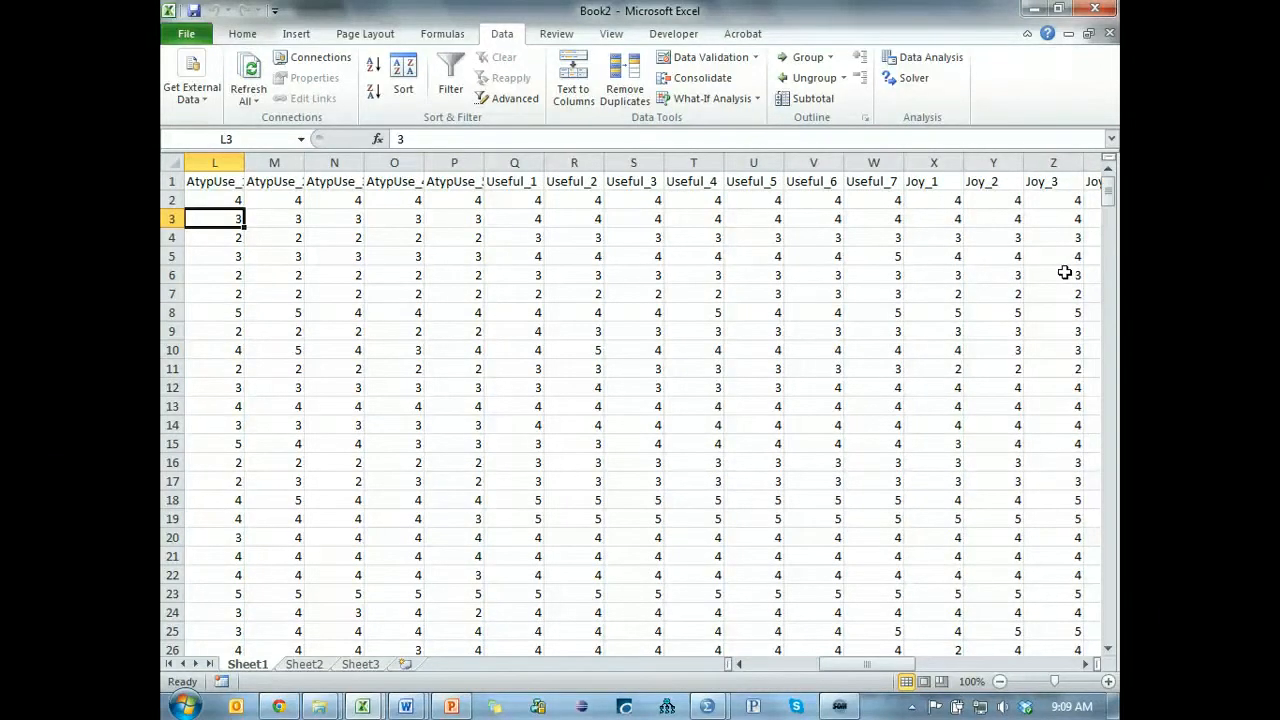
pyautogui.press('Left')
pyautogui.press('Left')
pyautogui.press('Left')
pyautogui.press('Left')
pyautogui.press('Left')
pyautogui.press('Left')
pyautogui.press('Left')
pyautogui.press('Left')
pyautogui.press('Left')
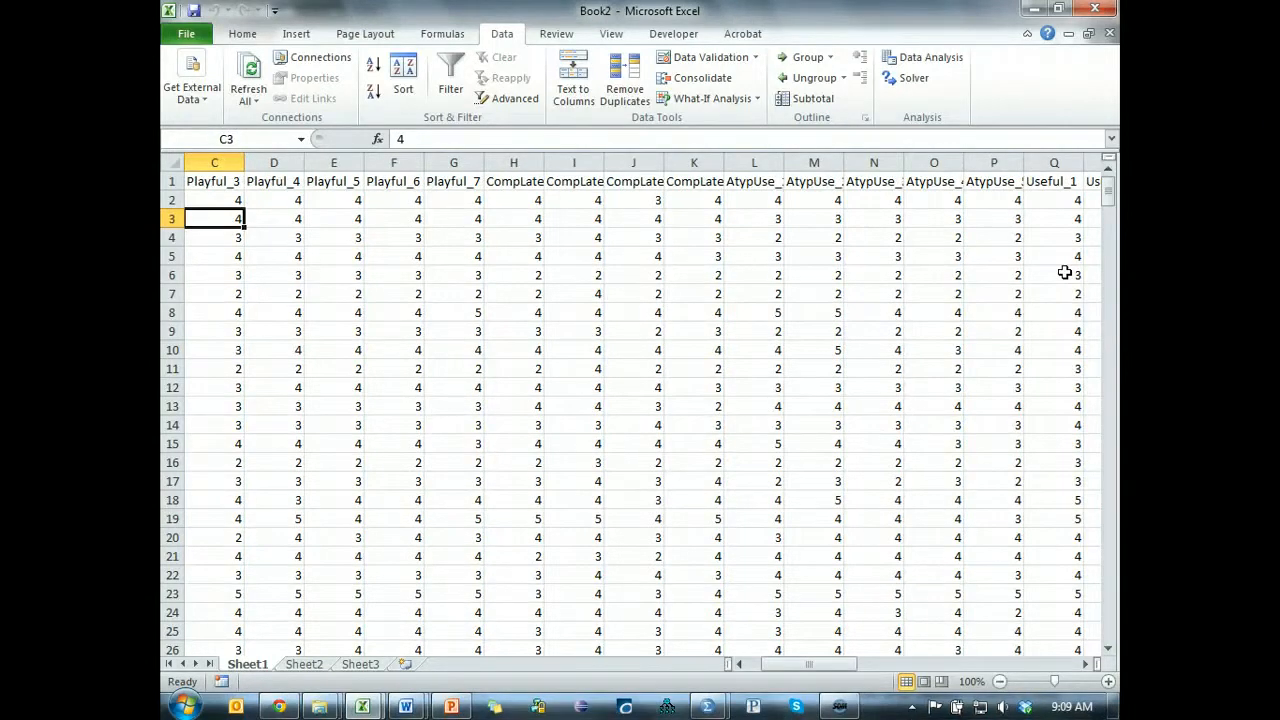
pyautogui.press('Left')
pyautogui.press('Left')
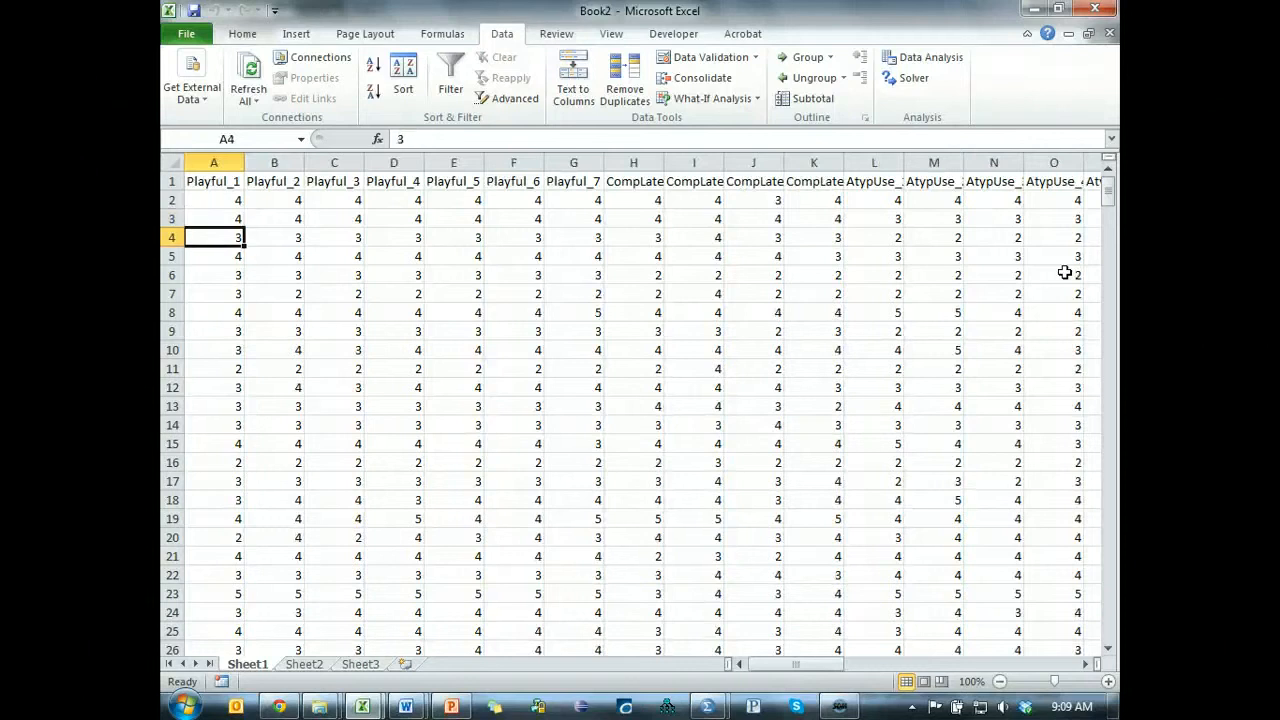
# Examine the responses of the cases in rows 4 and 5 across the items from Playful_1 to Joy_5.
pyautogui.press('Right')
pyautogui.press('Right')
pyautogui.press('Right')
pyautogui.press('Right')
pyautogui.press('Right')
pyautogui.press('Right')
pyautogui.press('Right')
pyautogui.press('Right')
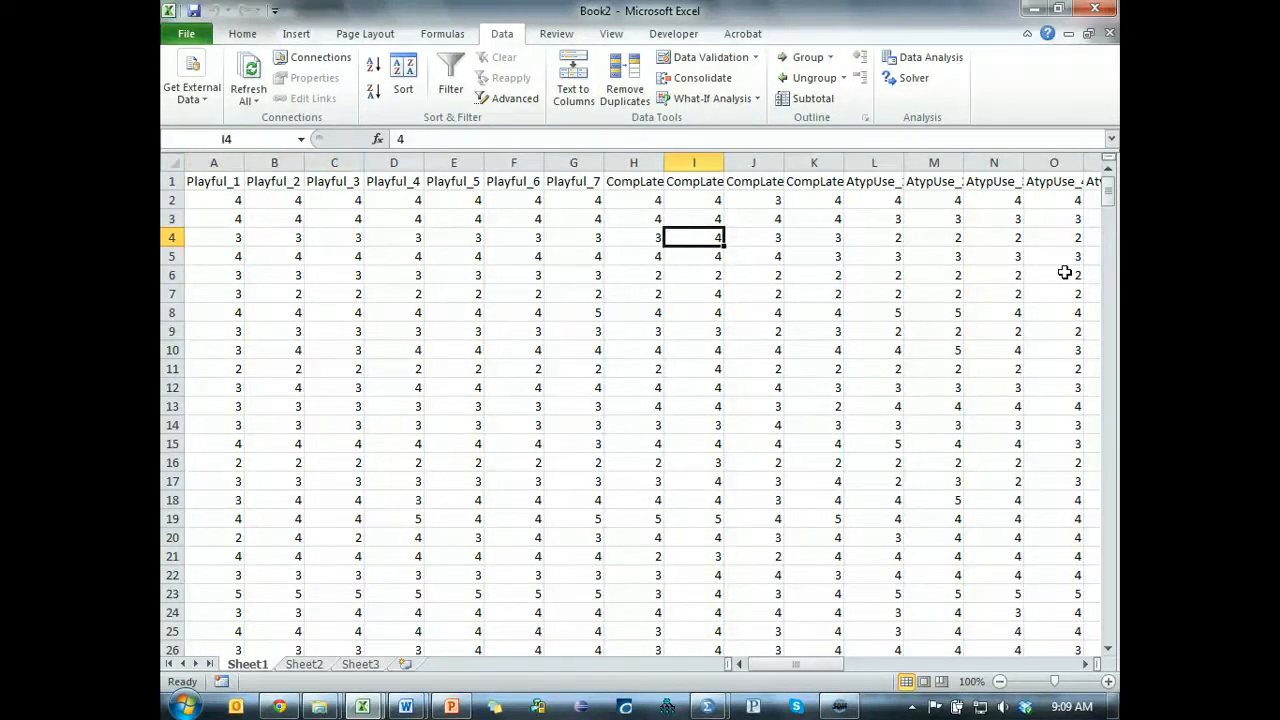
pyautogui.press('Right')
pyautogui.press('Right')
pyautogui.press('Right')
pyautogui.press('Right')
pyautogui.press('Right')
pyautogui.press('Right')
pyautogui.press('Right')
pyautogui.press('Right')
pyautogui.press('Down')
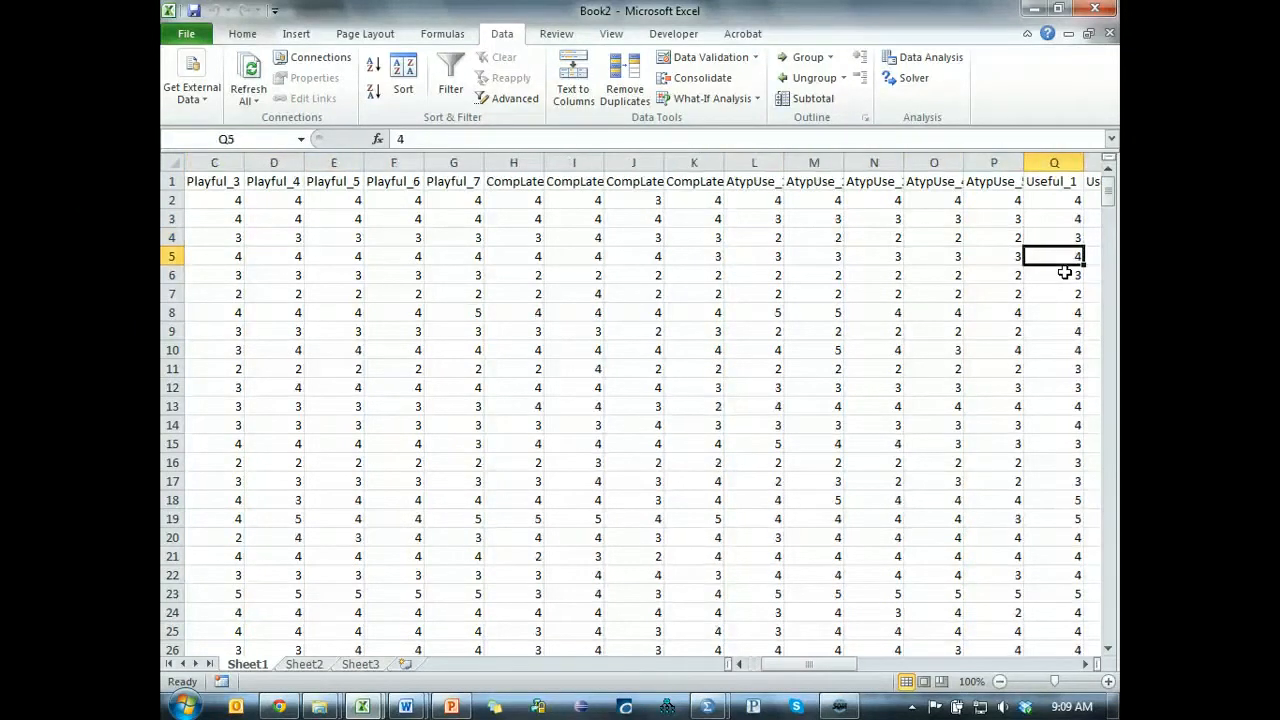
pyautogui.press('Left')
pyautogui.press('Left')
pyautogui.press('Left')
pyautogui.press('Left')
pyautogui.press('Left')
pyautogui.press('Left')
pyautogui.press('Left')
pyautogui.press('Left')
pyautogui.press('Left')
pyautogui.press('Left')
pyautogui.press('Left')
pyautogui.press('Left')
pyautogui.press('Left')
pyautogui.press('Left')
pyautogui.press('Left')
pyautogui.press('Left')
pyautogui.press('Right')
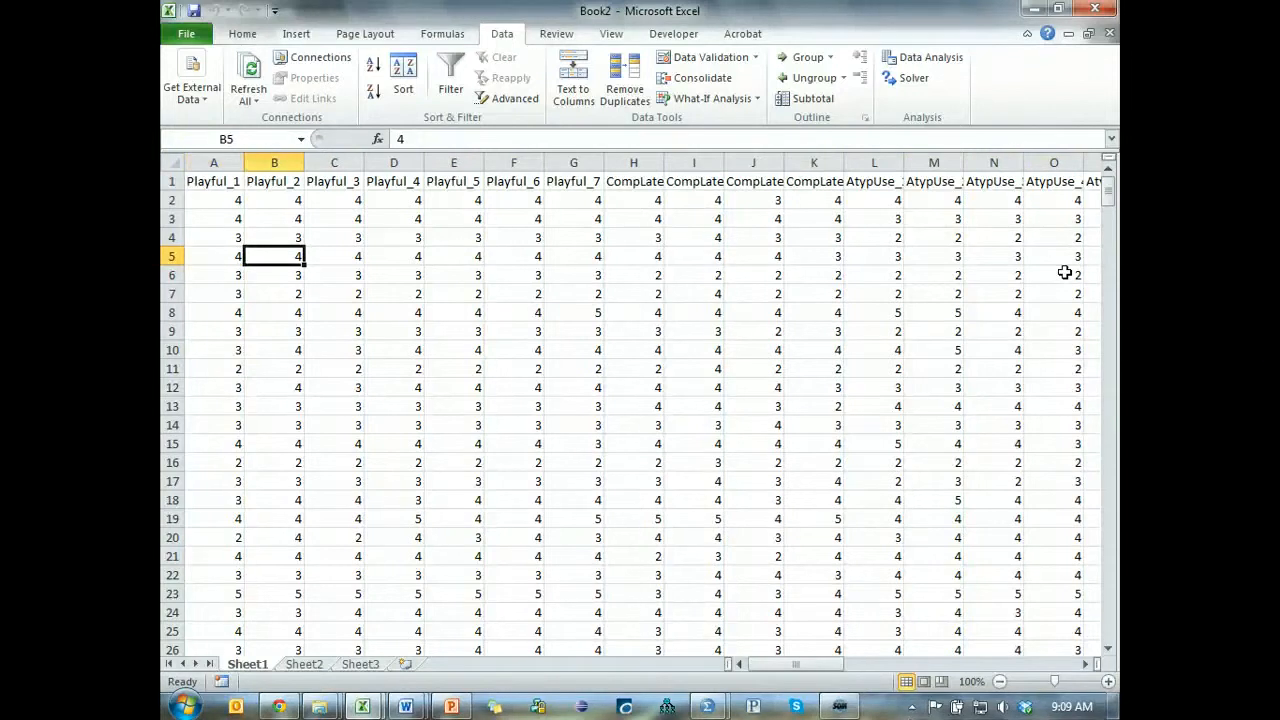
pyautogui.press('Right')
pyautogui.press('Right')
pyautogui.press('Right')
pyautogui.press('Right')
pyautogui.press('Right')
pyautogui.press('Right')
pyautogui.press('Right')
pyautogui.press('Right')
pyautogui.press('Right')
pyautogui.press('Right')
pyautogui.press('Right')
pyautogui.press('Right')
pyautogui.press('Right')
pyautogui.press('Right')
pyautogui.press('Right')
pyautogui.press('Right')
pyautogui.press('Right')
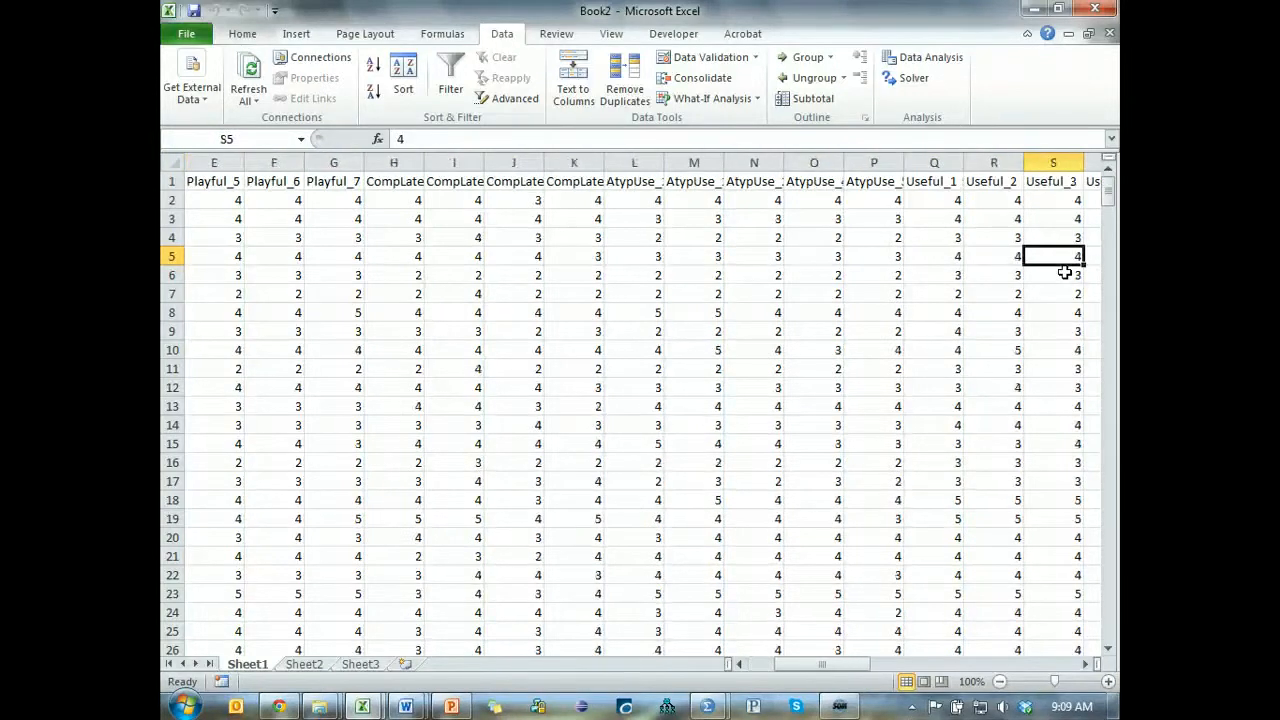
pyautogui.press('Right')
pyautogui.press('Right')
pyautogui.press('Right')
pyautogui.press('Right')
pyautogui.press('Right')
pyautogui.press('Right')
pyautogui.press('Right')
pyautogui.press('Right')
pyautogui.press('Right')
pyautogui.press('Down')
pyautogui.press('Down')
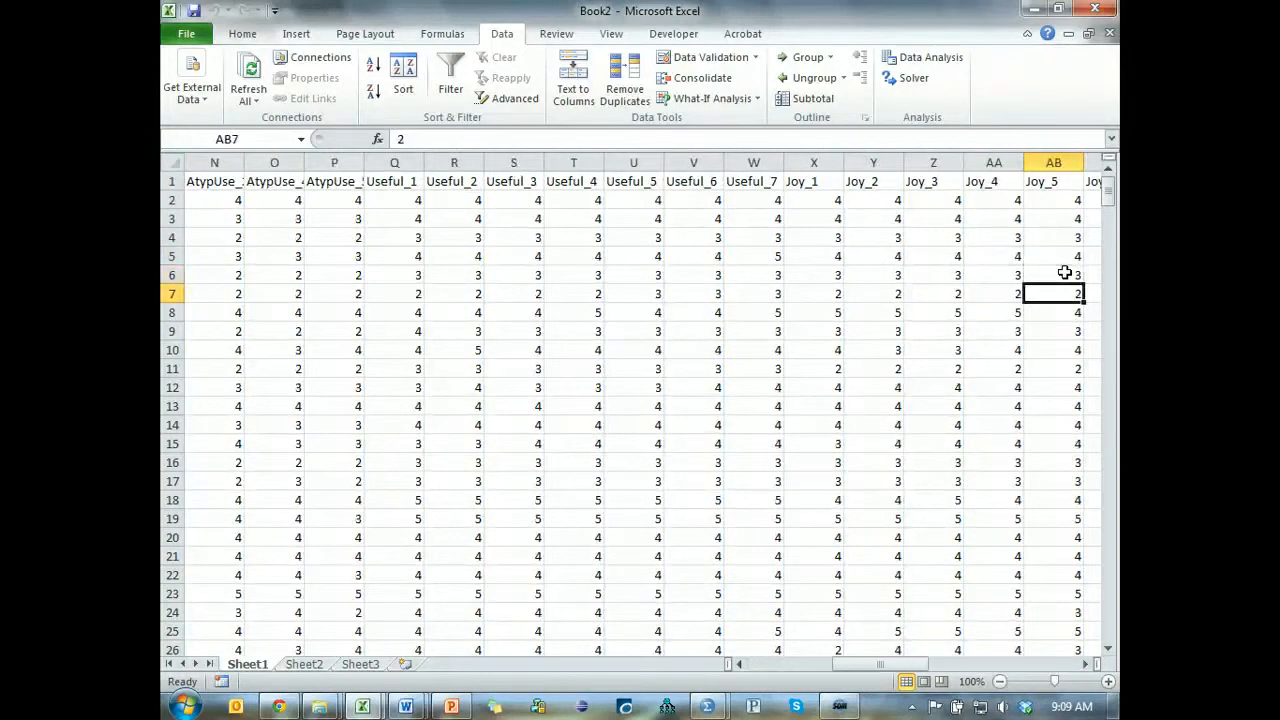
pyautogui.press('Left')
pyautogui.press('Up')
pyautogui.press('Right')
pyautogui.press('Down')
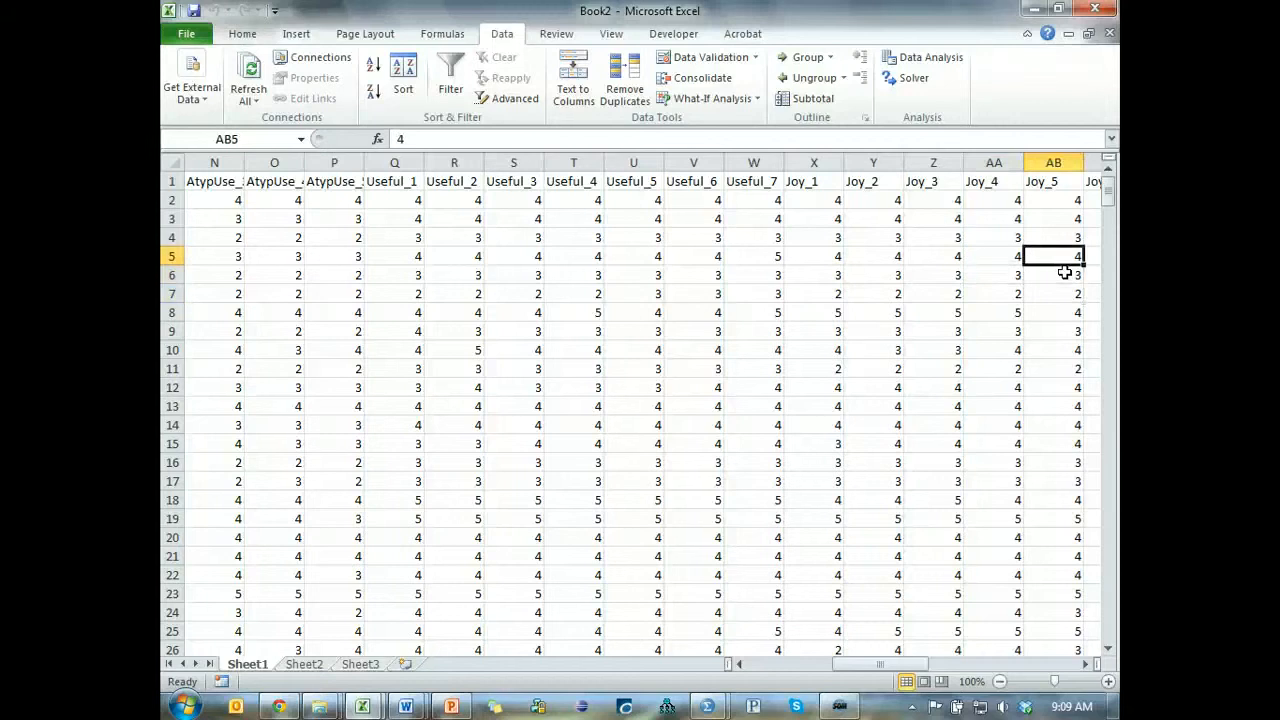
# Delete the entire row of the case with the lowest stdev value, in row 2.
pyautogui.press('Up')
pyautogui.press('Up')
pyautogui.press('Up')
pyautogui.press('Right')
pyautogui.press('Right')
pyautogui.press('Right')
pyautogui.press('Right')
pyautogui.press('Right')
pyautogui.press('Right')
pyautogui.press('Right')
pyautogui.press('Right')
pyautogui.press('Right')
pyautogui.press('Right')
pyautogui.press('Right')
pyautogui.press('Right')
pyautogui.press('Right')
pyautogui.press('Right')
pyautogui.press('Right')
pyautogui.press('Right')
pyautogui.press('Right')
pyautogui.press('Right')
pyautogui.press('Right')
pyautogui.press('Right')
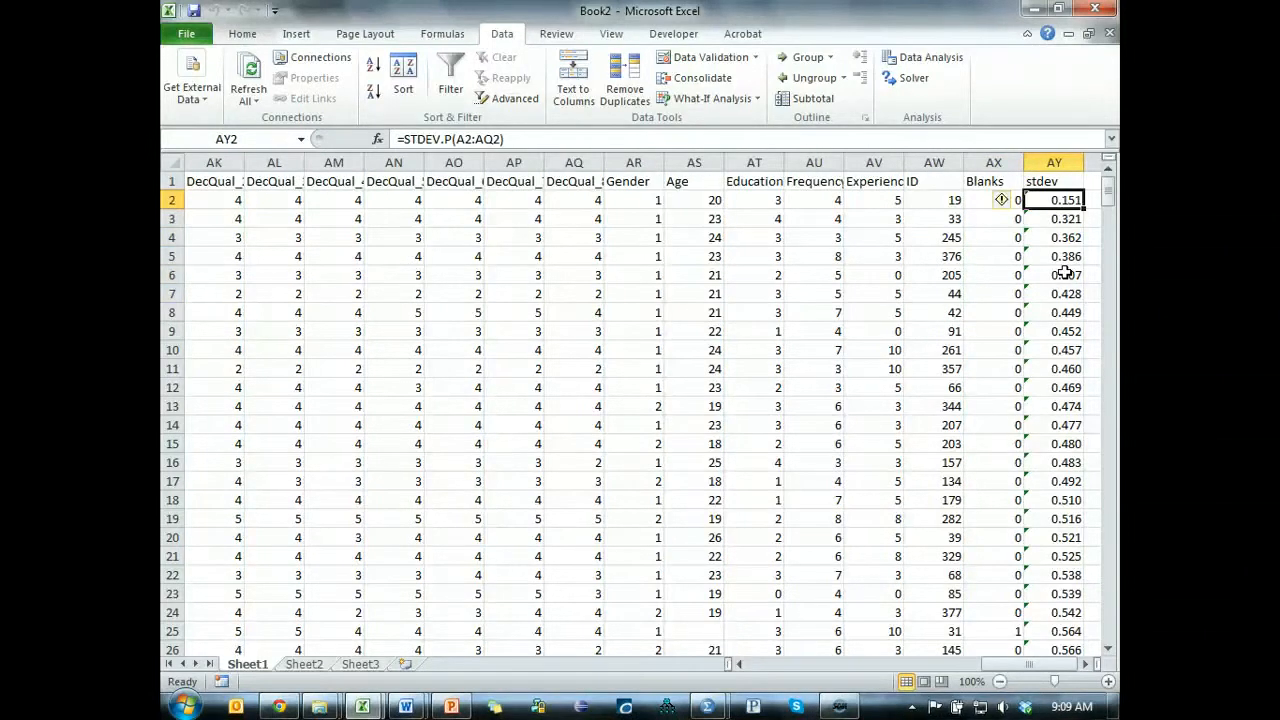
pyautogui.moveTo(175, 195); pyautogui.dragTo(170, 200)
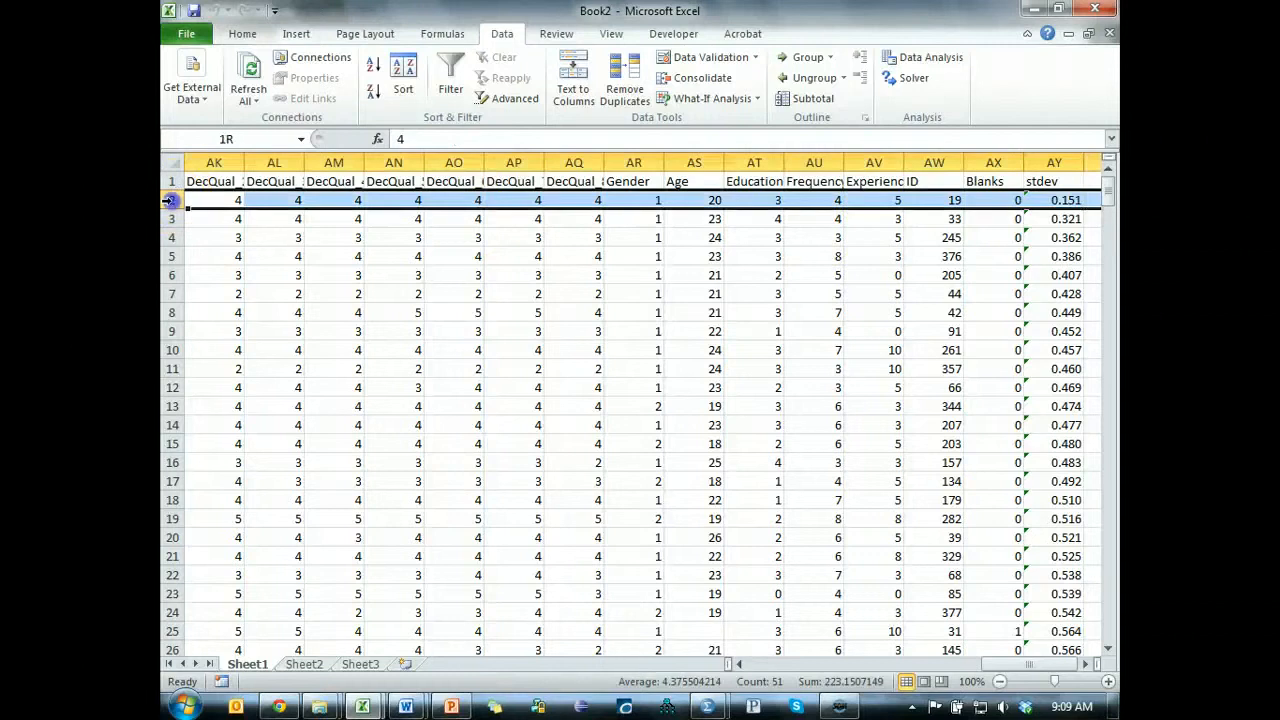
pyautogui.press('Delete')
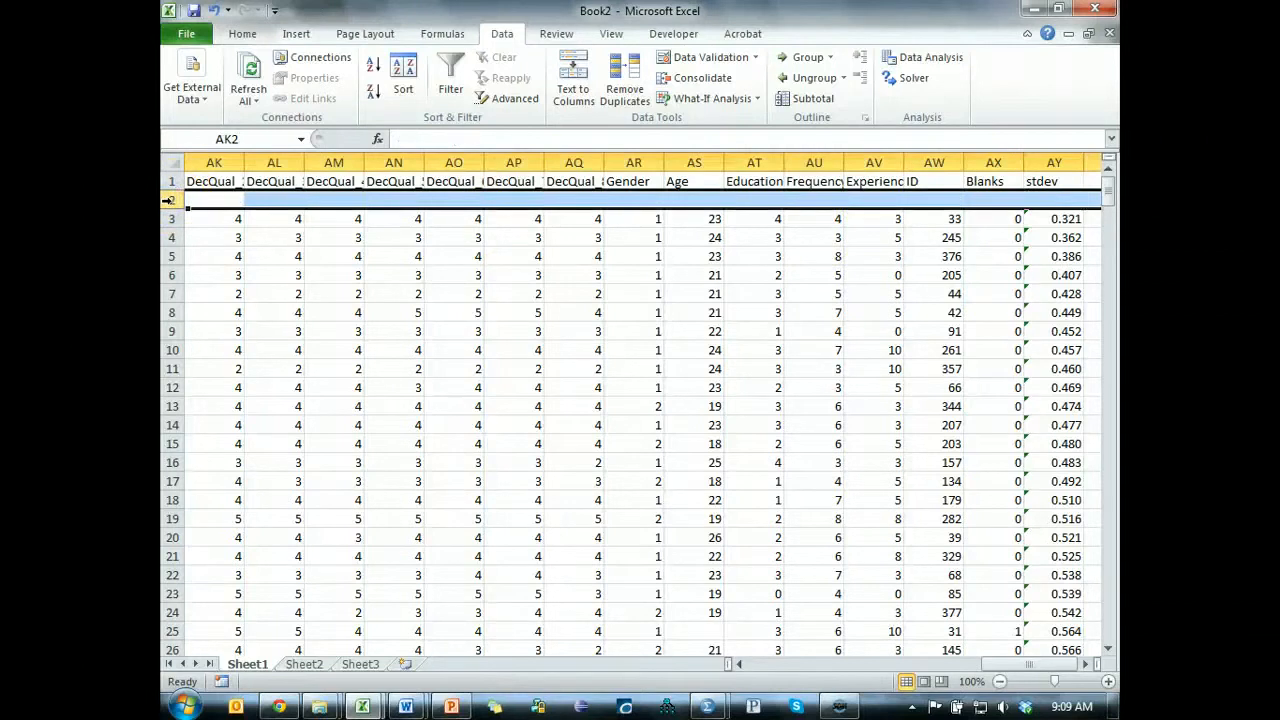
pyautogui.hotkey('ctrl', '-')
# Review the lowest remaining stdev values in rows 2 to 8.
pyautogui.click(1068, 218)
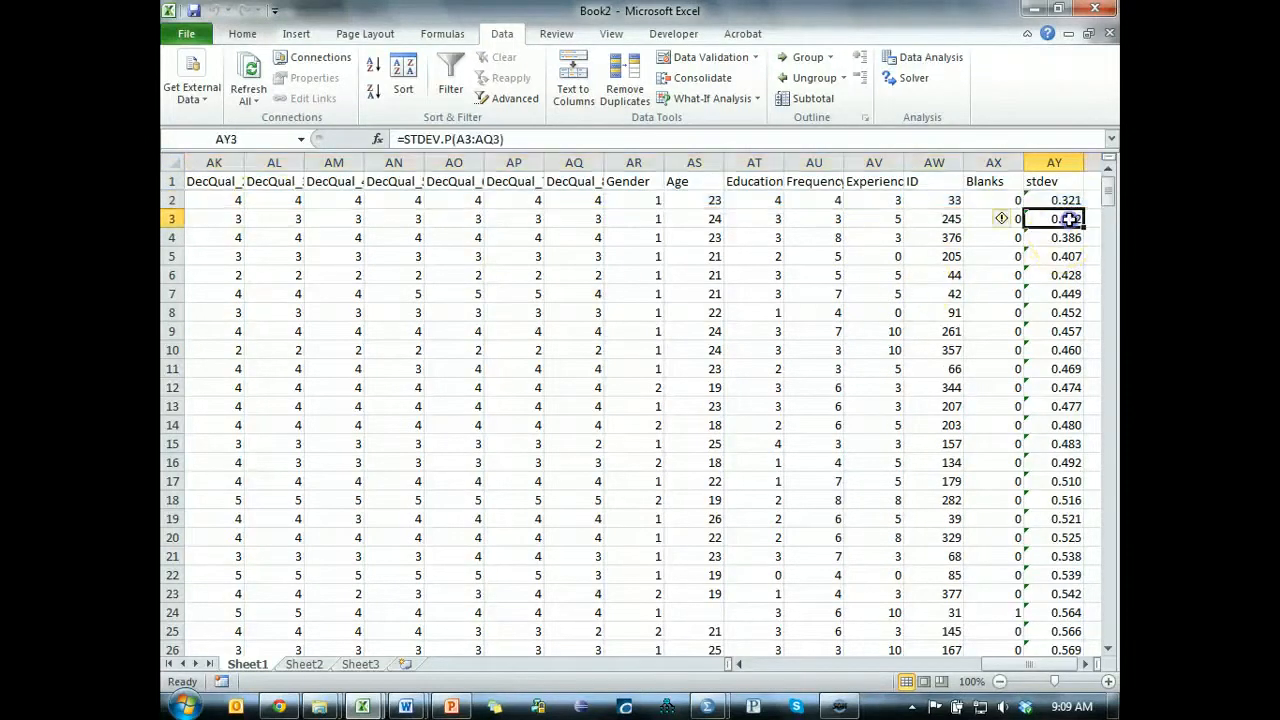
pyautogui.moveTo(1069, 200); pyautogui.dragTo(1068, 317)
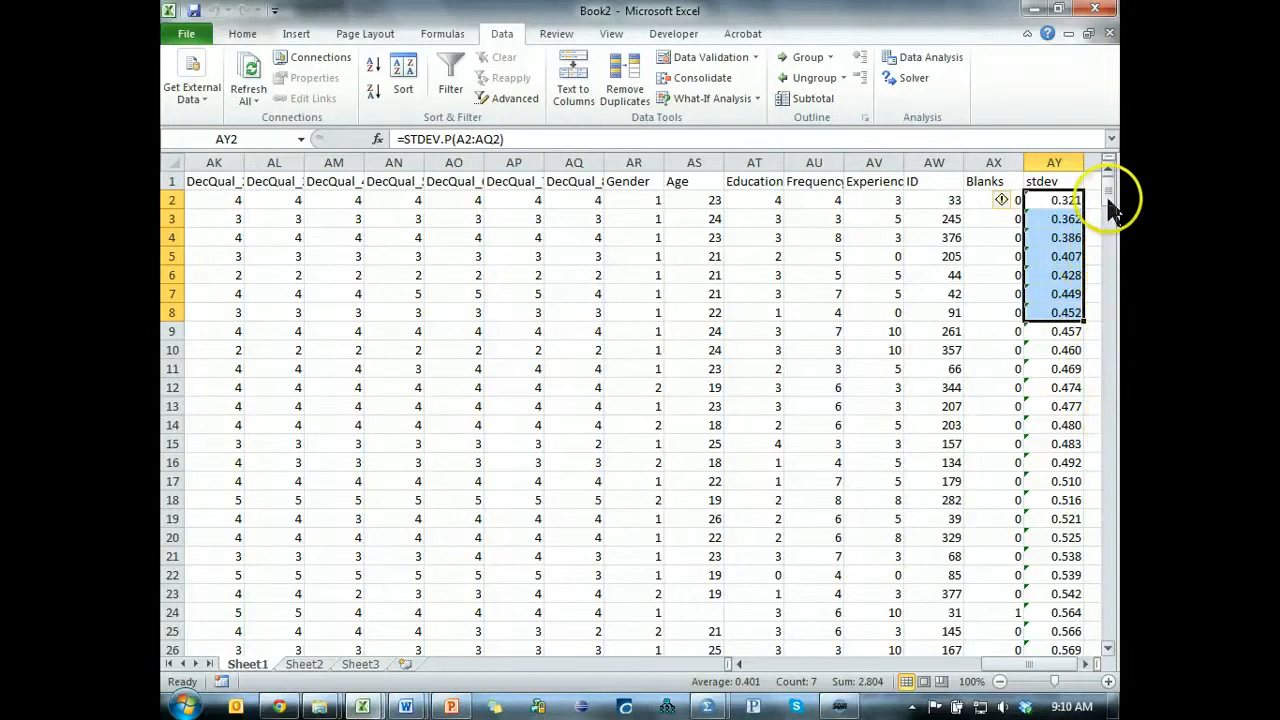
pyautogui.click(891, 204)
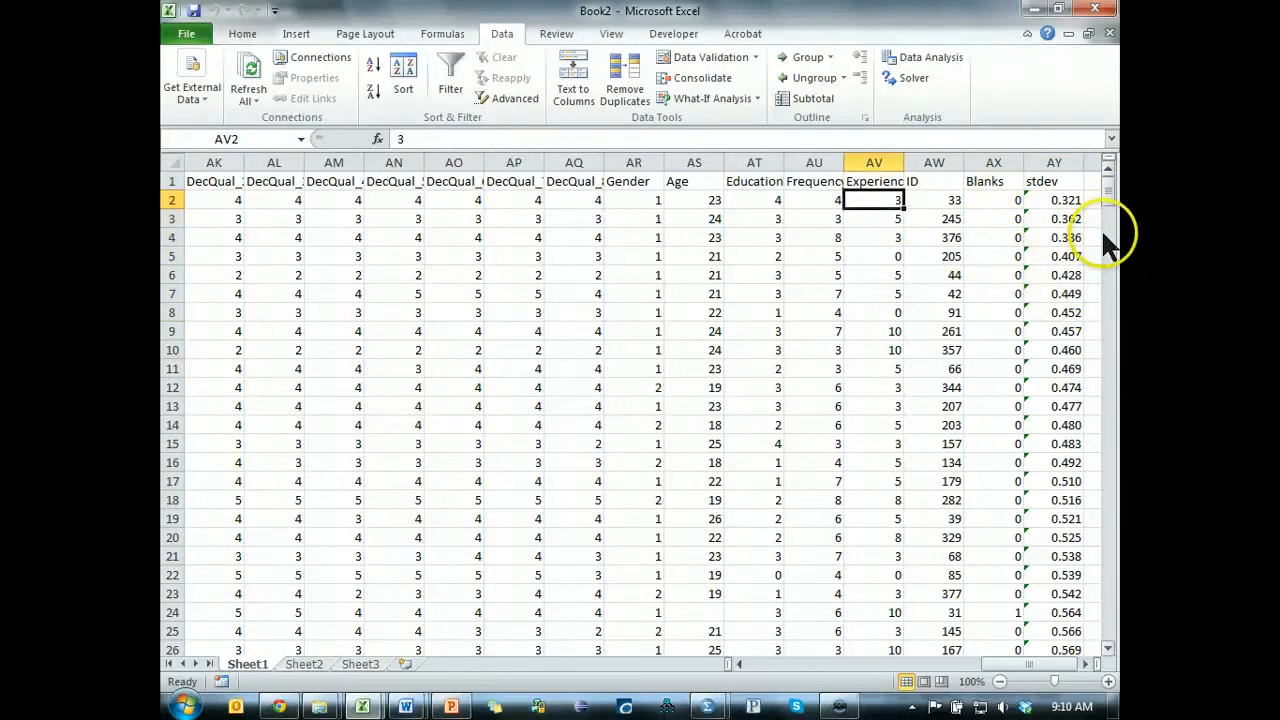
# Switch to the Statwiki Guidelines page in Chrome, review the Unengaged responses and Outliers items under Case Screening, and return to Excel.
pyautogui.hotkey('alt', 'Tab')
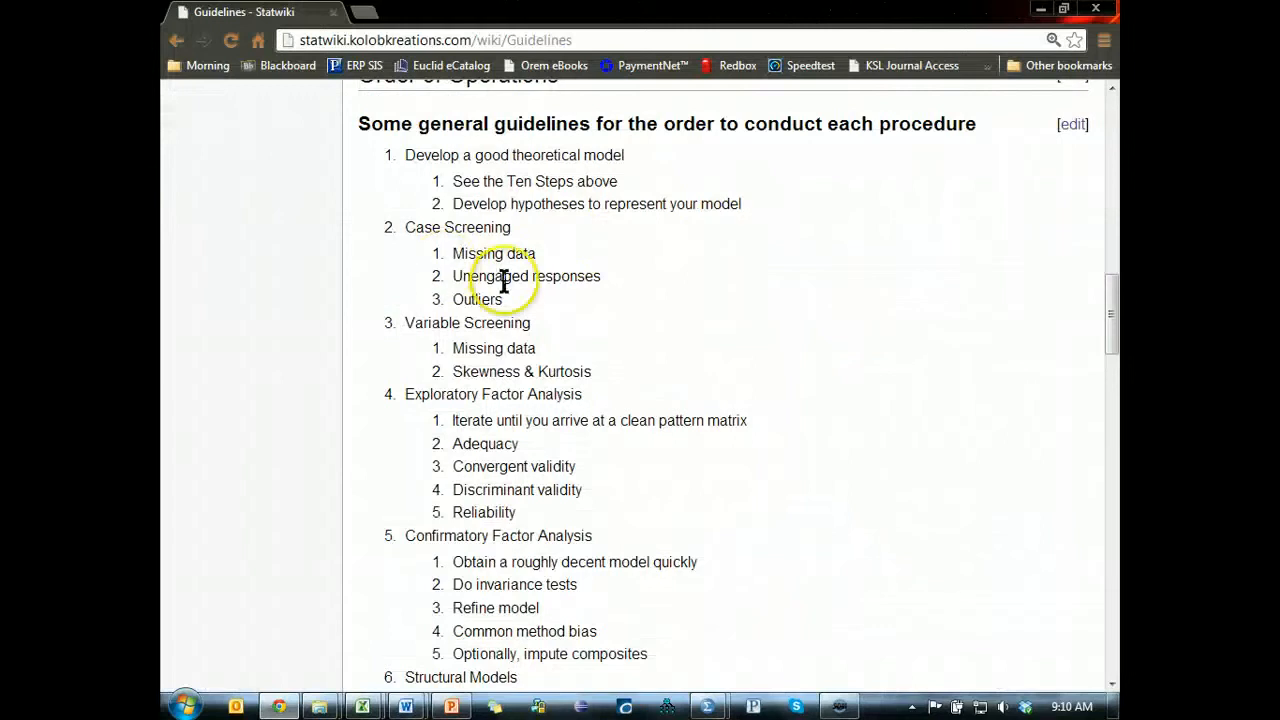
pyautogui.moveTo(629, 272); pyautogui.dragTo(452, 268)
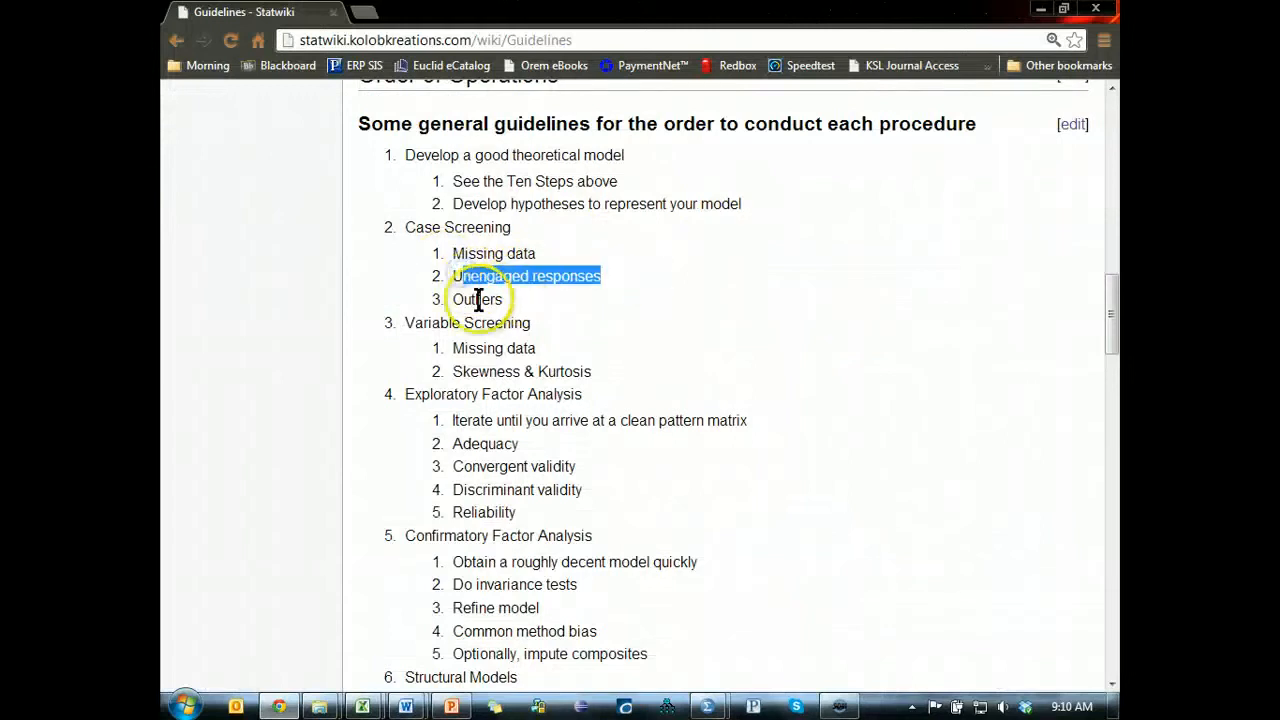
pyautogui.doubleClick(478, 299)
pyautogui.click(668, 321)
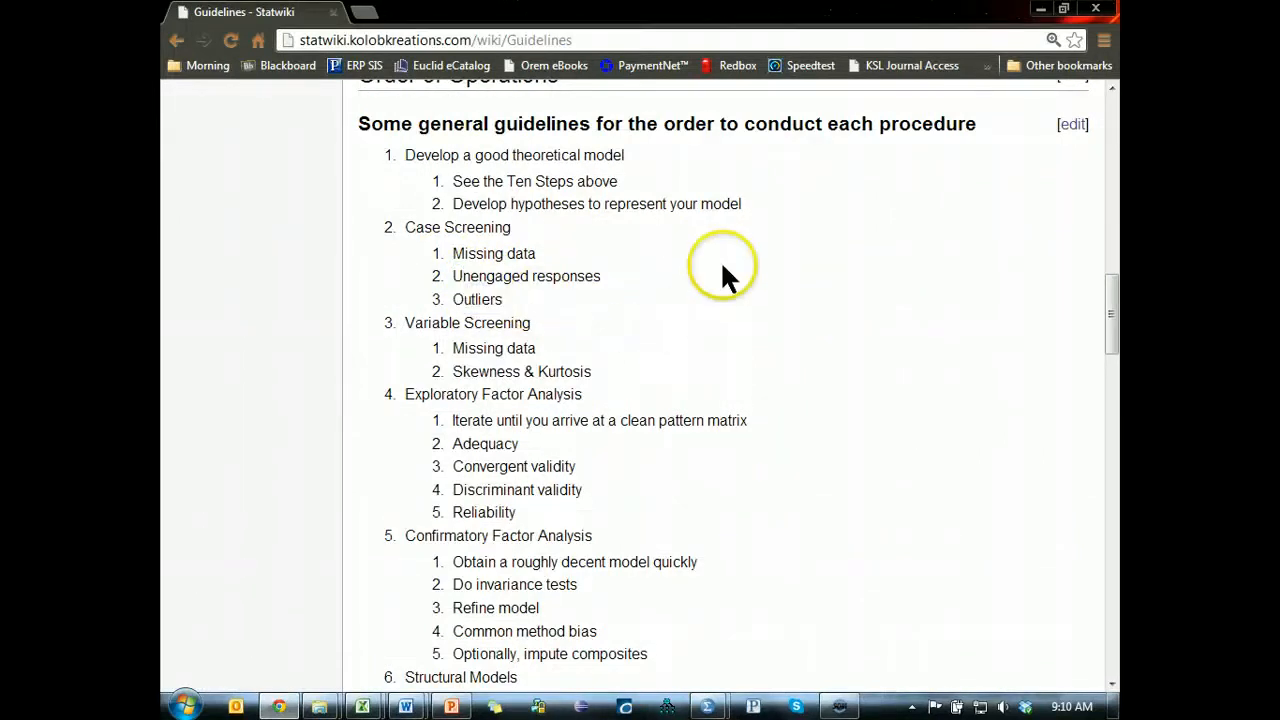
pyautogui.hotkey('alt', 'Tab')
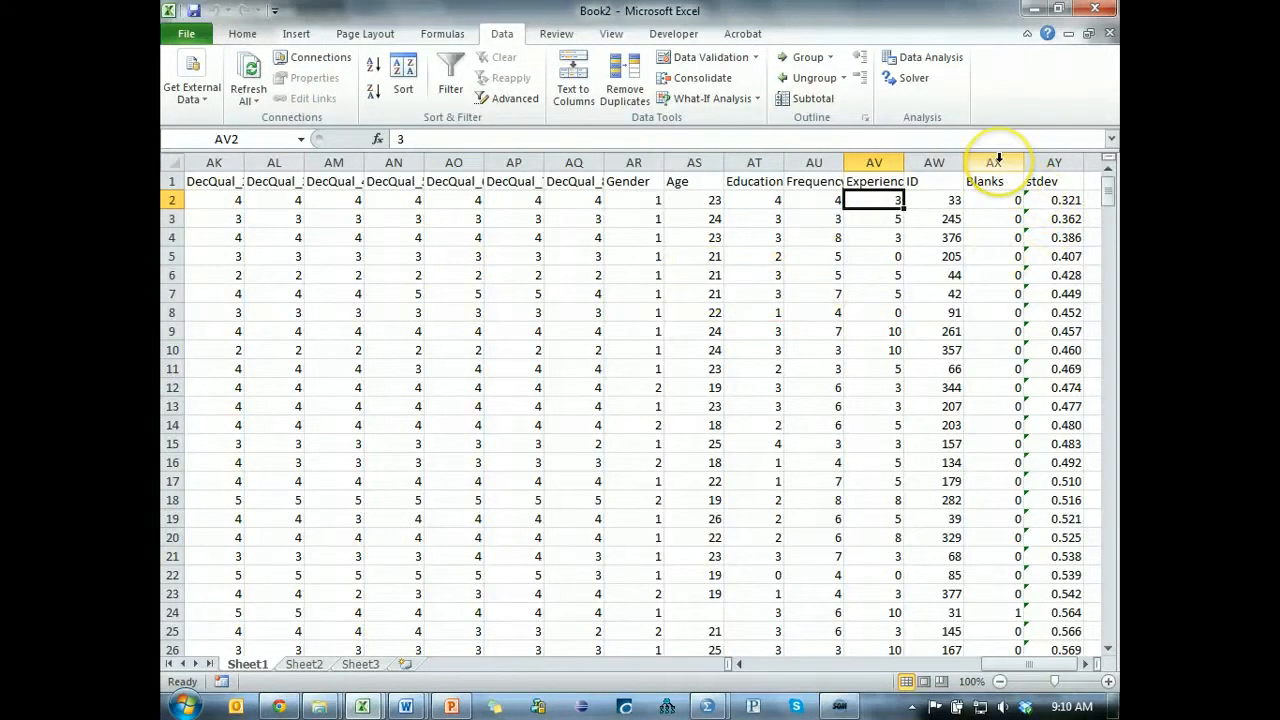
# Clear the Blanks and stdev columns and sort the cases by ID from smallest to largest.
pyautogui.moveTo(998, 158); pyautogui.dragTo(1053, 162)
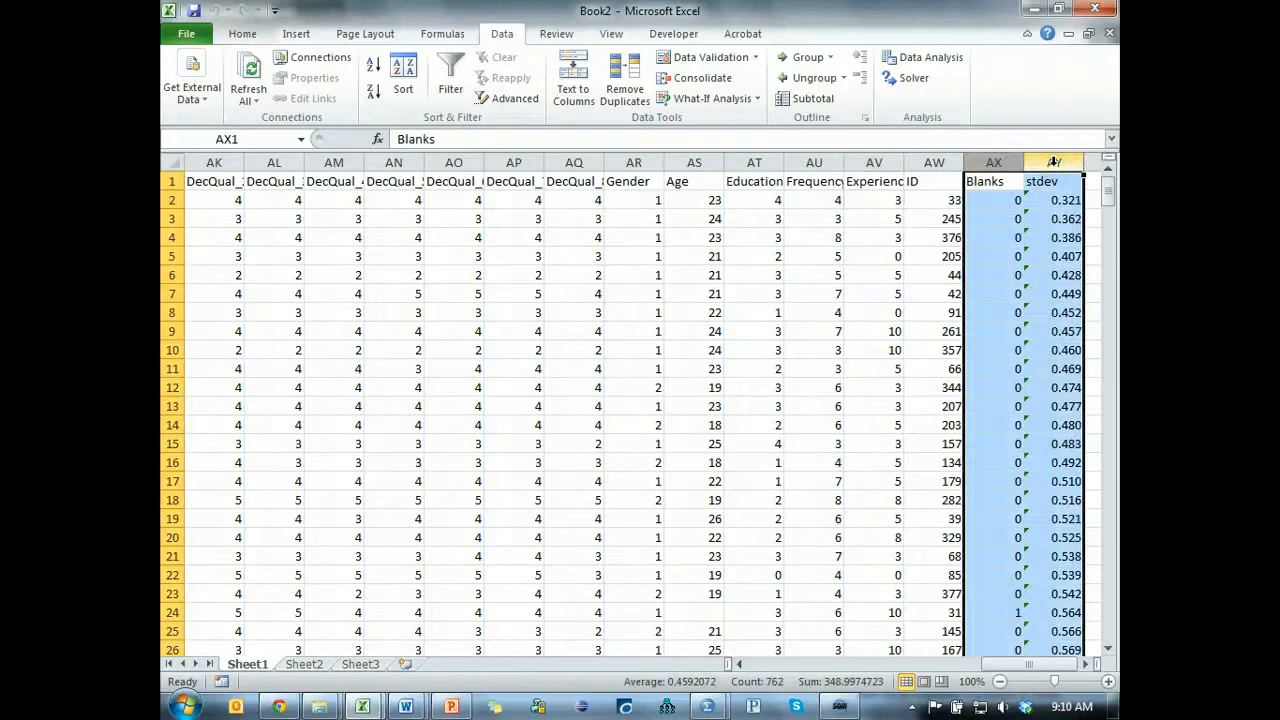
pyautogui.press('Delete')
pyautogui.click(930, 240)
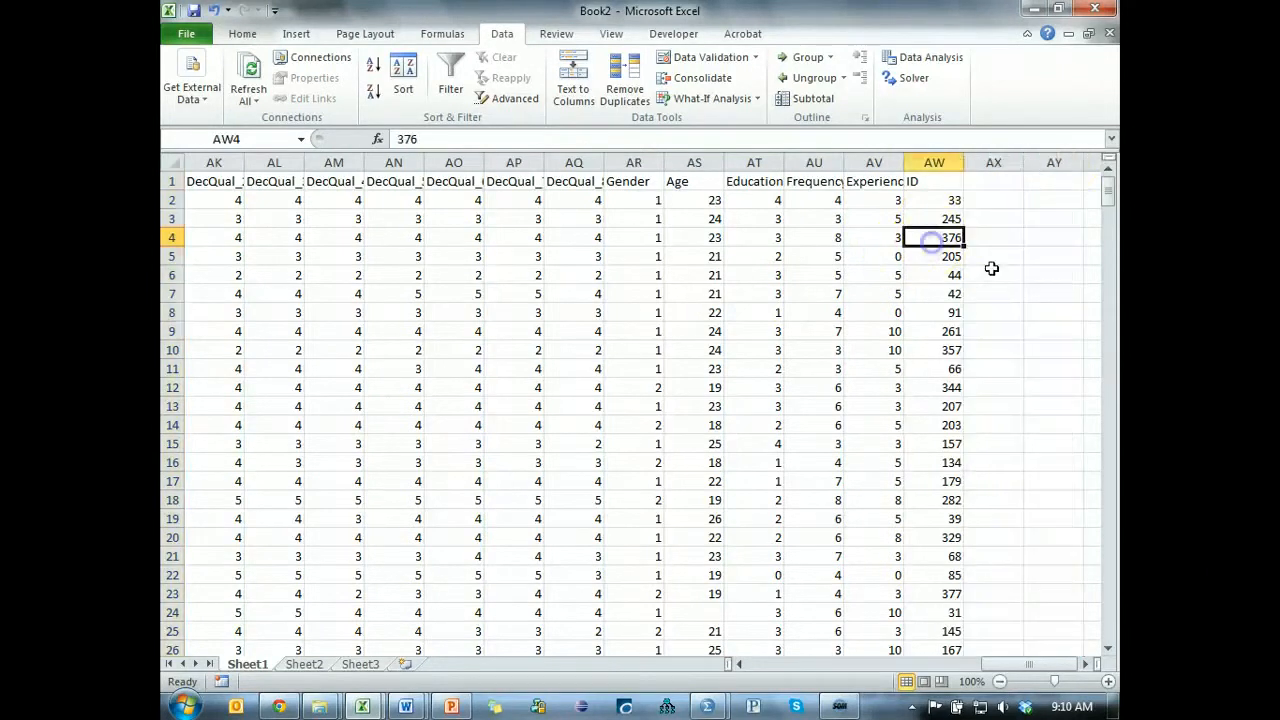
pyautogui.click(374, 64)
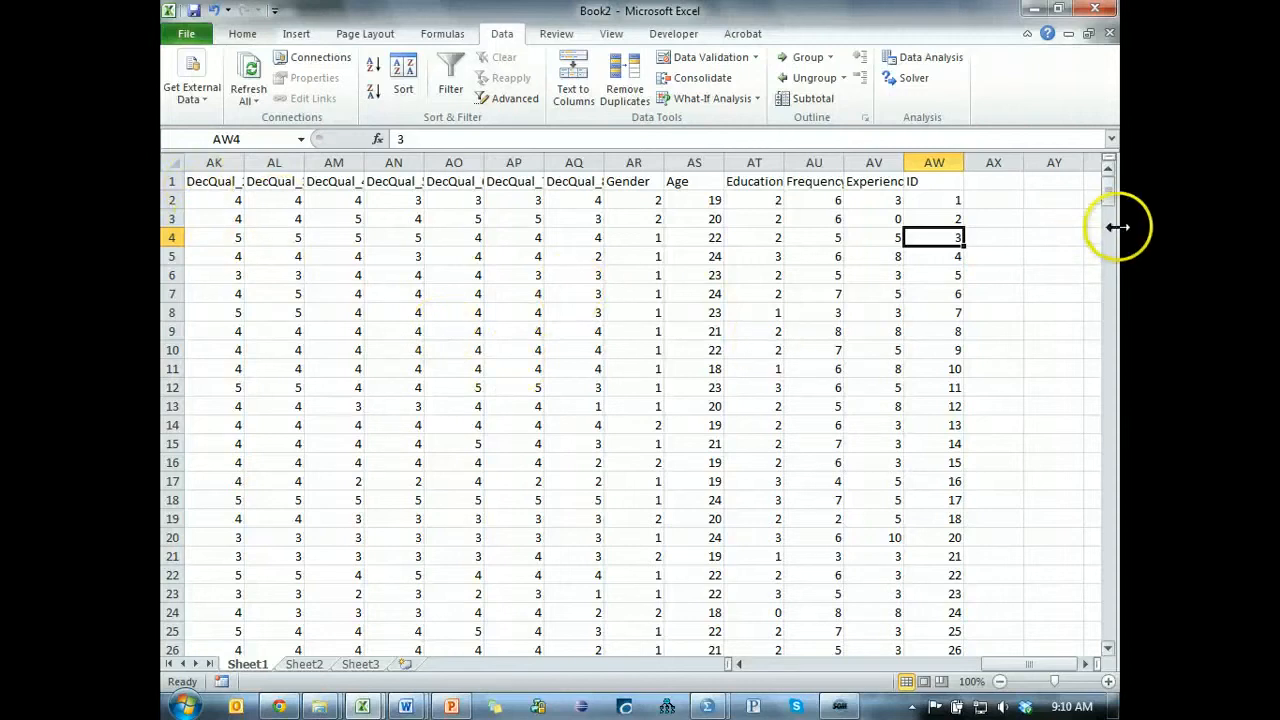
# Go to the last case in the sheet to check how many cases remain.
pyautogui.scroll(-14, 290, 470)
pyautogui.scroll(-12, 290, 470)
pyautogui.click(288, 465)
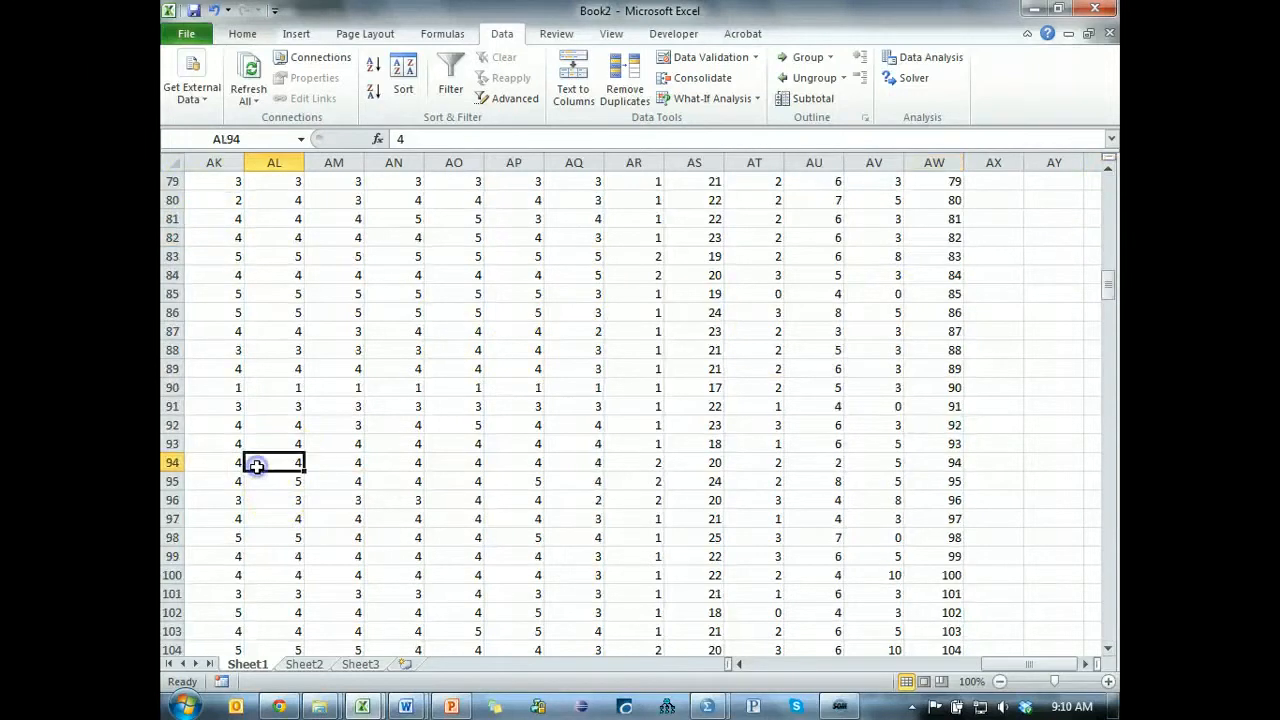
pyautogui.hotkey('ctrl', 'Down')
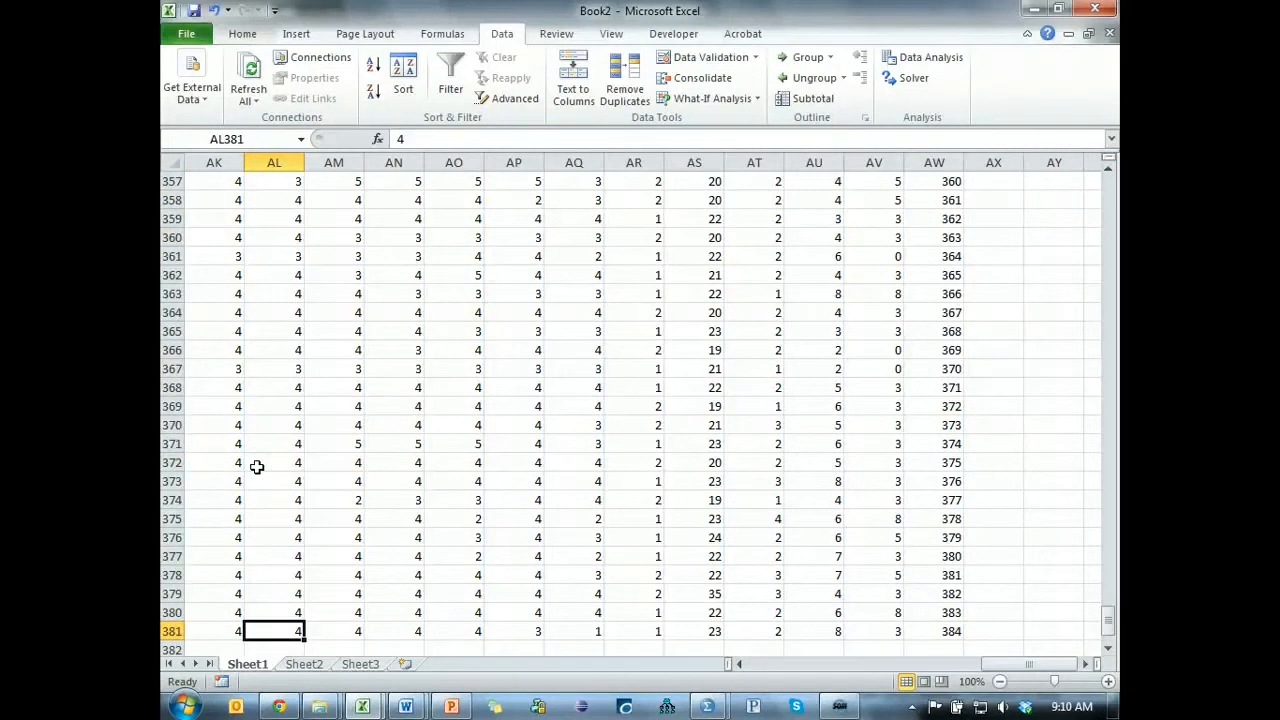
pyautogui.click(172, 632)
pyautogui.click(213, 573)
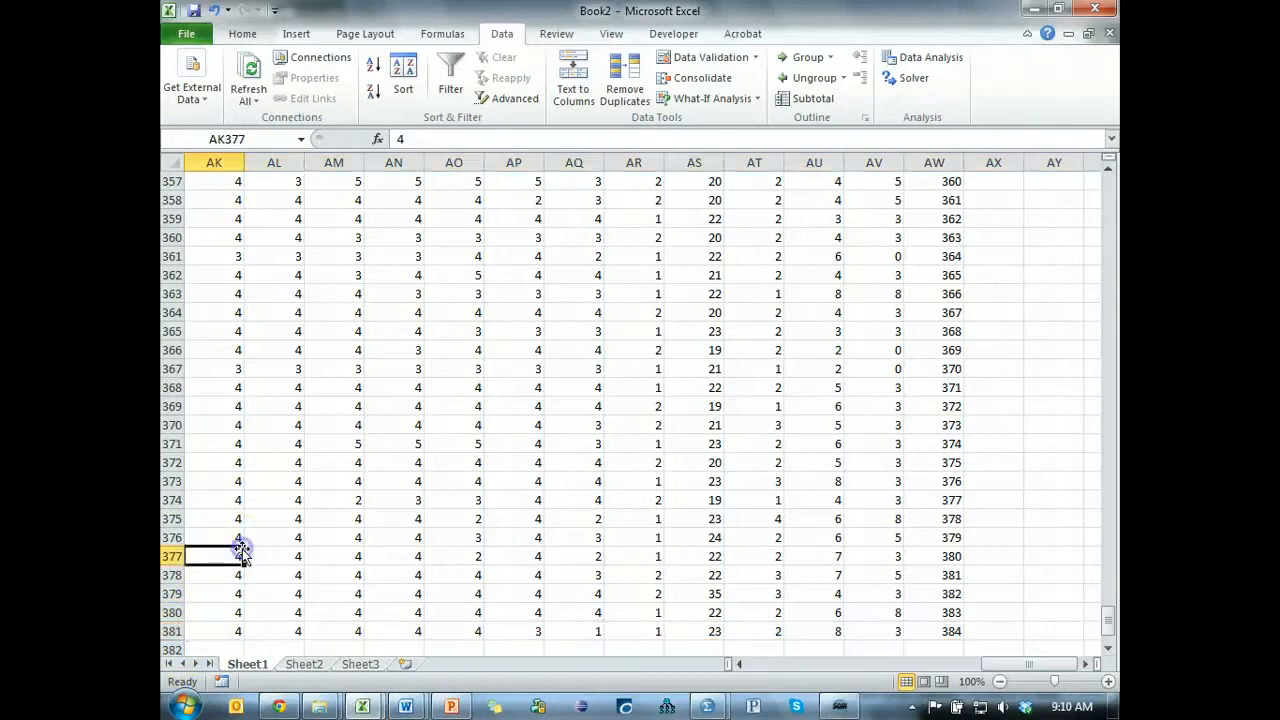
# Select the whole data set through the ID column, including the header row, and return to the first cases.
pyautogui.hotkey('ctrl', 'Up')
pyautogui.hotkey('ctrl', 'a')
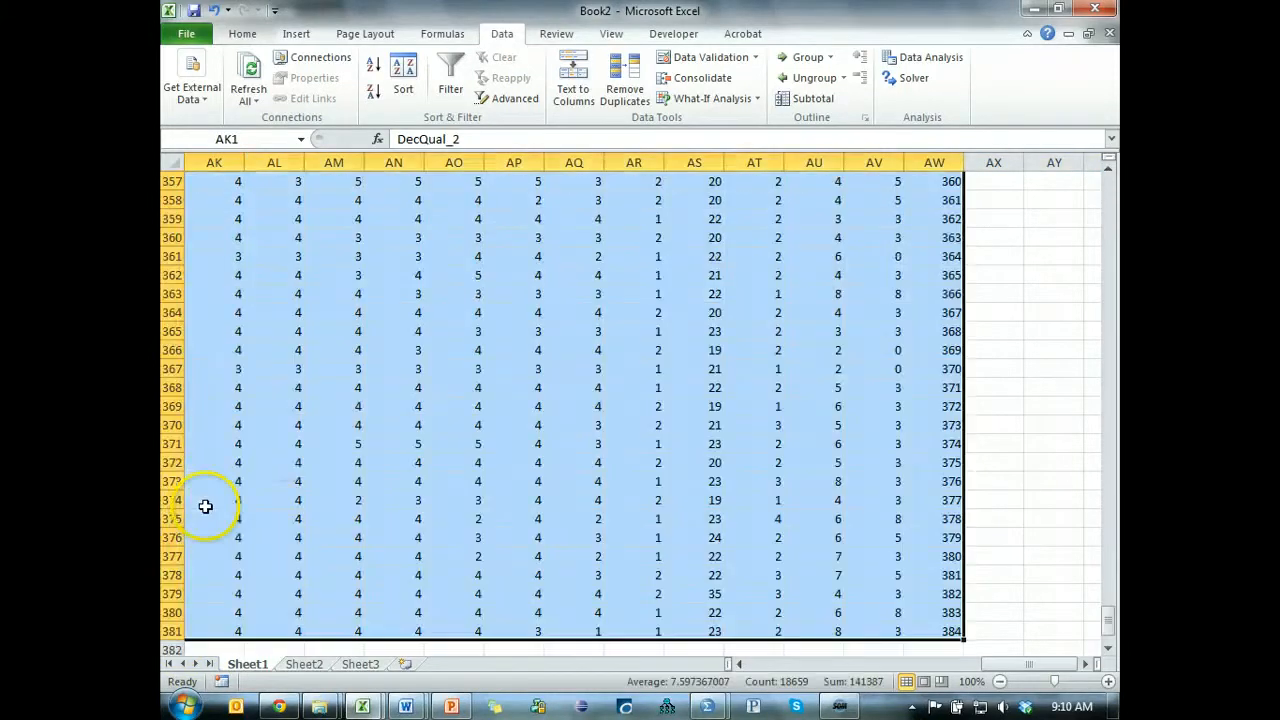
pyautogui.hotkey('ctrl', 'shift', 'Down')
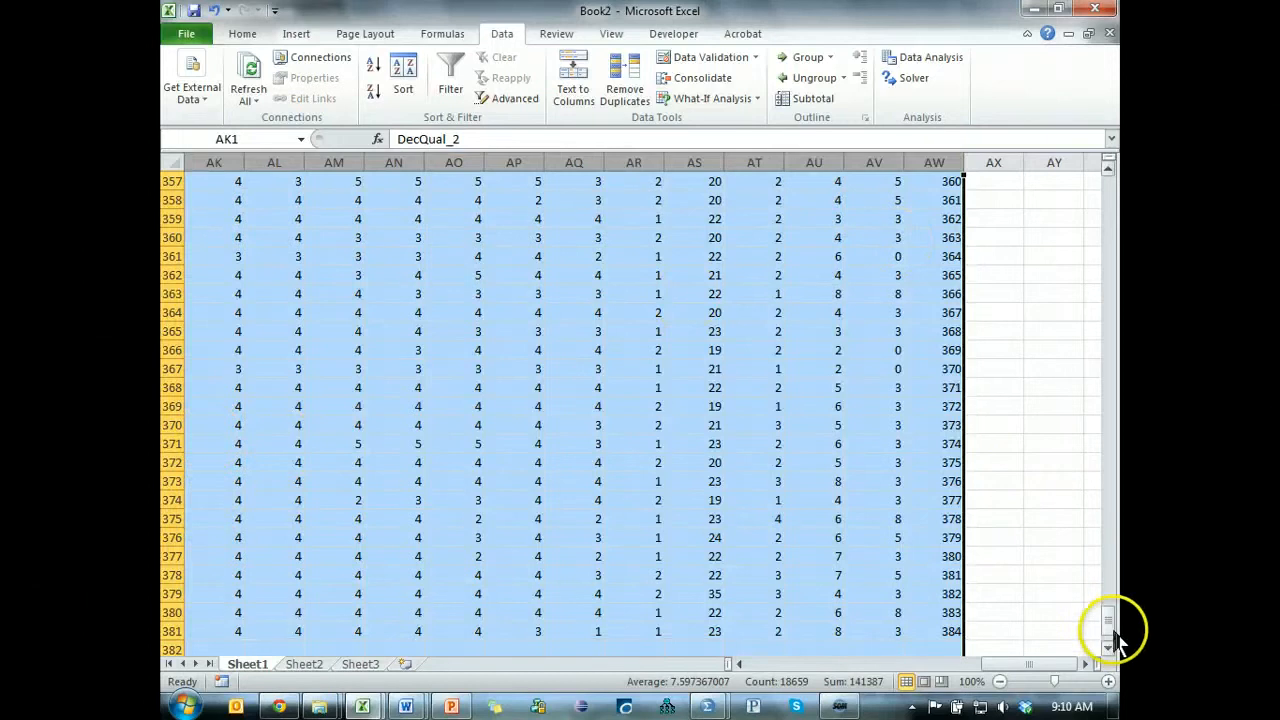
pyautogui.moveTo(1109, 625); pyautogui.dragTo(1115, 140)
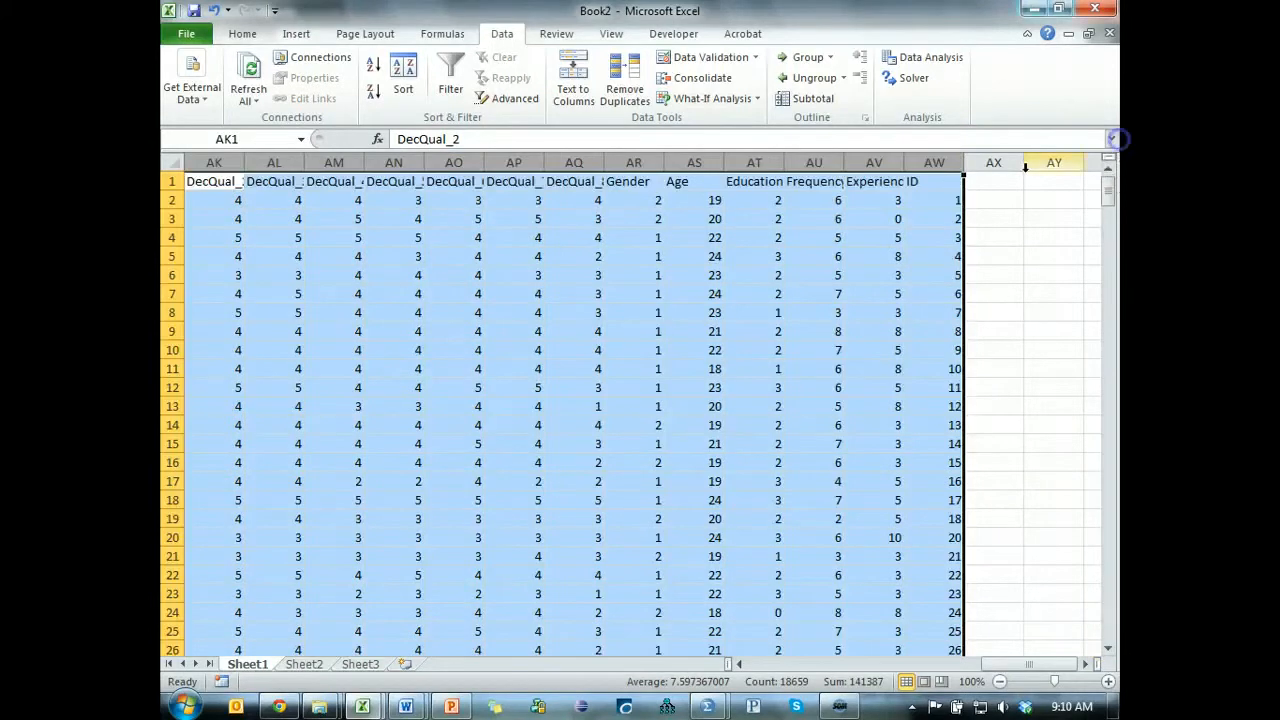
# Copy all cases from Playful_1 through ID, excluding the header row and the empty rows and columns beyond the data.
pyautogui.click(915, 198)
pyautogui.press('Home')
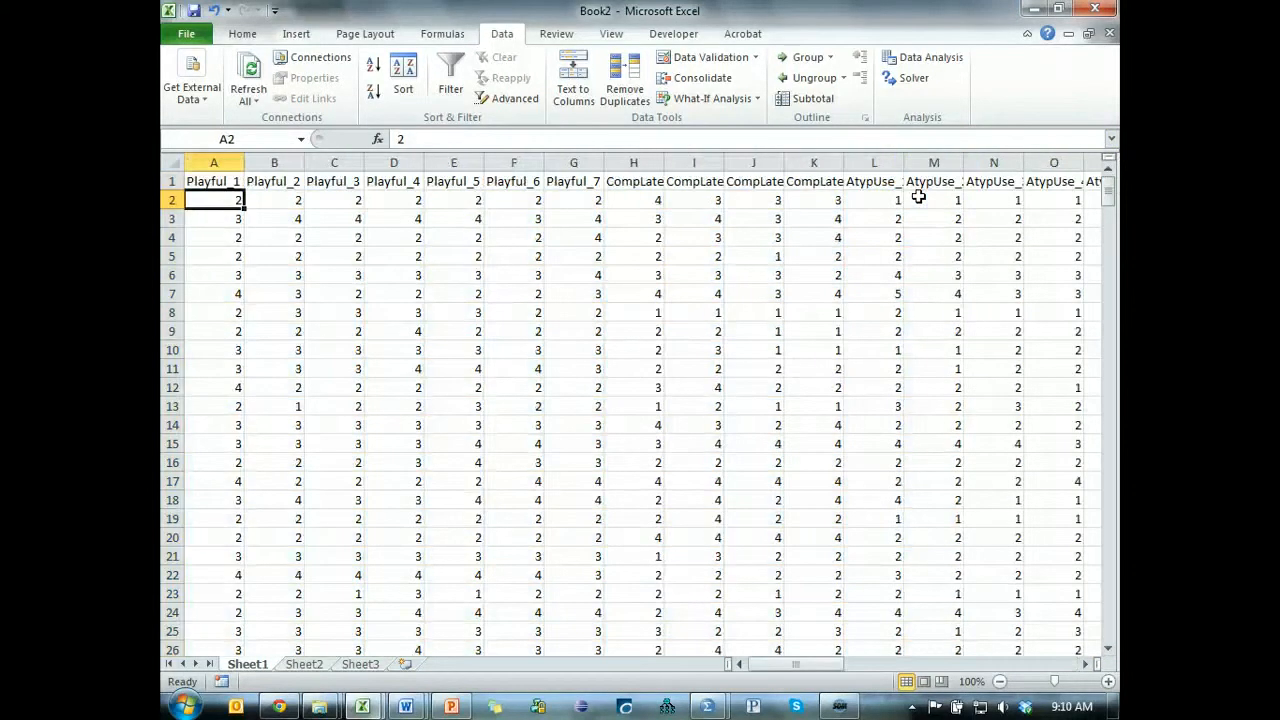
pyautogui.hotkey('ctrl', 'shift', 'End')
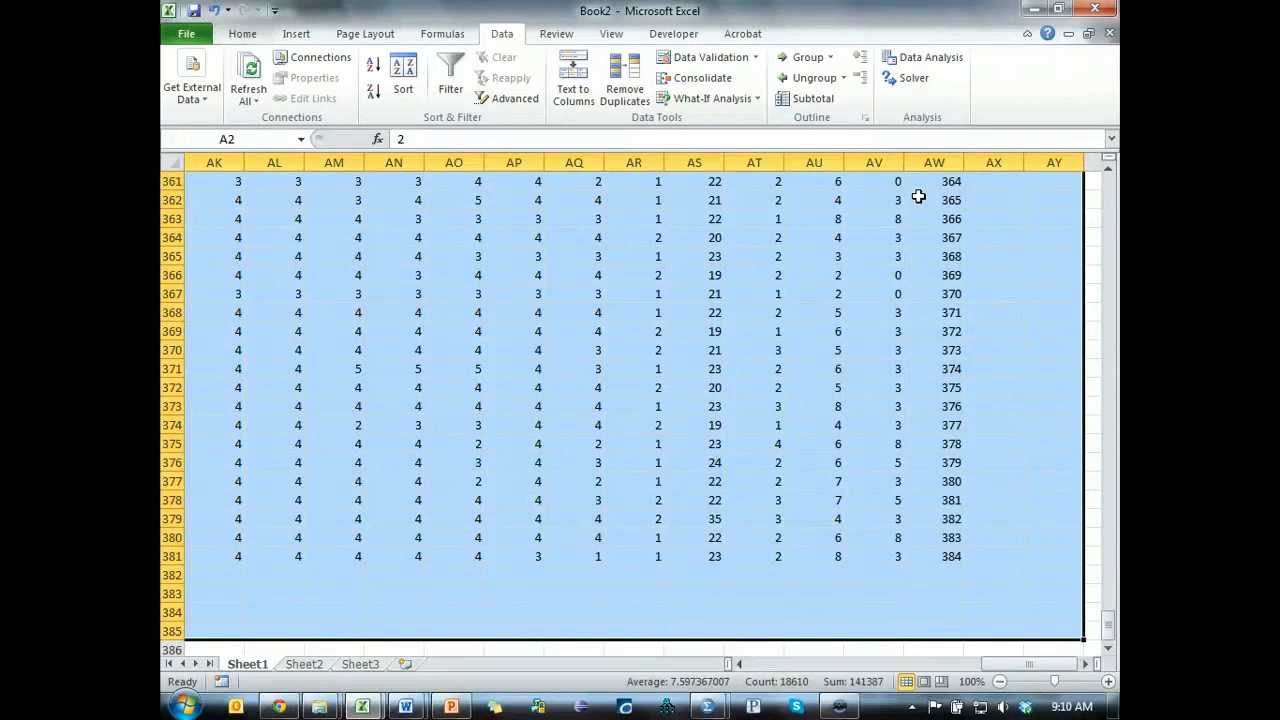
pyautogui.hotkey('shift', 'Up')
pyautogui.hotkey('shift', 'Up')
pyautogui.hotkey('shift', 'Up')
pyautogui.hotkey('shift', 'Up')
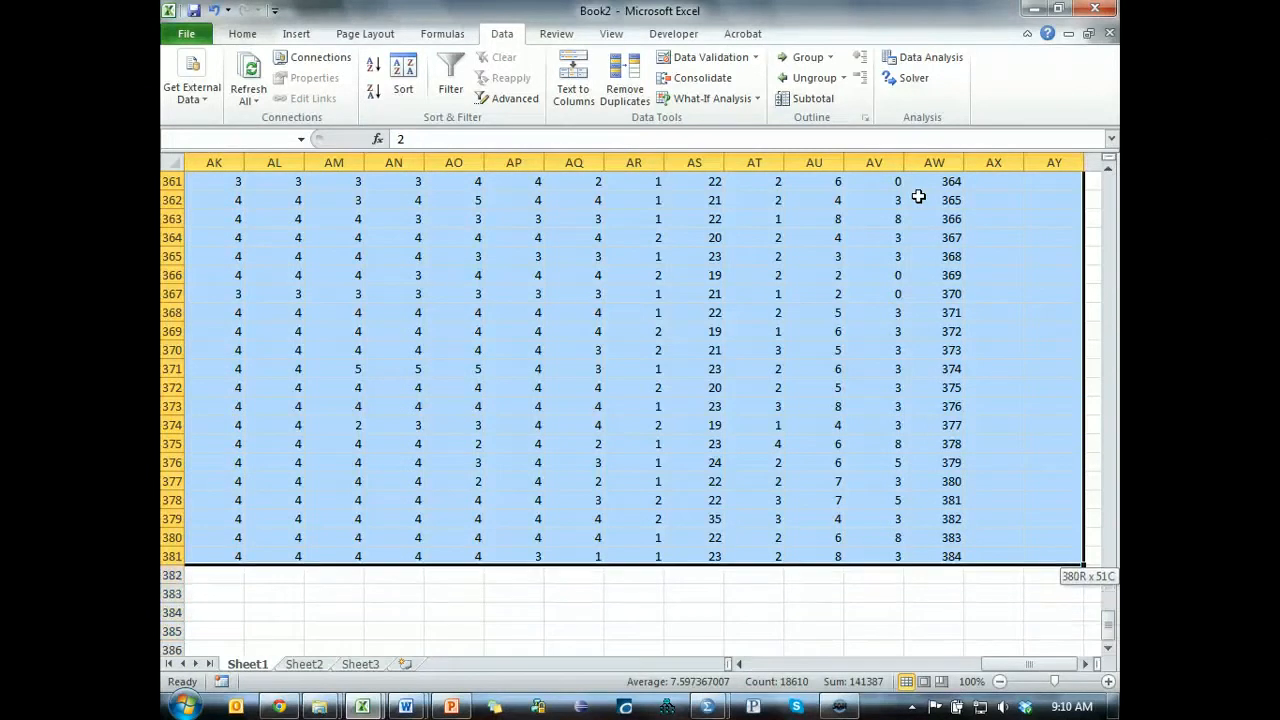
pyautogui.hotkey('shift', 'Left')
pyautogui.hotkey('shift', 'Left')
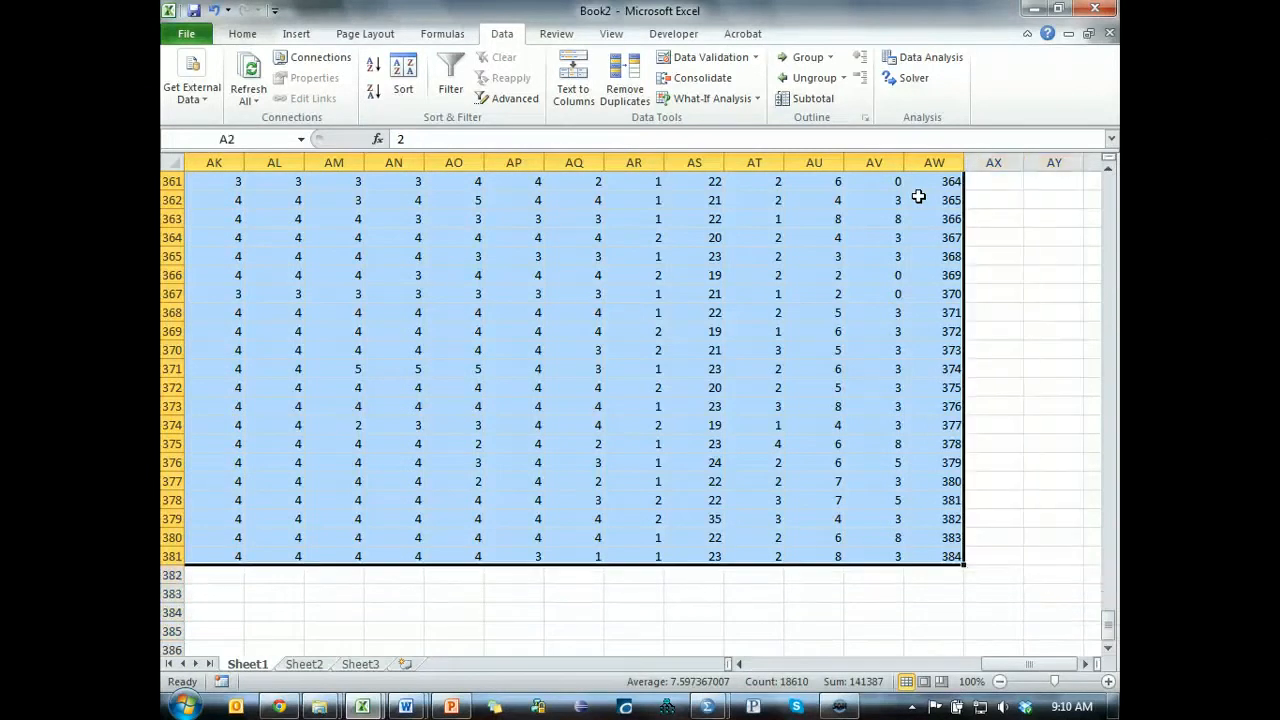
pyautogui.hotkey('ctrl', 'c')
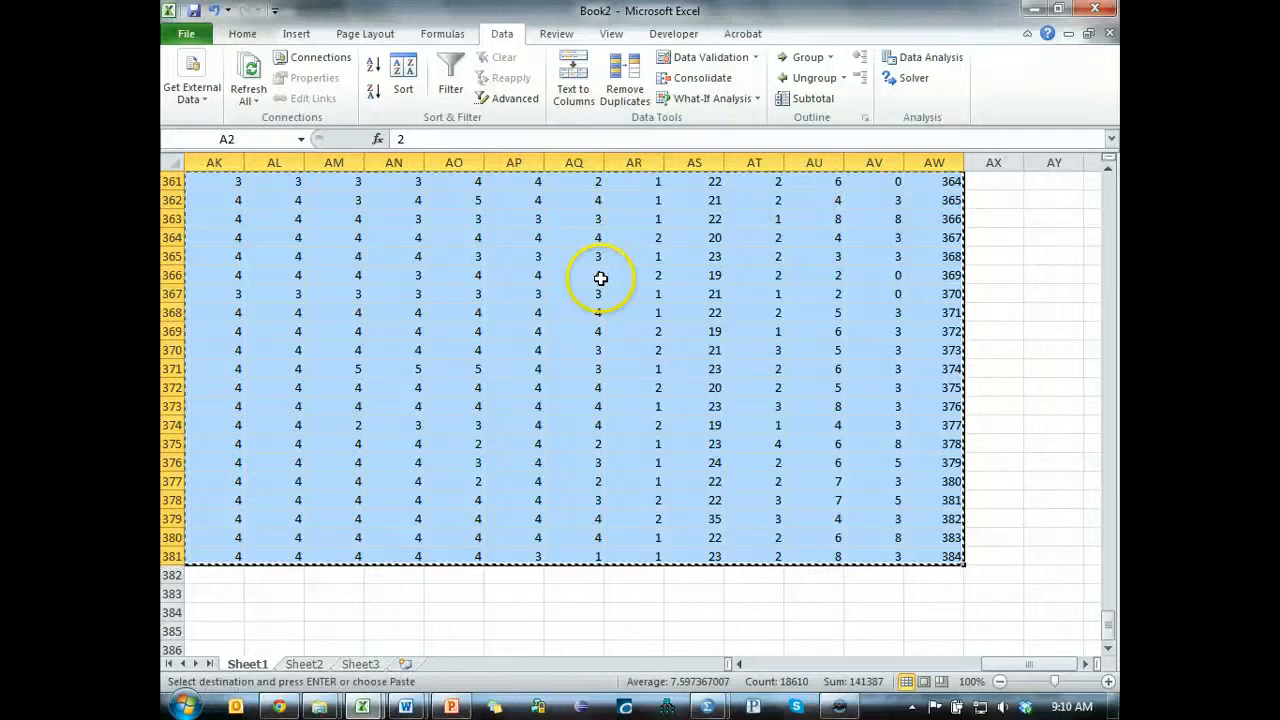
# Switch to the YouTube SEM Series data set in SPSS and replace all its existing cases with the copied ones.
pyautogui.hotkey('alt', 'Tab')
pyautogui.hotkey('alt', 'Tab')
pyautogui.hotkey('alt', 'Tab')
pyautogui.hotkey('alt', 'Tab')
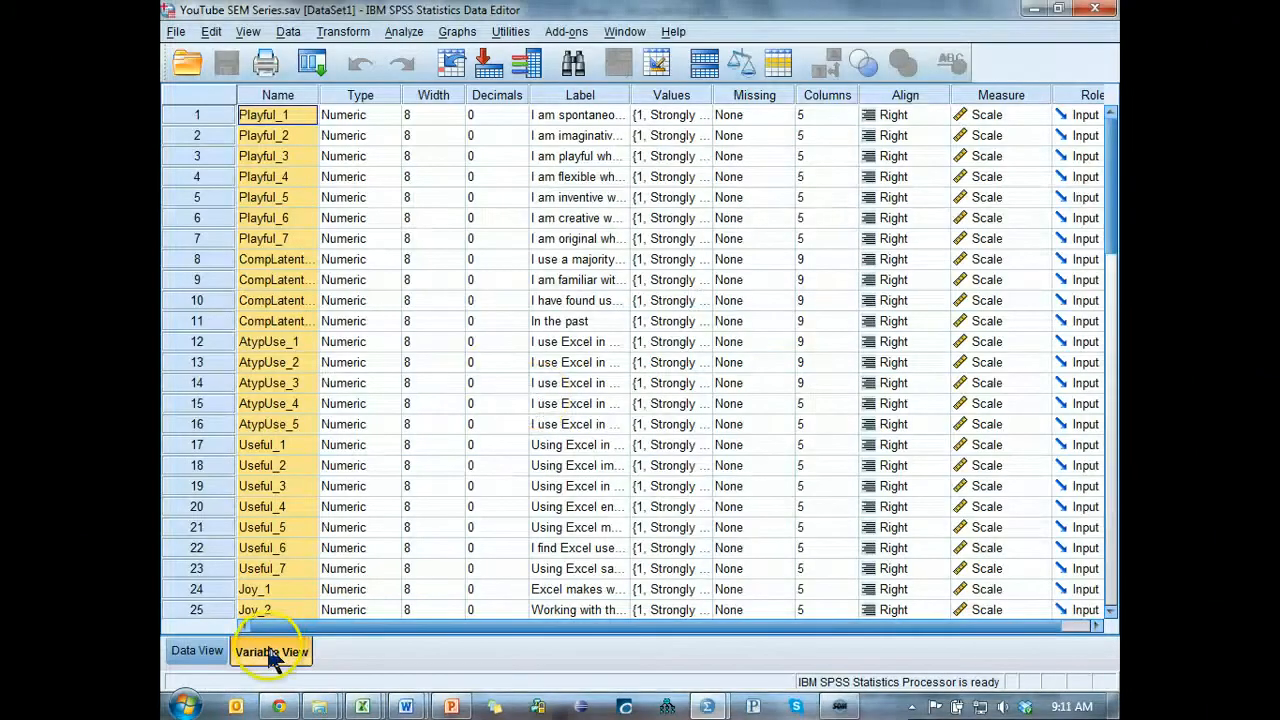
pyautogui.click(197, 651)
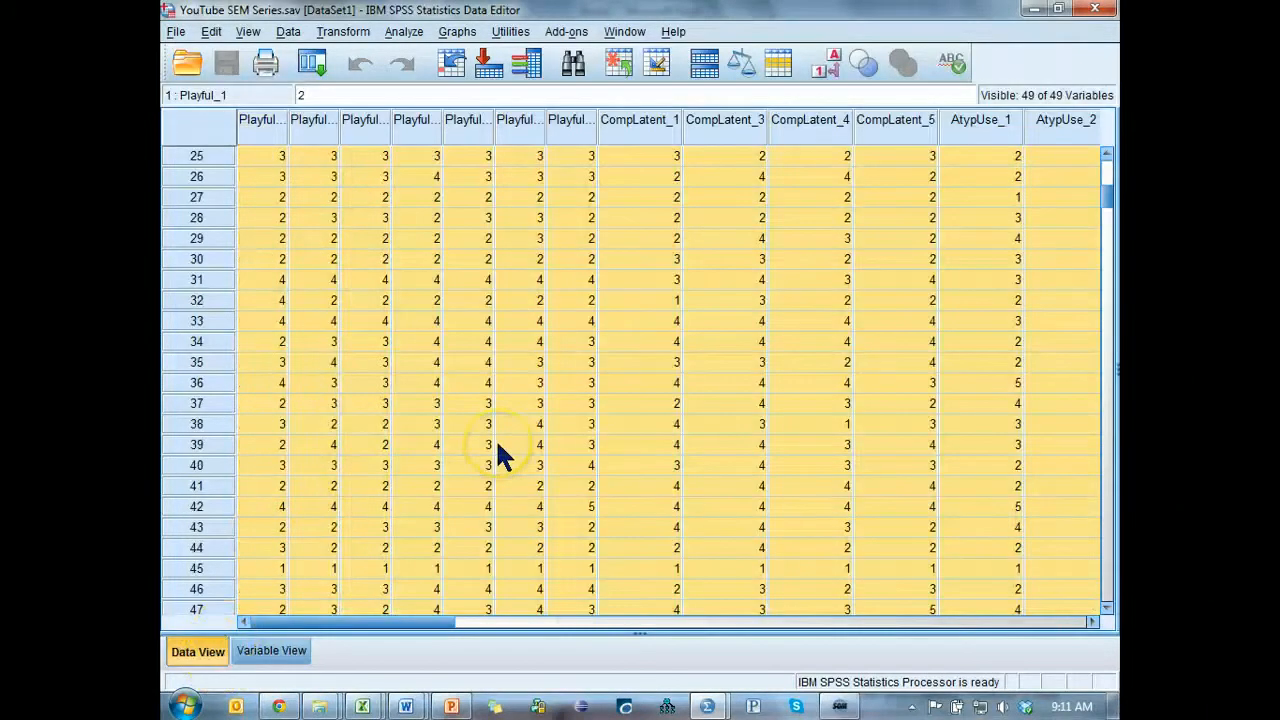
pyautogui.hotkey('ctrl', 'v')
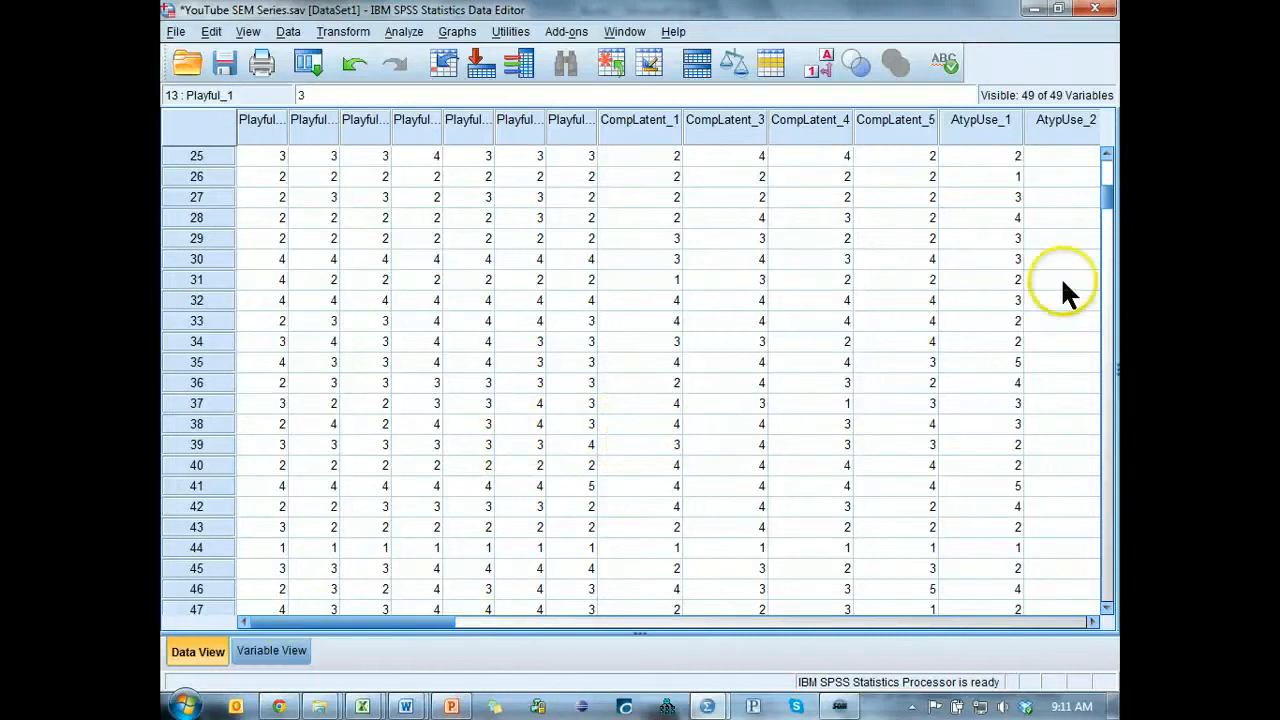
pyautogui.moveTo(1108, 198); pyautogui.dragTo(1108, 152)
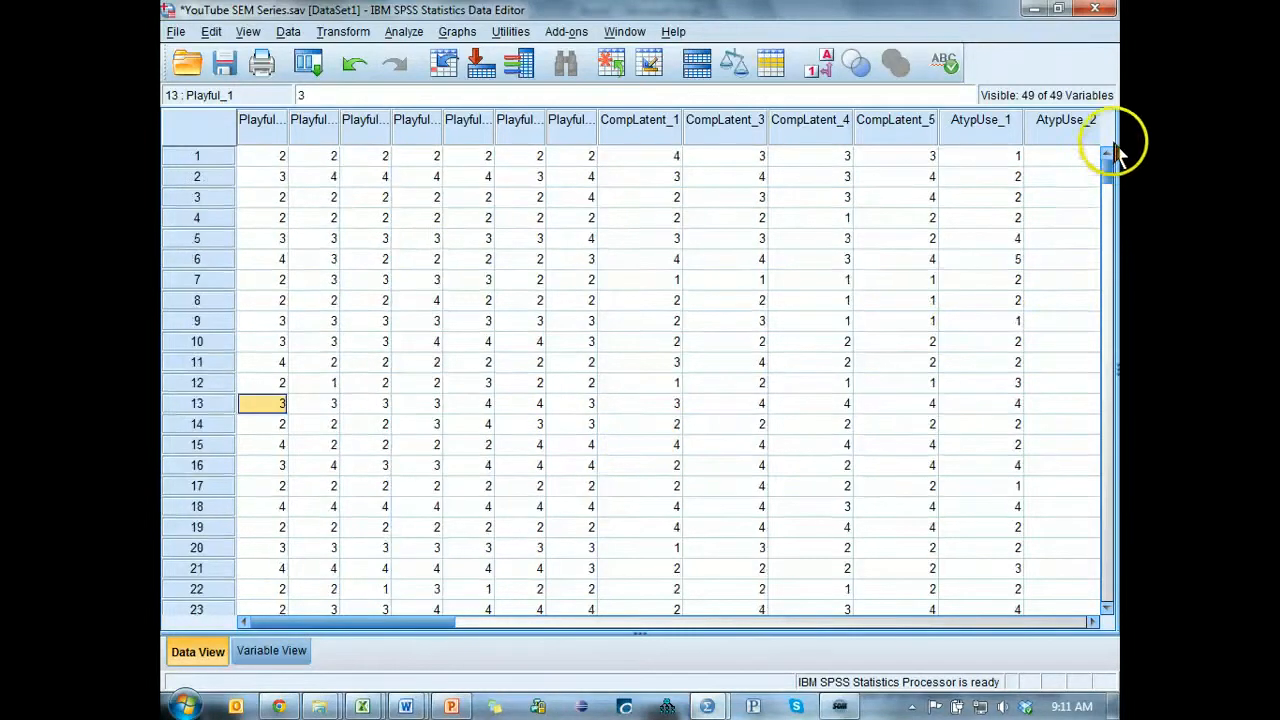
pyautogui.click(266, 152)
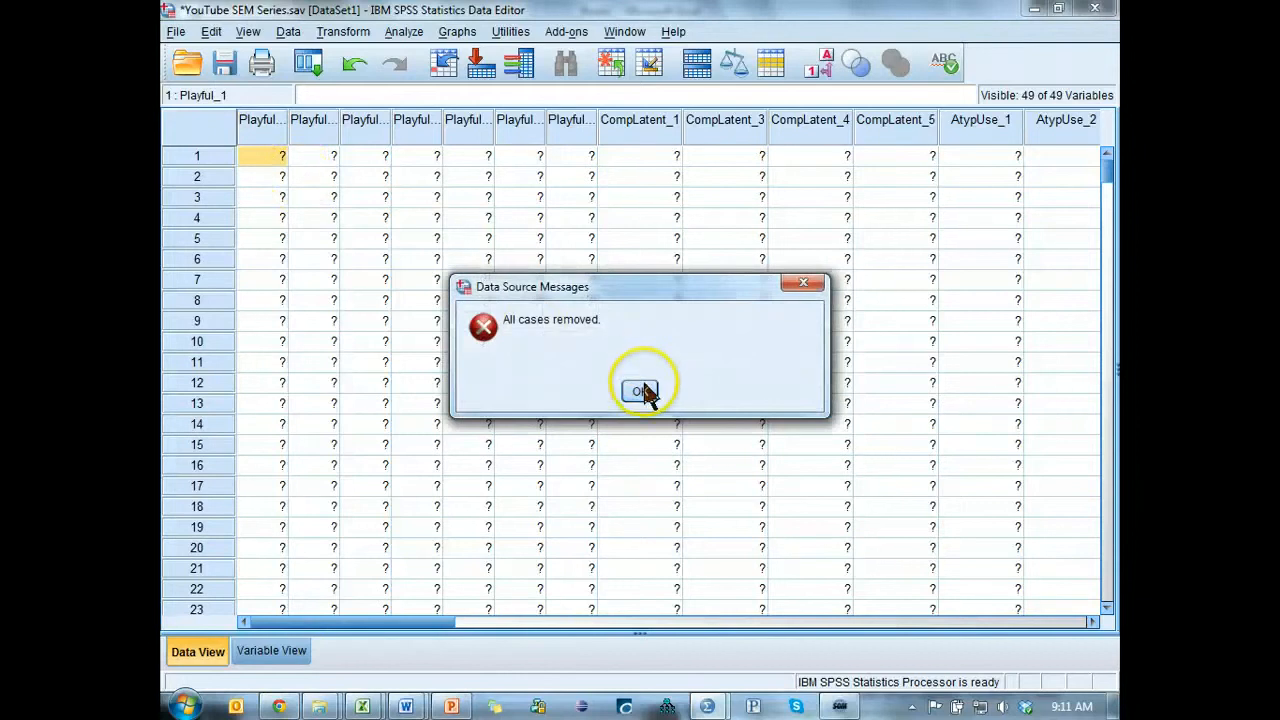
pyautogui.click(644, 390)
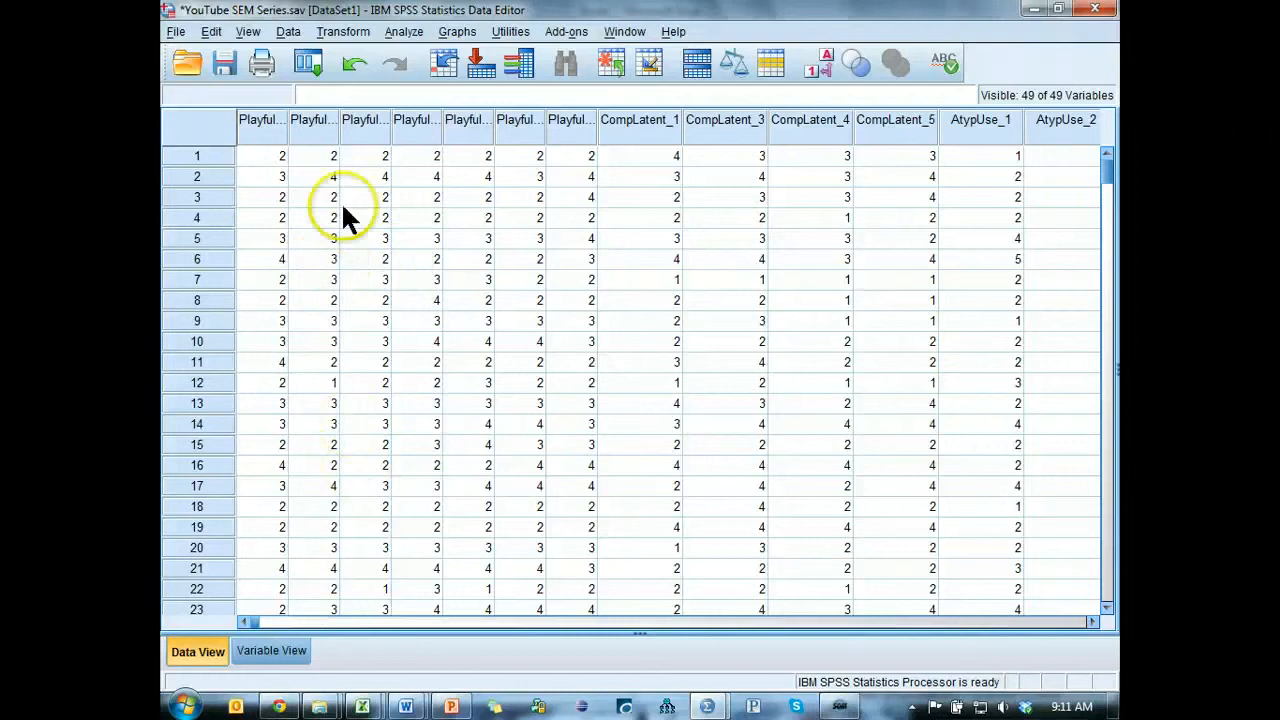
# Check the pasted cases down to the last row and across to the ID variable, and return to the first case.
pyautogui.moveTo(1106, 194); pyautogui.dragTo(1120, 560)
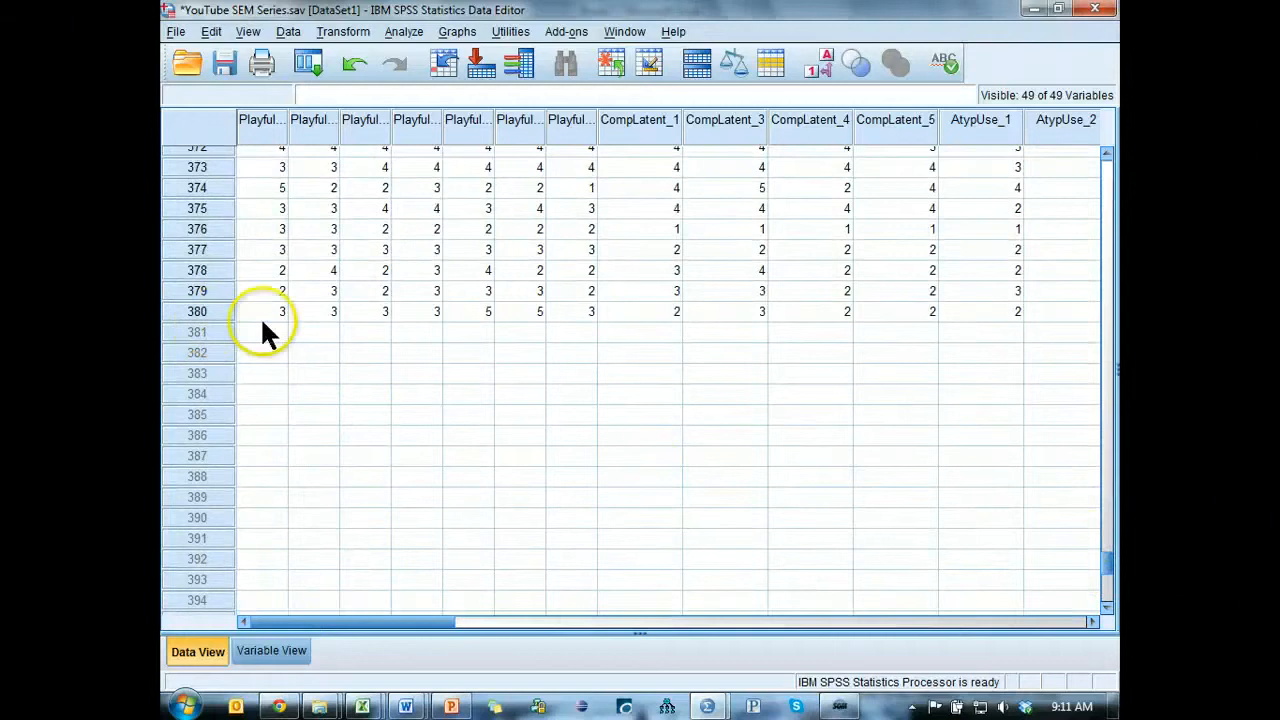
pyautogui.moveTo(423, 621); pyautogui.dragTo(990, 625)
pyautogui.scroll(4, 776, 328)
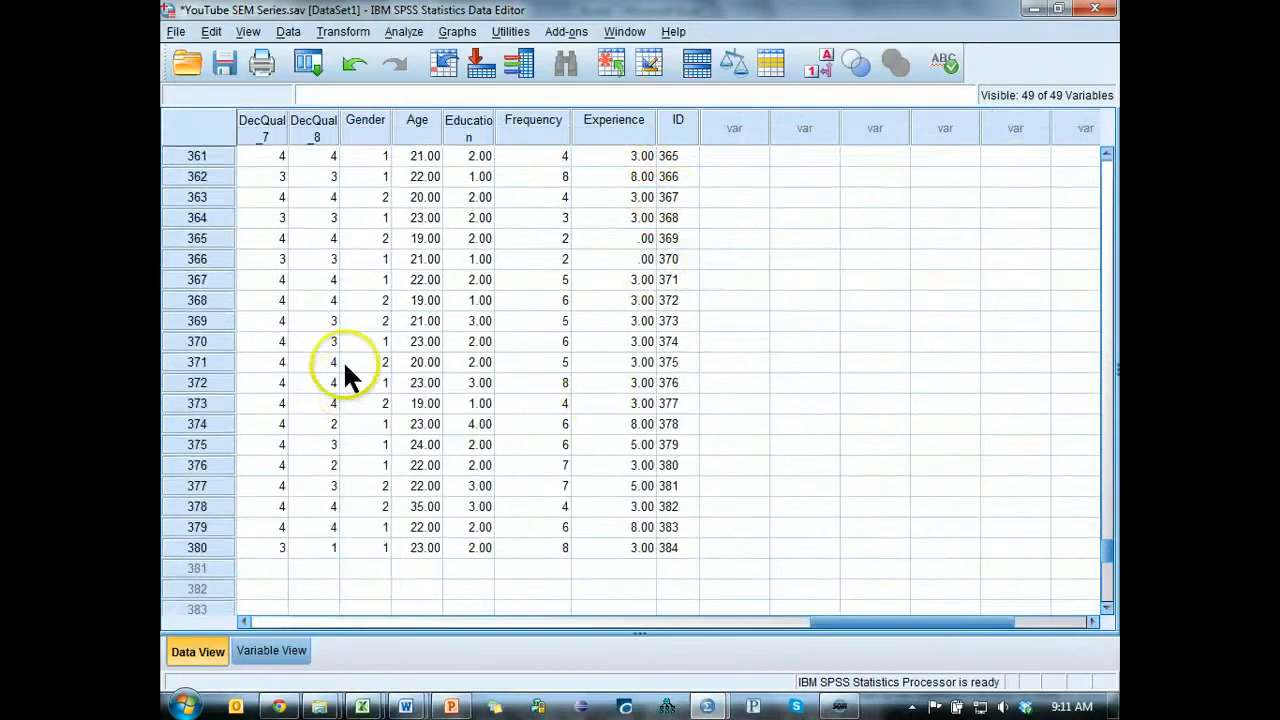
pyautogui.scroll(20, 343, 361)
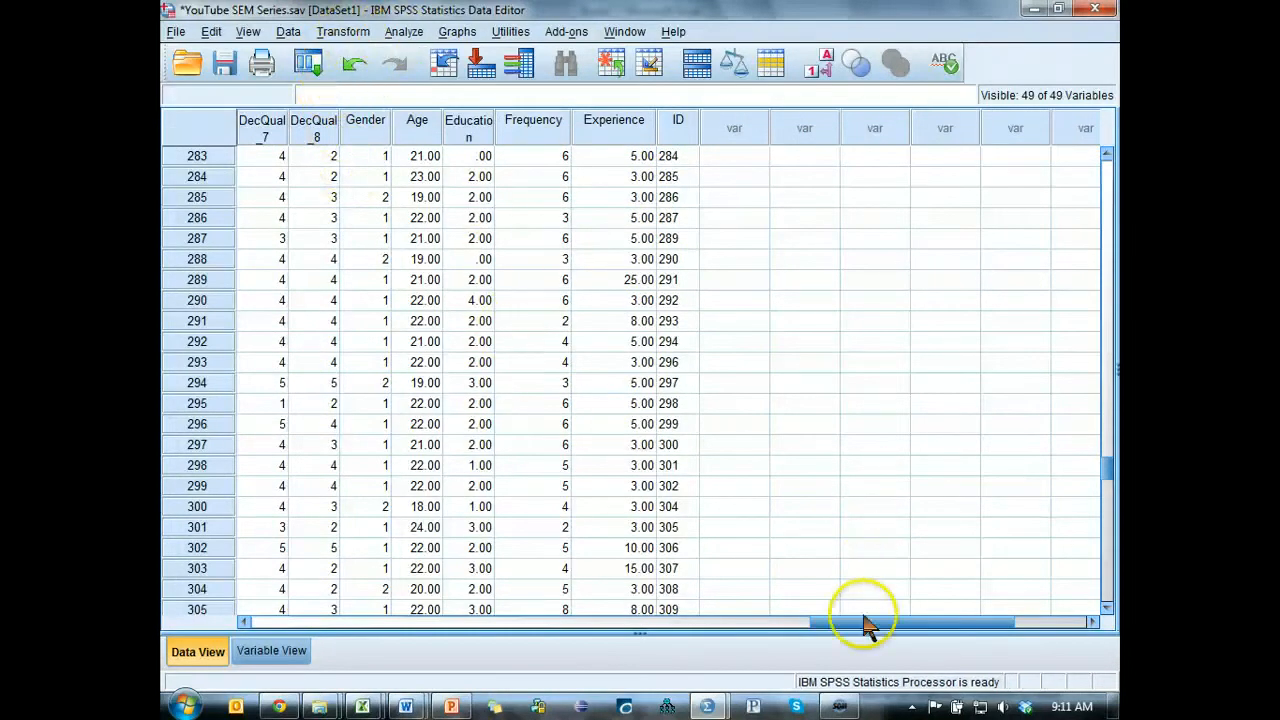
pyautogui.moveTo(857, 620); pyautogui.dragTo(232, 608)
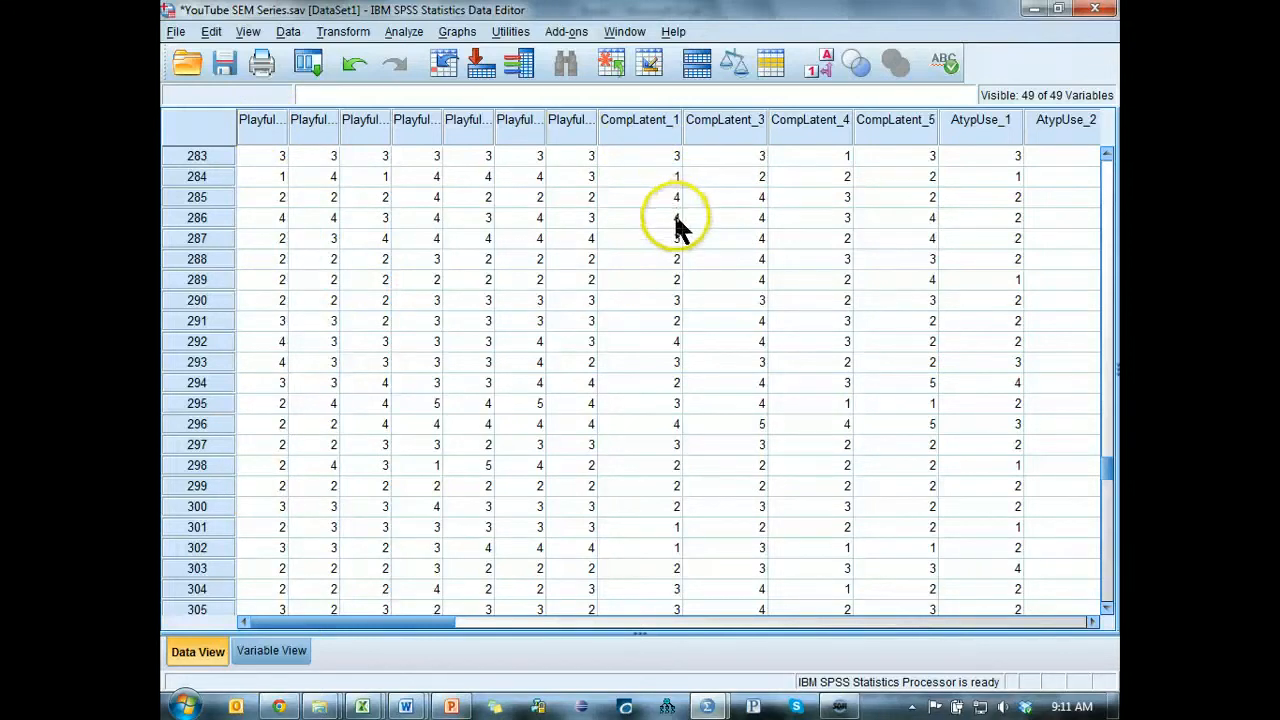
pyautogui.scroll(20, 652, 326)
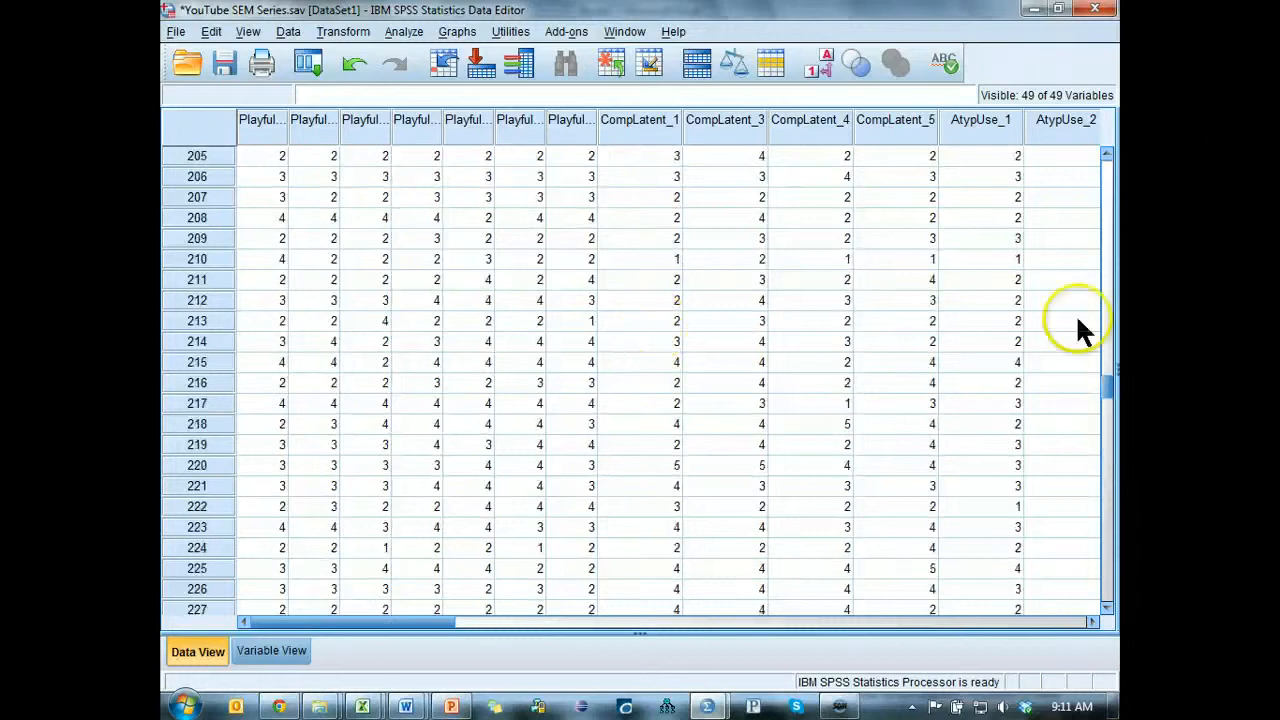
pyautogui.moveTo(1108, 386); pyautogui.dragTo(1112, 160)
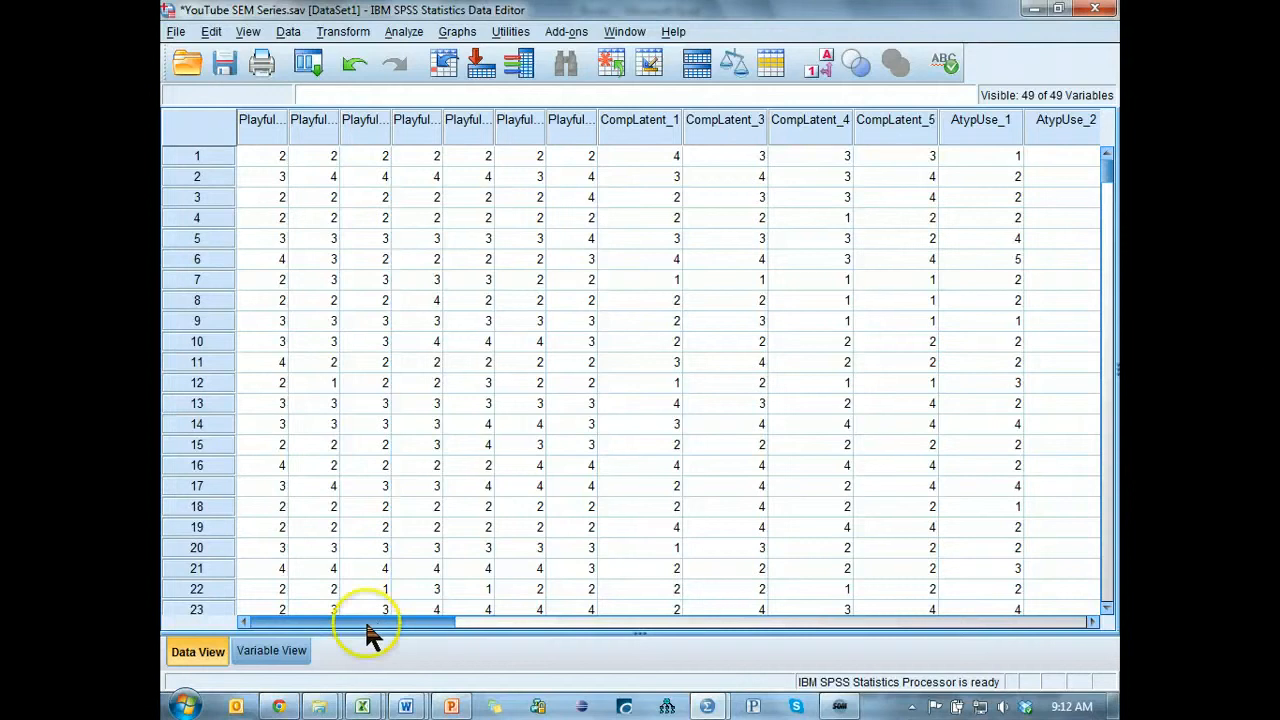
# Review the Age, Education, Frequency and Experience variables, selecting each column in turn.
pyautogui.moveTo(420, 621); pyautogui.dragTo(963, 630)
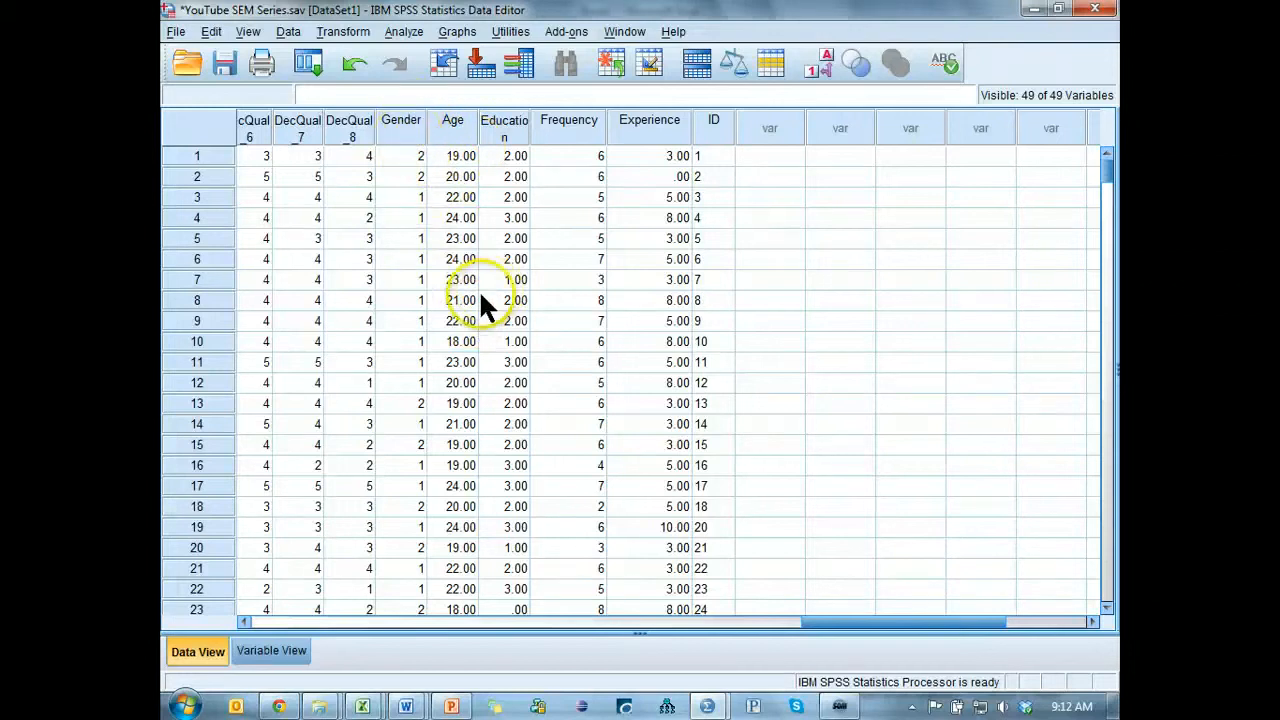
pyautogui.click(449, 125)
pyautogui.click(508, 128)
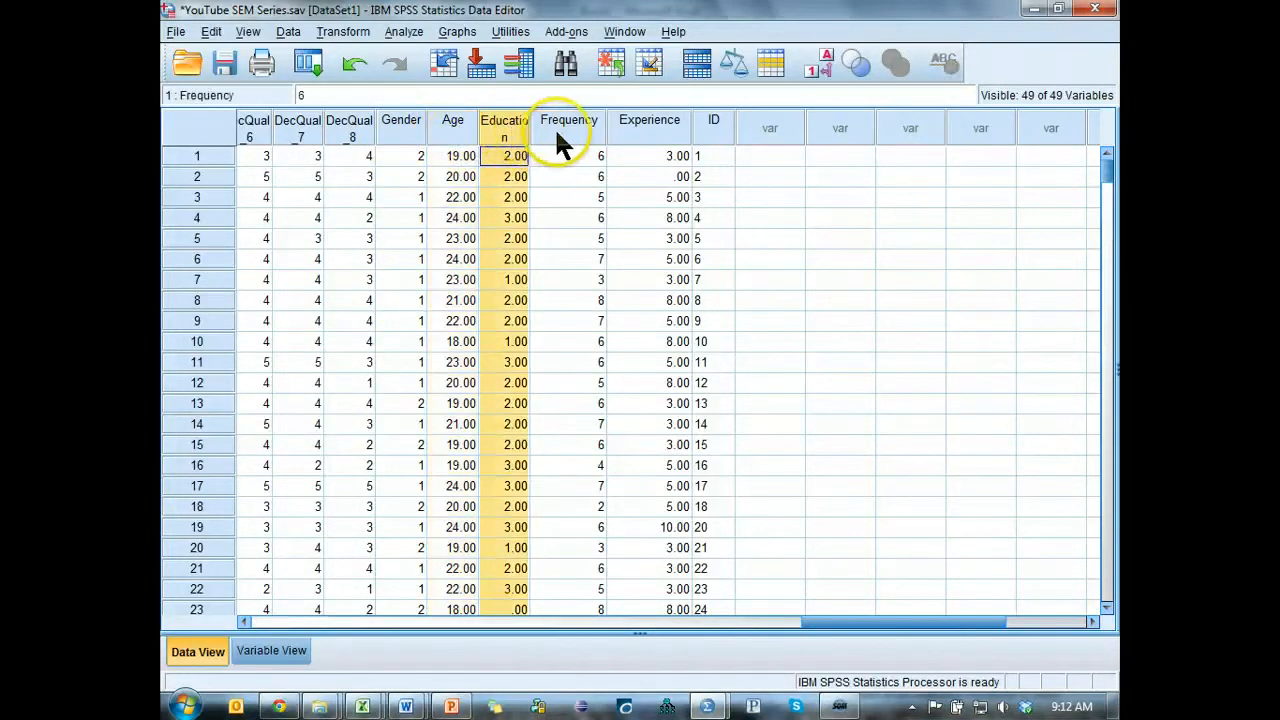
pyautogui.click(560, 130)
pyautogui.click(649, 124)
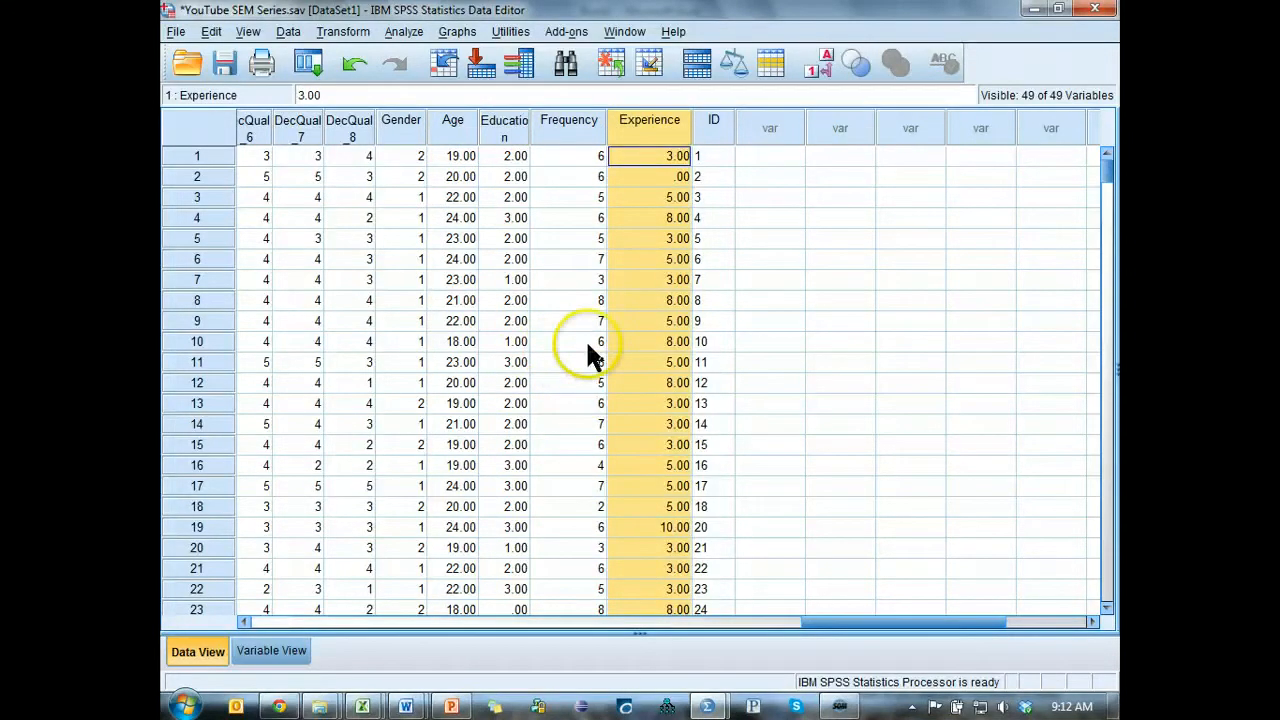
# Start defining a simple legacy boxplot with summaries of separate variables.
pyautogui.click(400, 32)
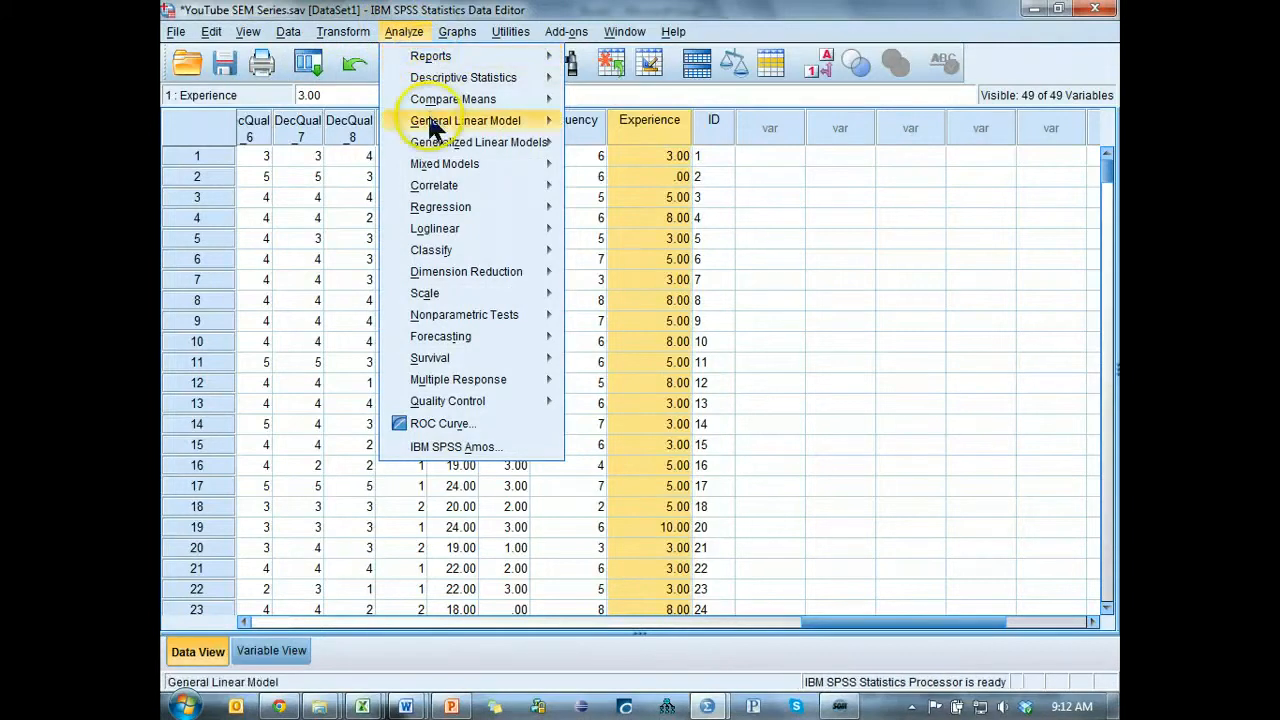
pyautogui.moveTo(436, 80)
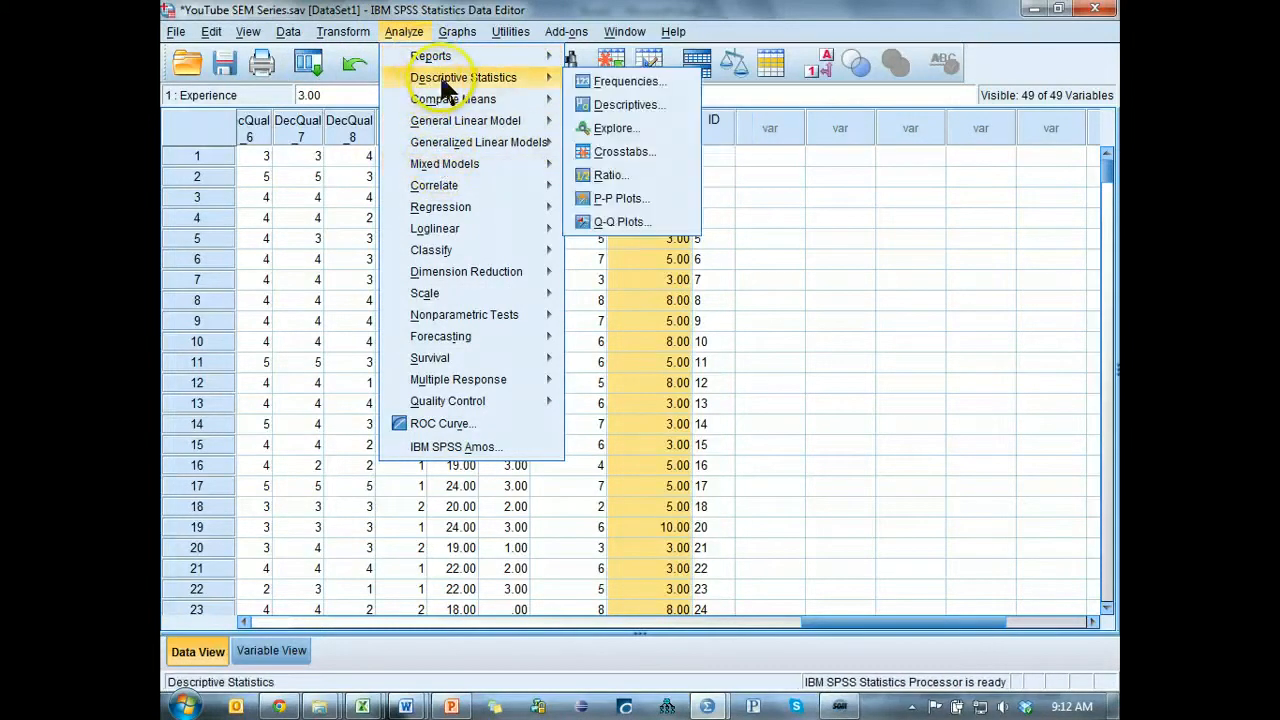
pyautogui.moveTo(457, 32)
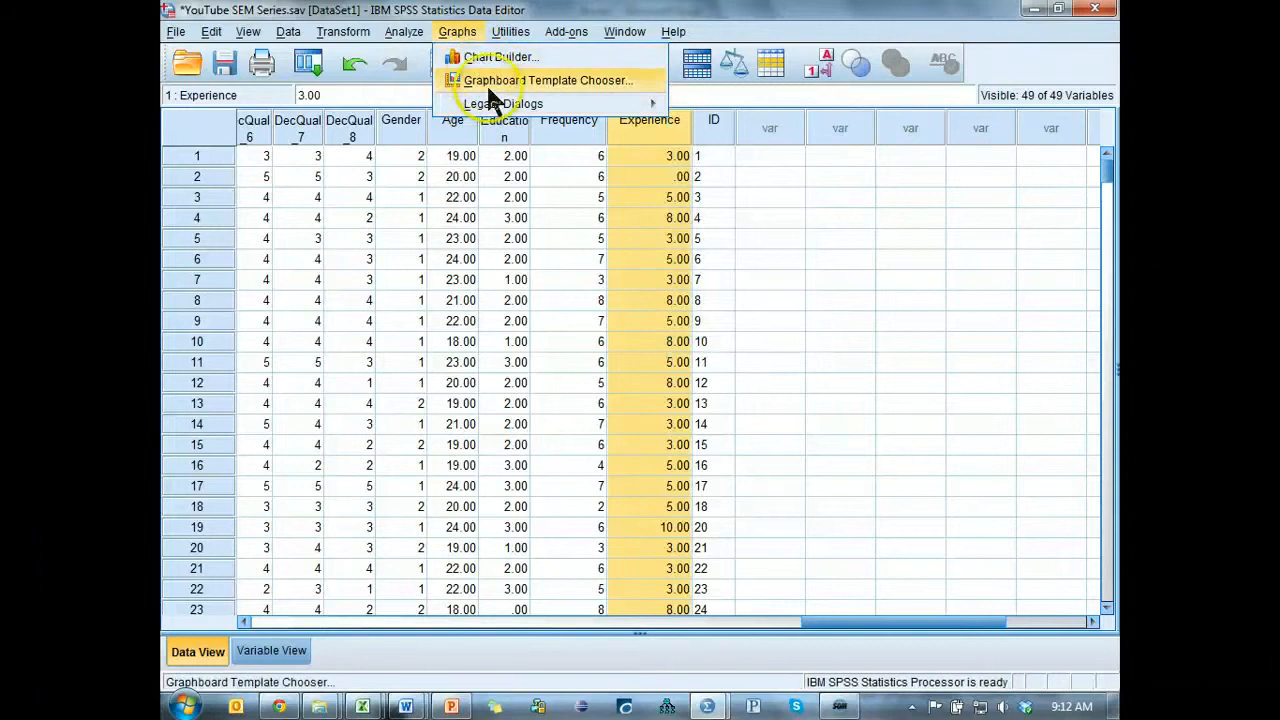
pyautogui.moveTo(491, 110)
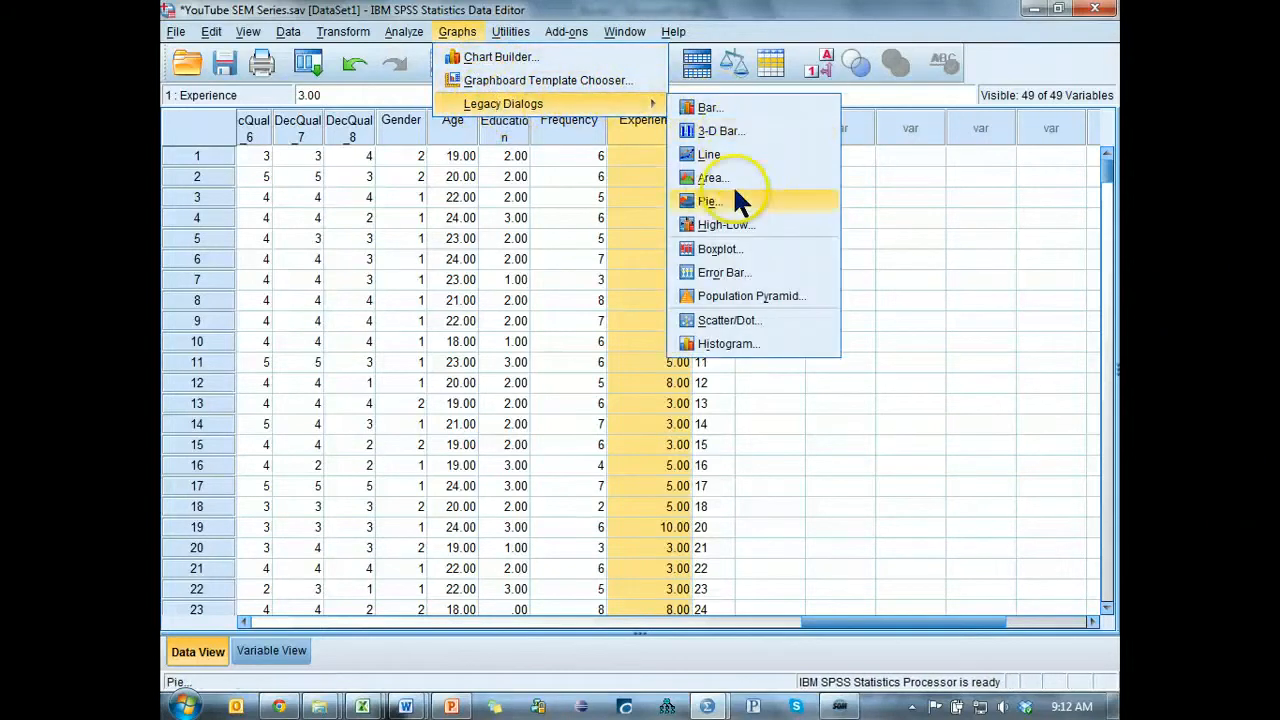
pyautogui.click(746, 252)
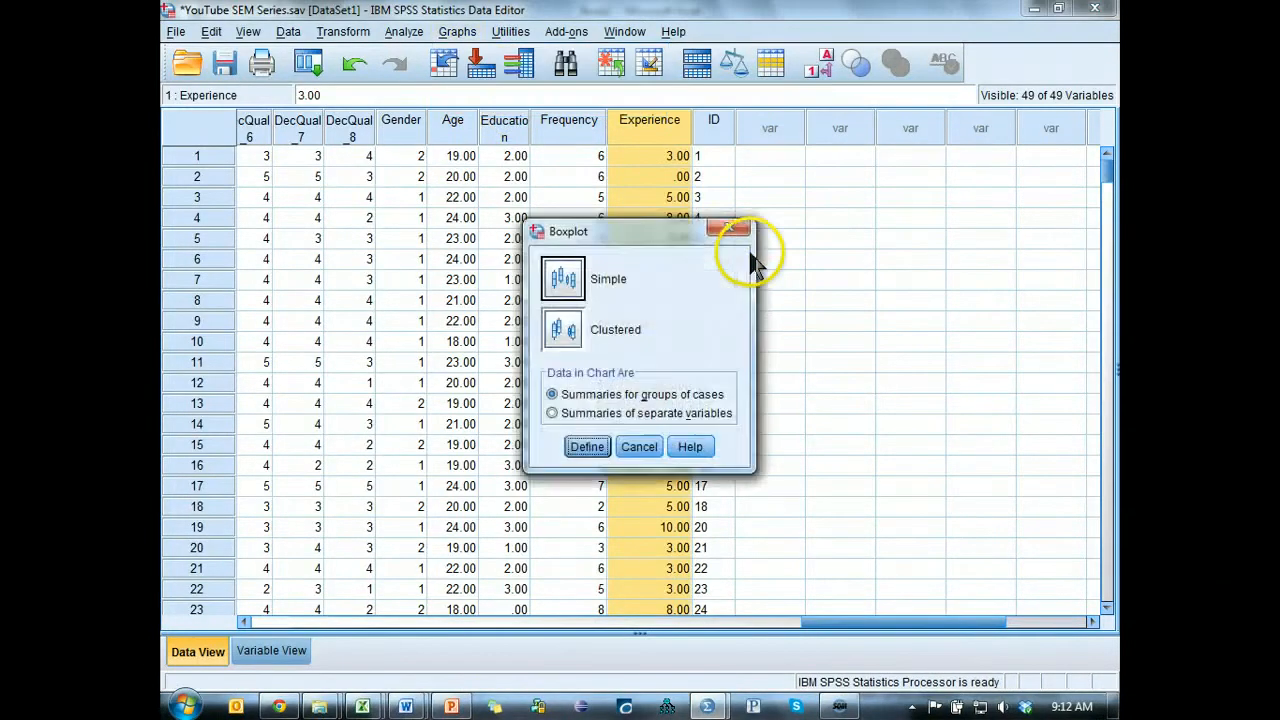
pyautogui.click(568, 281)
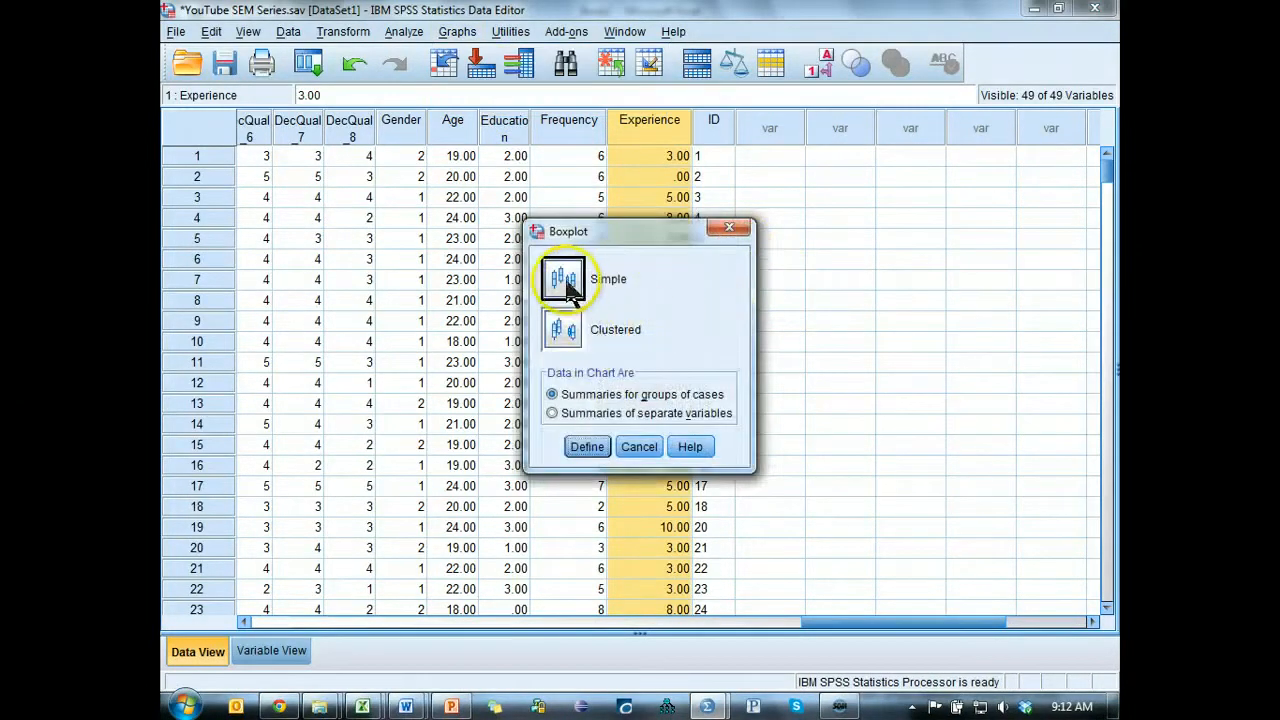
pyautogui.click(574, 414)
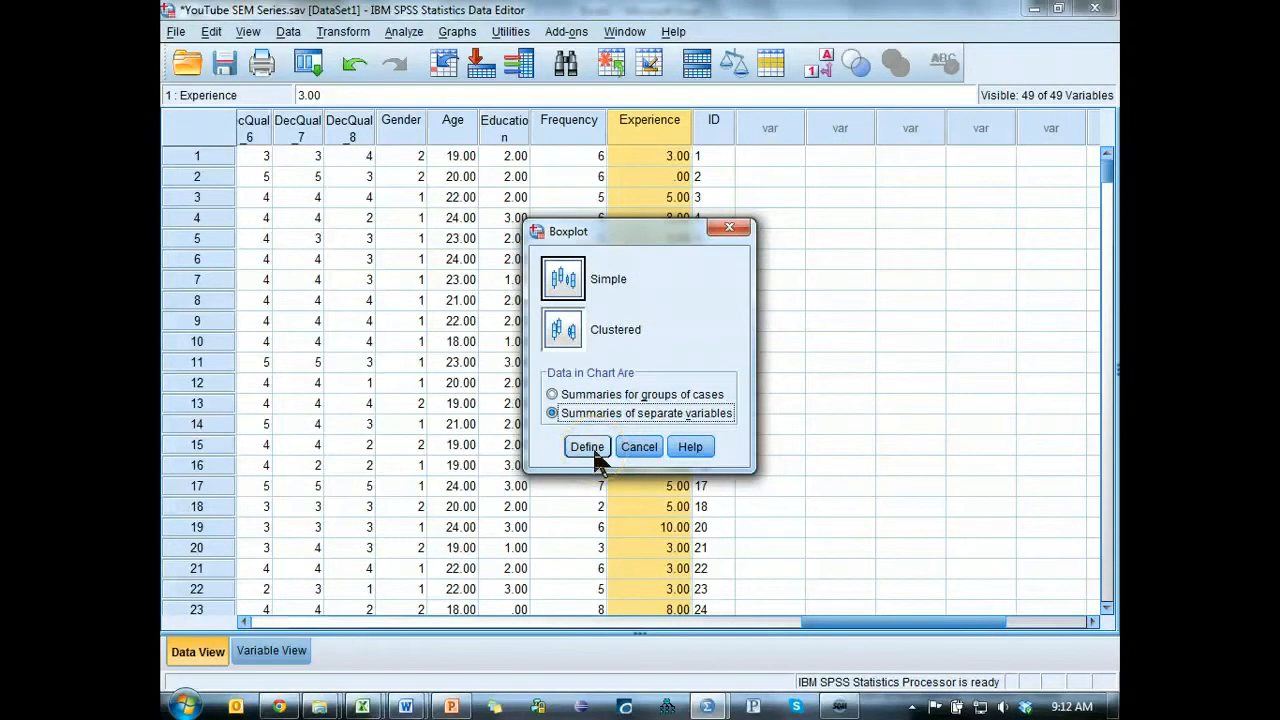
pyautogui.click(590, 447)
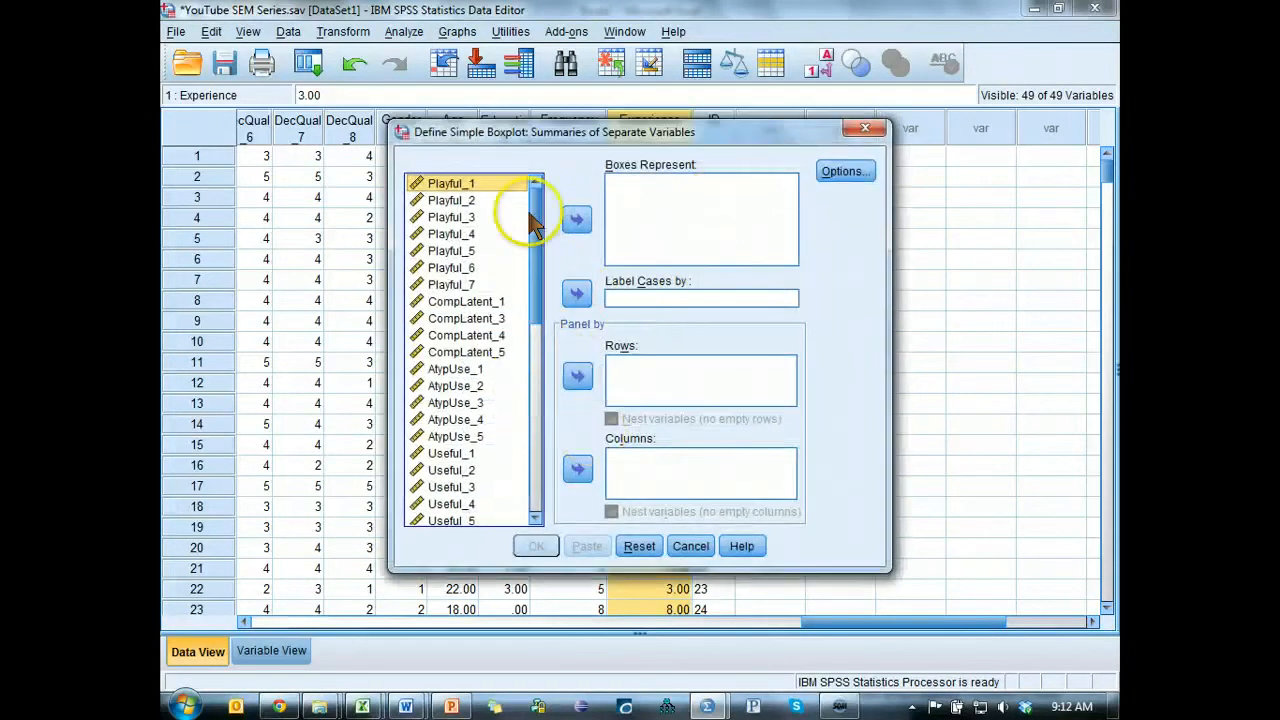
# Plot Age, Education, Frequency and Experience as the boxes, label the cases by ID, and generate the boxplot.
pyautogui.moveTo(537, 235); pyautogui.dragTo(535, 522)
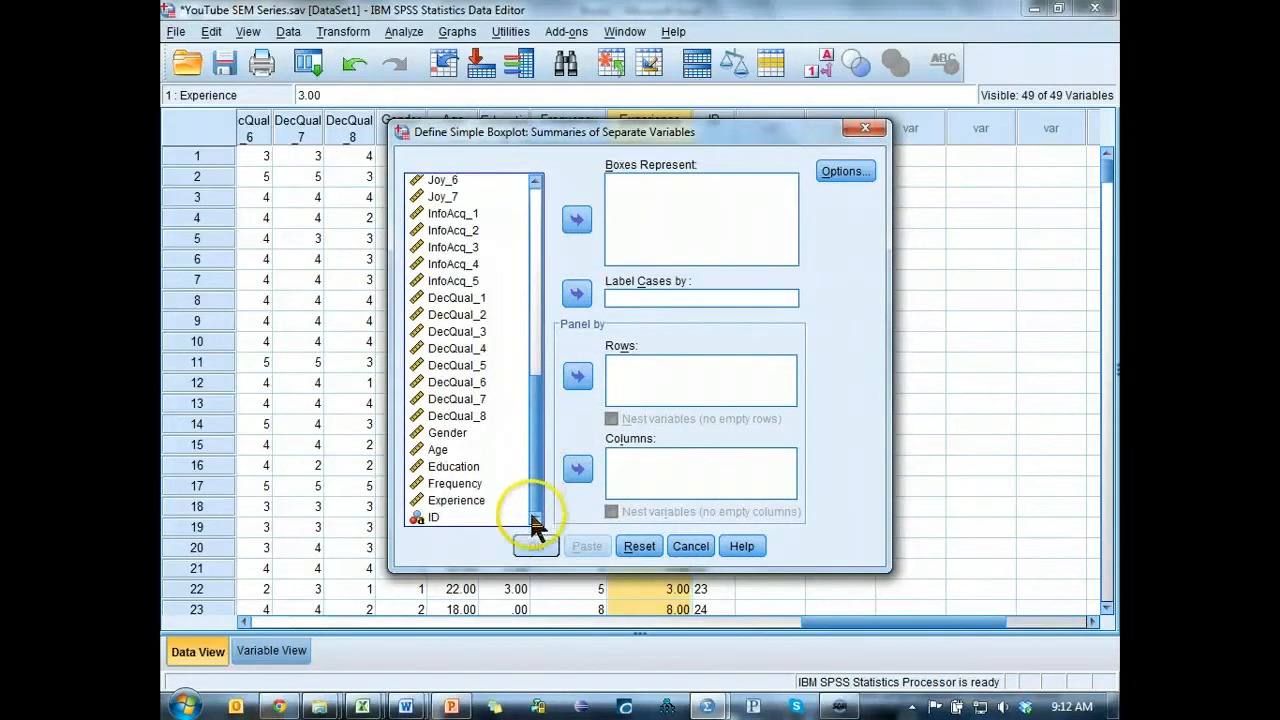
pyautogui.click(446, 450)
pyautogui.keyDown('shift'); pyautogui.click(464, 497); pyautogui.keyUp('shift')
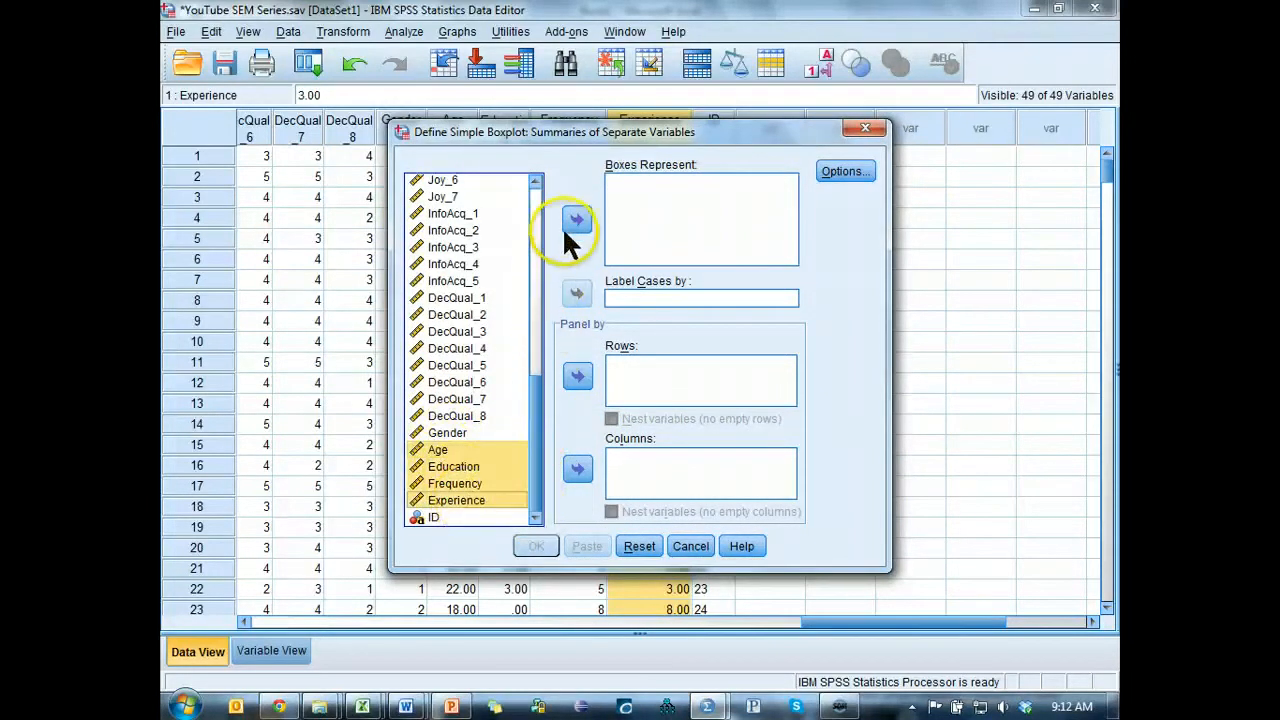
pyautogui.click(577, 219)
pyautogui.click(627, 298)
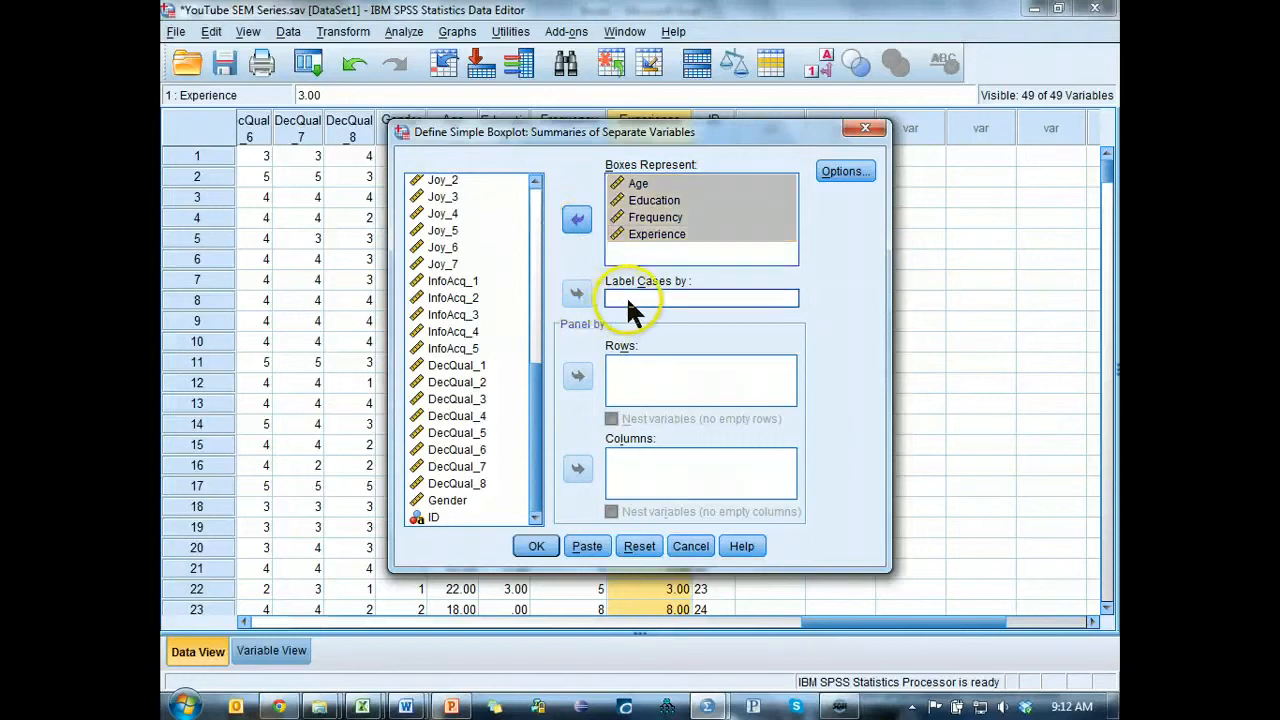
pyautogui.click(433, 517)
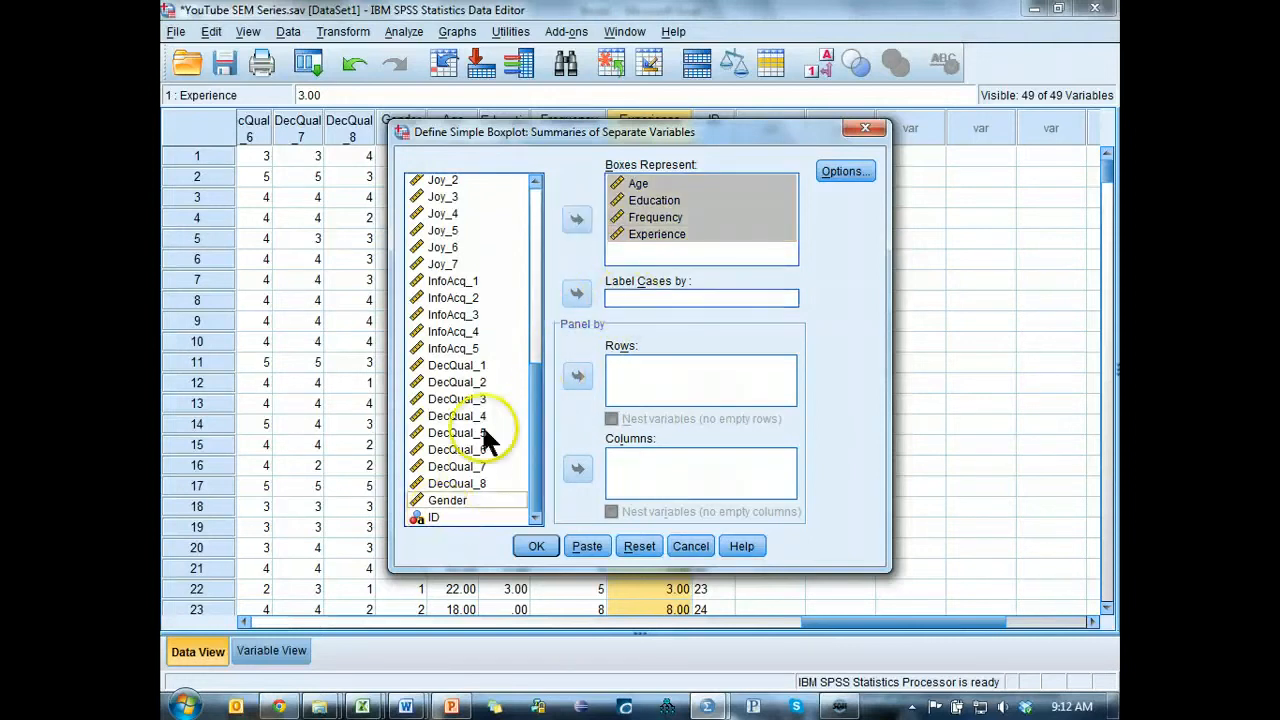
pyautogui.click(577, 293)
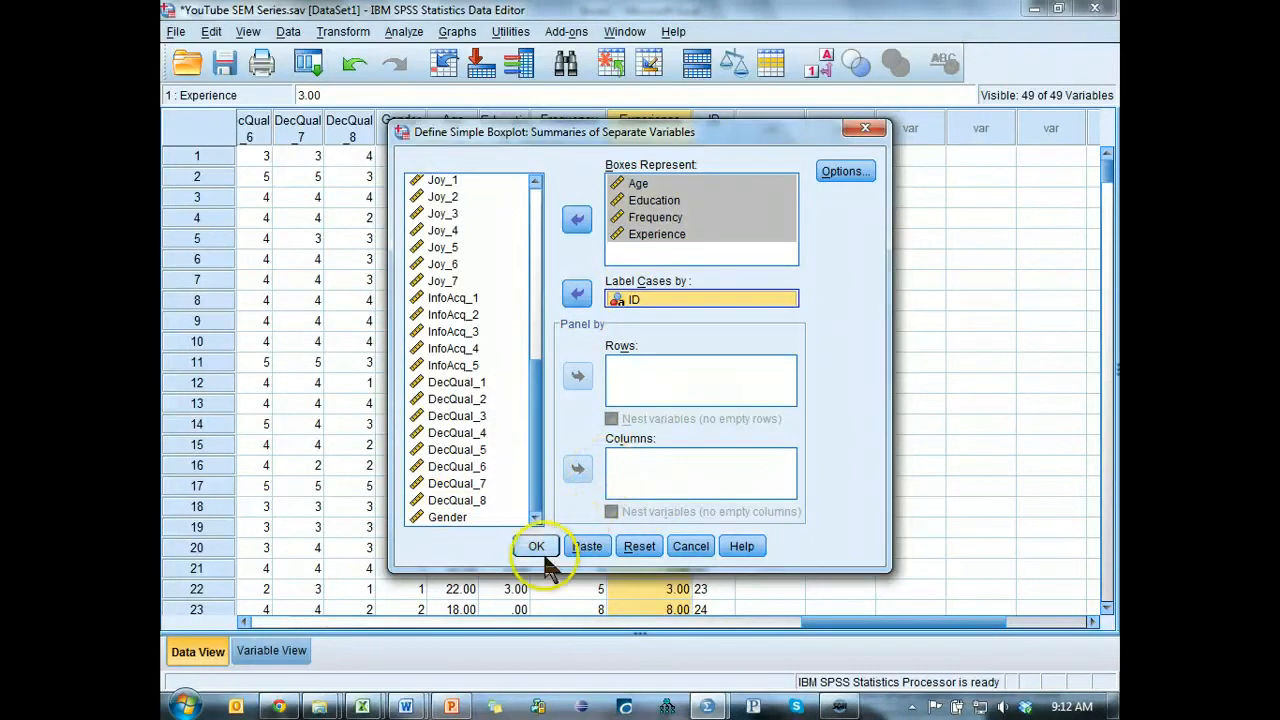
pyautogui.click(536, 546)
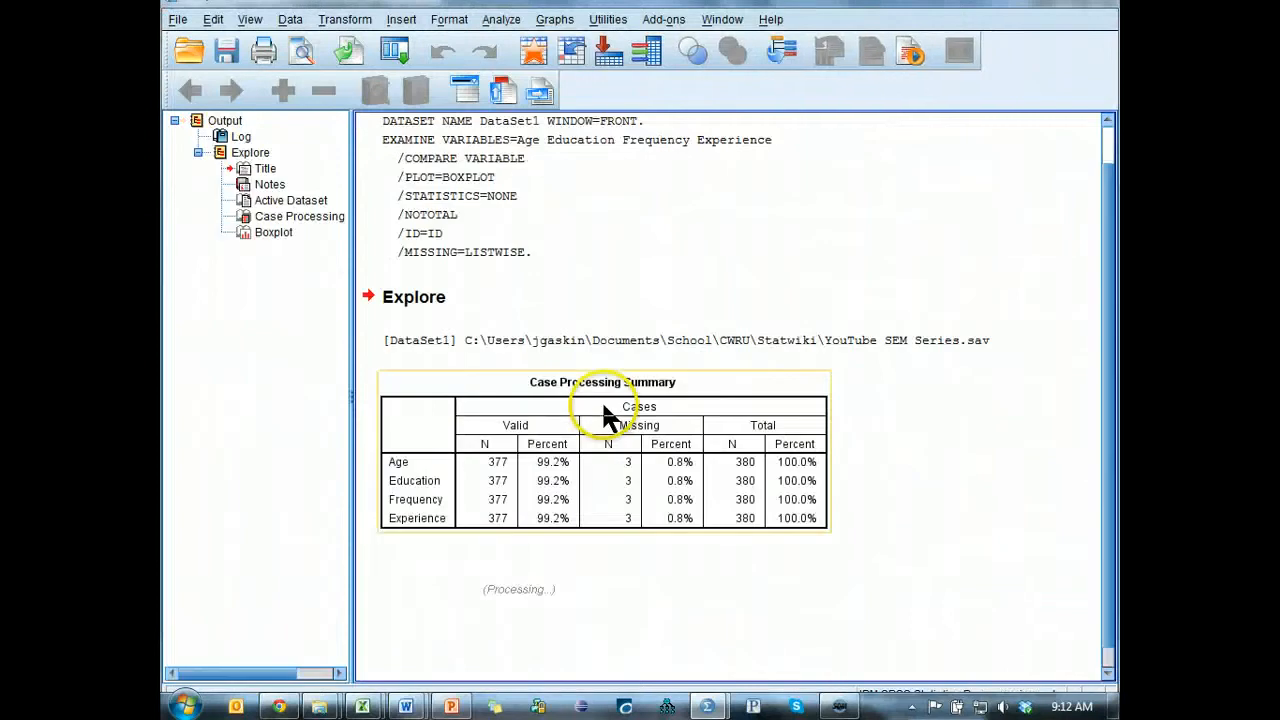
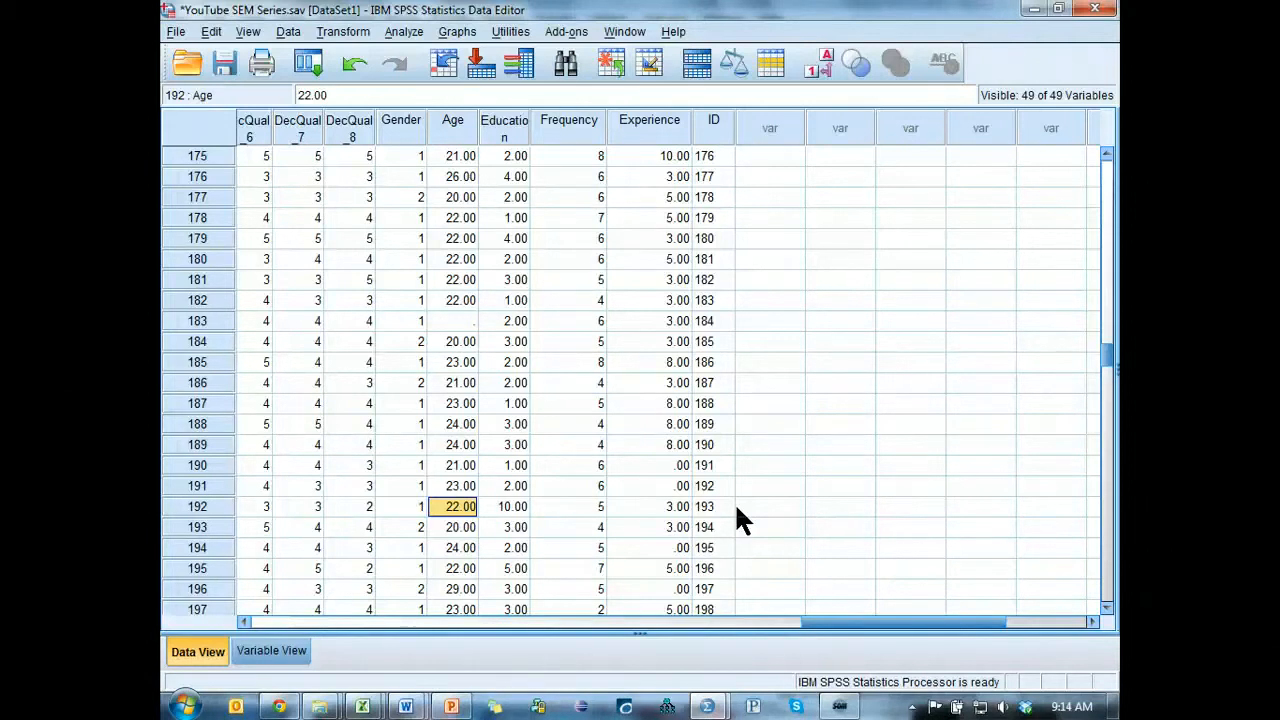
# Run descriptive statistics on the Education variable with mean, standard deviation, minimum and maximum.
pyautogui.press('Right')
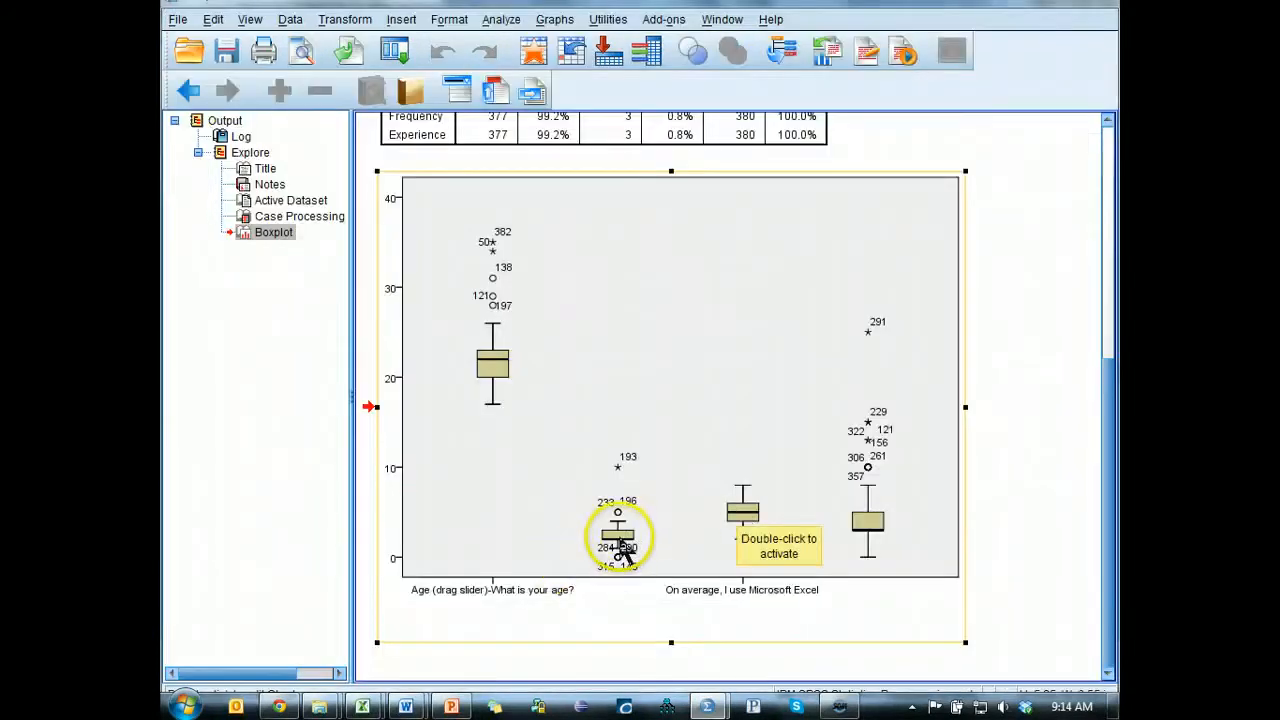
pyautogui.scroll(5, 677, 449)
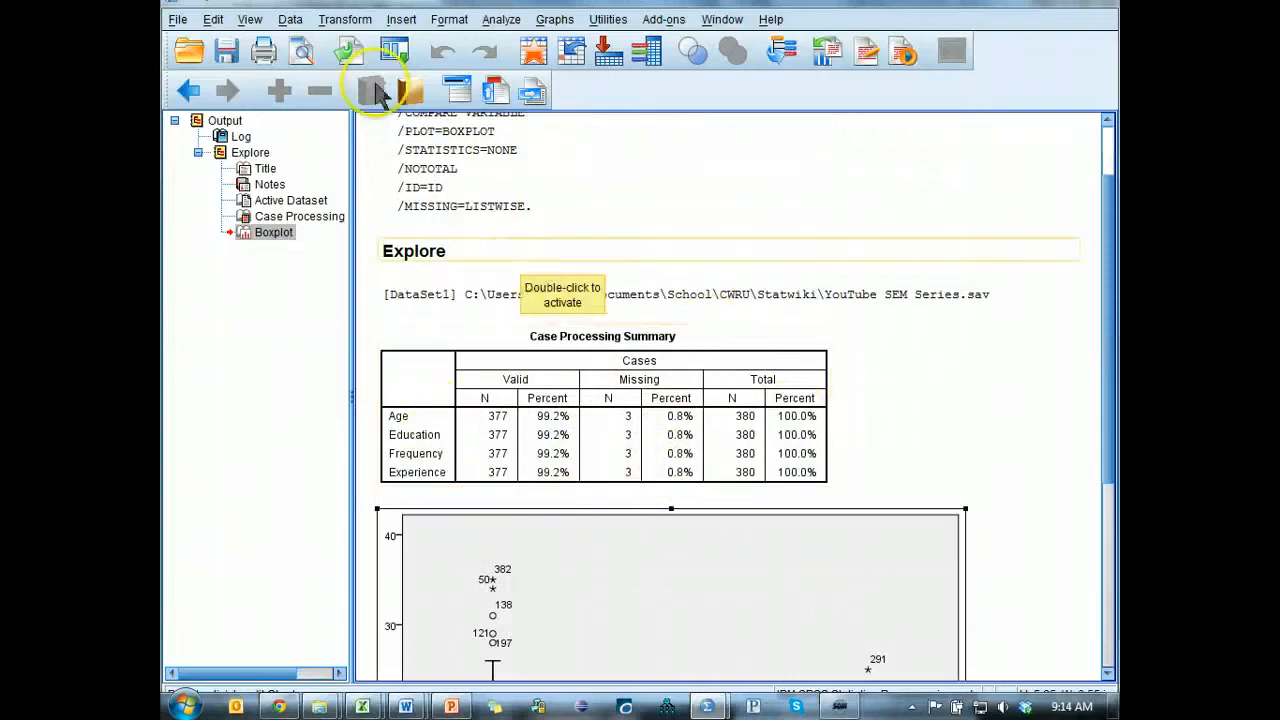
pyautogui.click(396, 52)
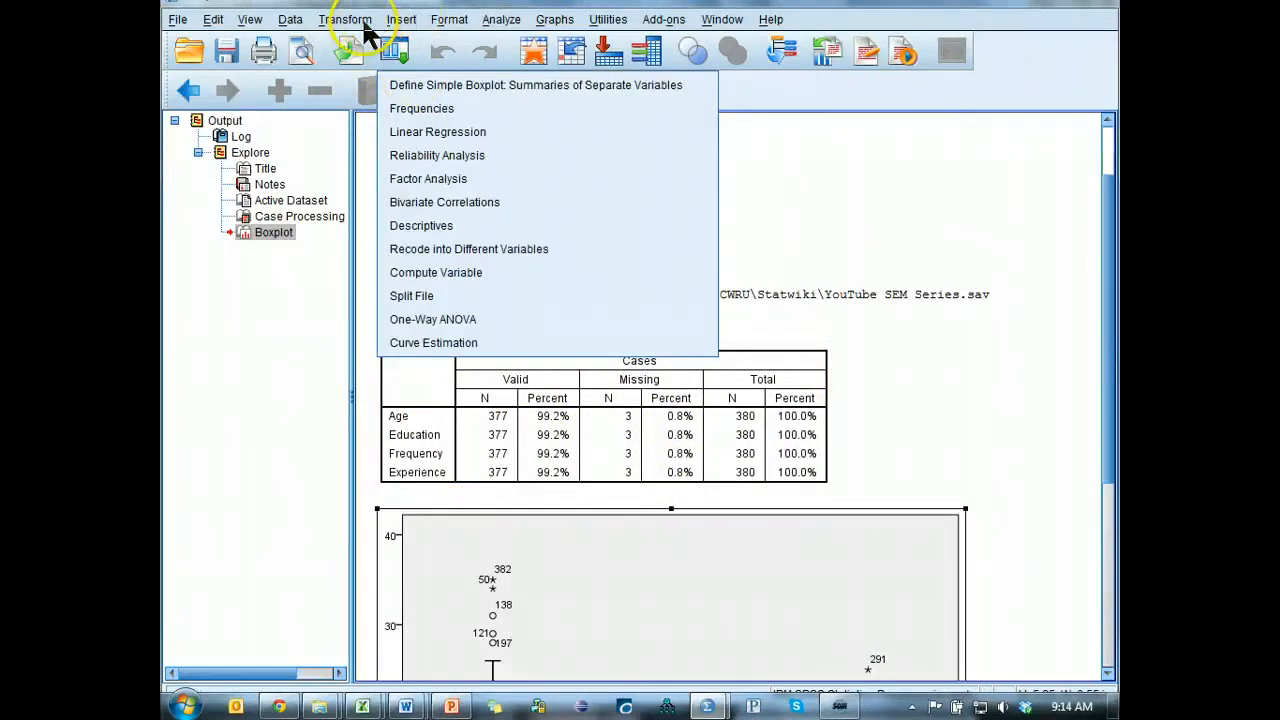
pyautogui.click(501, 19)
pyautogui.moveTo(605, 70)
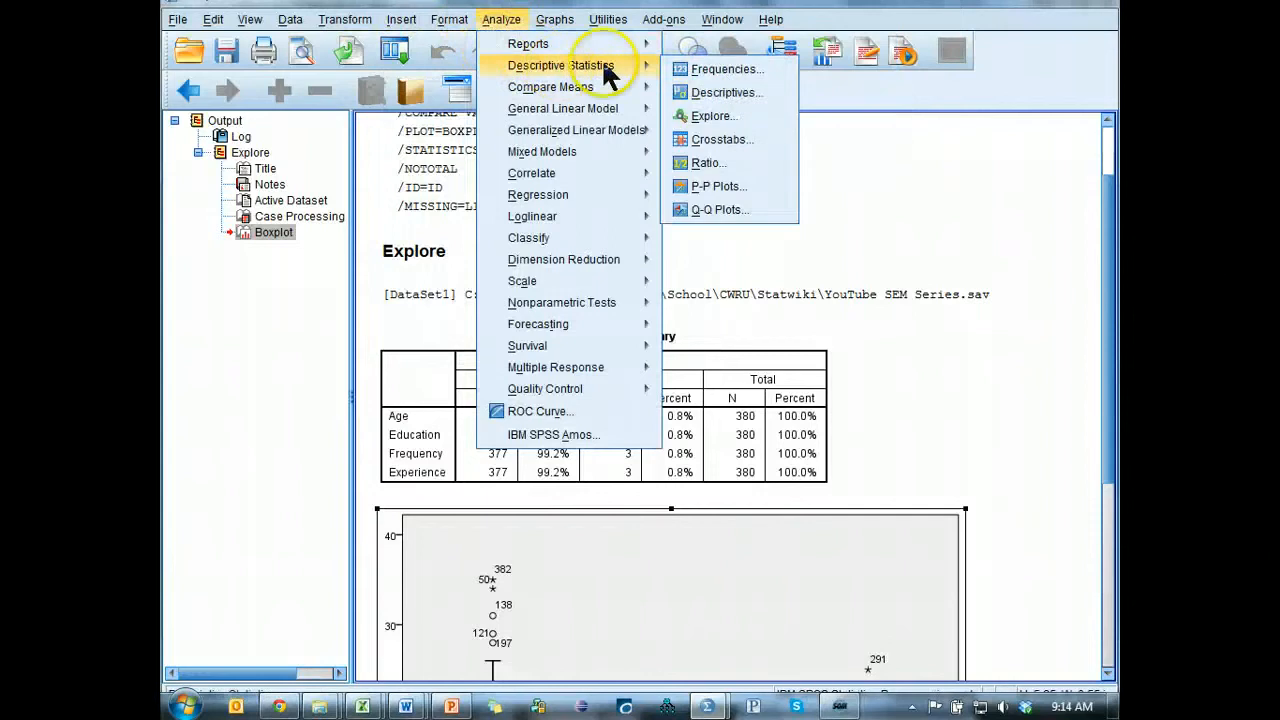
pyautogui.click(720, 92)
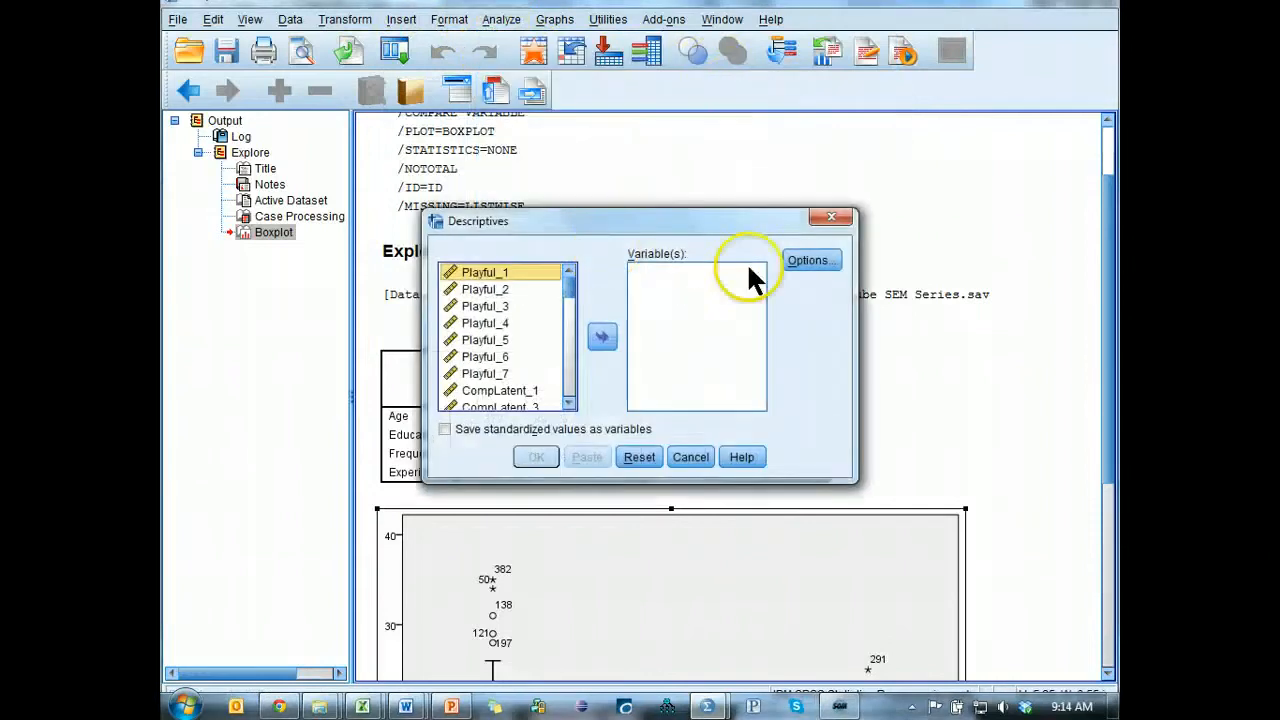
pyautogui.moveTo(569, 282); pyautogui.dragTo(551, 434)
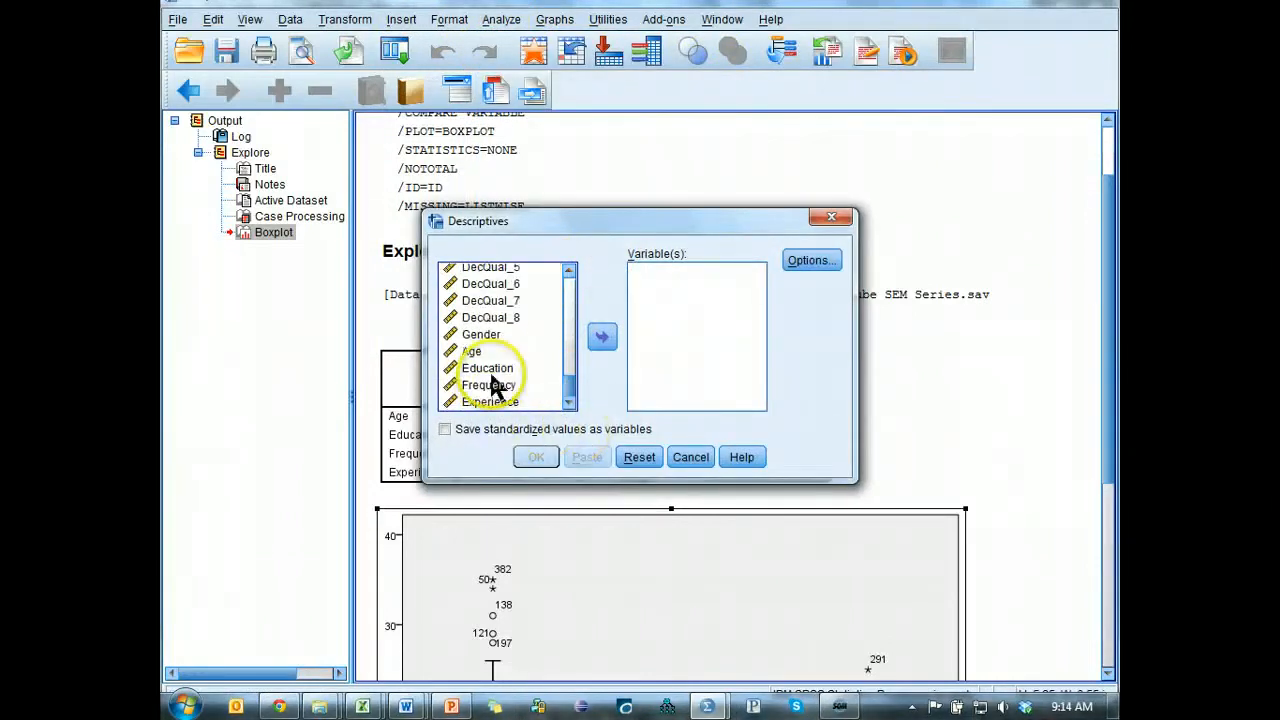
pyautogui.click(495, 368)
pyautogui.click(602, 337)
pyautogui.click(811, 260)
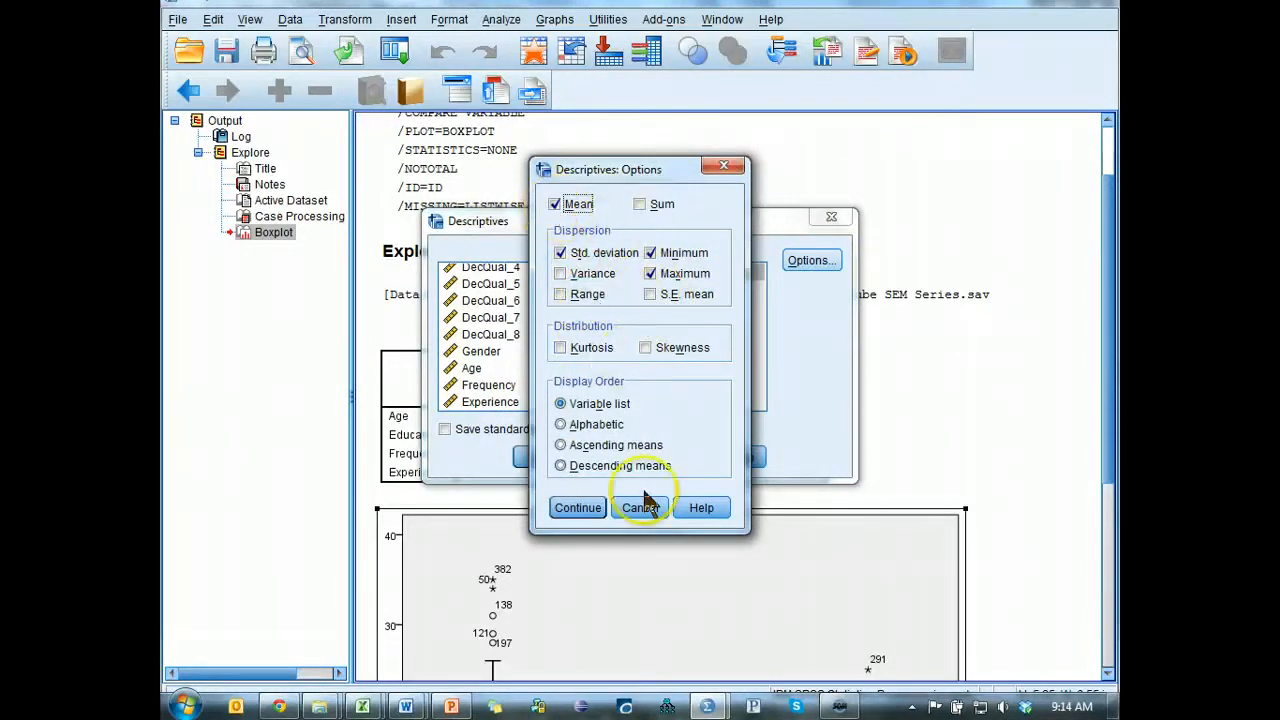
pyautogui.click(580, 508)
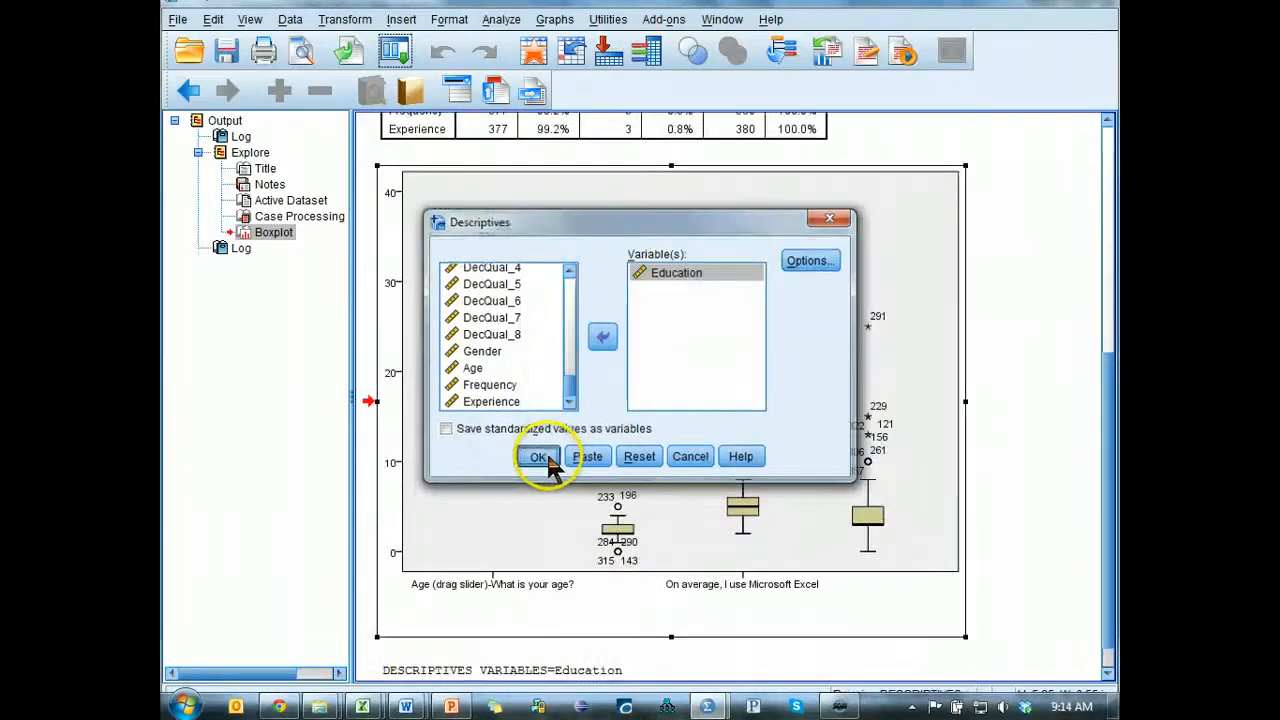
pyautogui.click(546, 455)
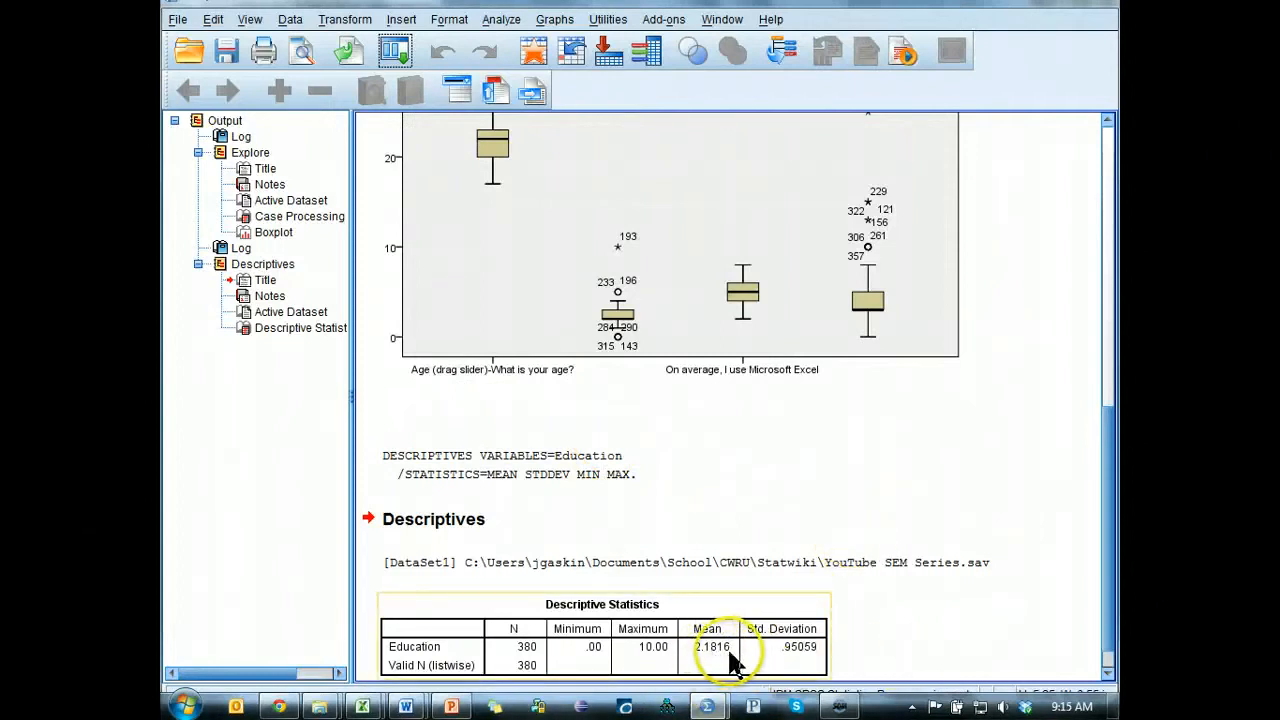
# Set the Education value of the case with ID 193 to 2 in the data editor.
pyautogui.hotkey('alt', 'Tab')
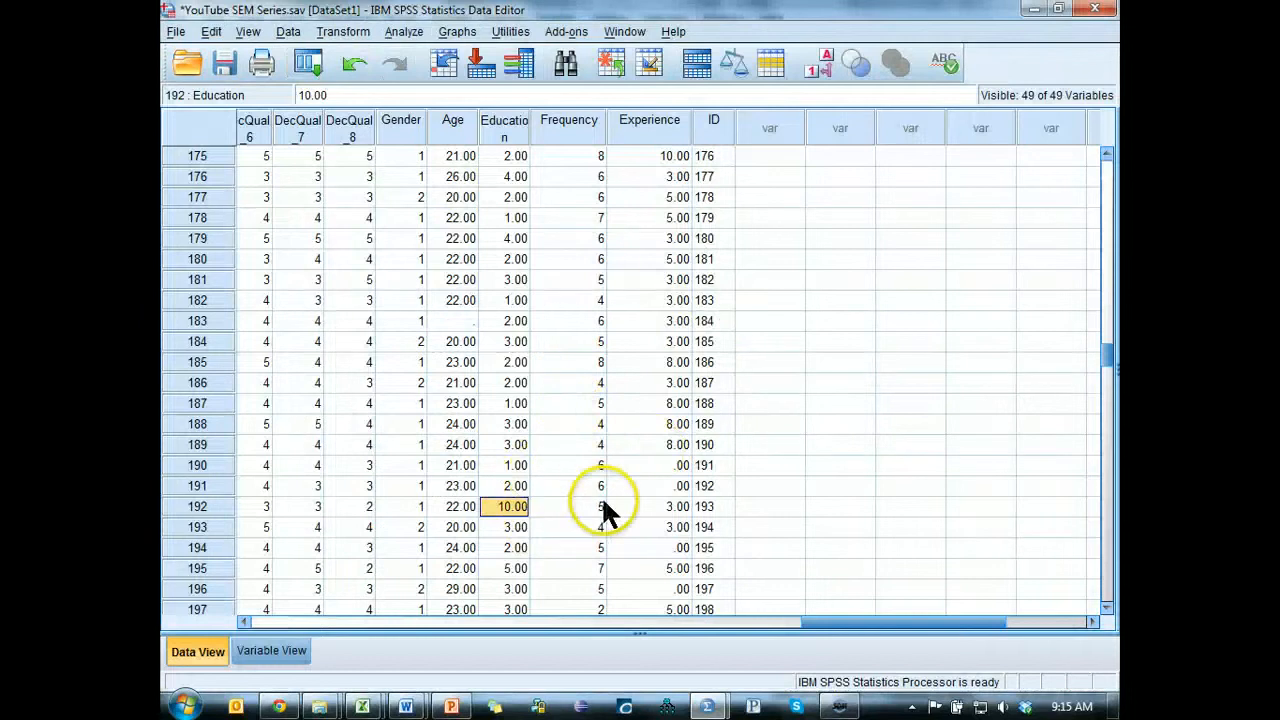
pyautogui.write('2')
pyautogui.press('Return')
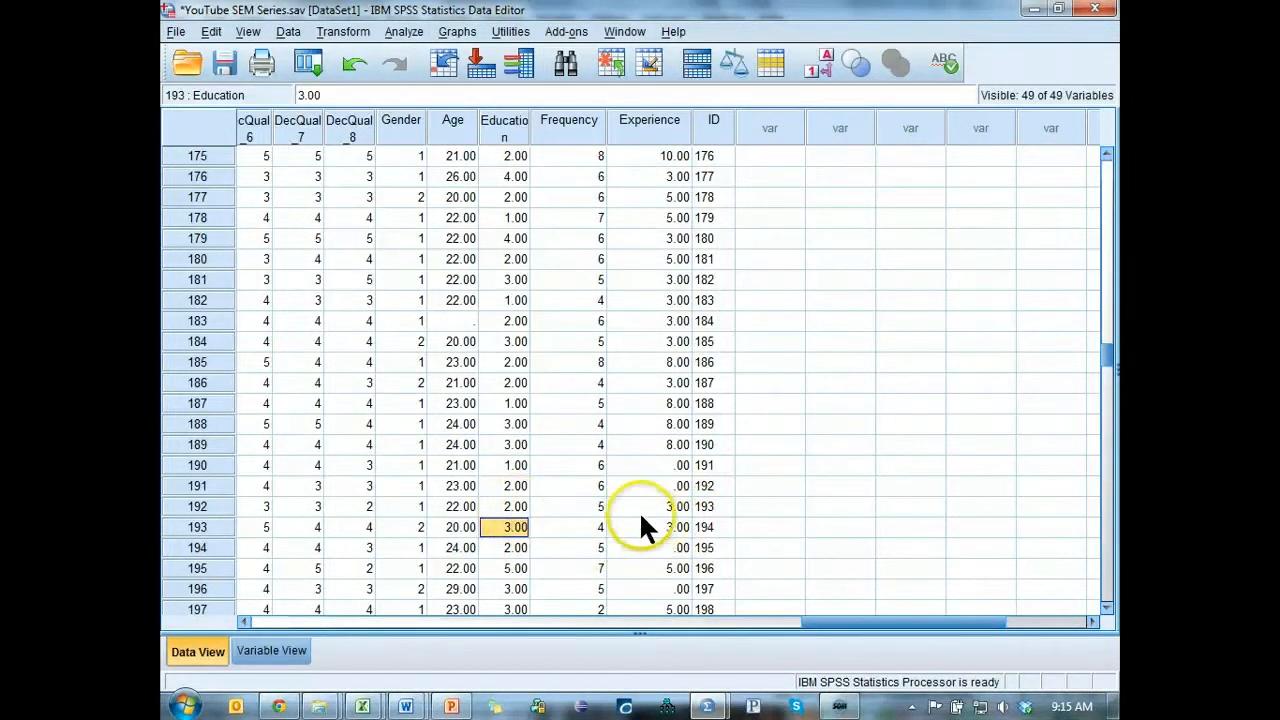
# Examine the boxplot in the output for further outliers, especially the extreme case flagged for Experience.
pyautogui.hotkey('alt', 'Tab')
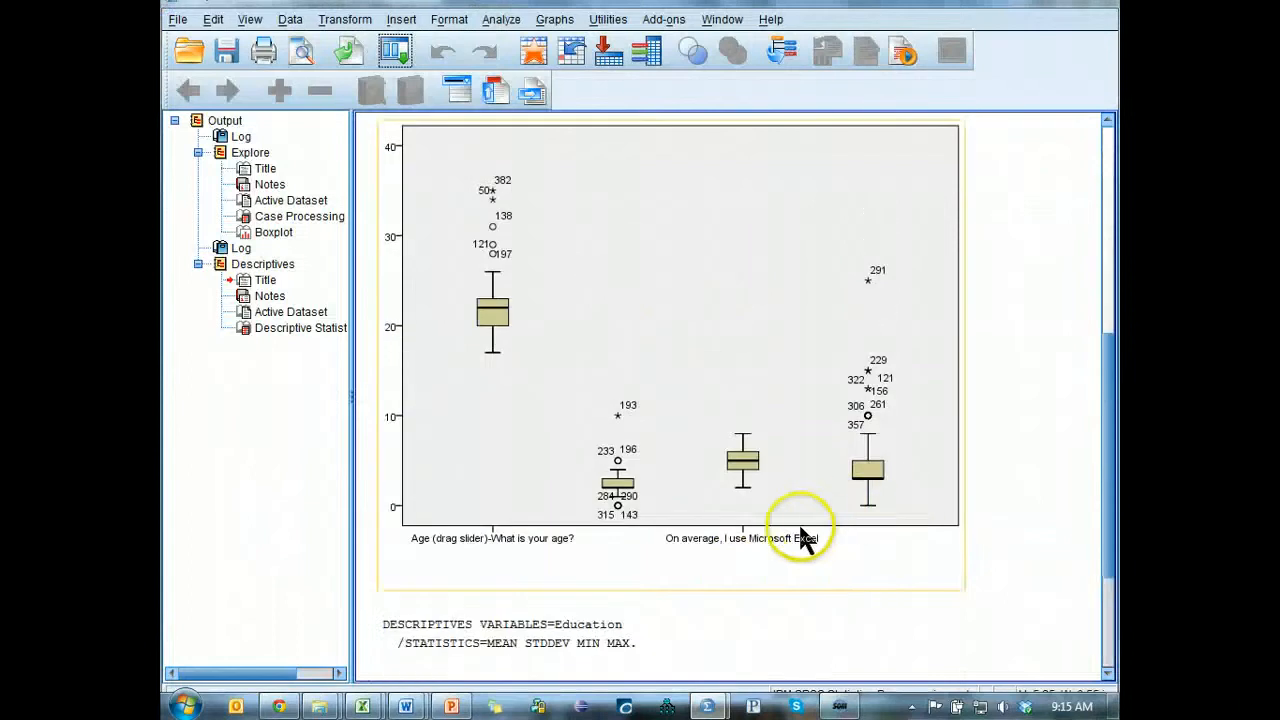
pyautogui.scroll(3, 800, 525)
pyautogui.scroll(-3, 791, 463)
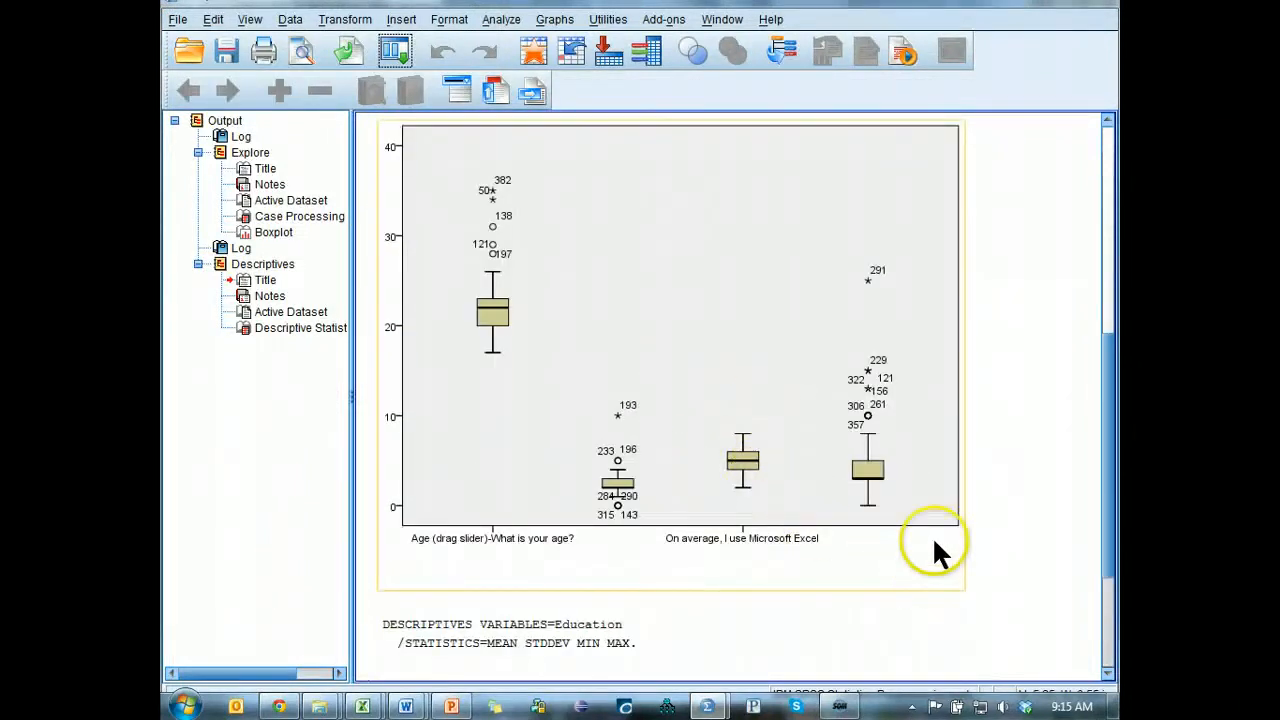
pyautogui.scroll(3, 900, 480)
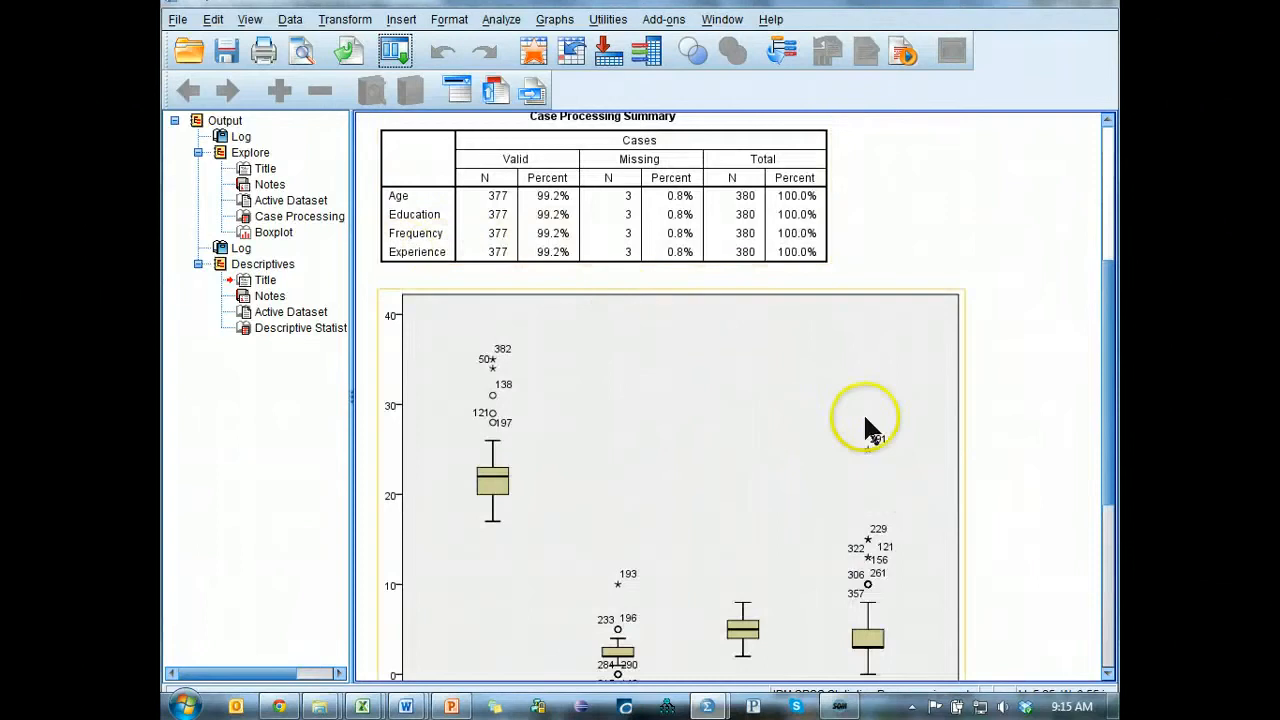
pyautogui.scroll(-3, 866, 423)
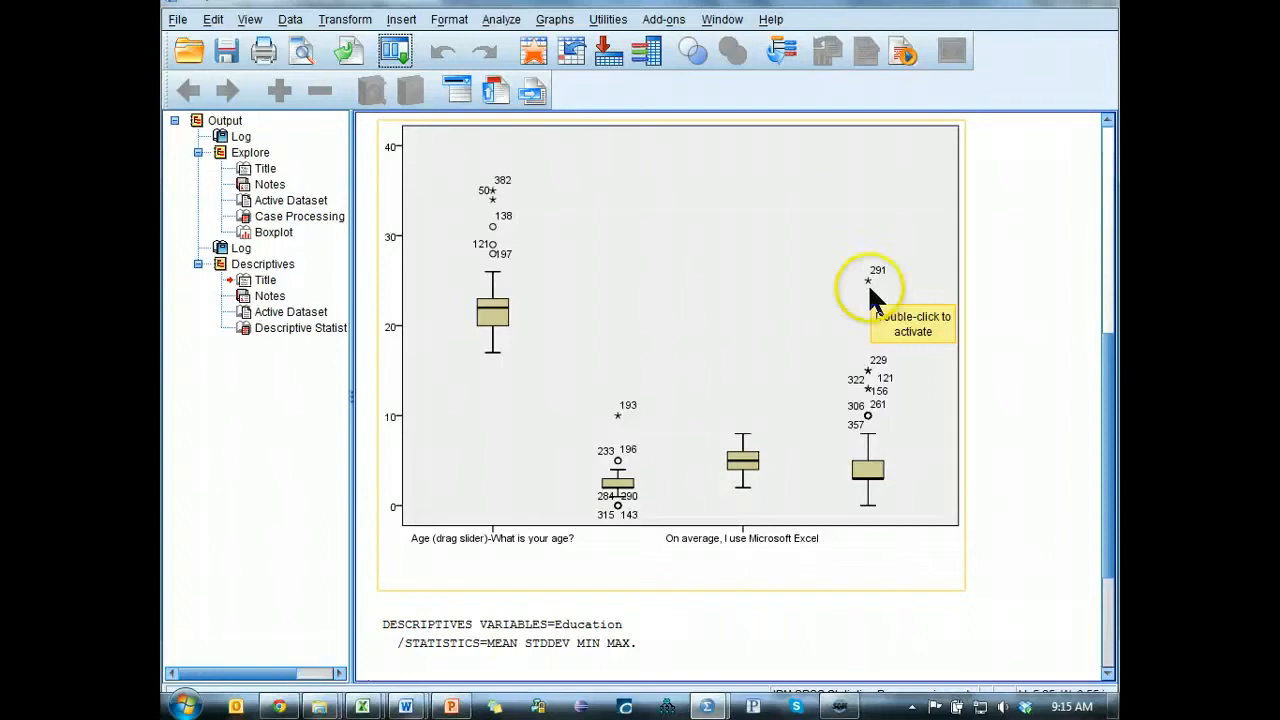
pyautogui.click(970, 390)
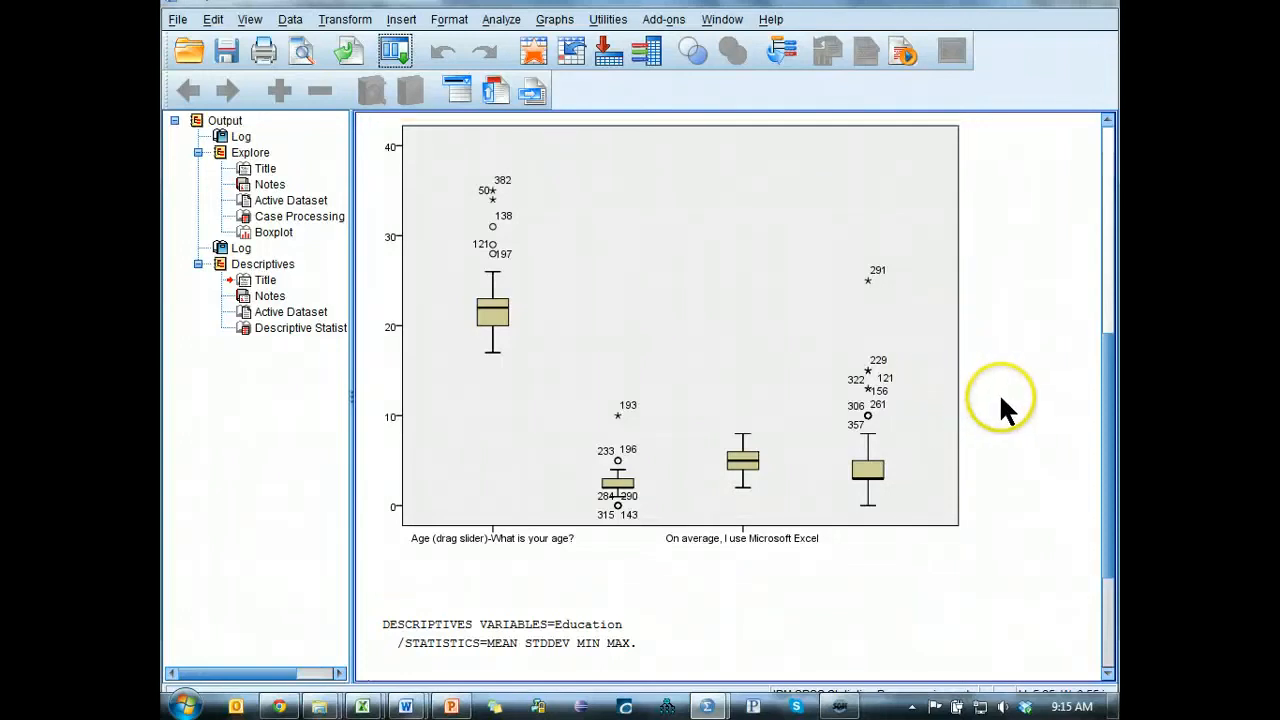
pyautogui.click(875, 292)
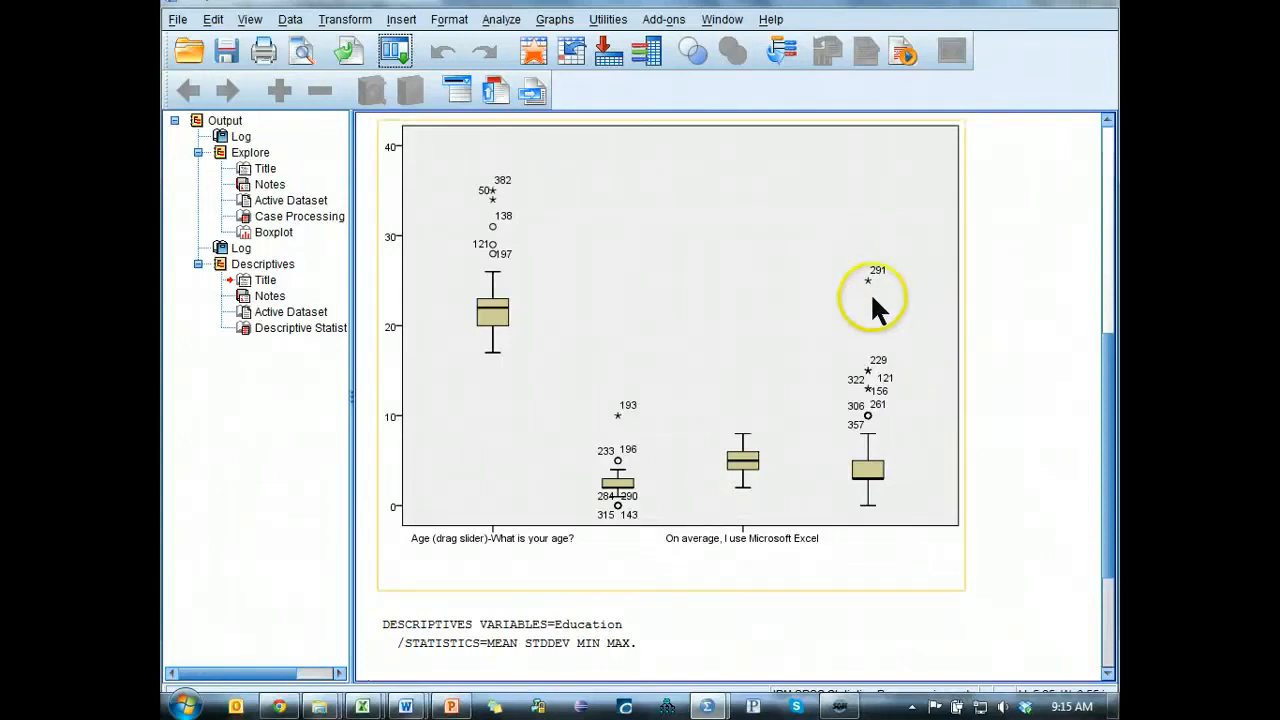
pyautogui.click(883, 444)
# Locate the case with ID 291 in the data editor and compare its Experience value with its Age.
pyautogui.hotkey('alt', 'Tab')
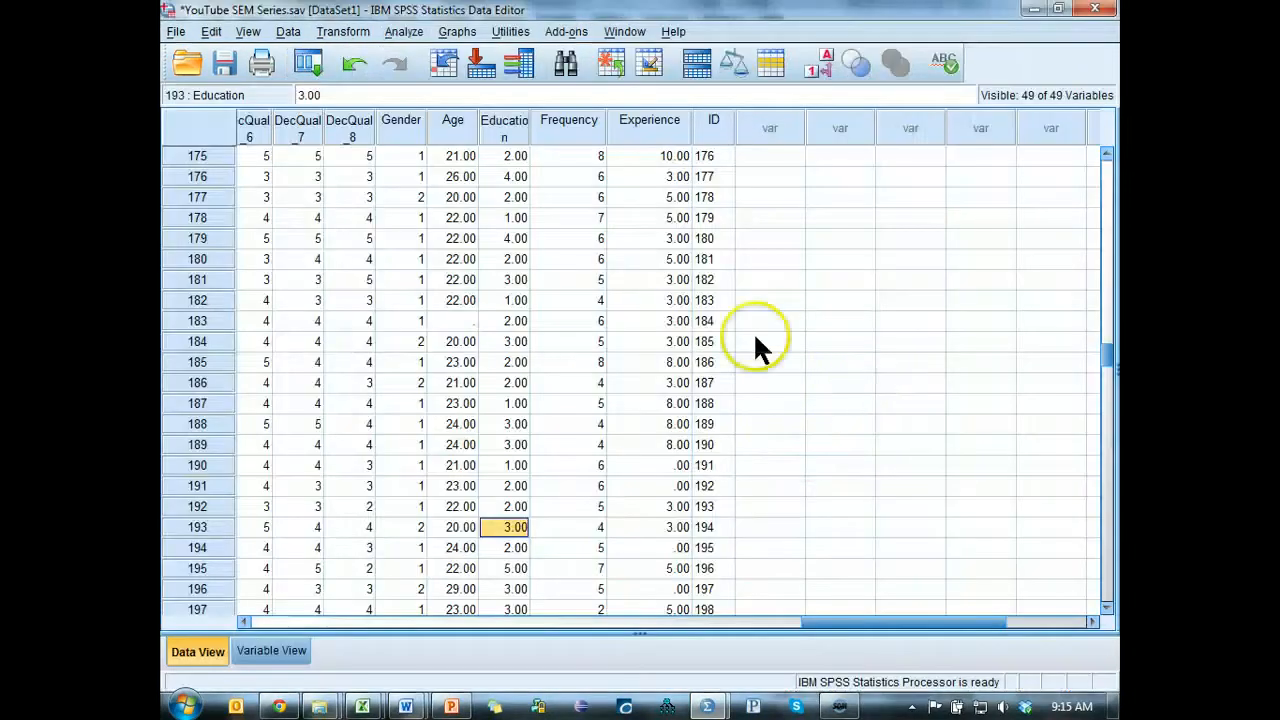
pyautogui.scroll(-20, 712, 425)
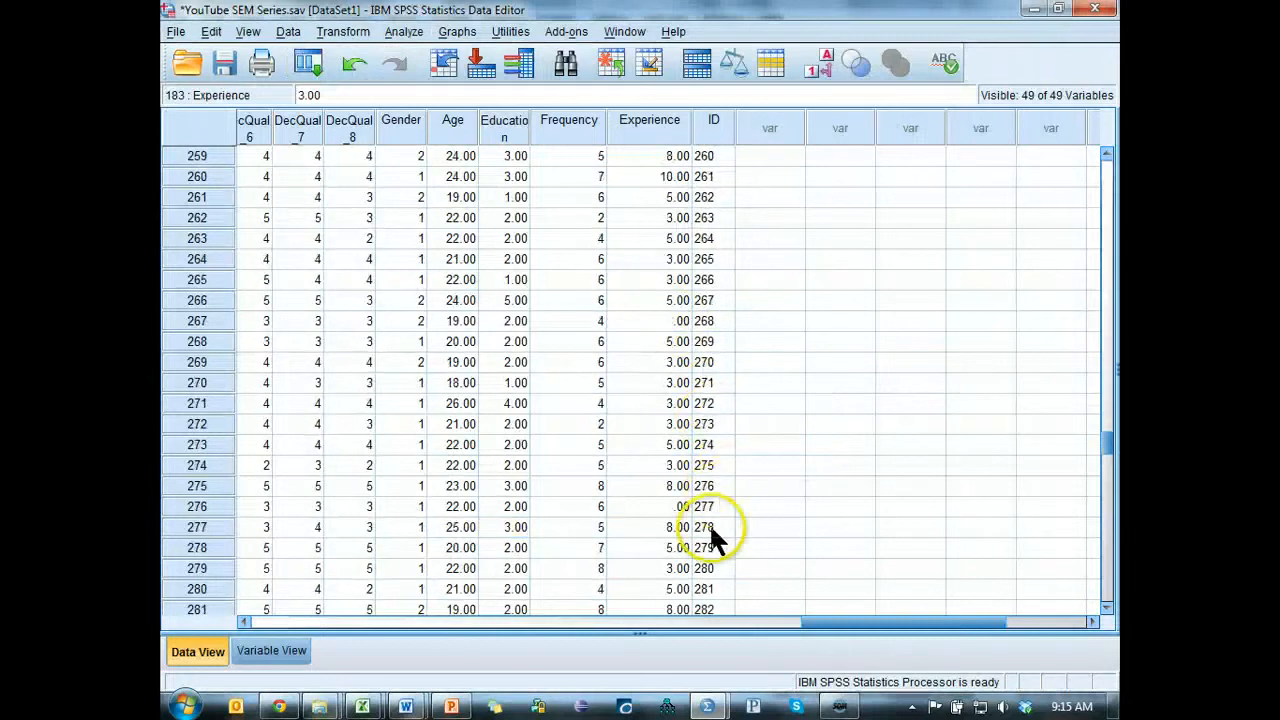
pyautogui.scroll(-4, 709, 525)
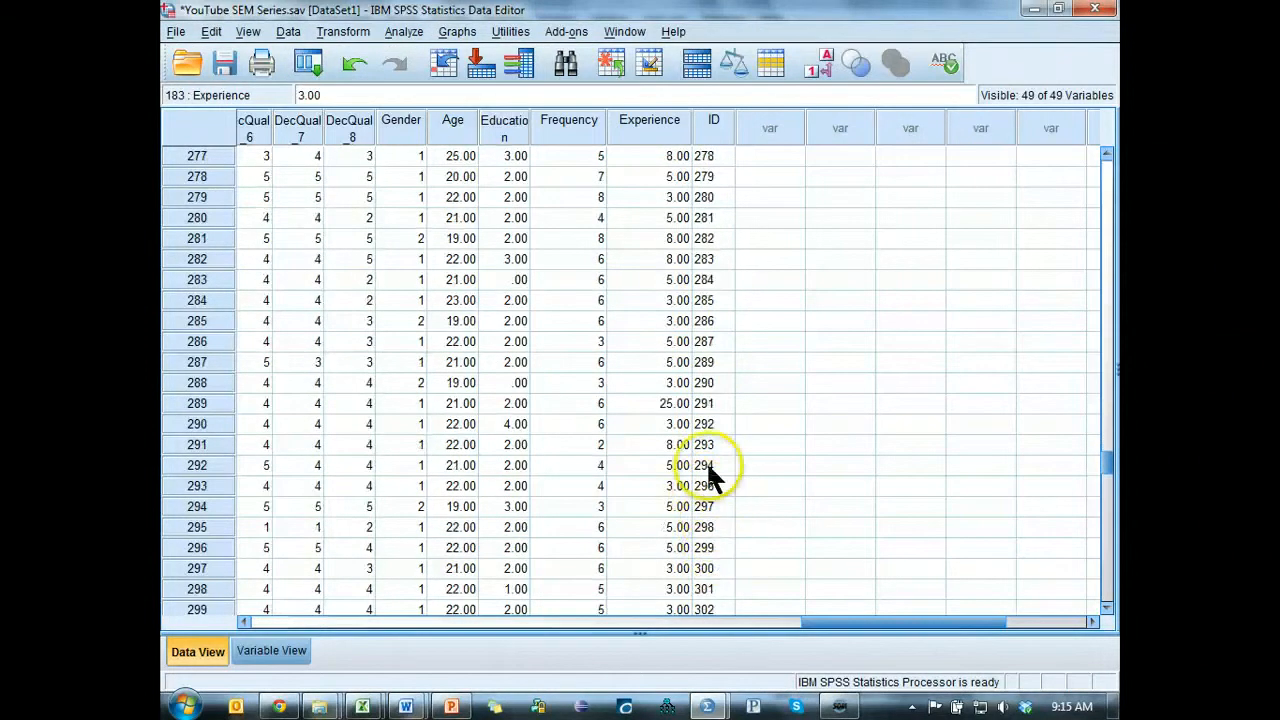
pyautogui.click(706, 405)
pyautogui.click(677, 405)
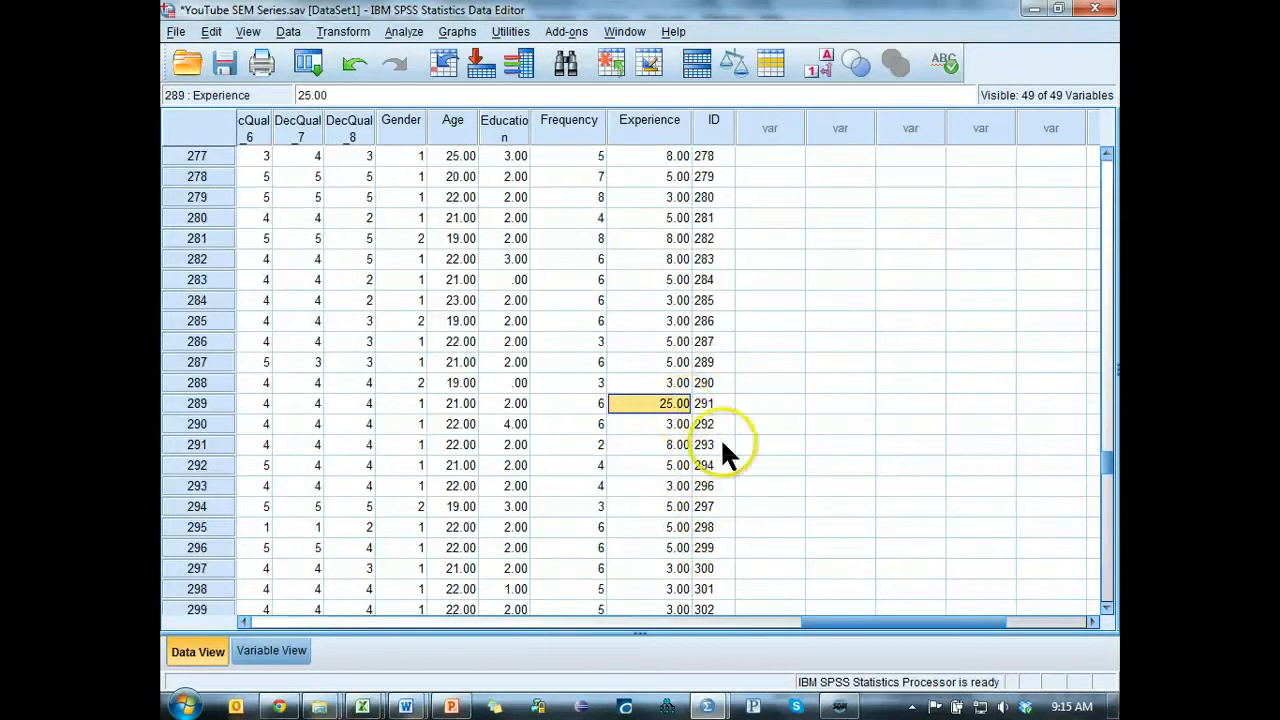
pyautogui.press('Left')
pyautogui.press('Left')
pyautogui.press('Left')
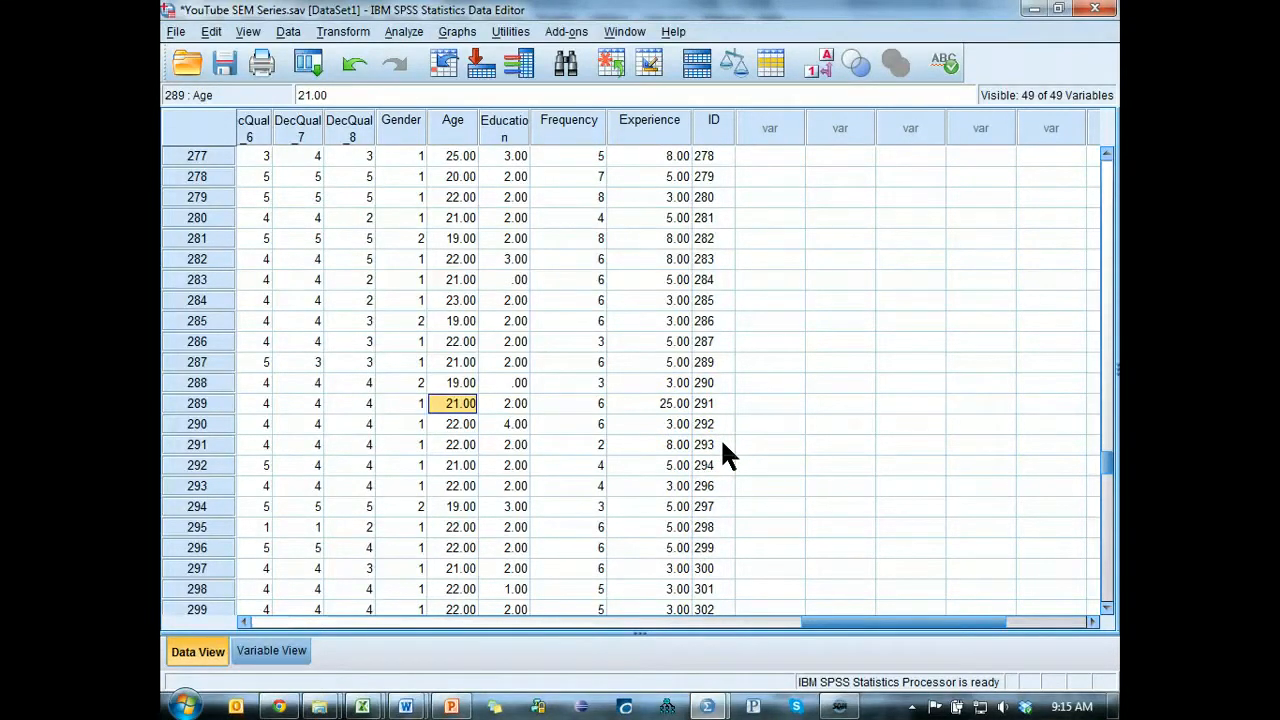
pyautogui.press('Right')
pyautogui.press('Right')
pyautogui.press('Right')
pyautogui.press('Right')
pyautogui.press('Left')
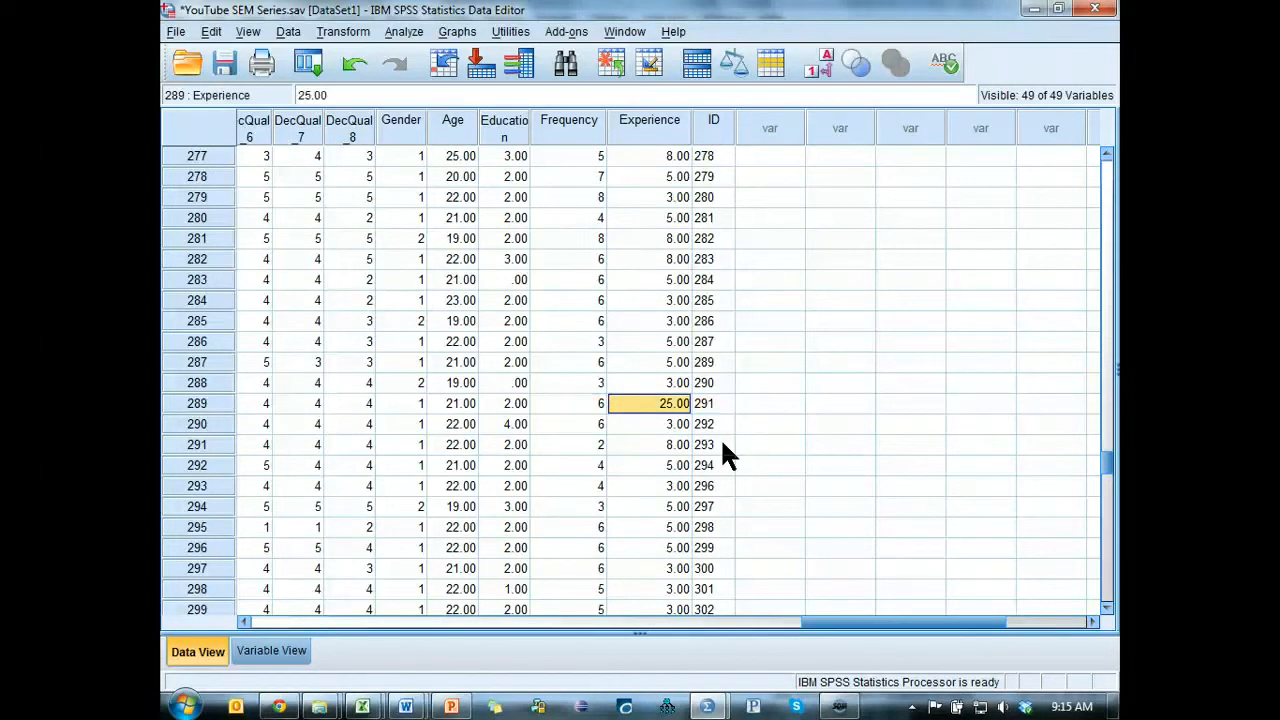
# Run descriptive statistics on the Experience variable in place of Education.
pyautogui.click(403, 31)
pyautogui.click(308, 62)
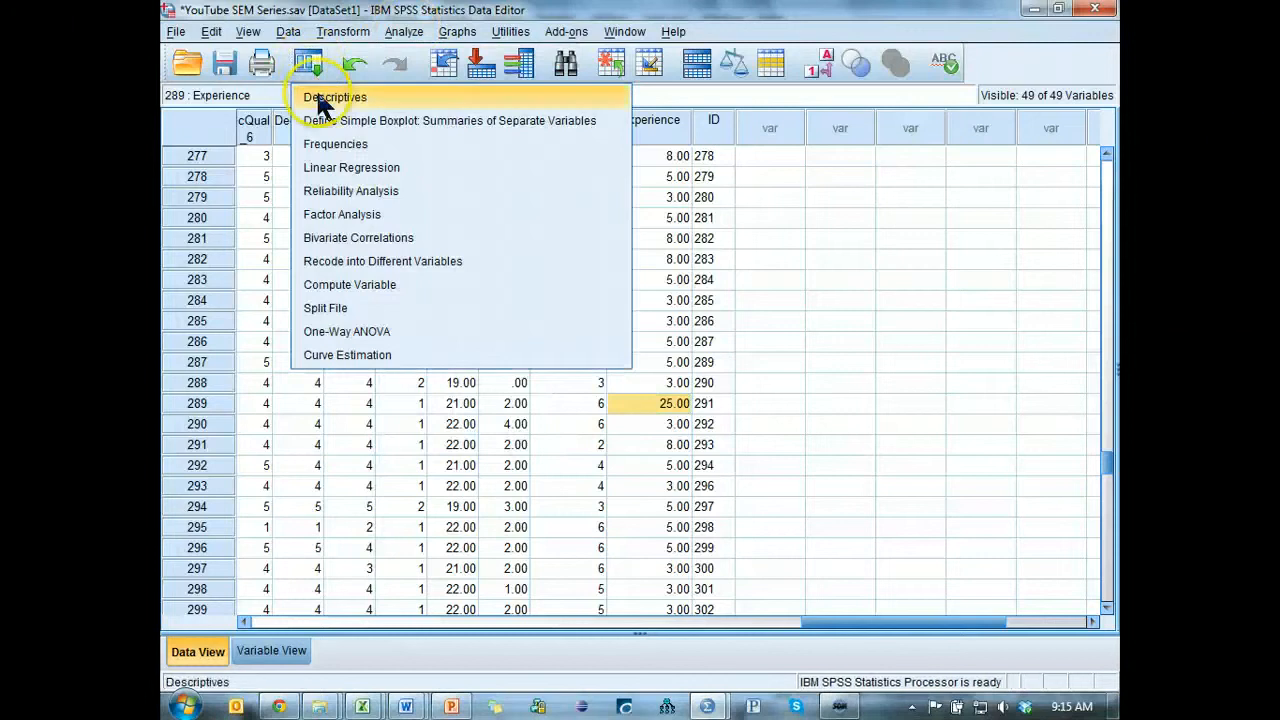
pyautogui.click(320, 98)
pyautogui.click(658, 278)
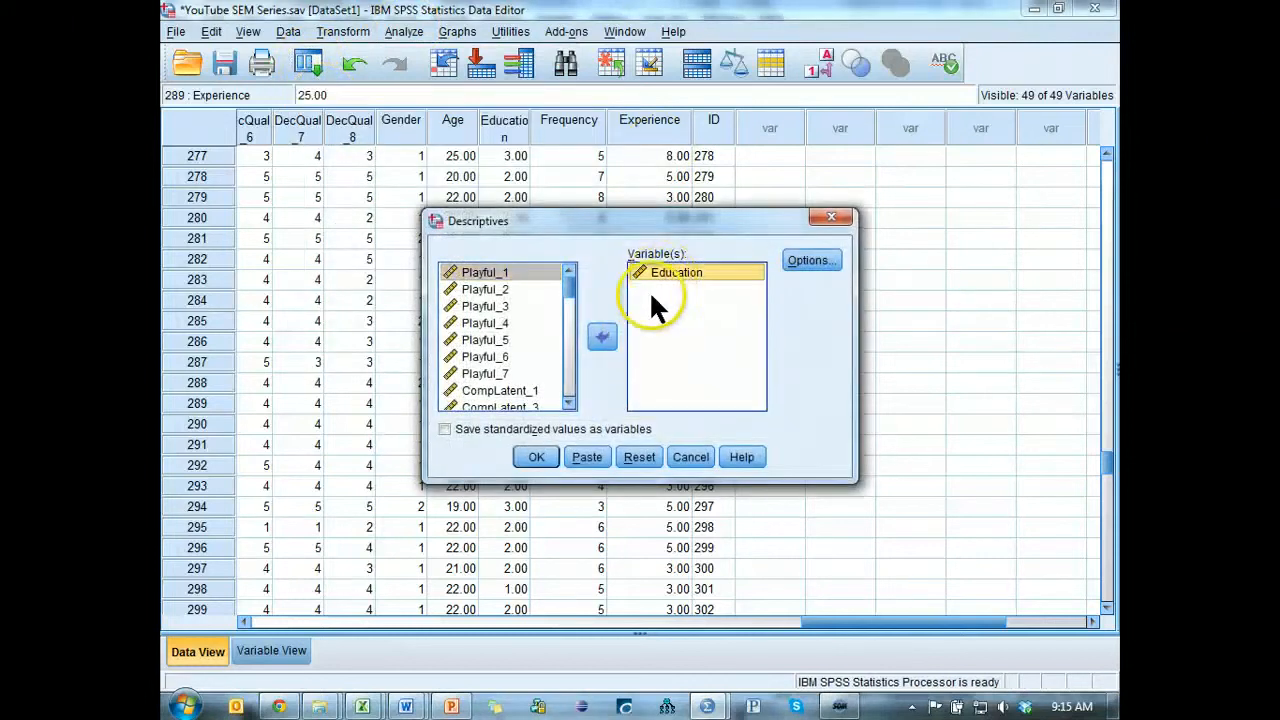
pyautogui.click(601, 336)
pyautogui.scroll(-1, 515, 395)
pyautogui.click(503, 401)
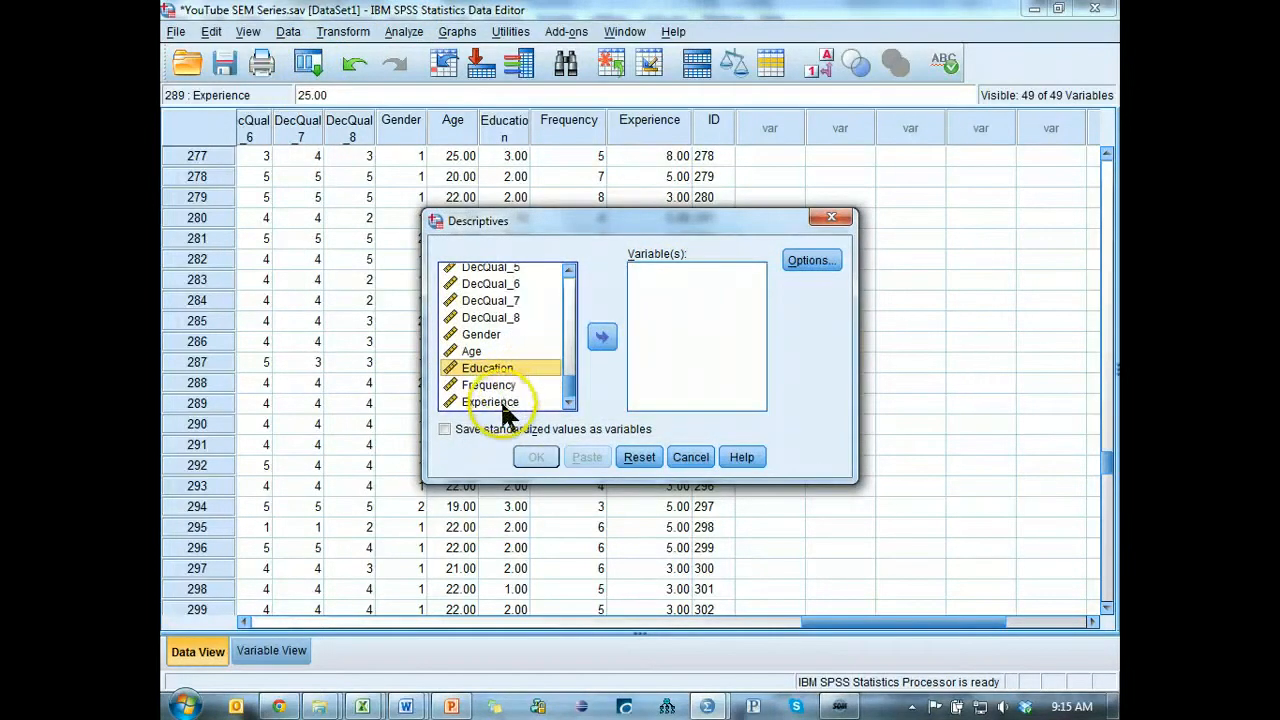
pyautogui.click(601, 336)
pyautogui.click(537, 457)
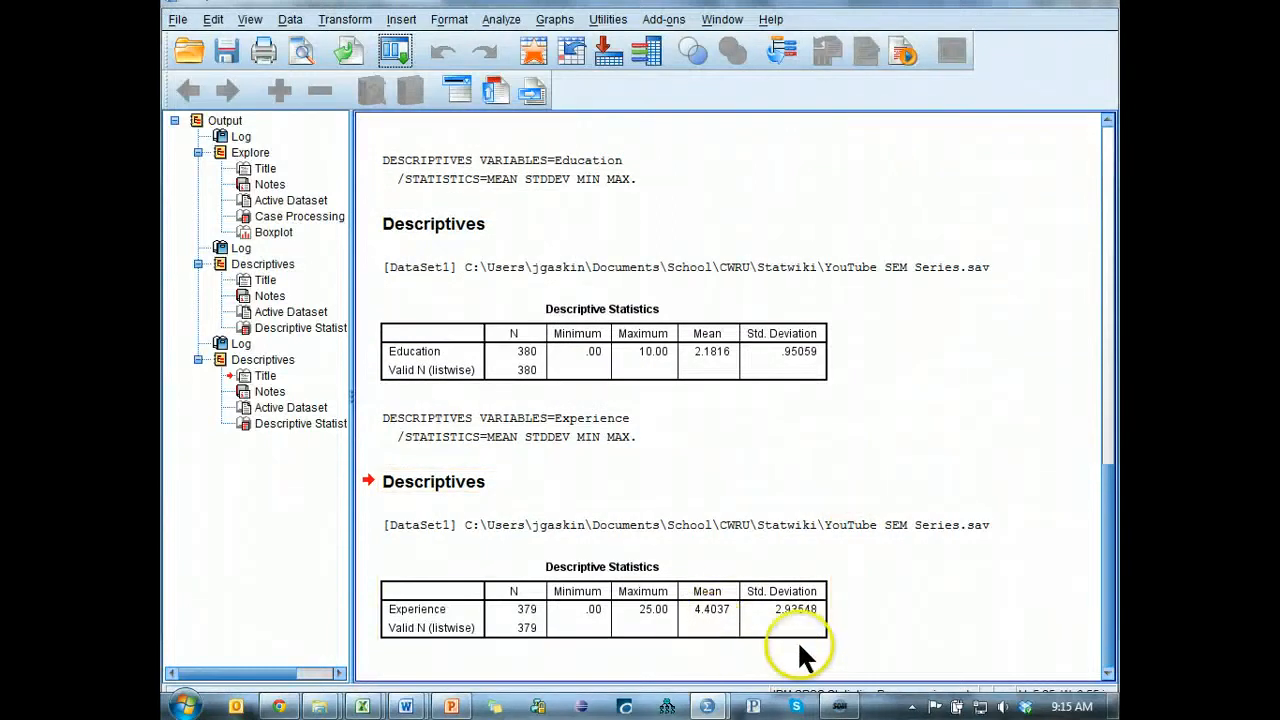
# Set the Experience value of the case with ID 291 to 4.4 in the data editor.
pyautogui.hotkey('alt', 'Tab')
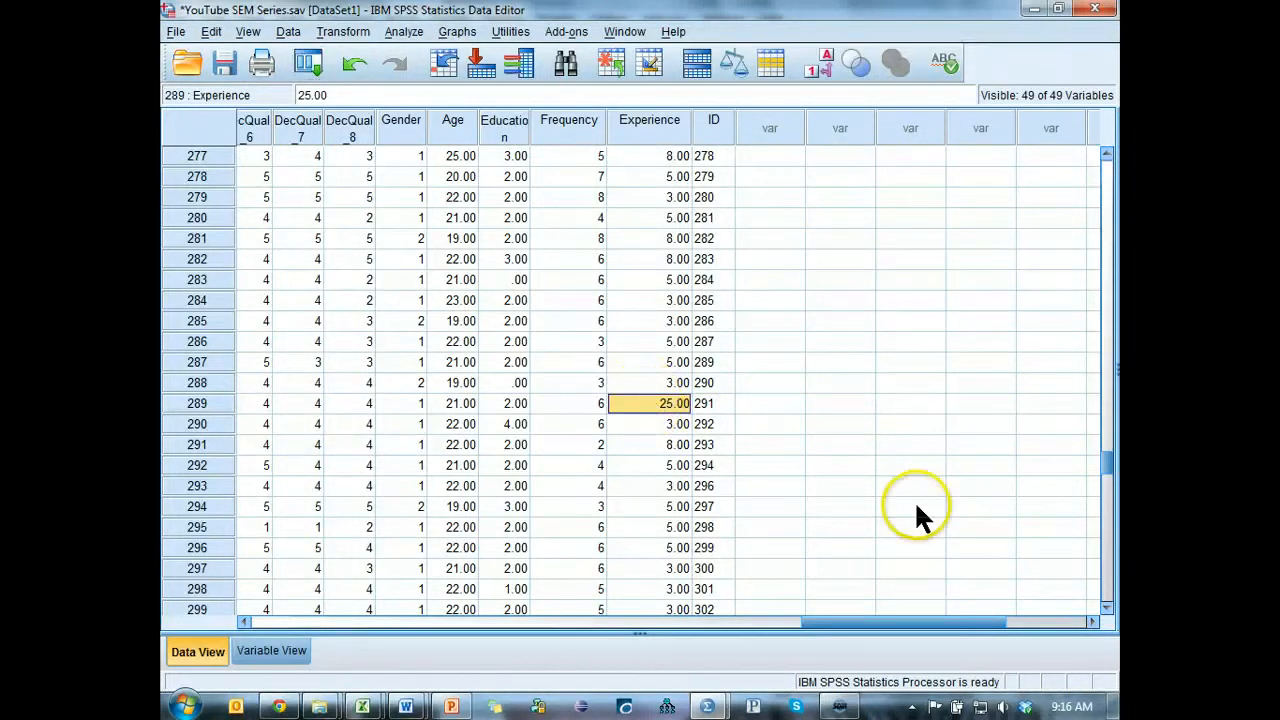
pyautogui.write('4.4')
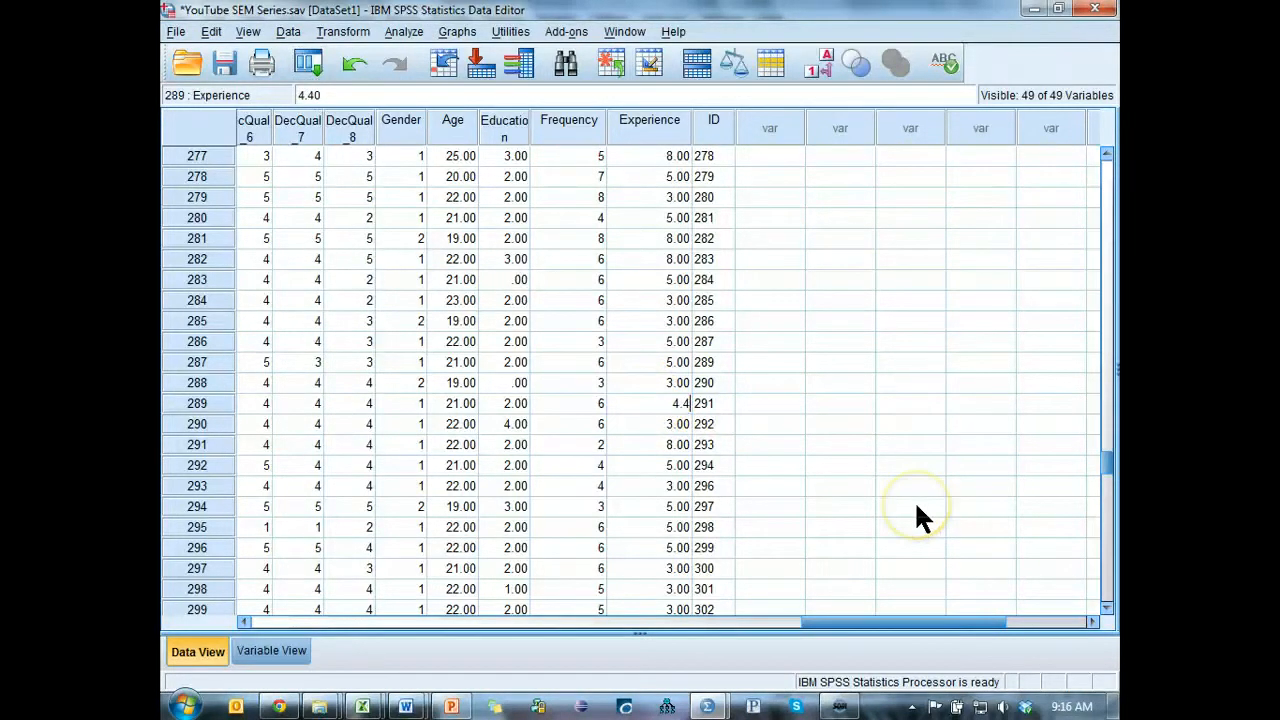
pyautogui.press('Return')
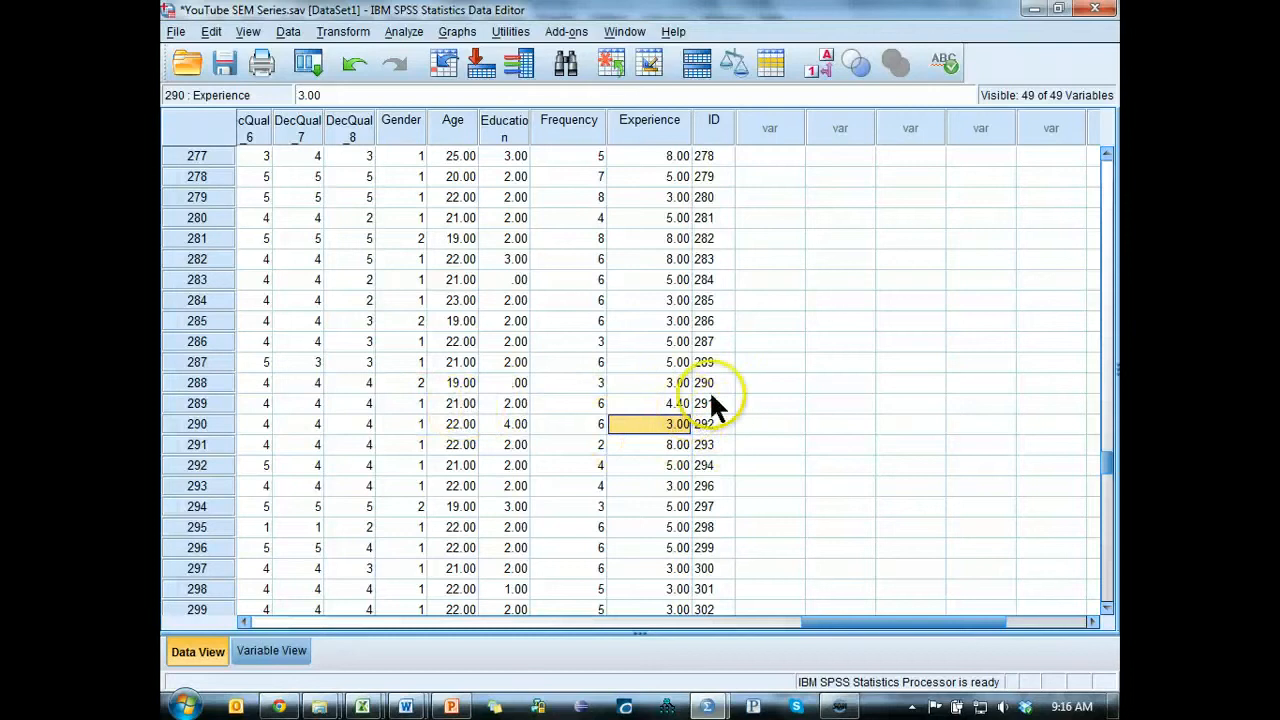
# Return to the boxplot in the output and review the remaining outliers.
pyautogui.hotkey('alt', 'Tab')
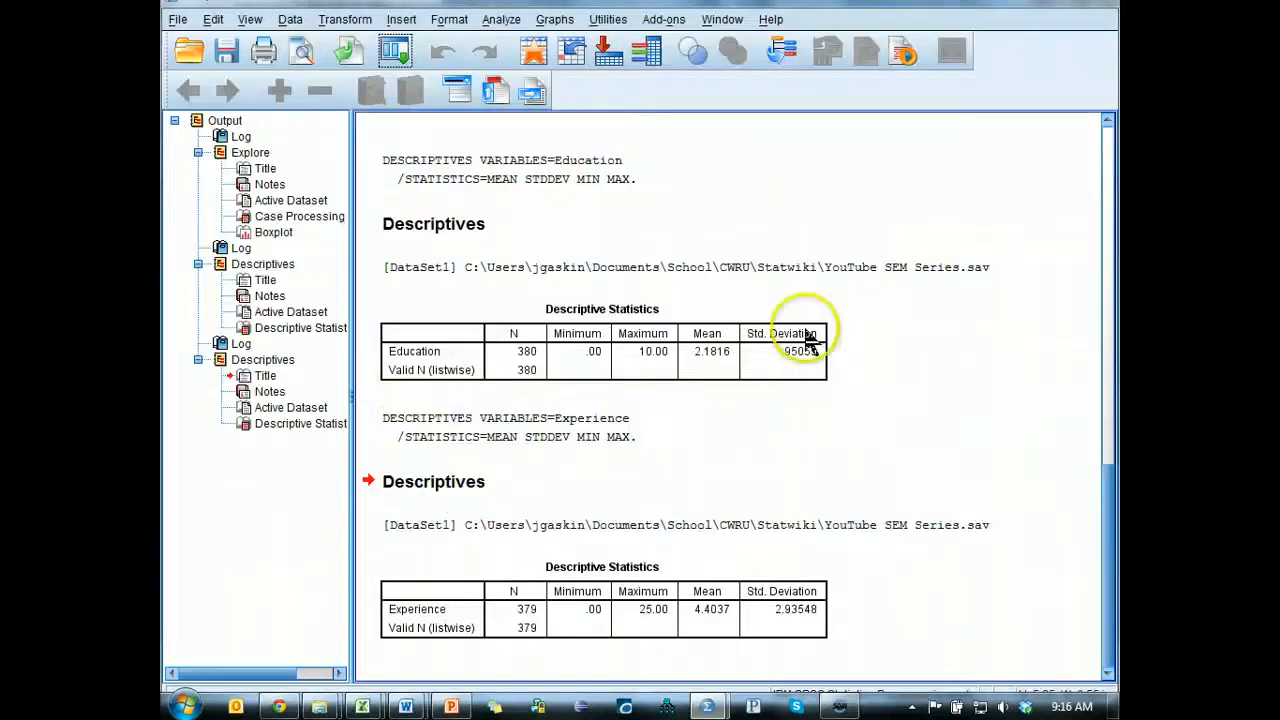
pyautogui.click(966, 485)
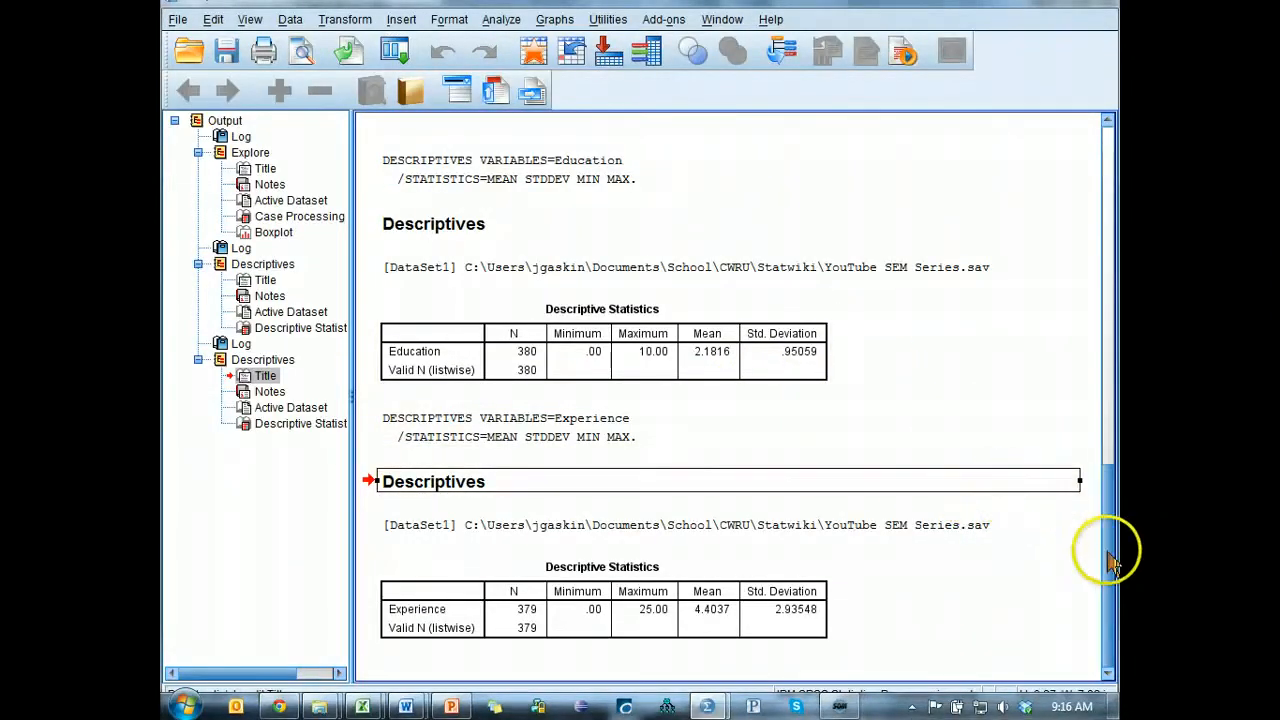
pyautogui.moveTo(1110, 543); pyautogui.dragTo(1109, 371)
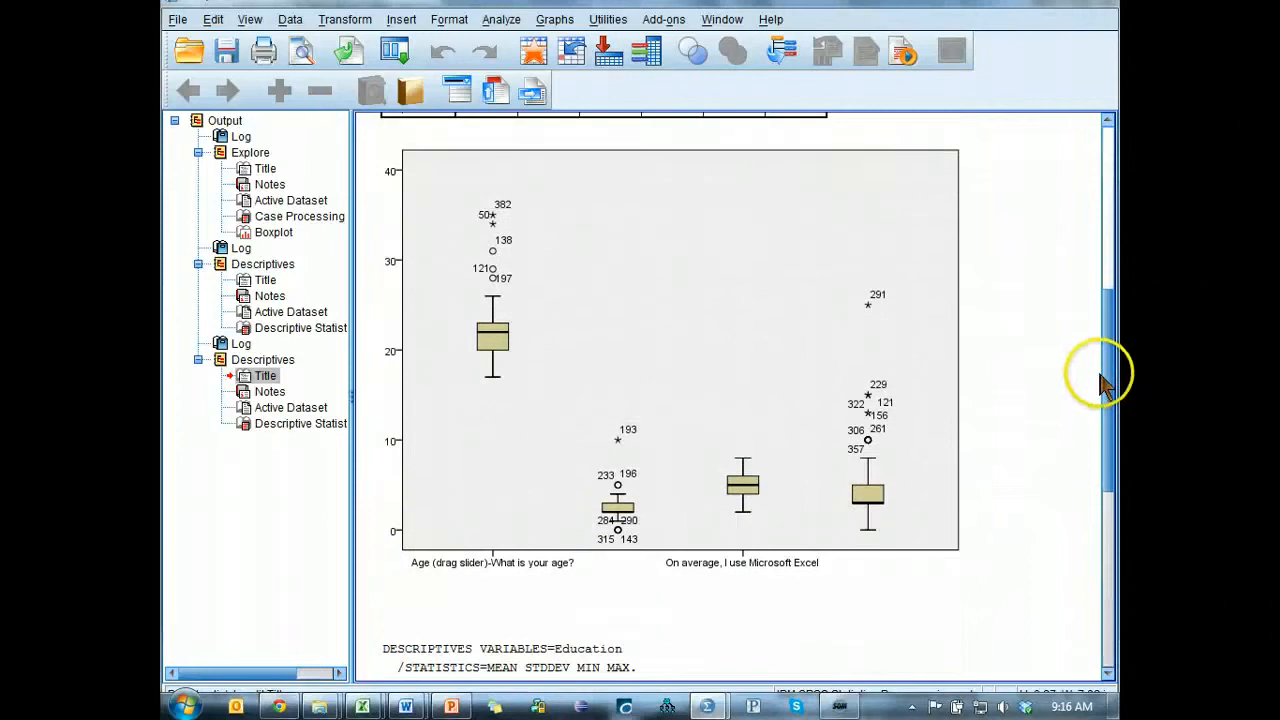
pyautogui.click(767, 437)
# Switch to the Statwiki Guidelines page in Chrome to check the order of screening procedures.
pyautogui.hotkey('alt', 'Tab')
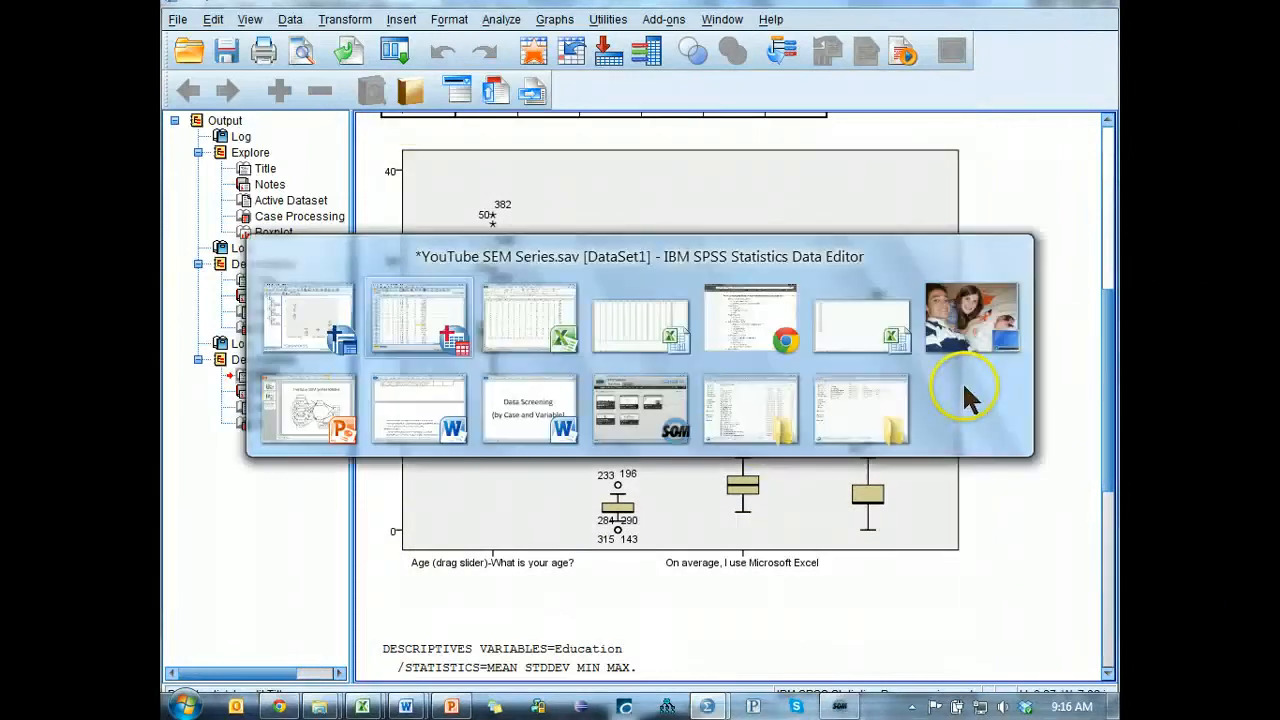
pyautogui.hotkey('alt', 'Tab')
pyautogui.hotkey('alt', 'Tab')
pyautogui.hotkey('alt', 'Tab')
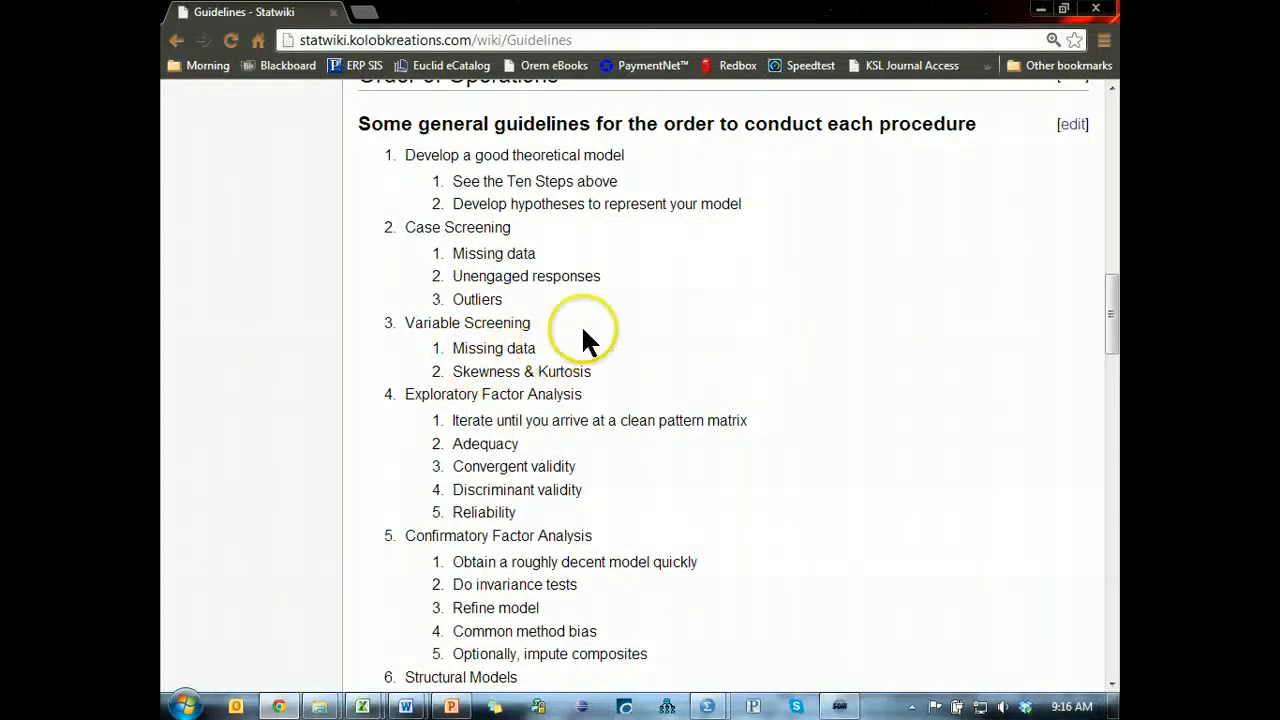
# Return to the SPSS data editor and save the YouTube SEM Series dataset.
pyautogui.hotkey('alt', 'Tab')
pyautogui.hotkey('alt', 'Tab')
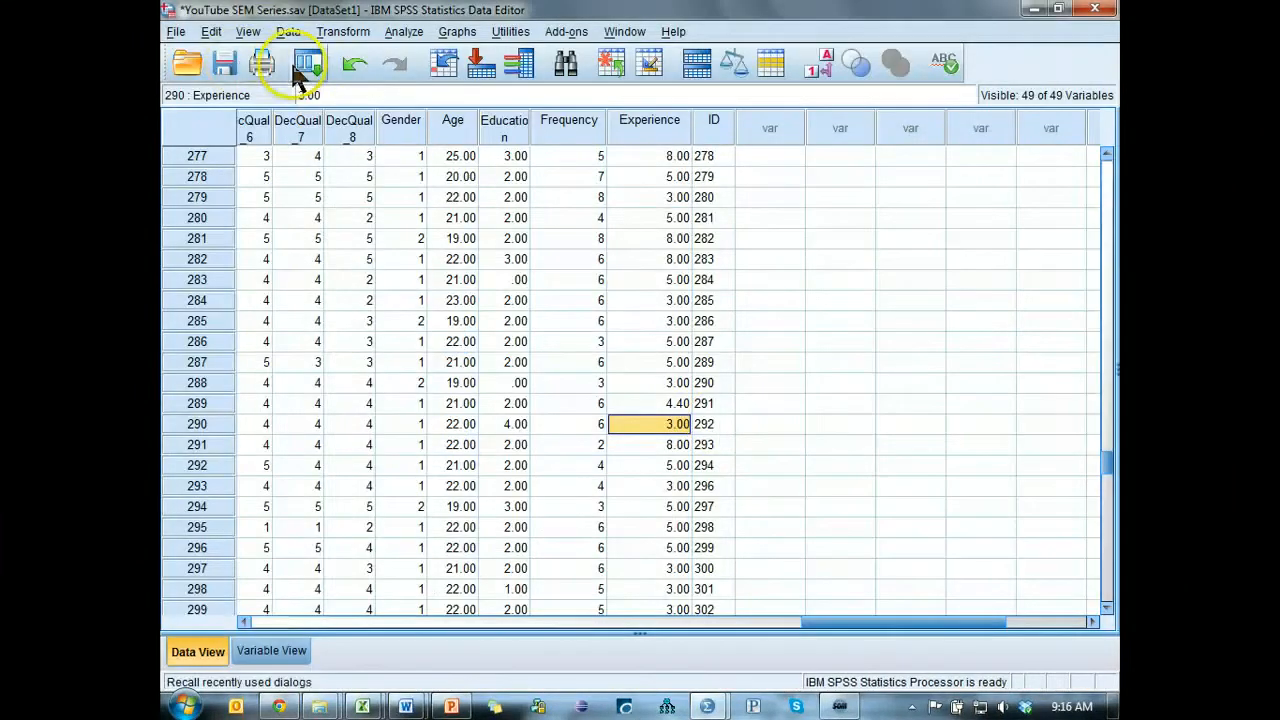
pyautogui.click(224, 63)
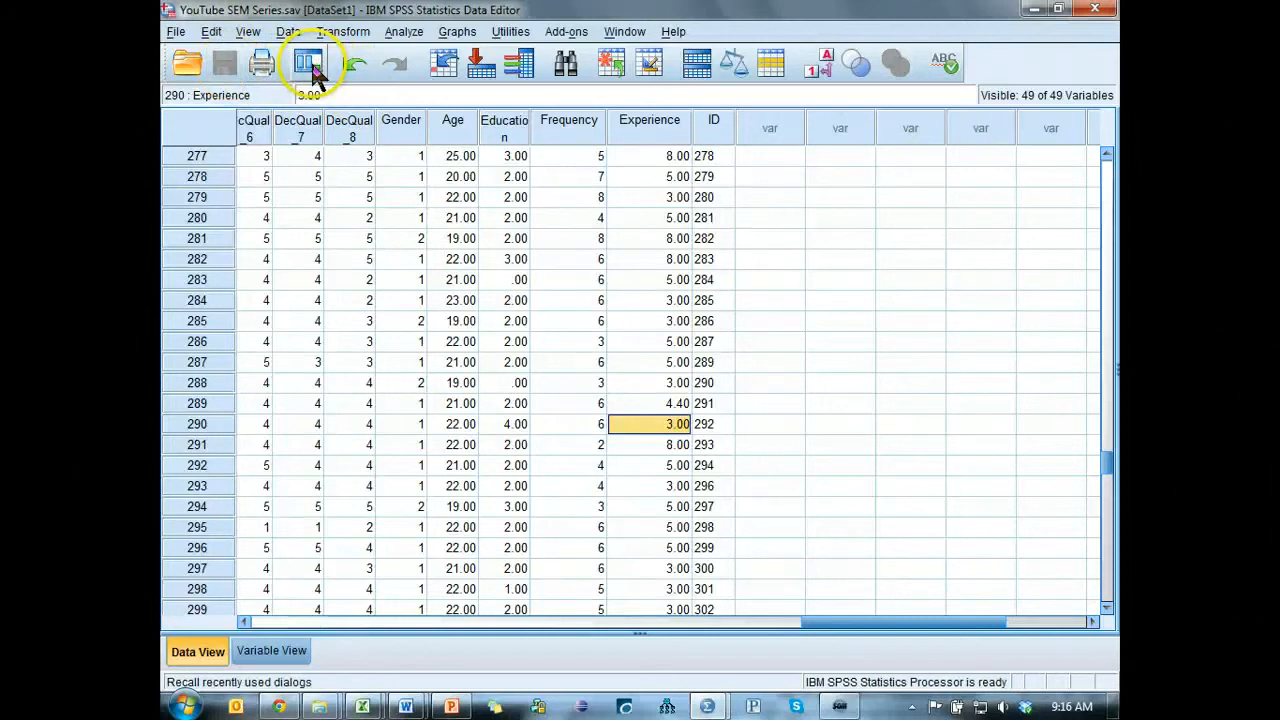
# Run Frequencies on all variables except ID, with frequency tables displayed and no extra statistics.
pyautogui.click(404, 33)
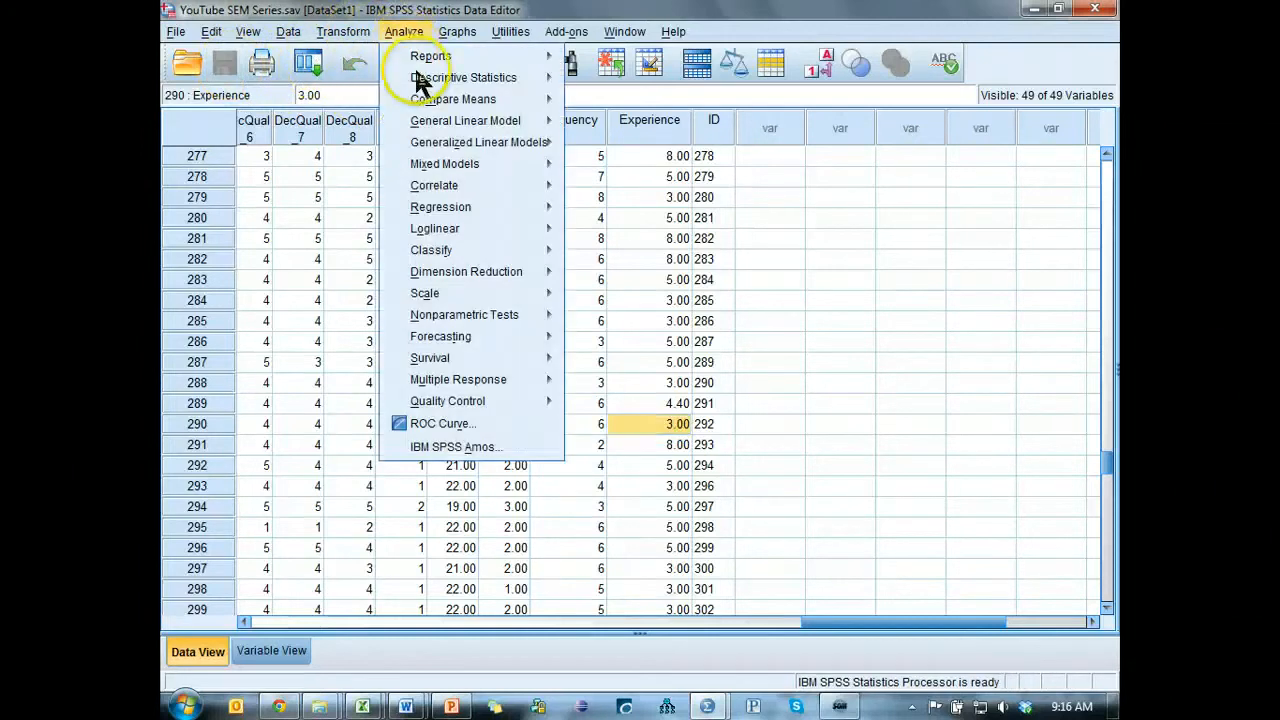
pyautogui.moveTo(430, 78)
pyautogui.click(625, 82)
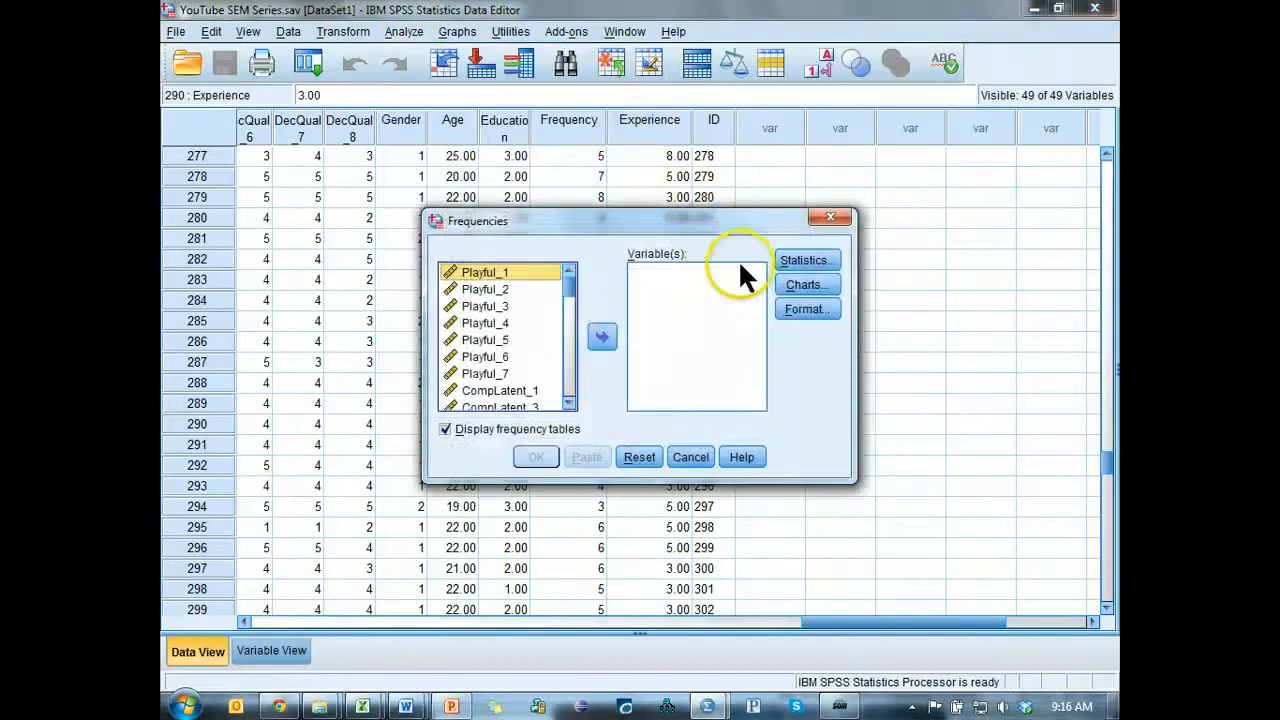
pyautogui.hotkey('ctrl', 'a')
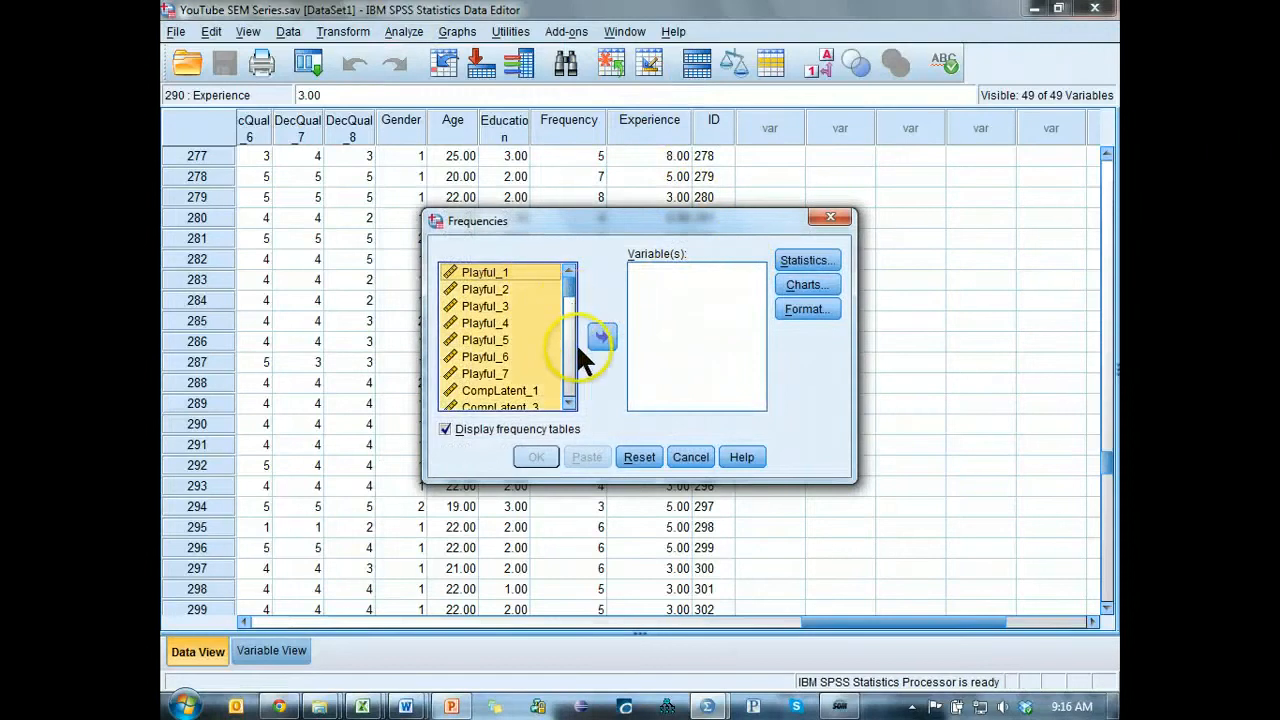
pyautogui.click(601, 337)
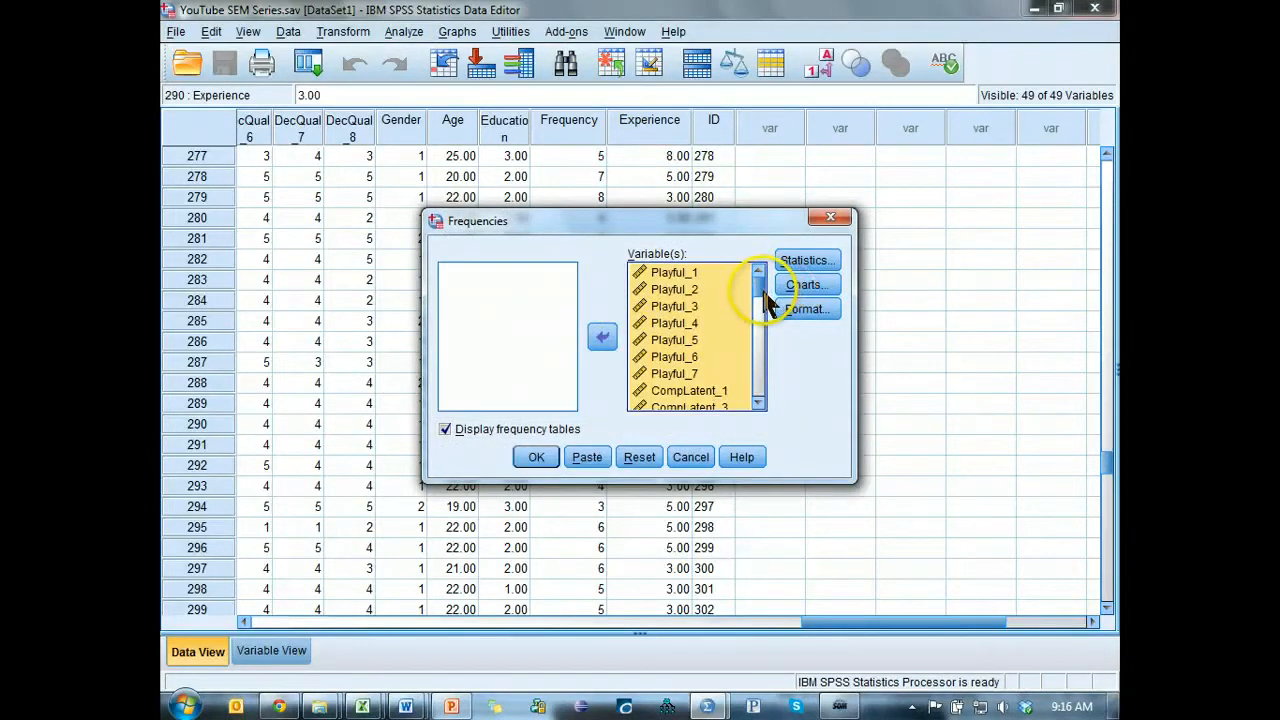
pyautogui.moveTo(760, 282); pyautogui.dragTo(750, 406)
pyautogui.click(679, 401)
pyautogui.click(600, 337)
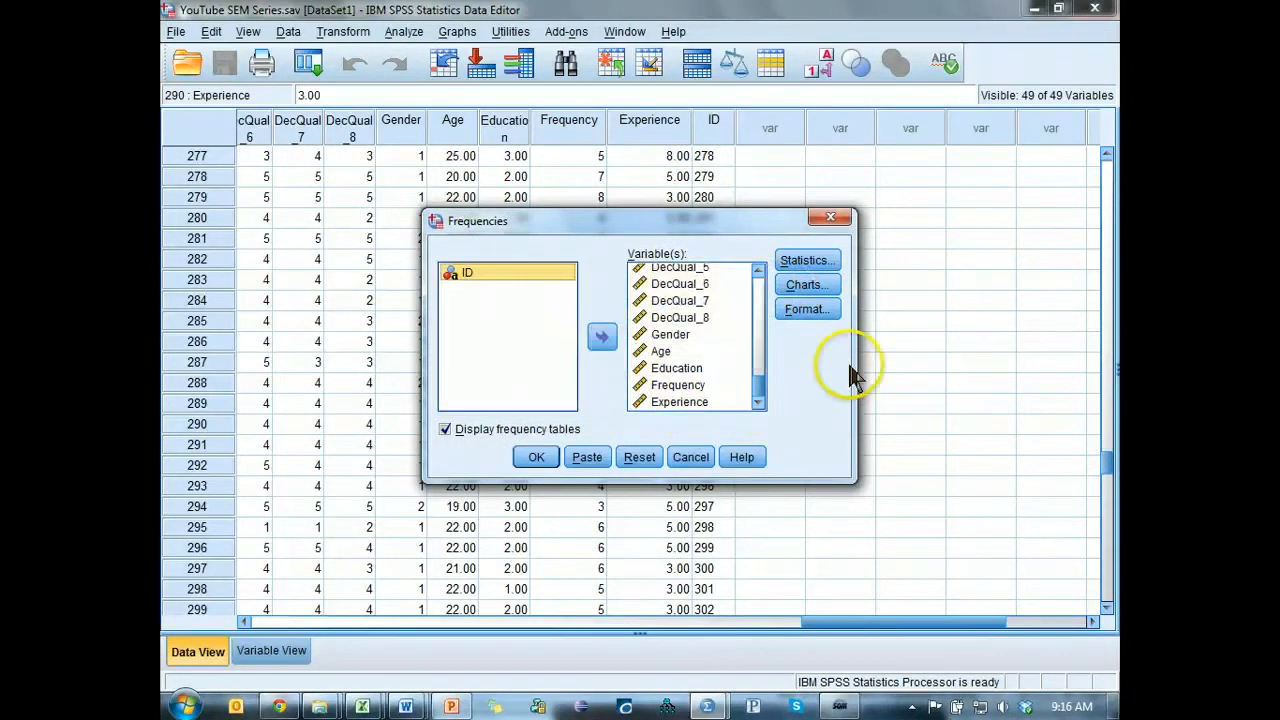
pyautogui.click(808, 262)
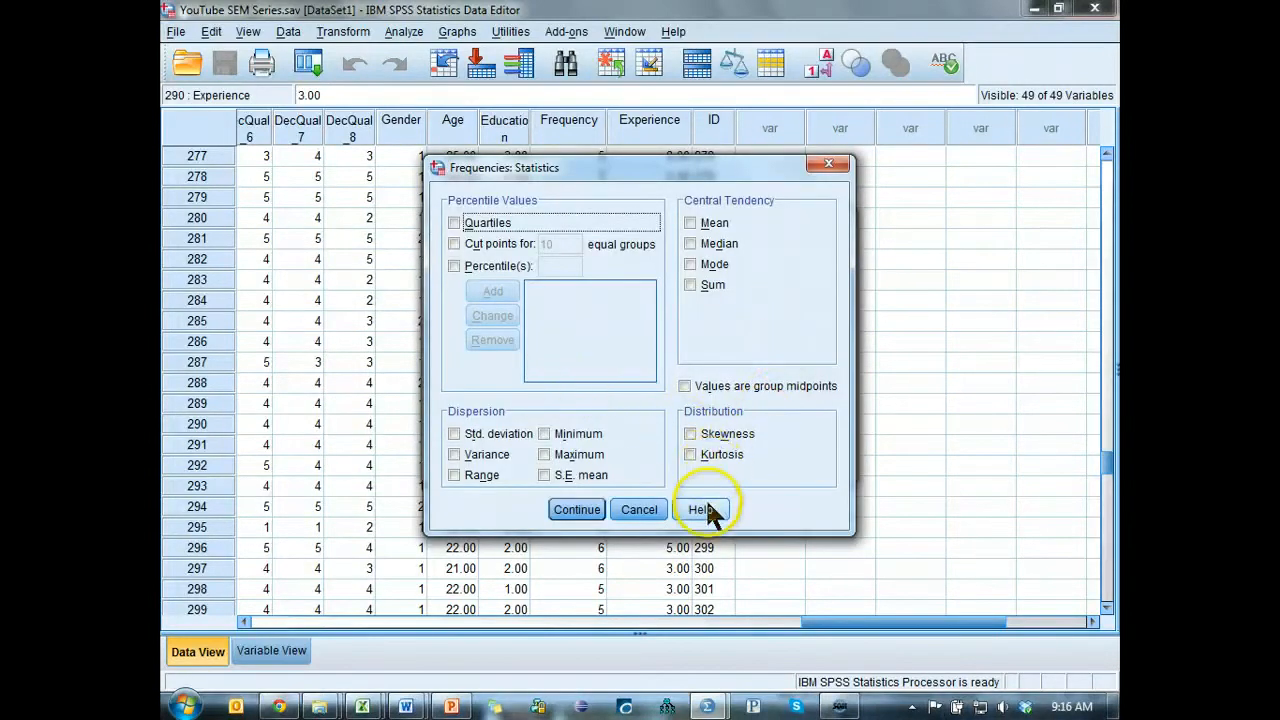
pyautogui.click(638, 510)
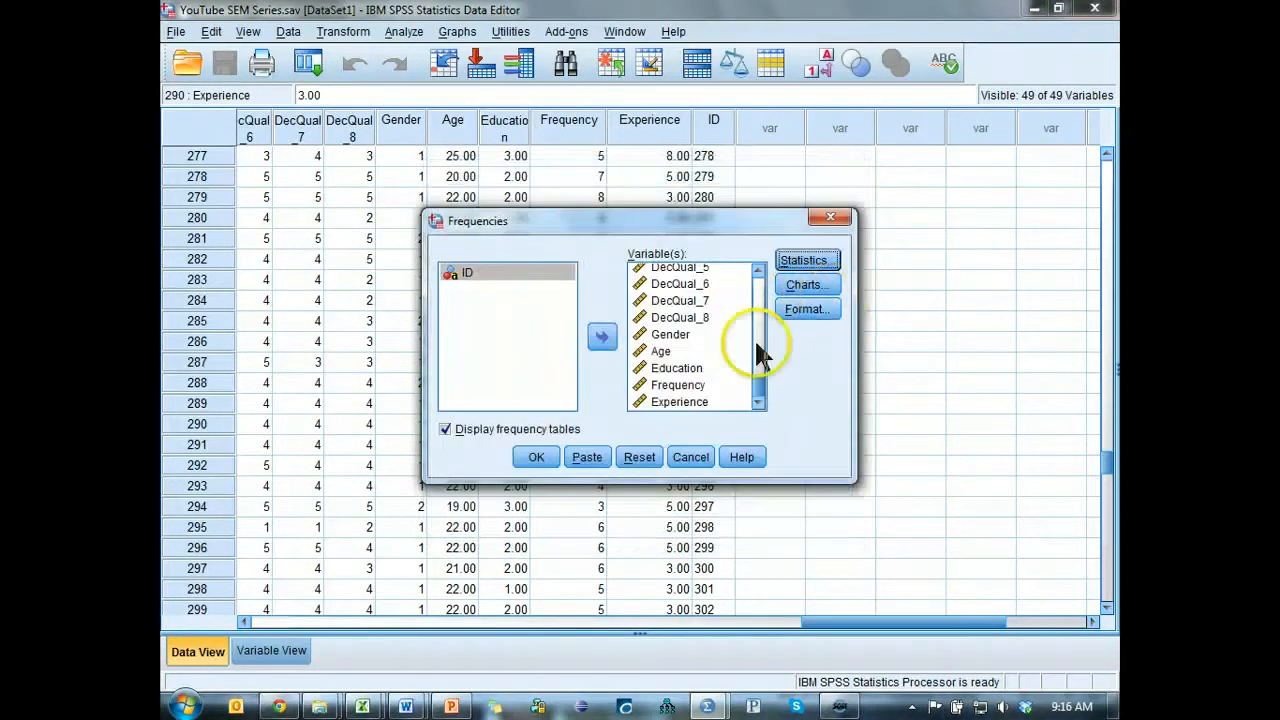
pyautogui.click(536, 460)
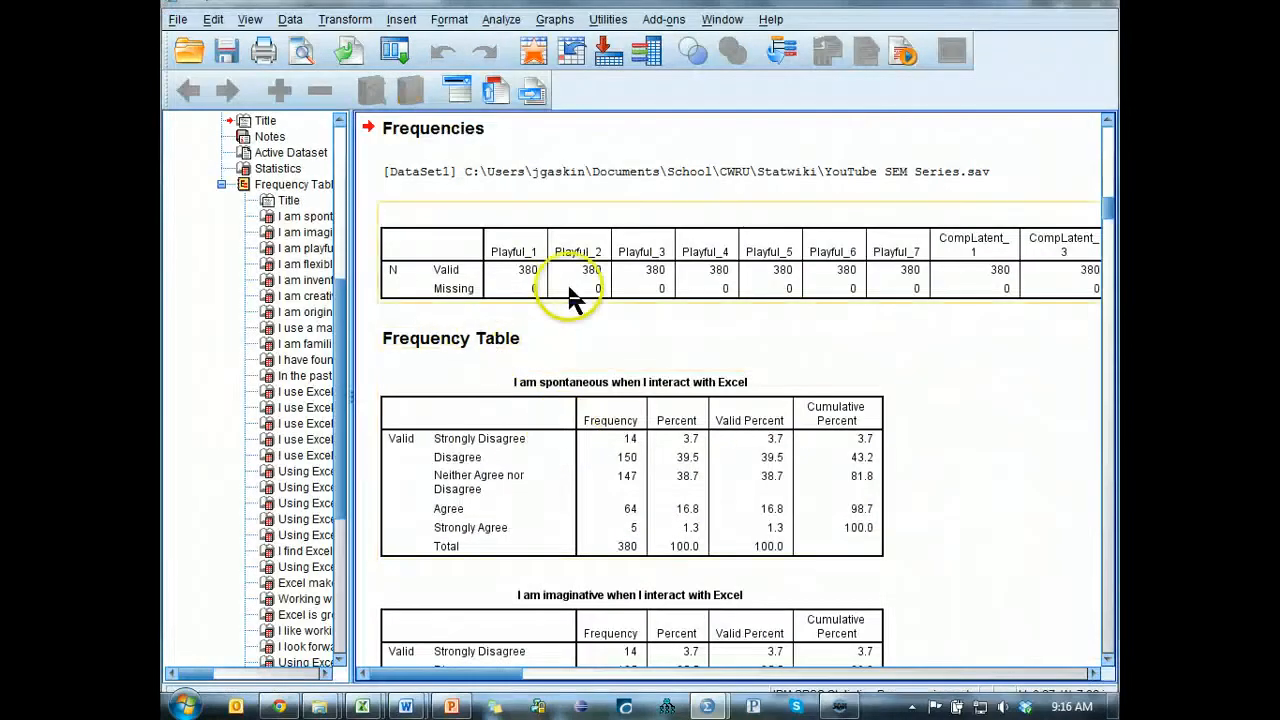
# Copy the Statistics table from the frequencies output into Sheet1 of the Excel workbook Book1, starting at cell E373.
pyautogui.click(737, 292)
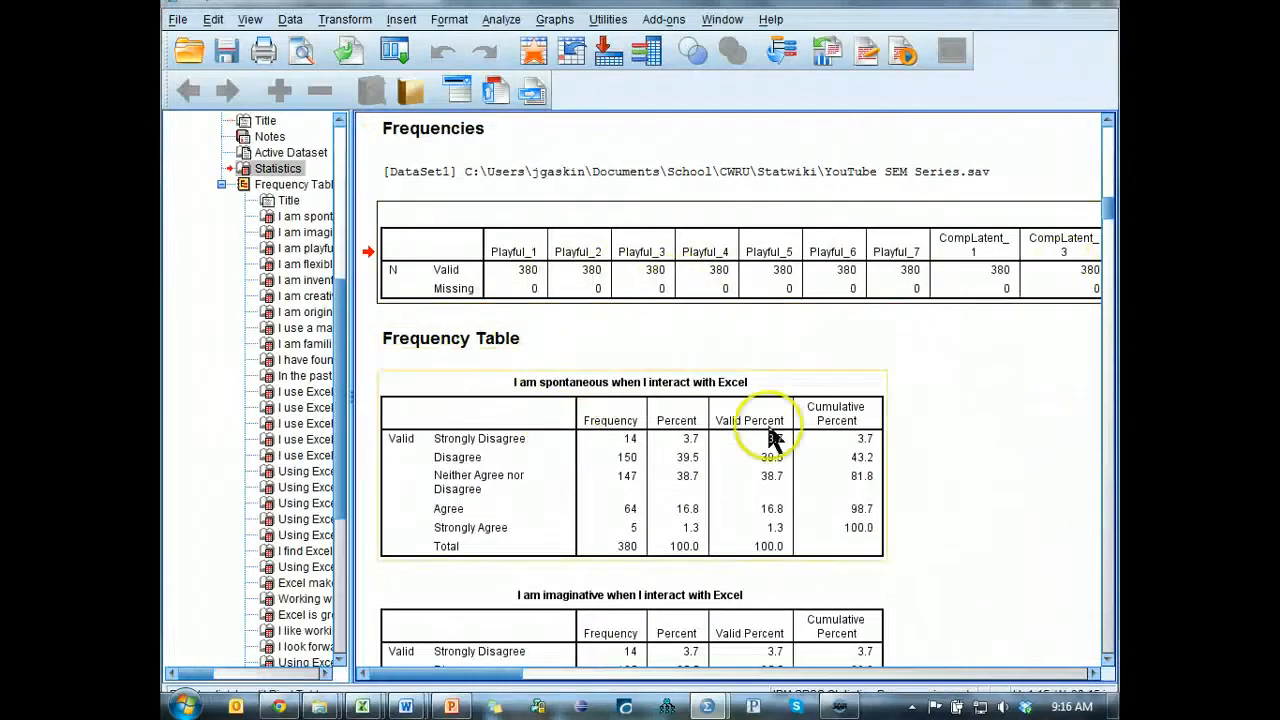
pyautogui.moveTo(505, 683); pyautogui.dragTo(818, 708)
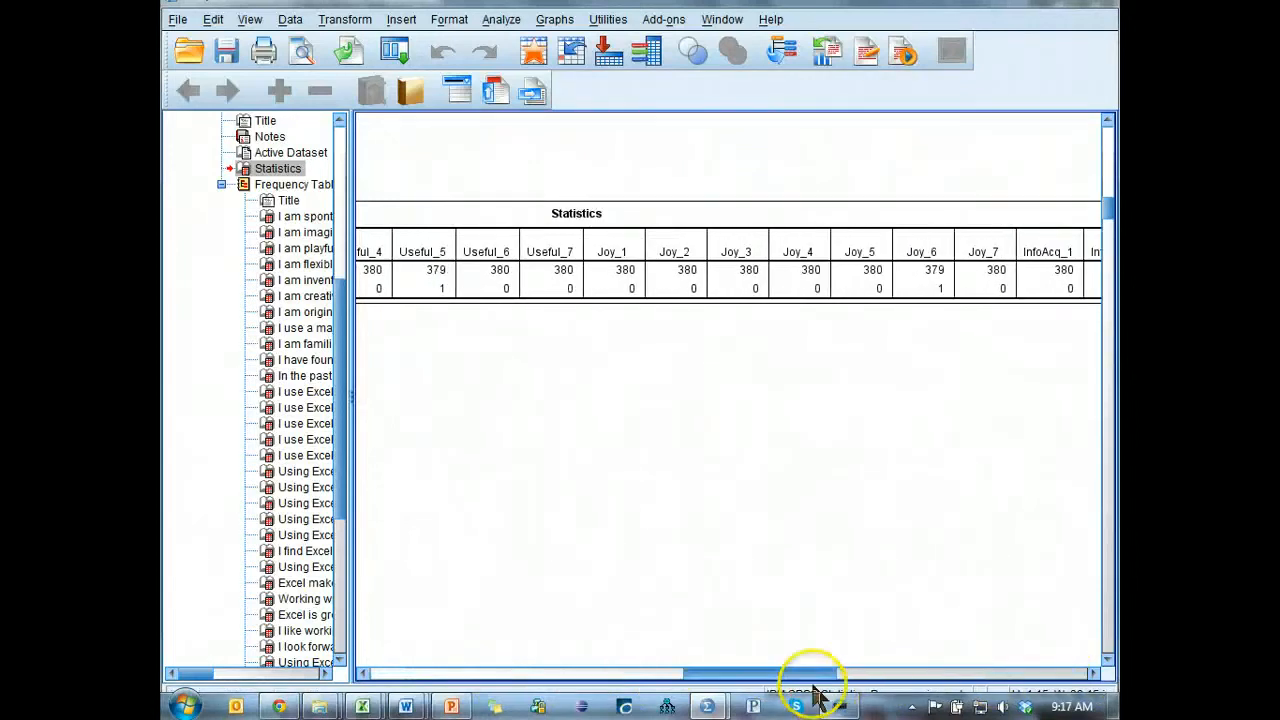
pyautogui.moveTo(371, 676)
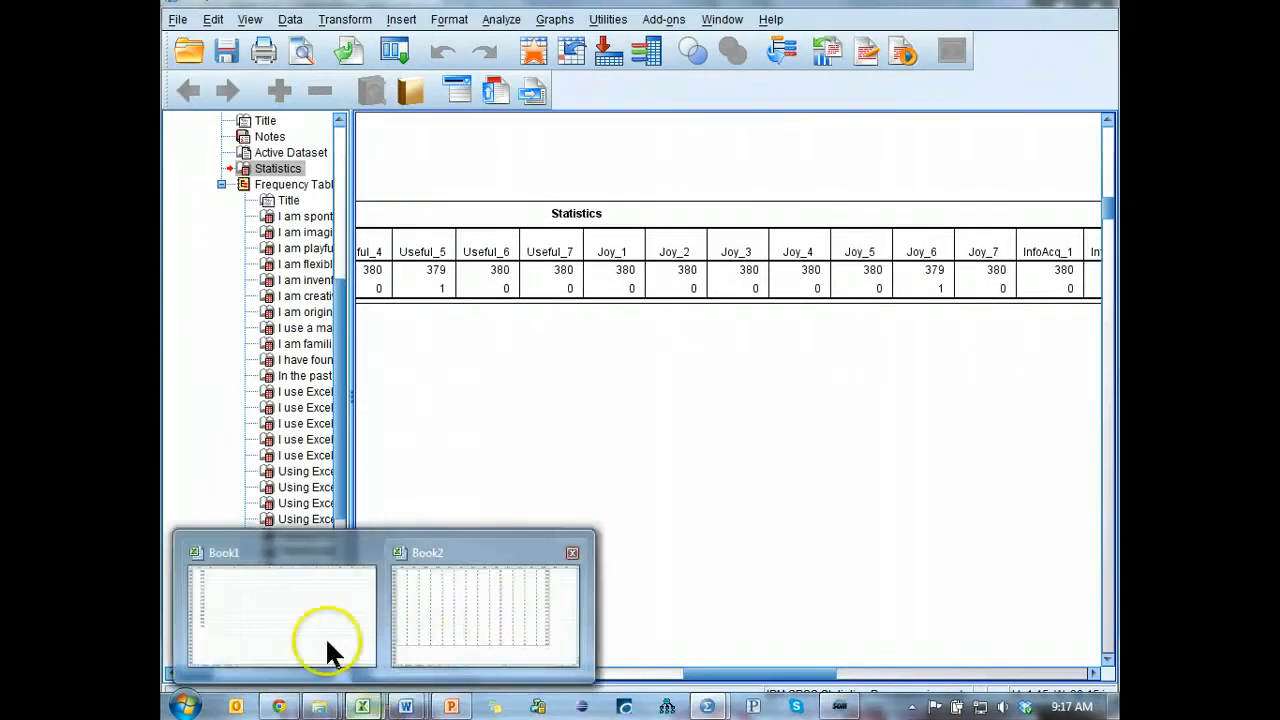
pyautogui.click(329, 649)
pyautogui.click(441, 259)
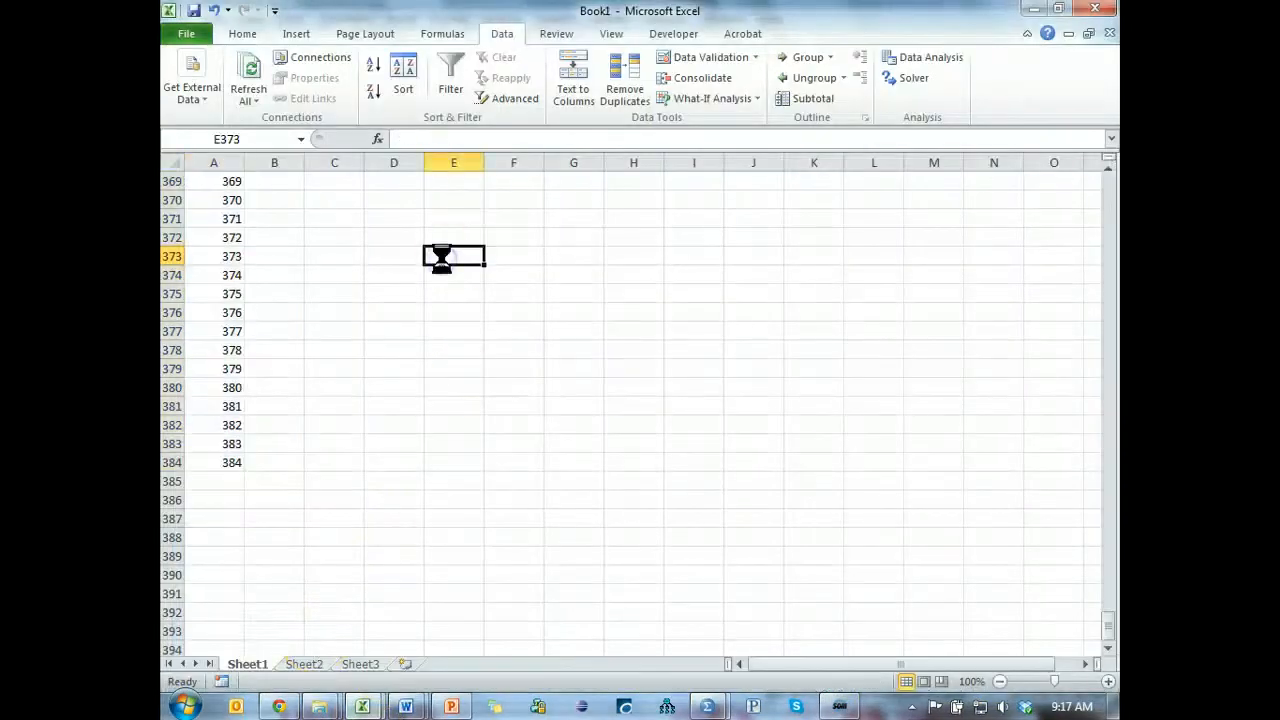
pyautogui.hotkey('ctrl', 'v')
# Highlight the values greater than 0 in the table's Missing row with light red fill and dark red text.
pyautogui.click(580, 327)
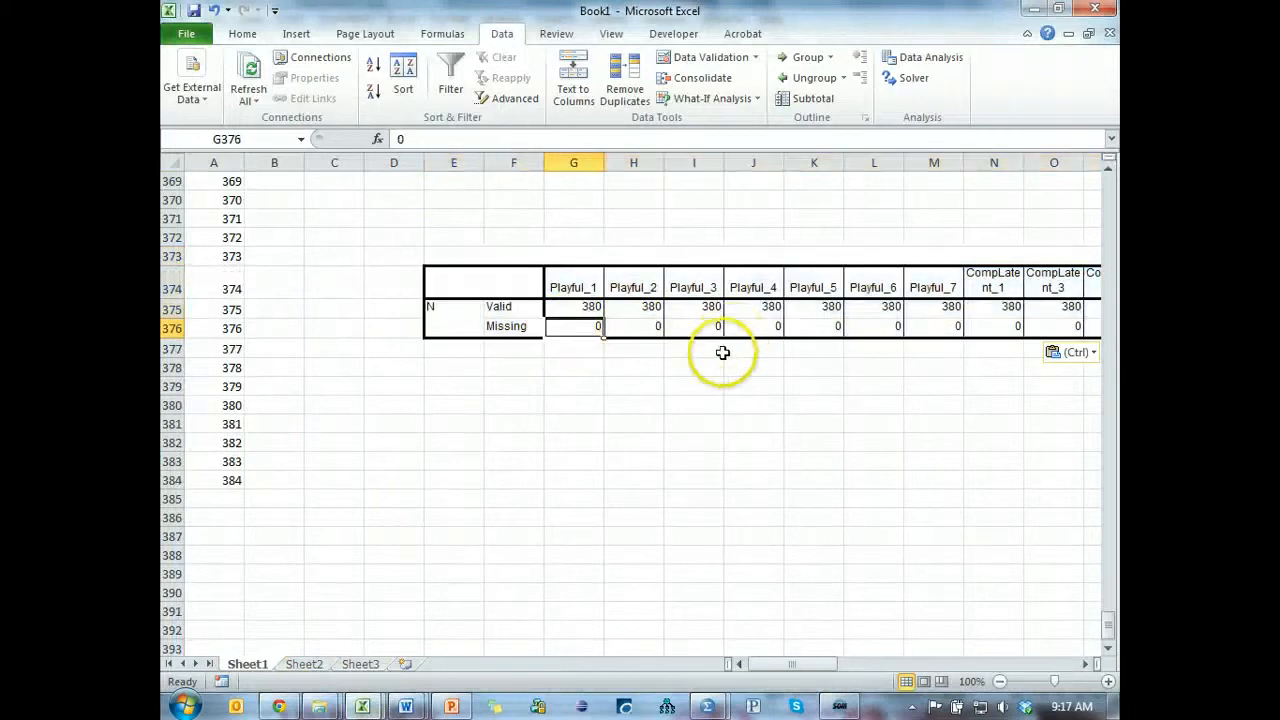
pyautogui.hotkey('ctrl', 'shift', 'Right')
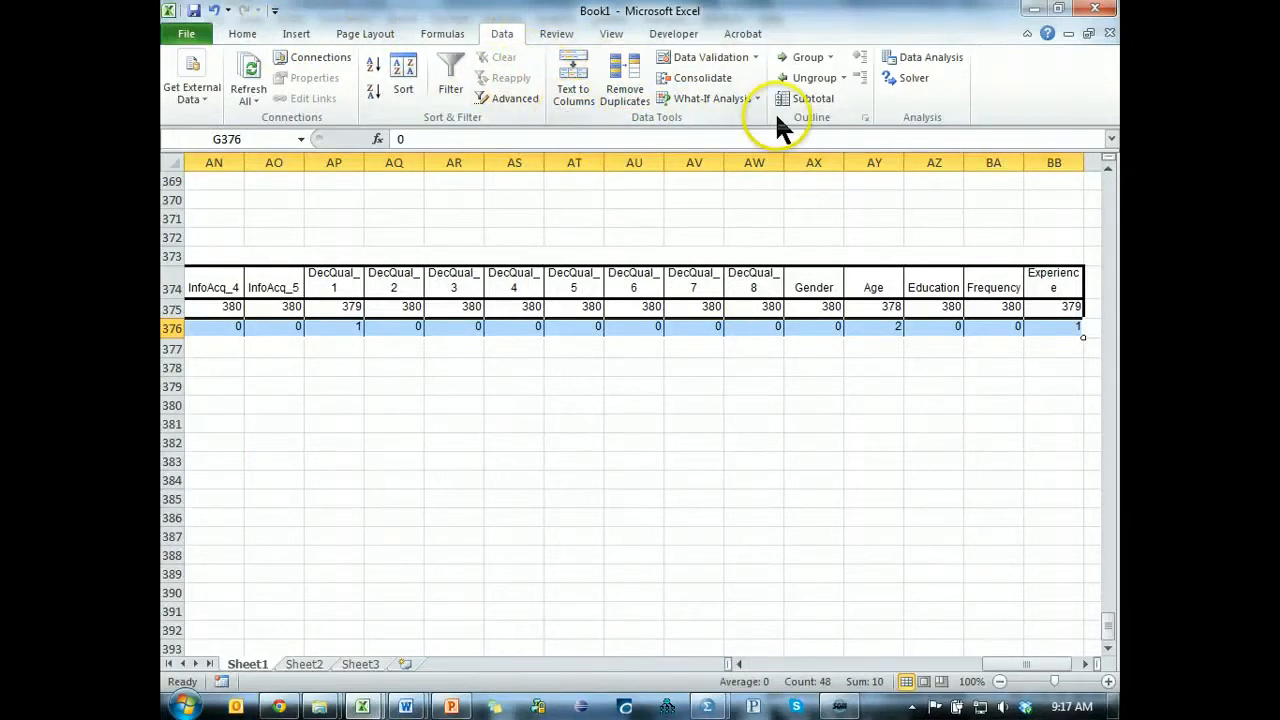
pyautogui.click(246, 36)
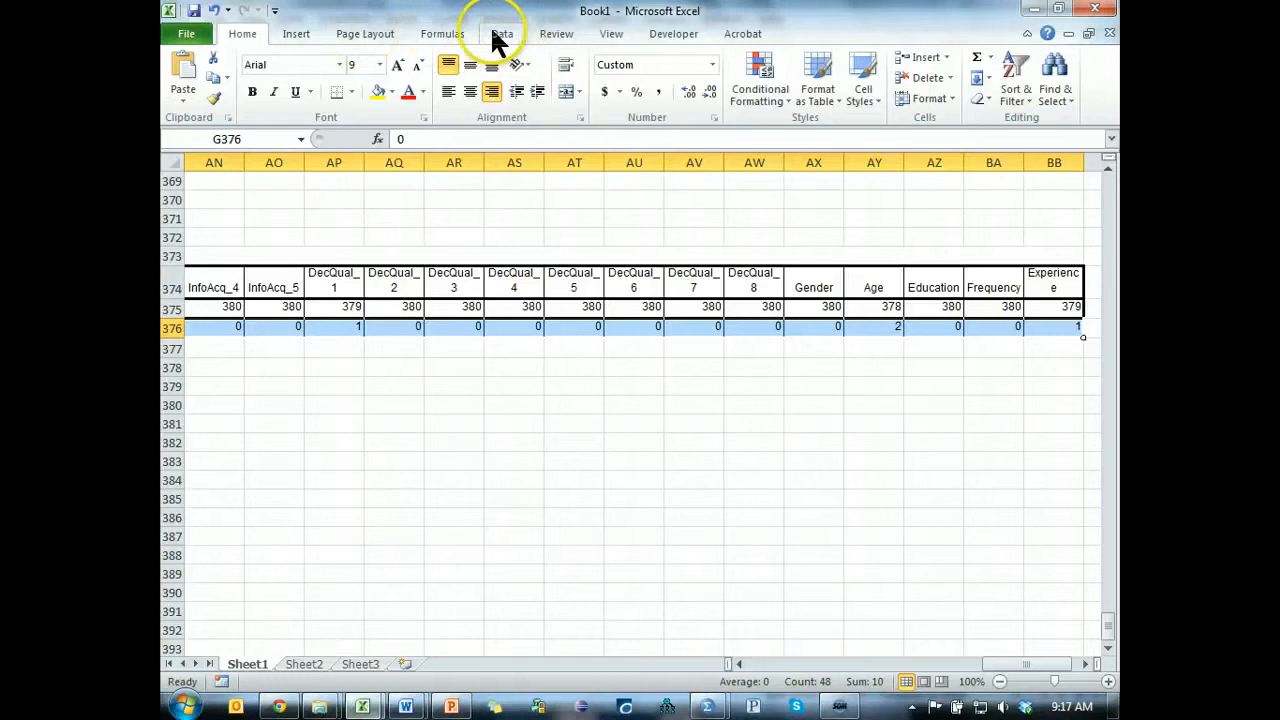
pyautogui.click(757, 75)
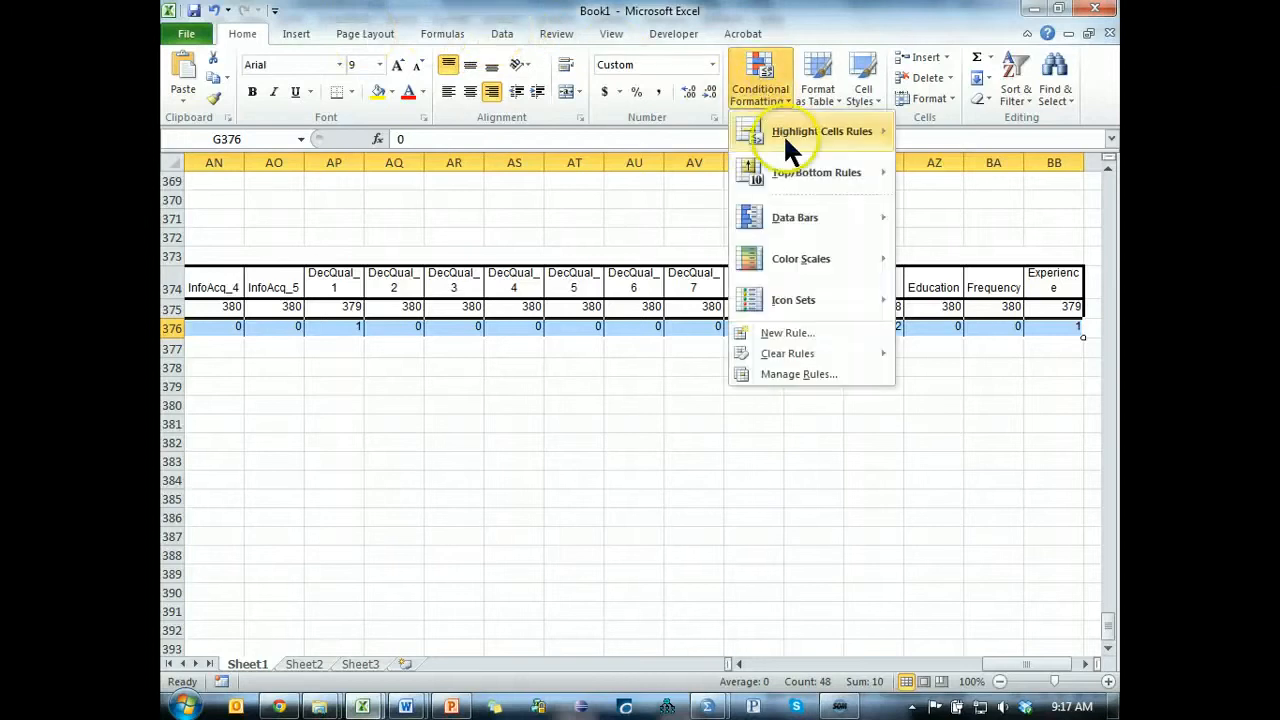
pyautogui.moveTo(835, 131)
pyautogui.click(958, 133)
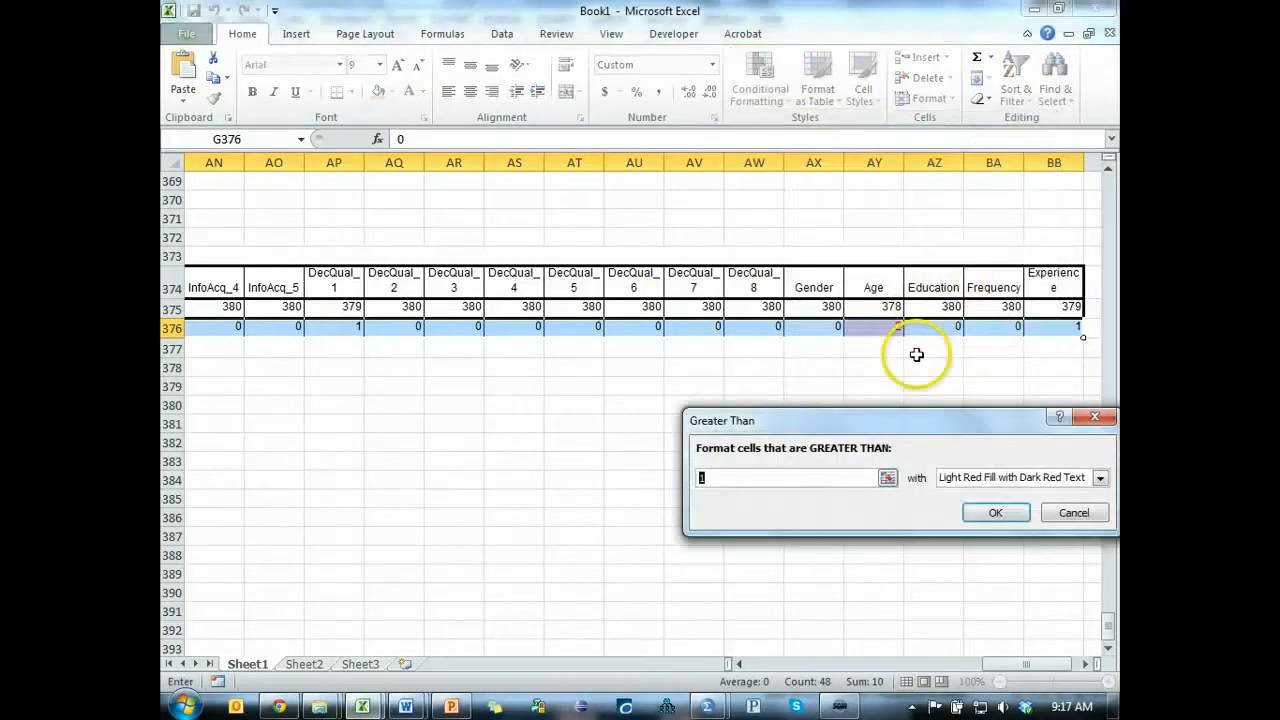
pyautogui.write('0')
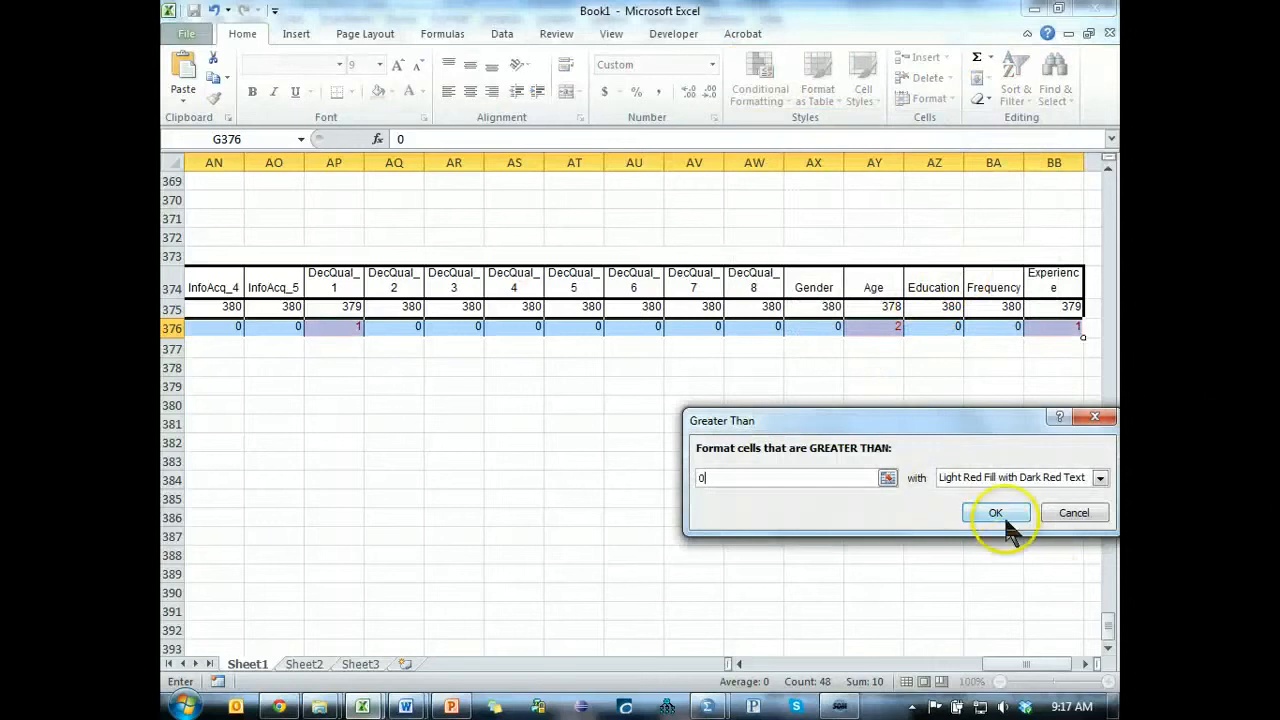
pyautogui.click(1005, 511)
pyautogui.click(980, 327)
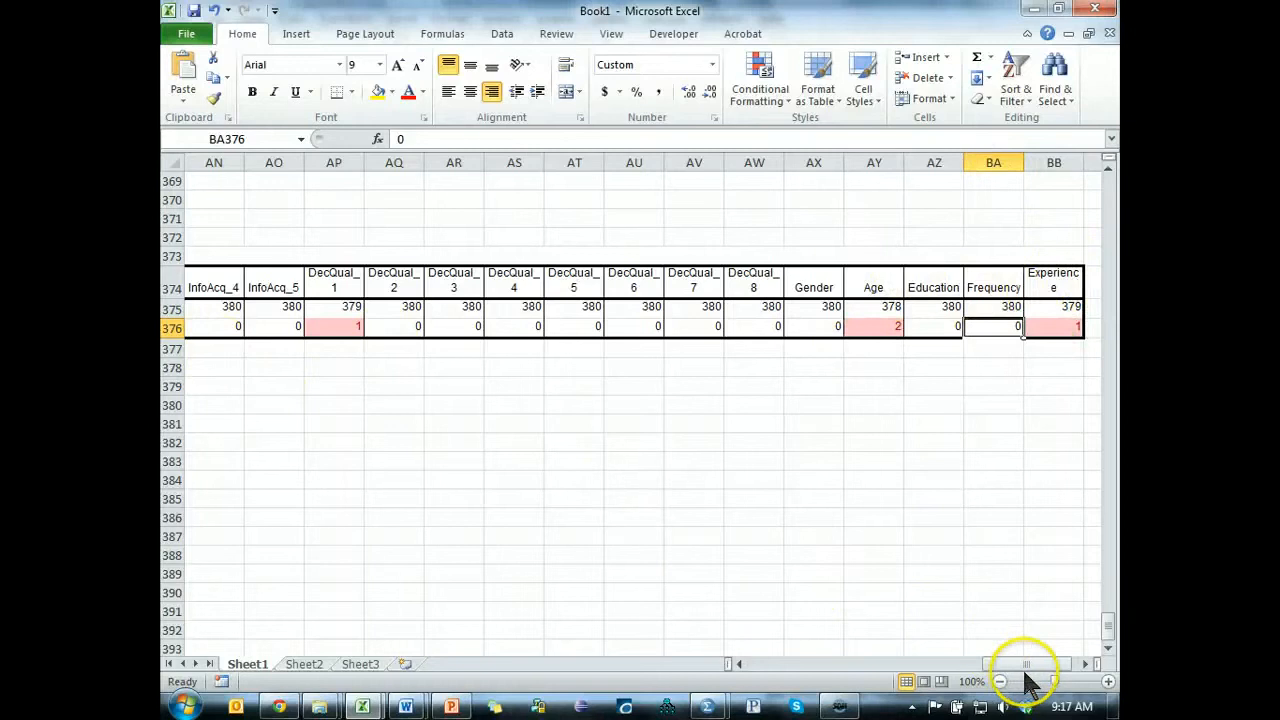
# Review the highlighted missing counts and delete the columns for Education, Frequency, Gender and DecQual_2 through DecQual_8.
pyautogui.moveTo(1028, 663); pyautogui.dragTo(996, 668)
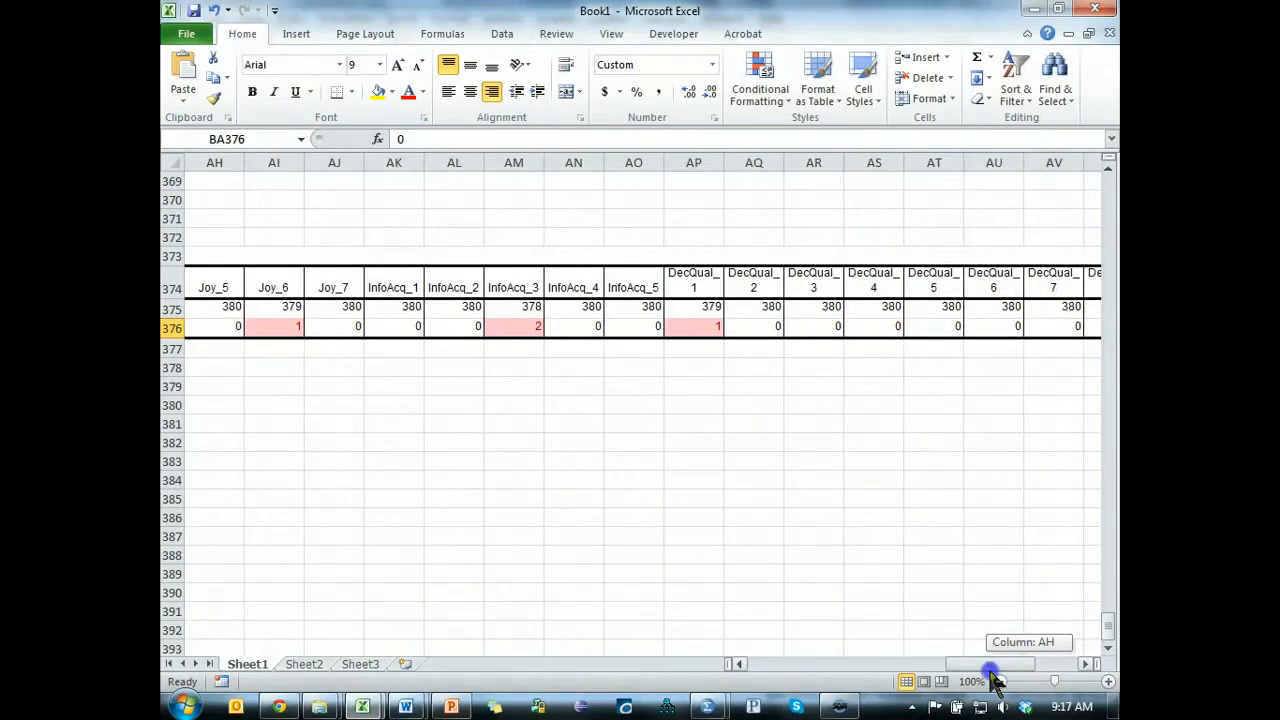
pyautogui.moveTo(995, 678); pyautogui.dragTo(935, 650)
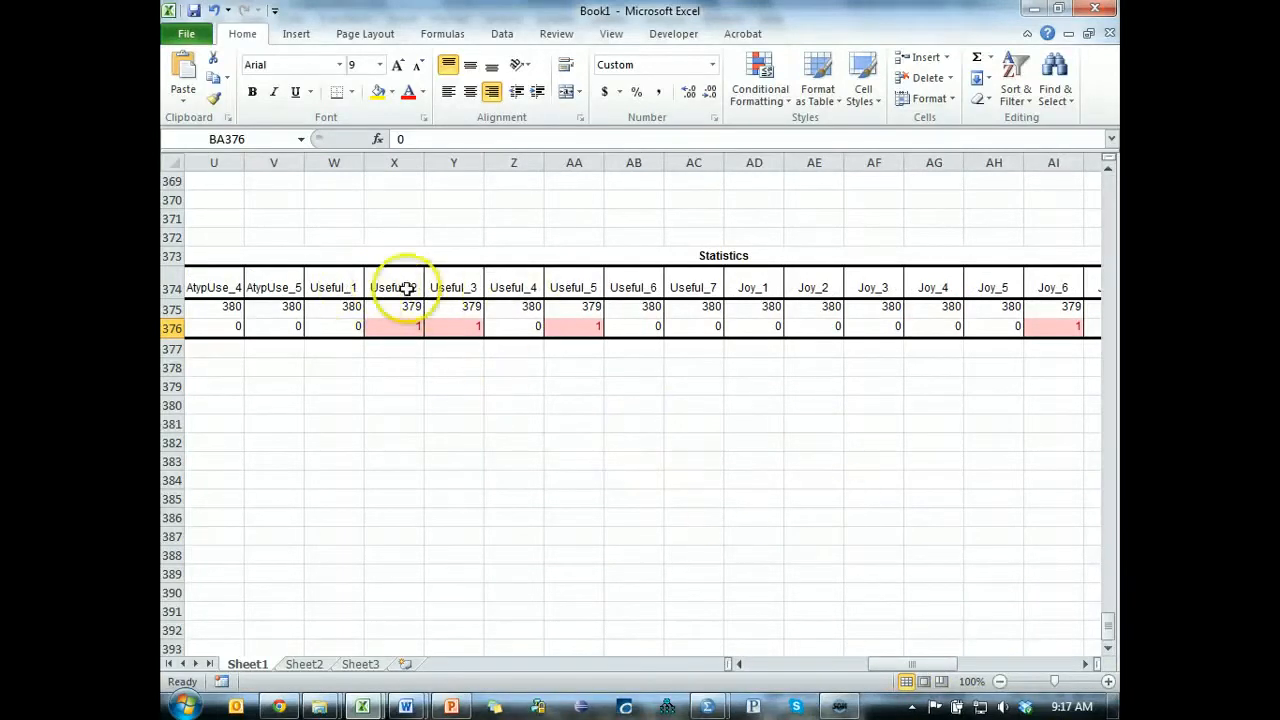
pyautogui.moveTo(405, 288); pyautogui.dragTo(560, 288)
pyautogui.moveTo(912, 663); pyautogui.dragTo(1100, 660)
pyautogui.moveTo(1018, 278); pyautogui.dragTo(808, 327)
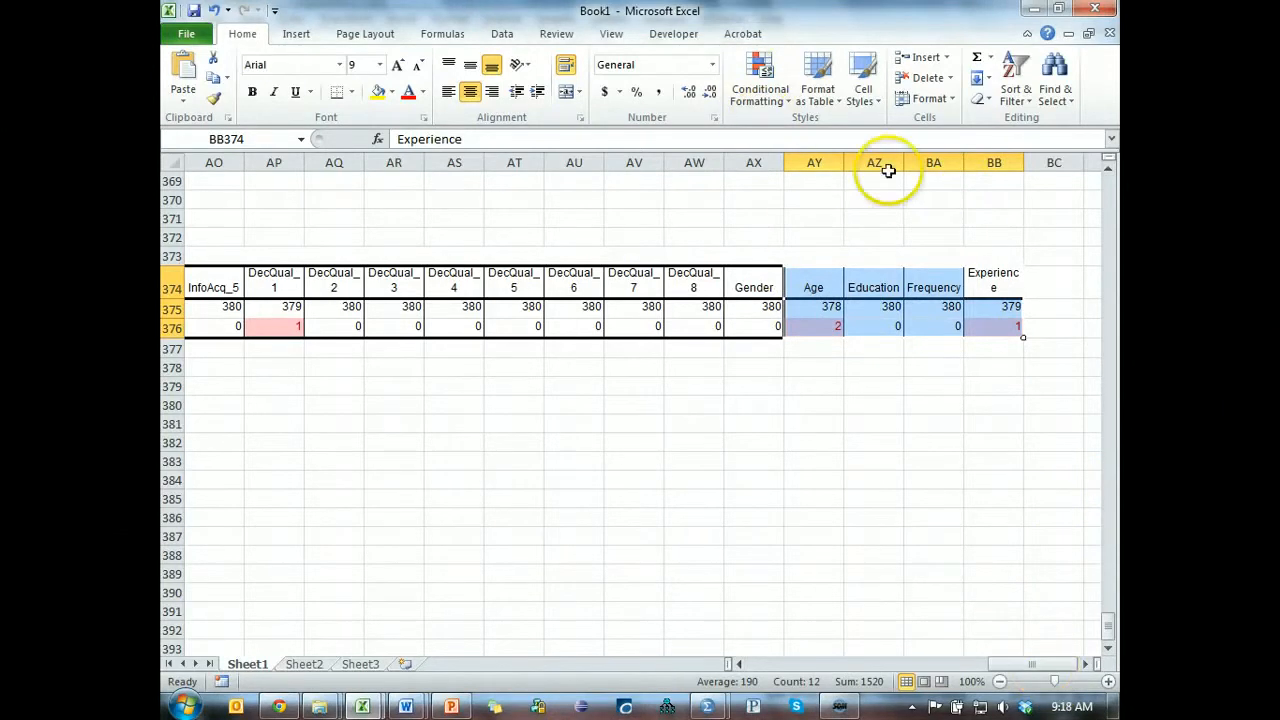
pyautogui.moveTo(884, 163); pyautogui.dragTo(914, 163)
pyautogui.hotkey('ctrl', '-')
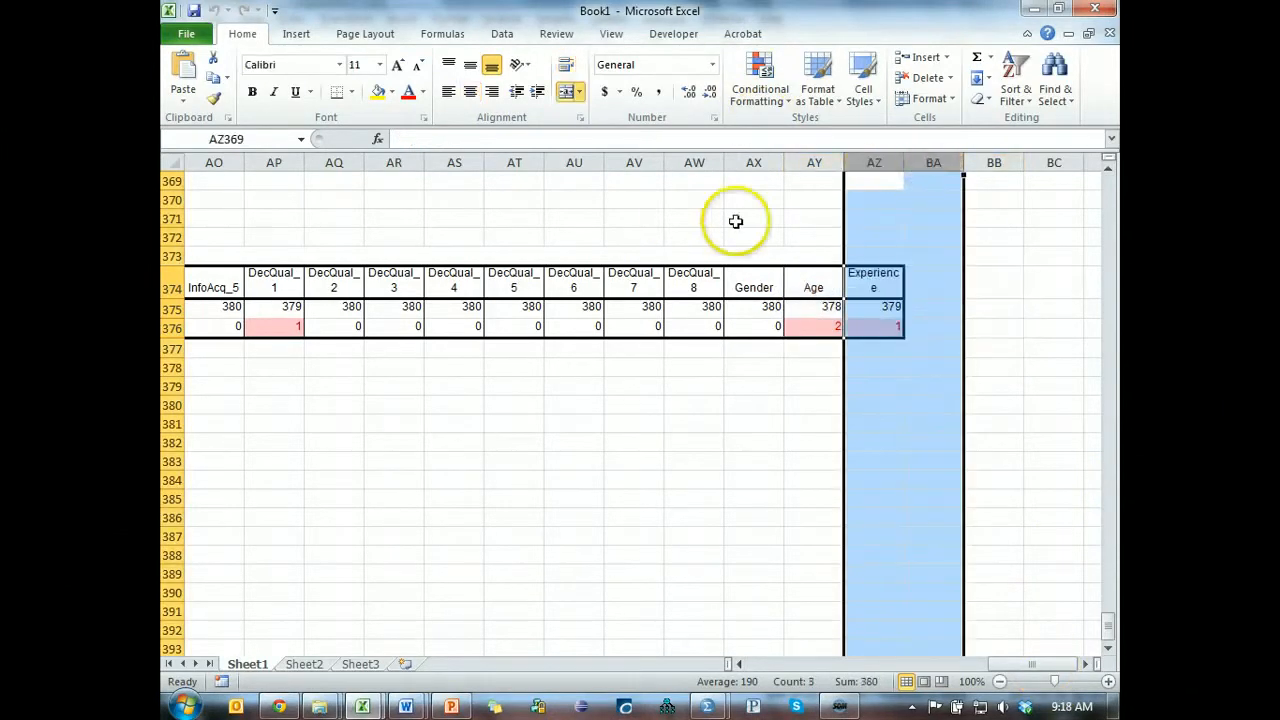
pyautogui.moveTo(749, 163); pyautogui.dragTo(354, 195)
pyautogui.hotkey('ctrl', '-')
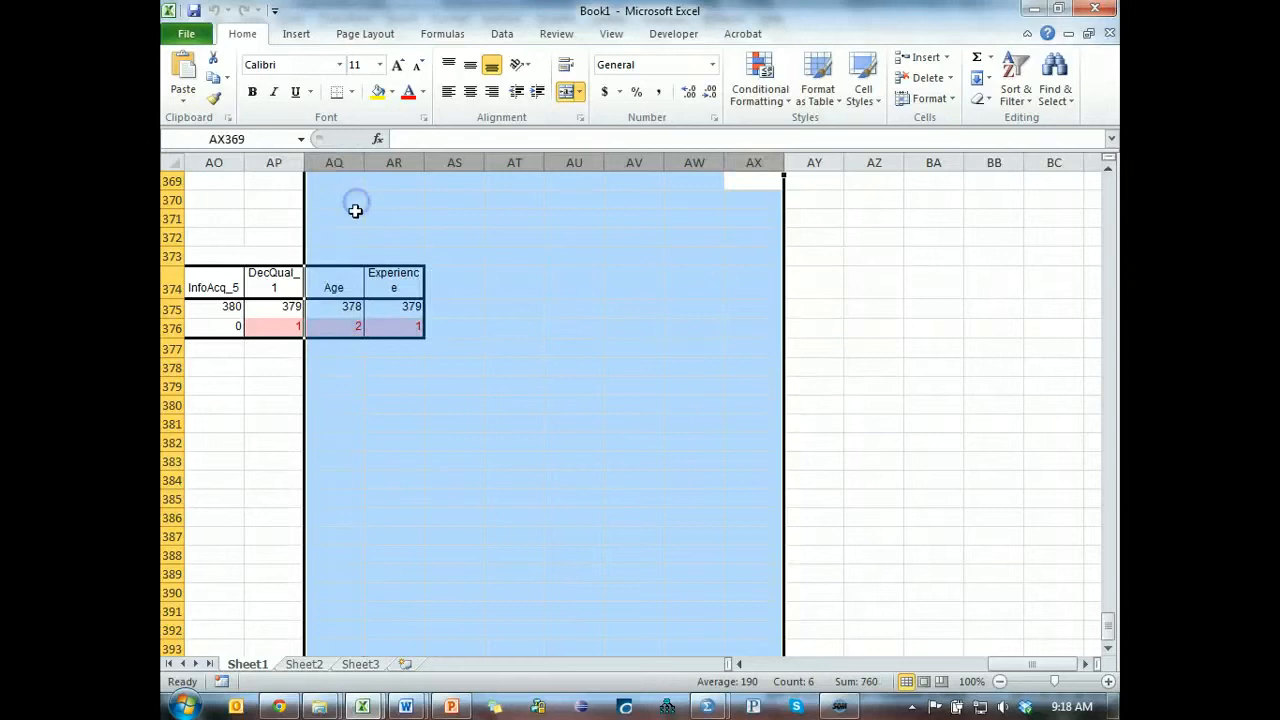
# Delete the remaining columns without missing values, from InfoAcq_5 back to and including the table's row labels.
pyautogui.moveTo(1034, 665); pyautogui.dragTo(1000, 665)
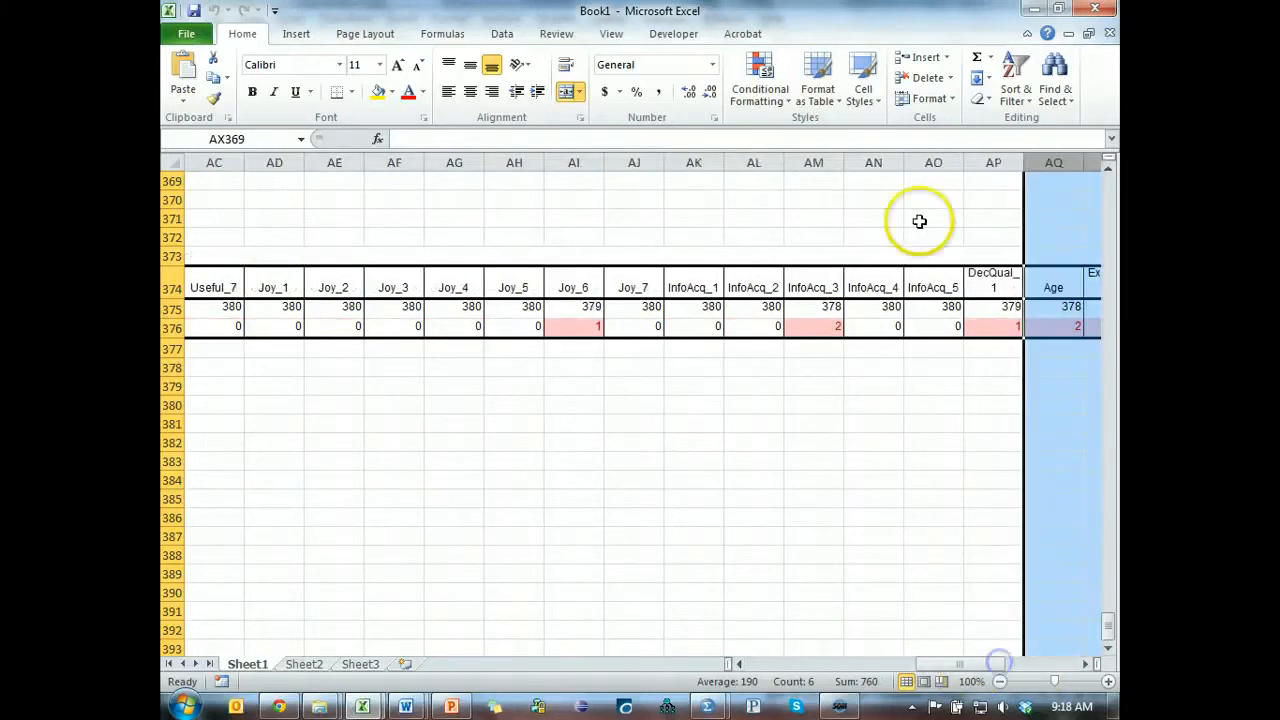
pyautogui.moveTo(920, 162); pyautogui.dragTo(870, 168)
pyautogui.hotkey('ctrl', '-')
pyautogui.moveTo(775, 165); pyautogui.dragTo(650, 176)
pyautogui.hotkey('ctrl', '-')
pyautogui.moveTo(514, 165); pyautogui.dragTo(347, 178)
pyautogui.hotkey('ctrl', '-')
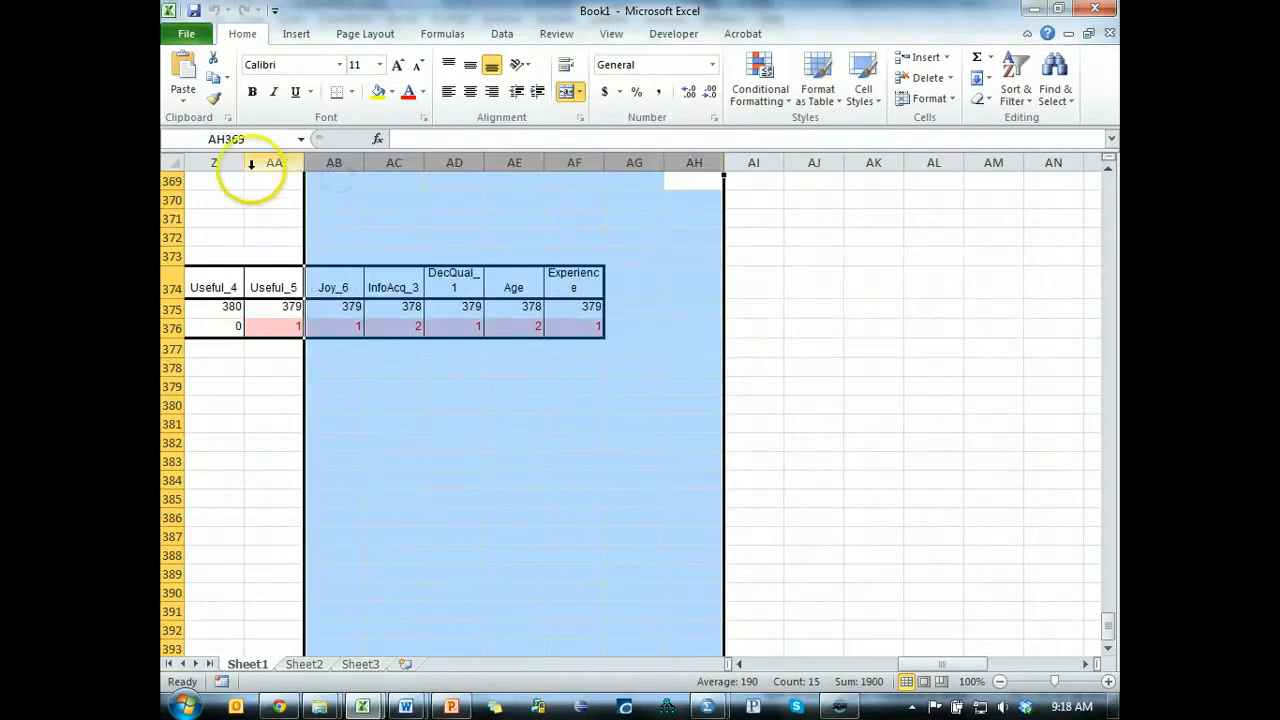
pyautogui.moveTo(245, 164); pyautogui.dragTo(449, 200)
pyautogui.hotkey('ctrl', '-')
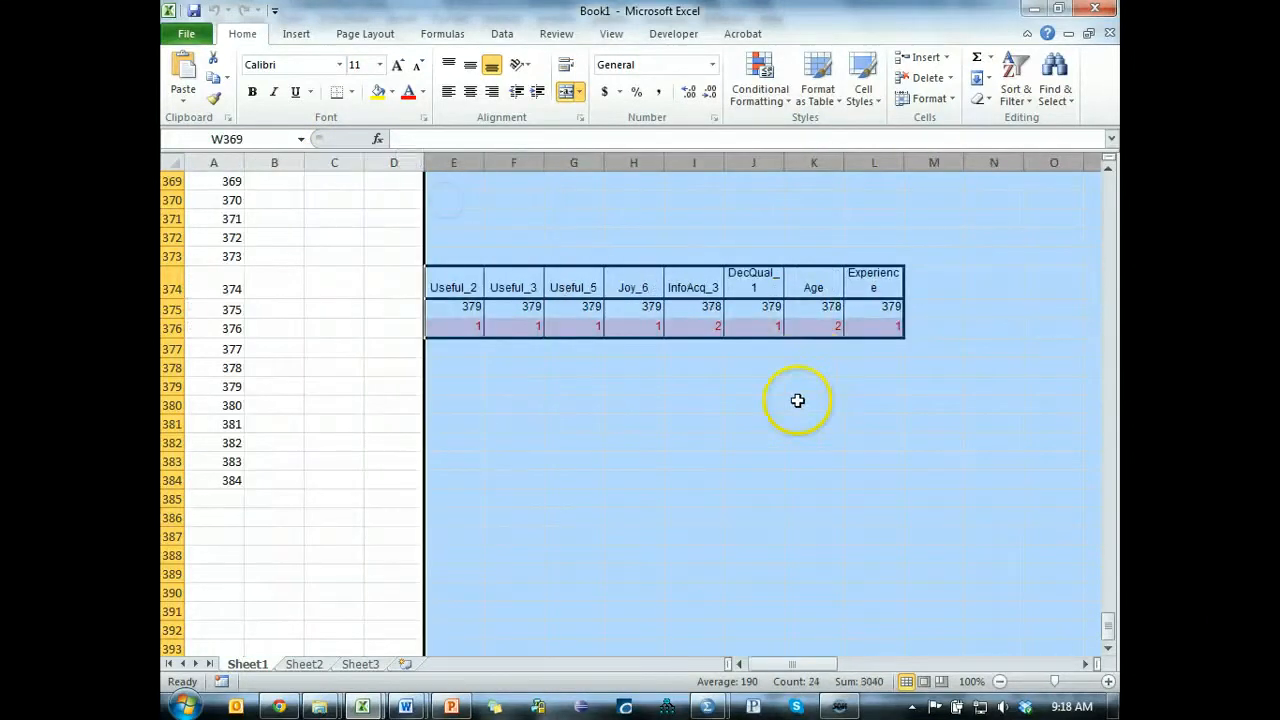
pyautogui.click(797, 400)
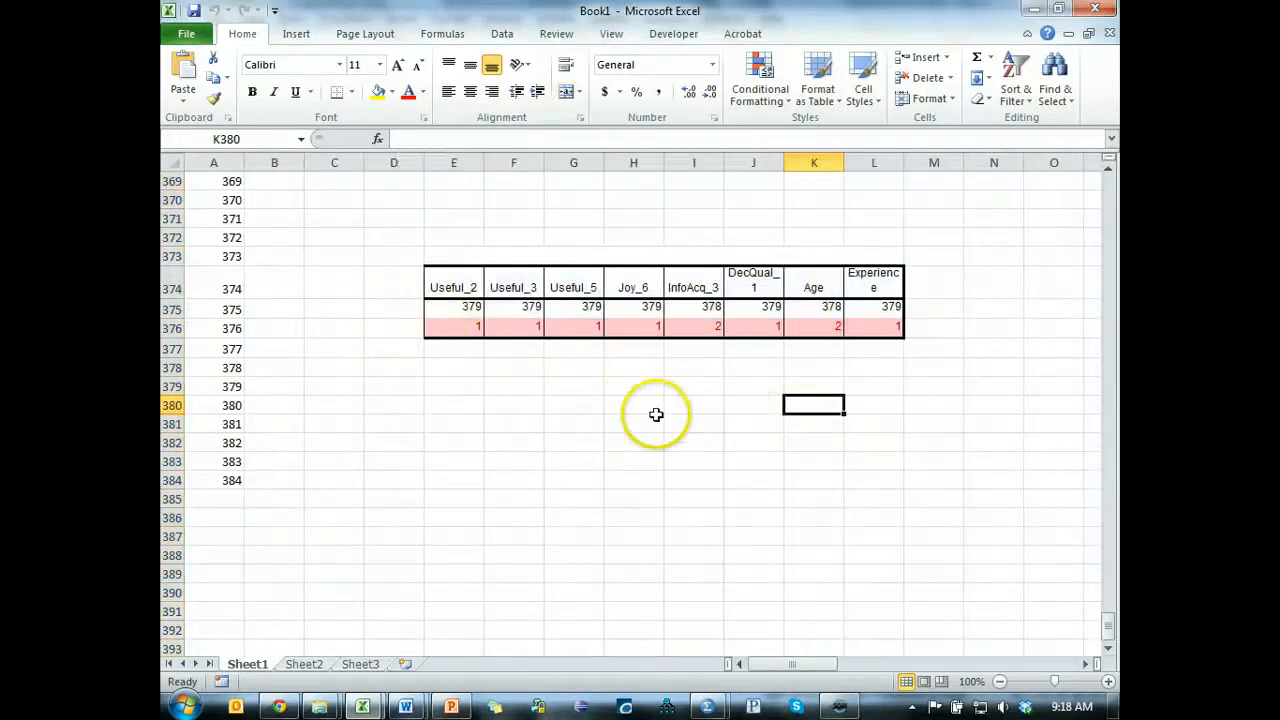
# Switch to SPSS and open Replace Missing Values, then check the Excel table for which variables need replacing.
pyautogui.hotkey('alt', 'Tab')
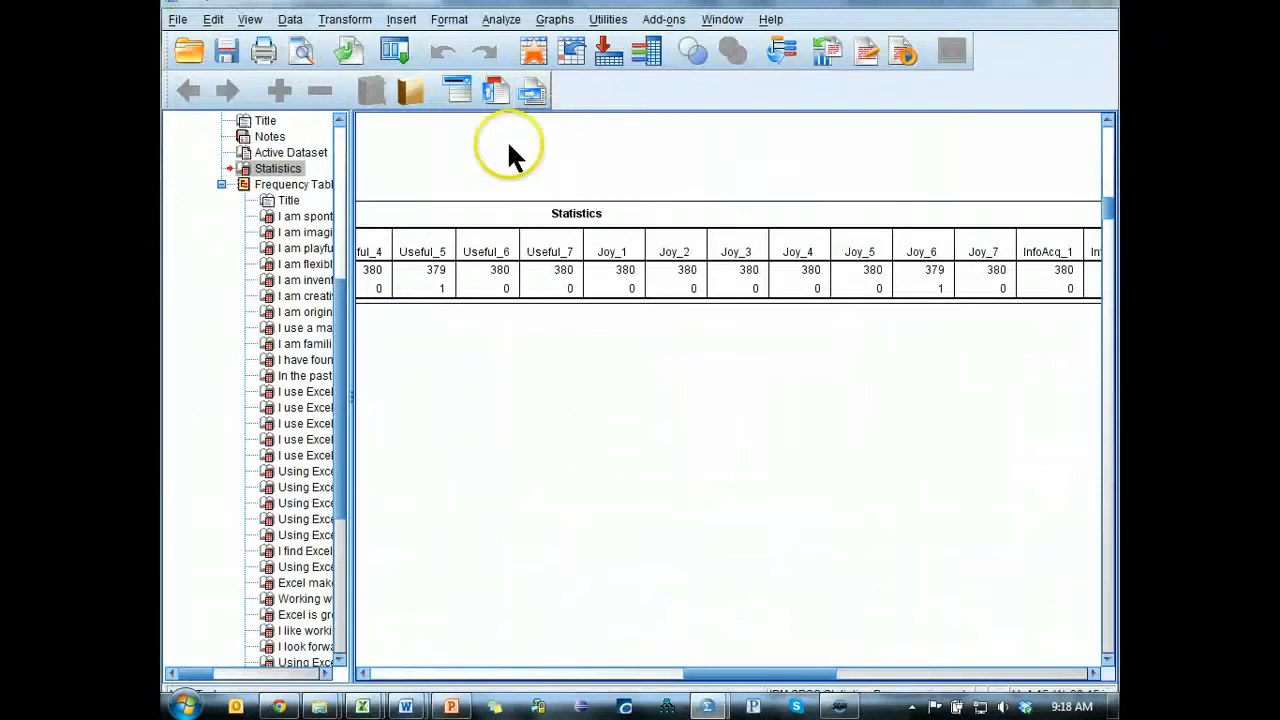
pyautogui.click(355, 22)
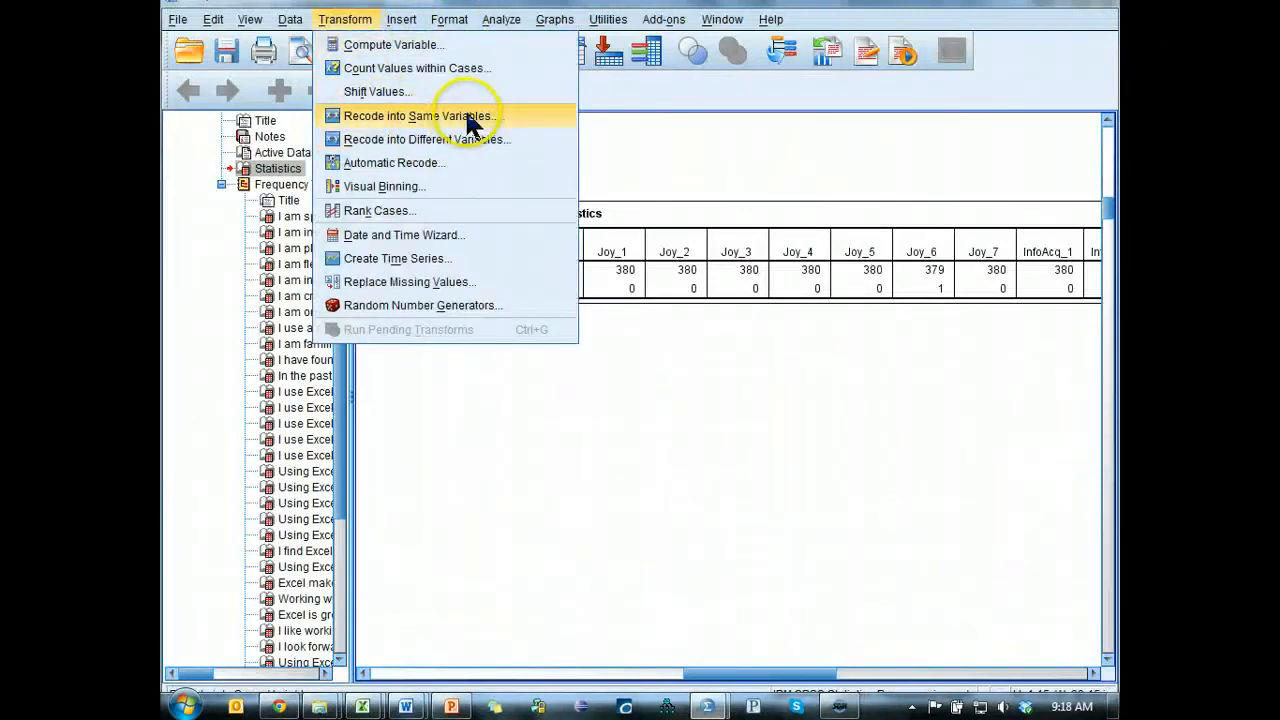
pyautogui.click(448, 281)
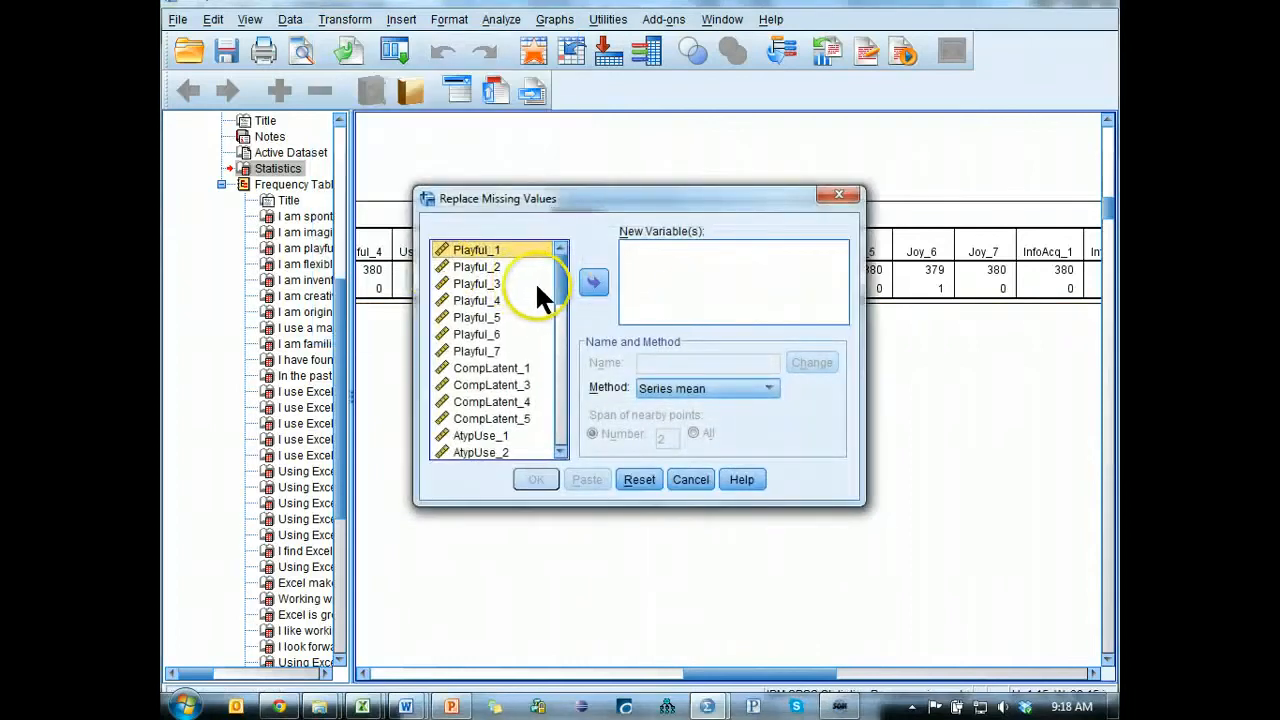
pyautogui.hotkey('alt', 'Tab')
pyautogui.click(630, 290)
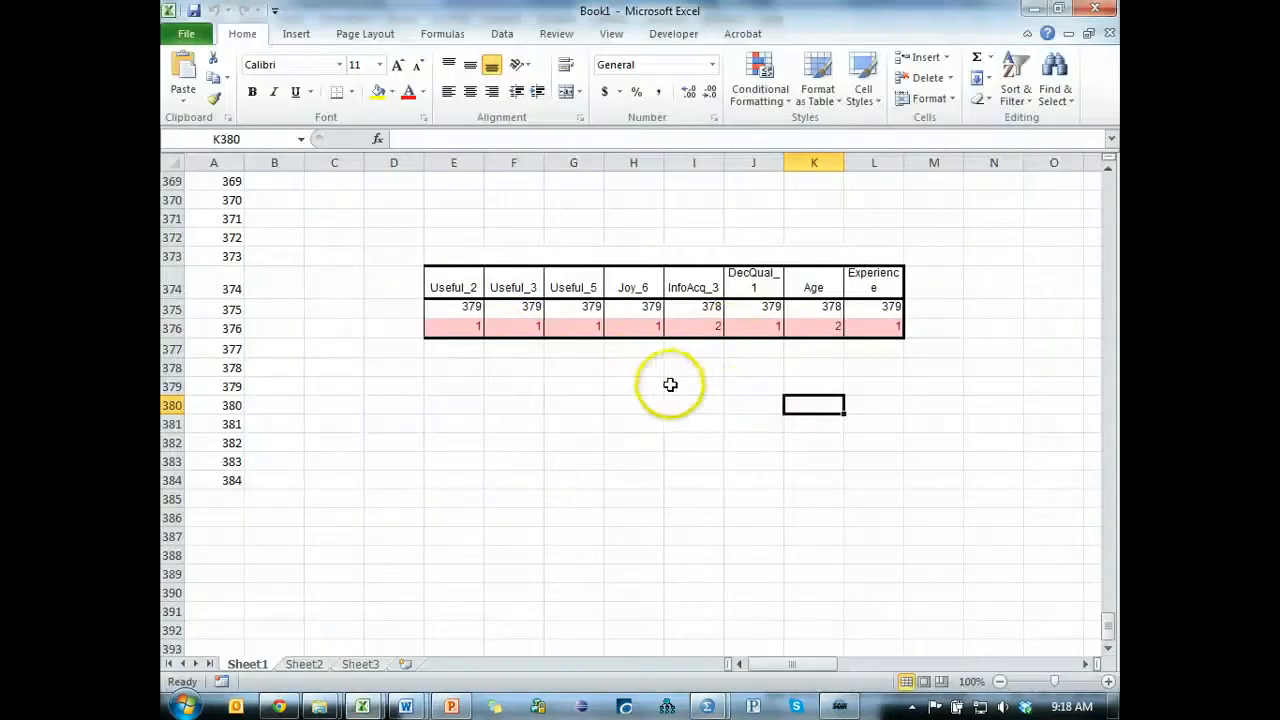
pyautogui.hotkey('alt', 'Tab')
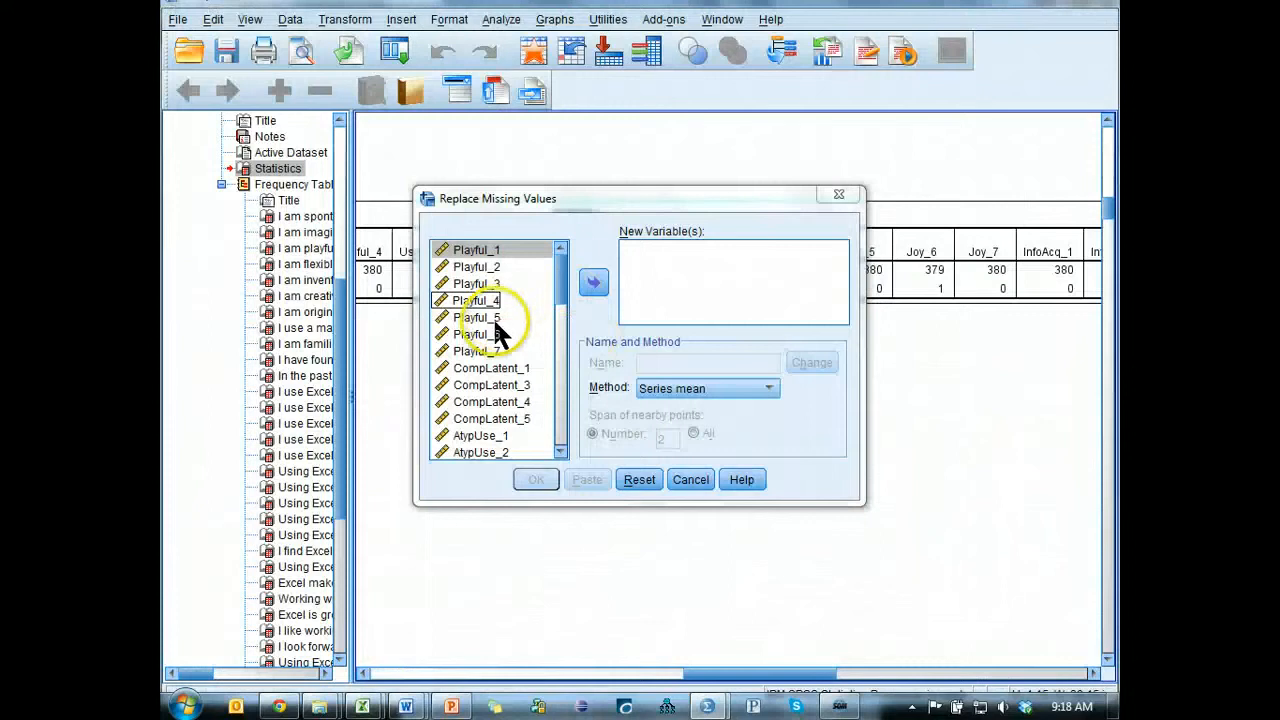
# Add Useful_2, Useful_3 and Useful_5 to the new variables for missing value replacement.
pyautogui.click(525, 347)
pyautogui.press('u')
pyautogui.scroll(-4, 523, 440)
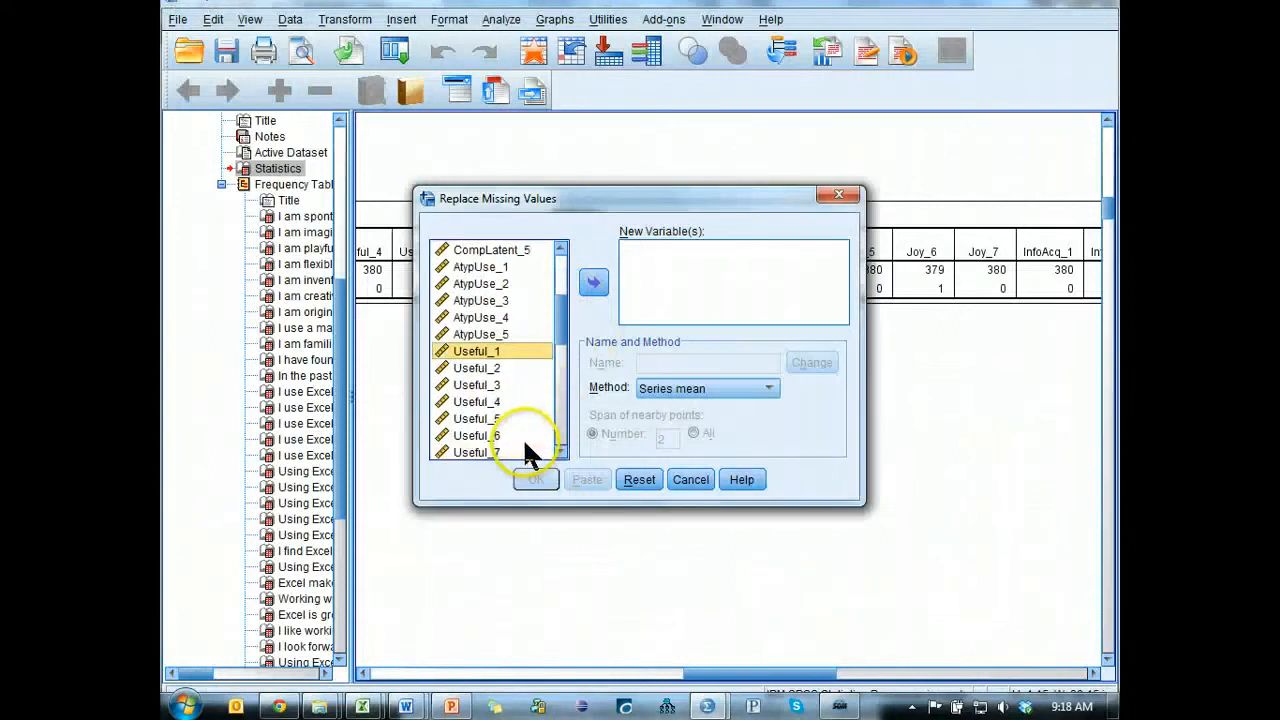
pyautogui.click(502, 268)
pyautogui.keyDown('ctrl'); pyautogui.click(504, 283); pyautogui.keyUp('ctrl')
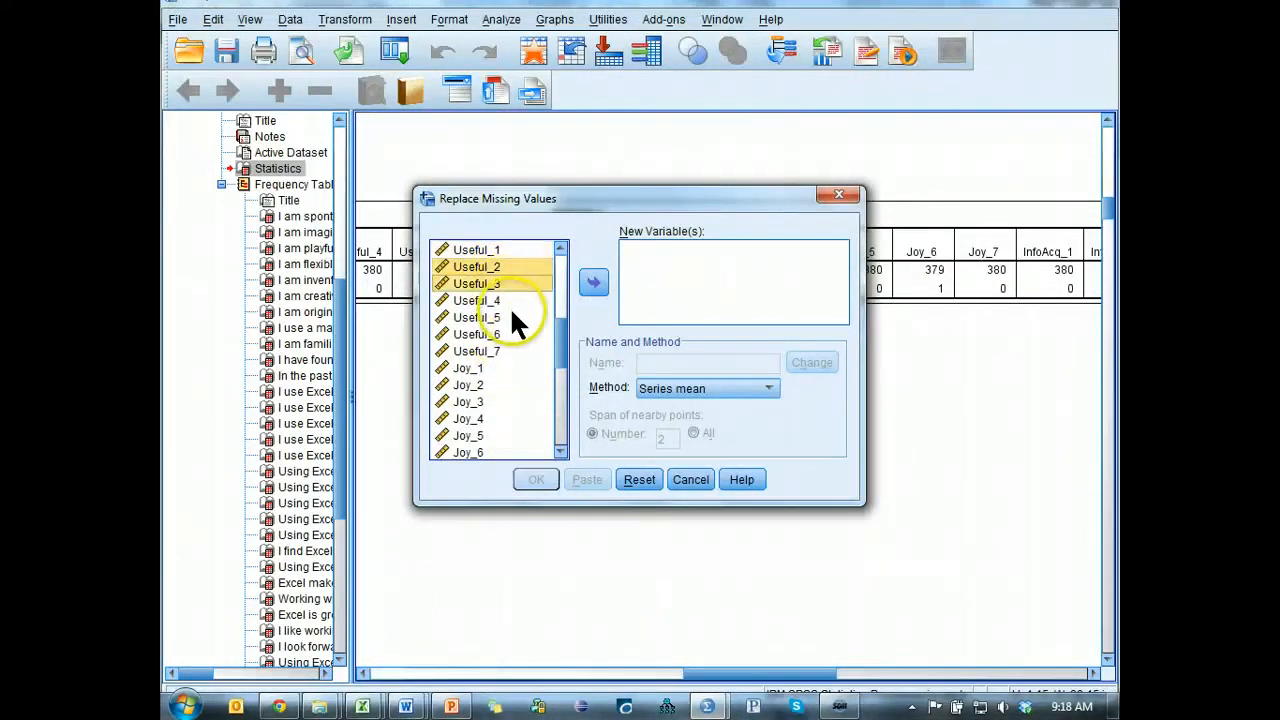
pyautogui.hotkey('alt', 'Tab')
pyautogui.hotkey('alt', 'Tab')
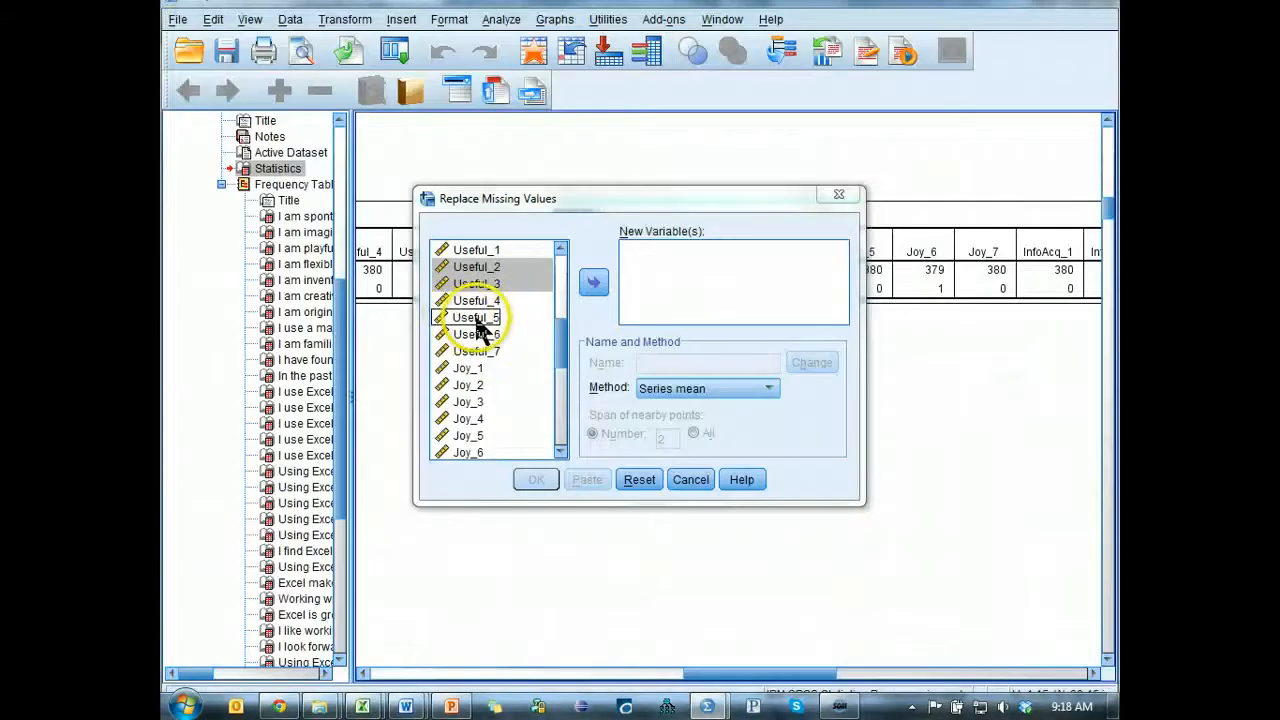
pyautogui.keyDown('ctrl'); pyautogui.click(523, 318); pyautogui.keyUp('ctrl')
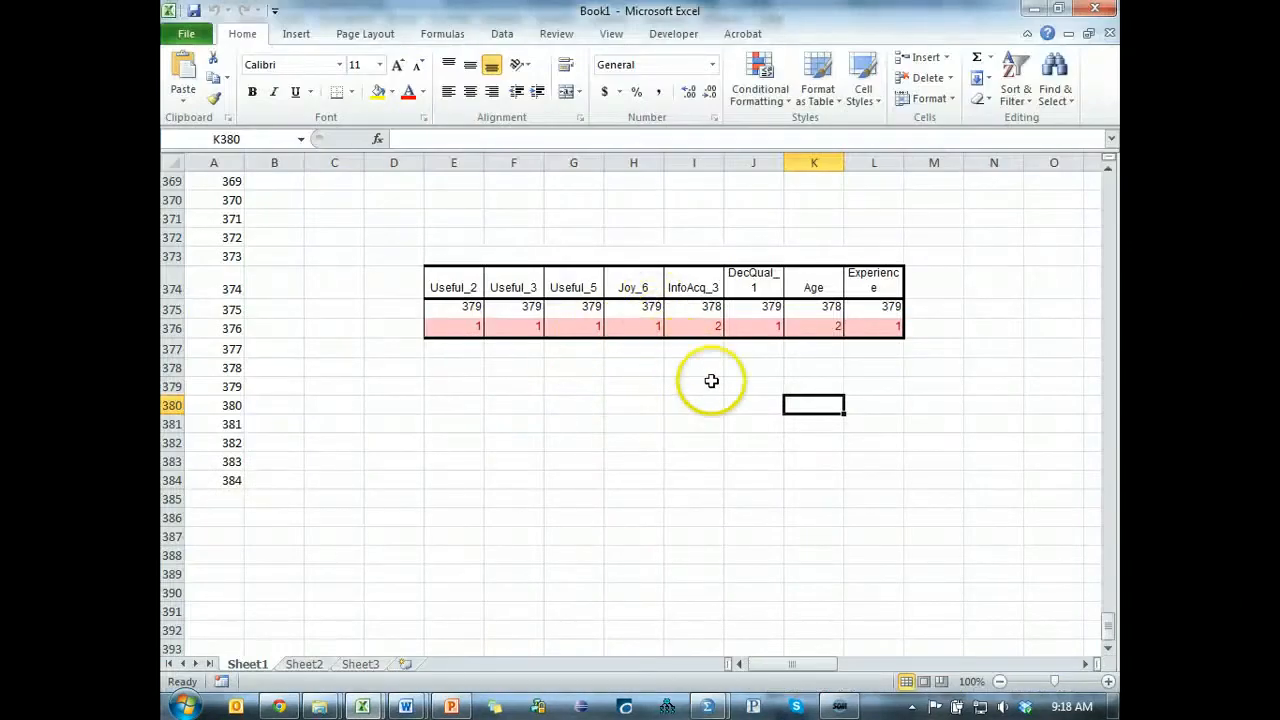
# Add Joy_6 and InfoAcq_3 to the new variables for missing value replacement.
pyautogui.hotkey('alt', 'Tab')
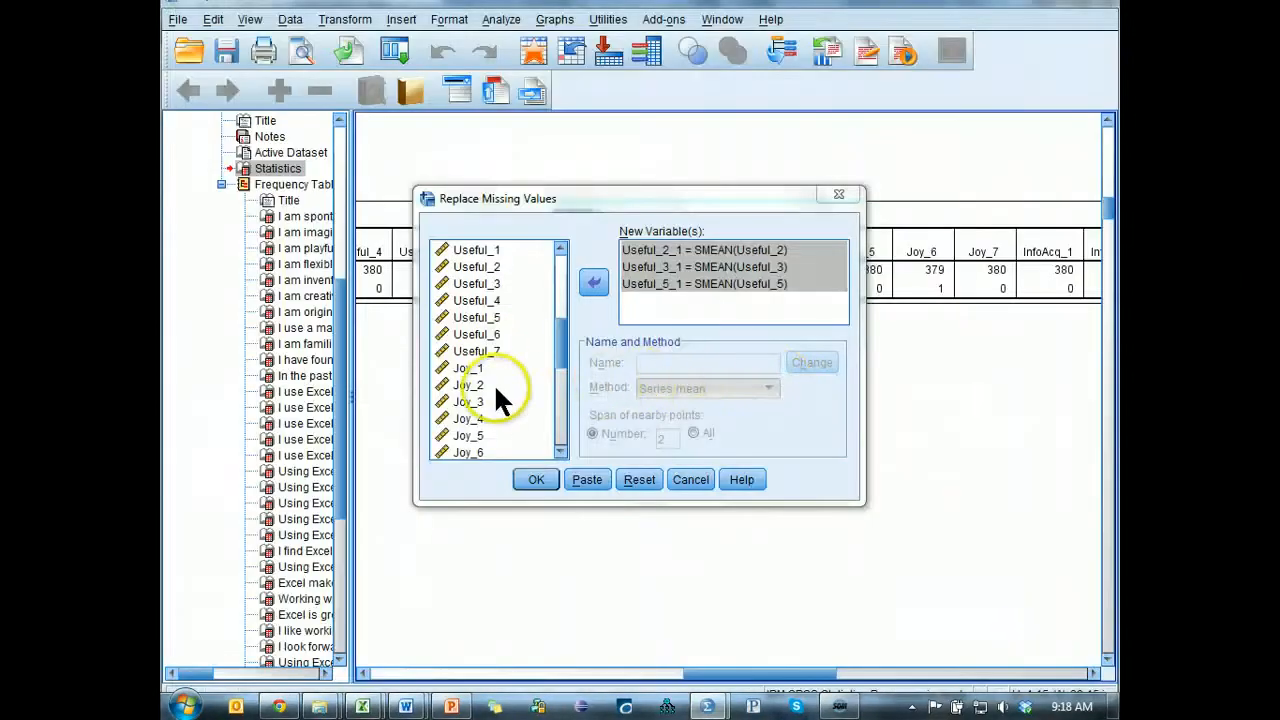
pyautogui.click(495, 452)
pyautogui.click(593, 283)
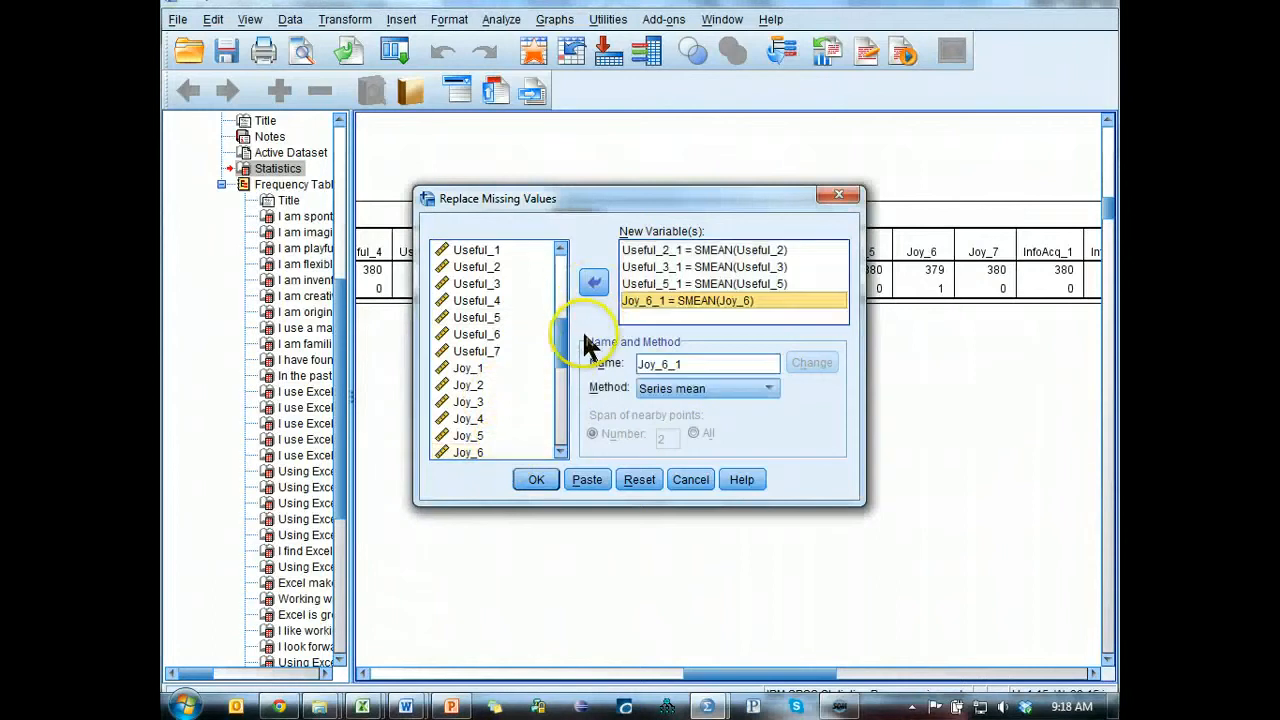
pyautogui.moveTo(563, 363); pyautogui.dragTo(565, 405)
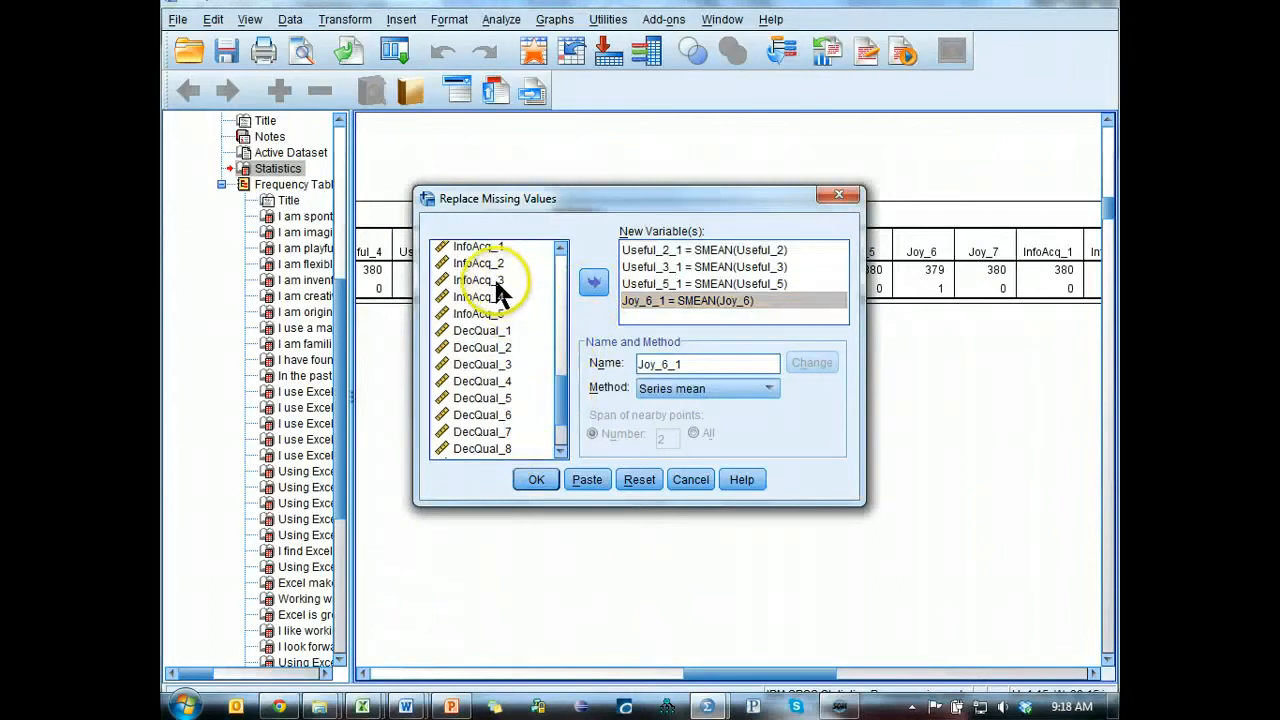
pyautogui.click(497, 280)
pyautogui.click(593, 282)
# Check the remaining variables in the Excel table, add DecQual_1, Age and Experience to the new variables, and enlarge the dialog.
pyautogui.hotkey('alt', 'Tab')
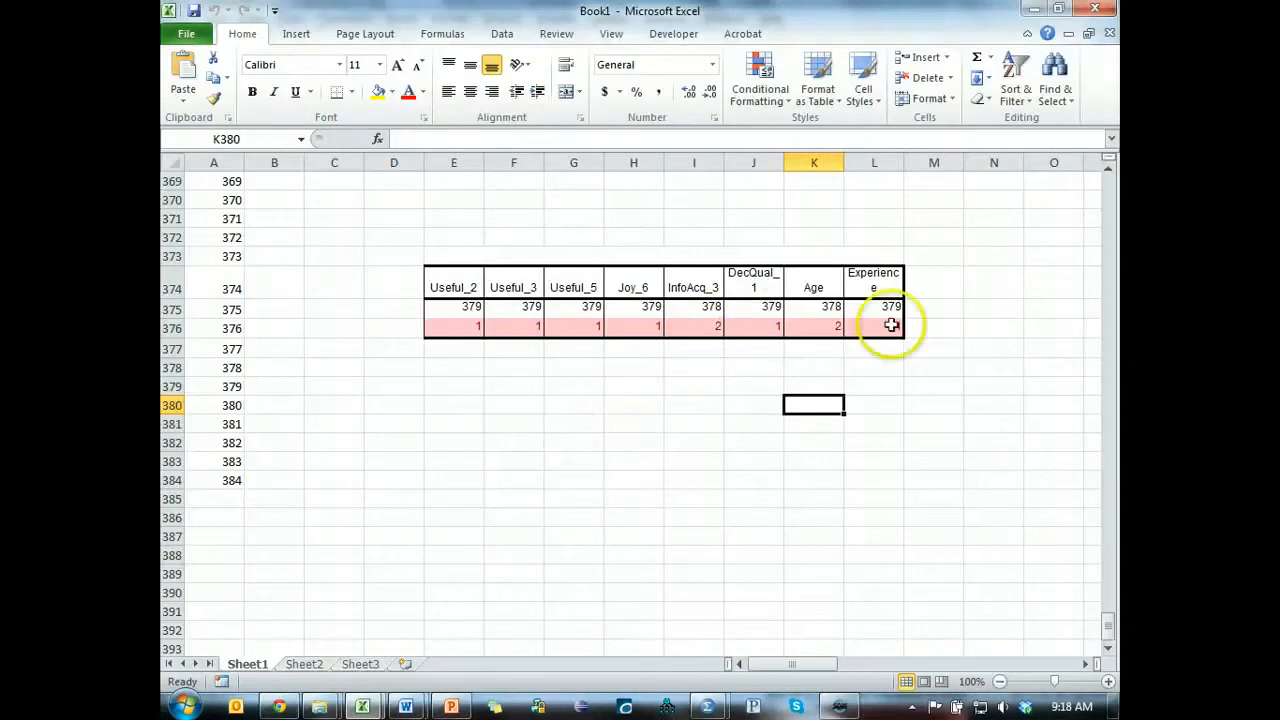
pyautogui.hotkey('alt', 'Tab')
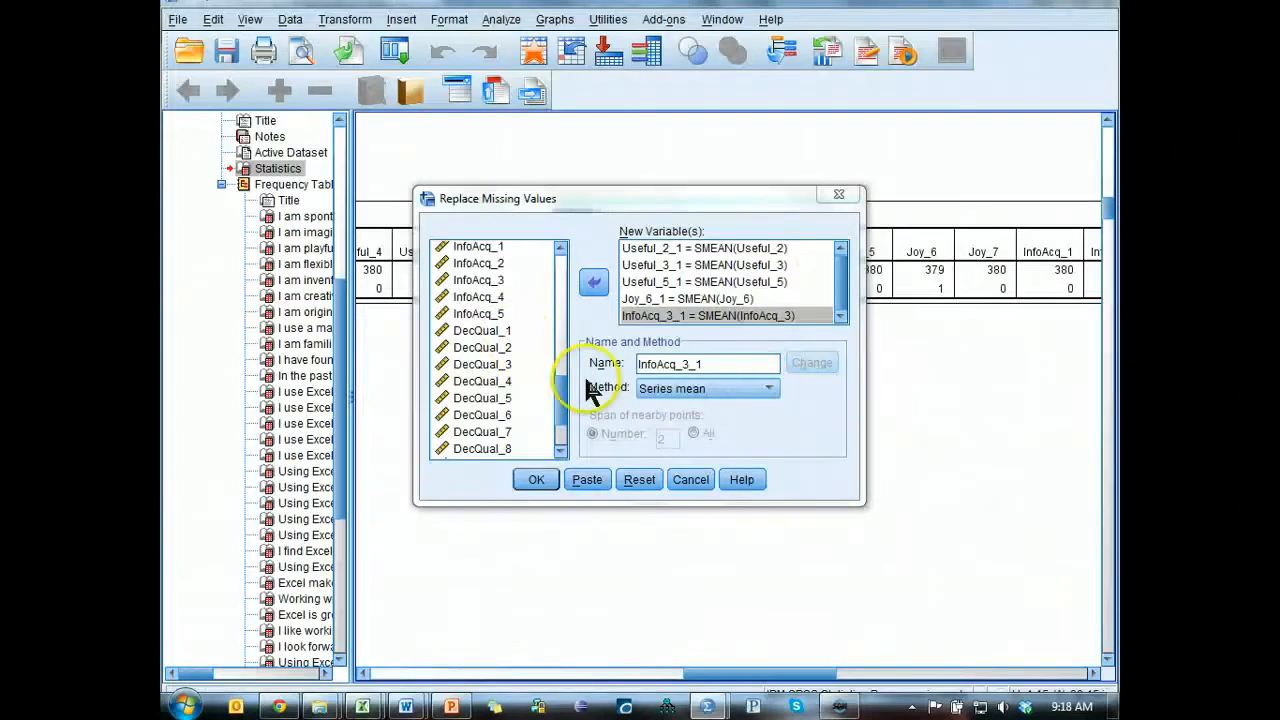
pyautogui.click(495, 331)
pyautogui.click(593, 282)
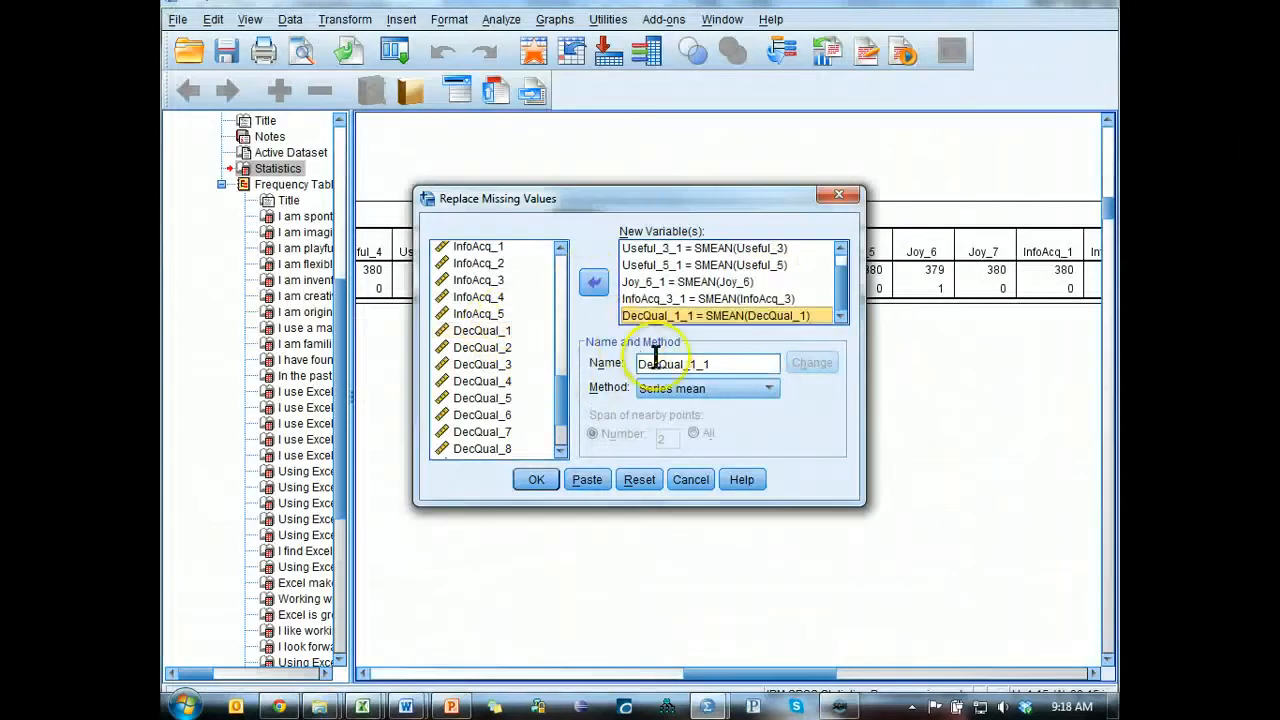
pyautogui.hotkey('alt', 'Tab')
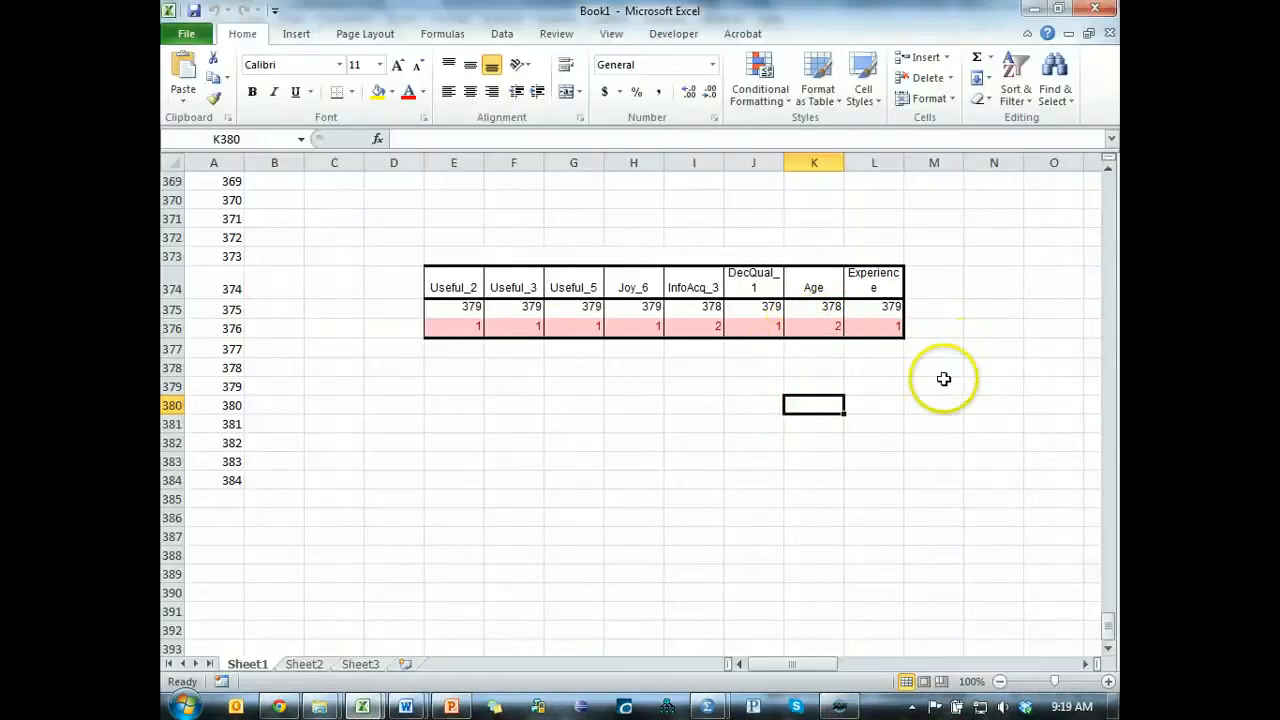
pyautogui.hotkey('alt', 'Tab')
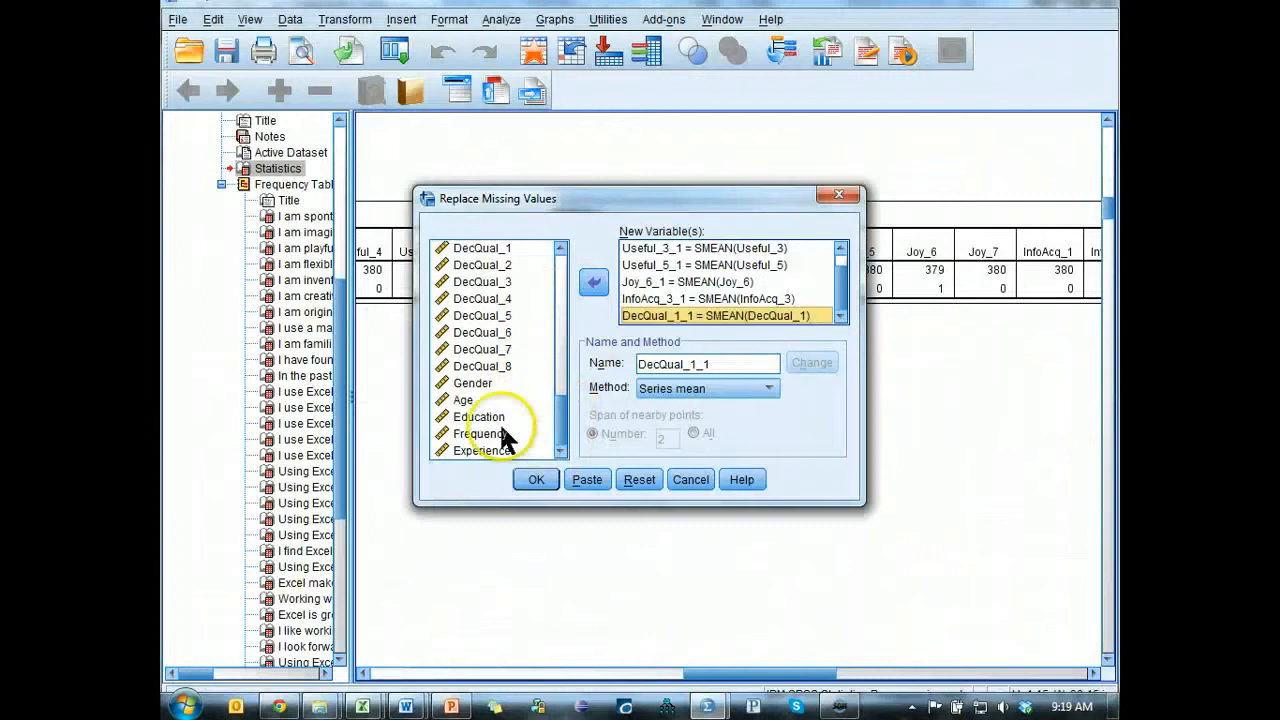
pyautogui.click(474, 399)
pyautogui.keyDown('ctrl'); pyautogui.click(497, 450); pyautogui.keyUp('ctrl')
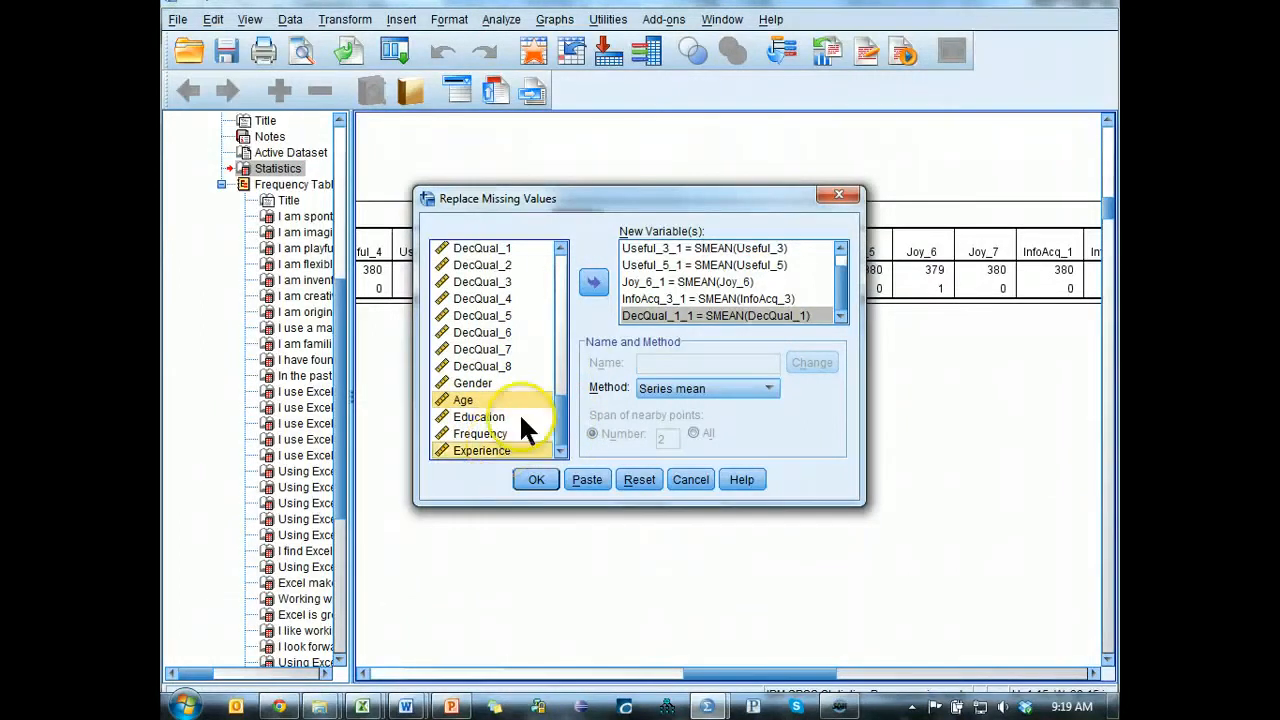
pyautogui.click(592, 285)
pyautogui.moveTo(754, 190); pyautogui.dragTo(757, 78)
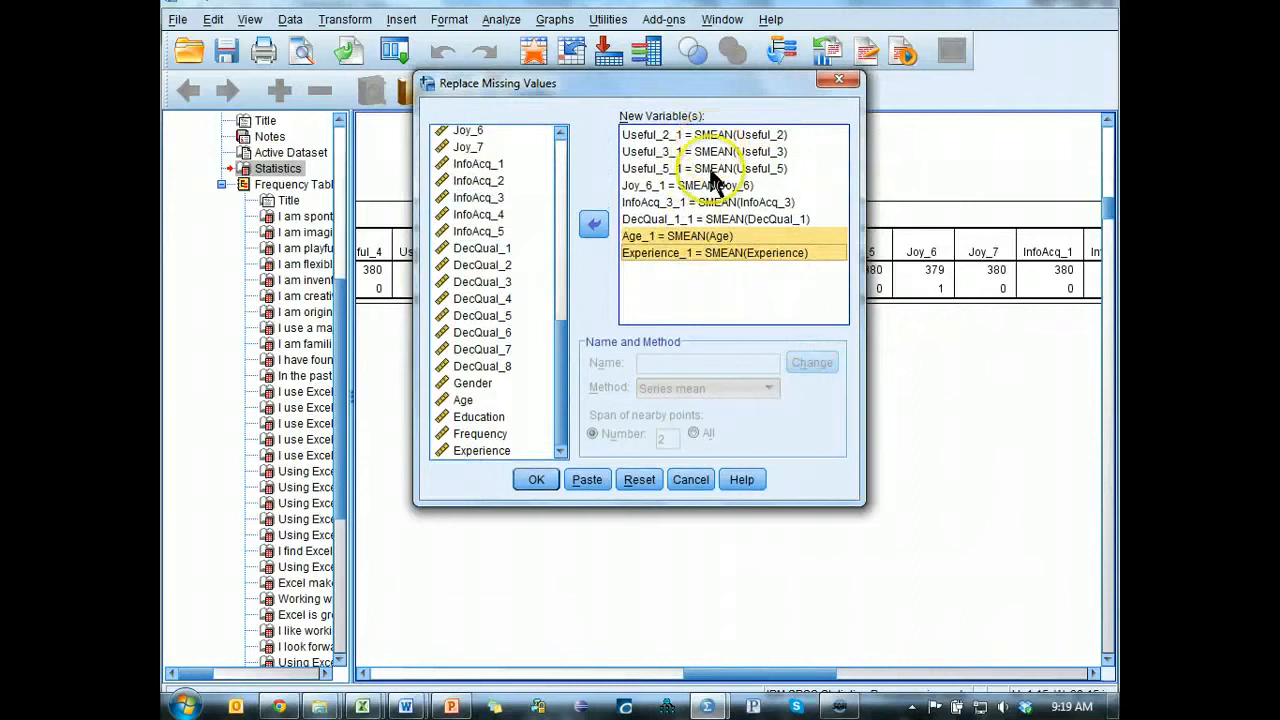
# Rename the Useful_2 replacement variable as Useful_2 and set its method to Median of nearby points with a span of All.
pyautogui.click(700, 134)
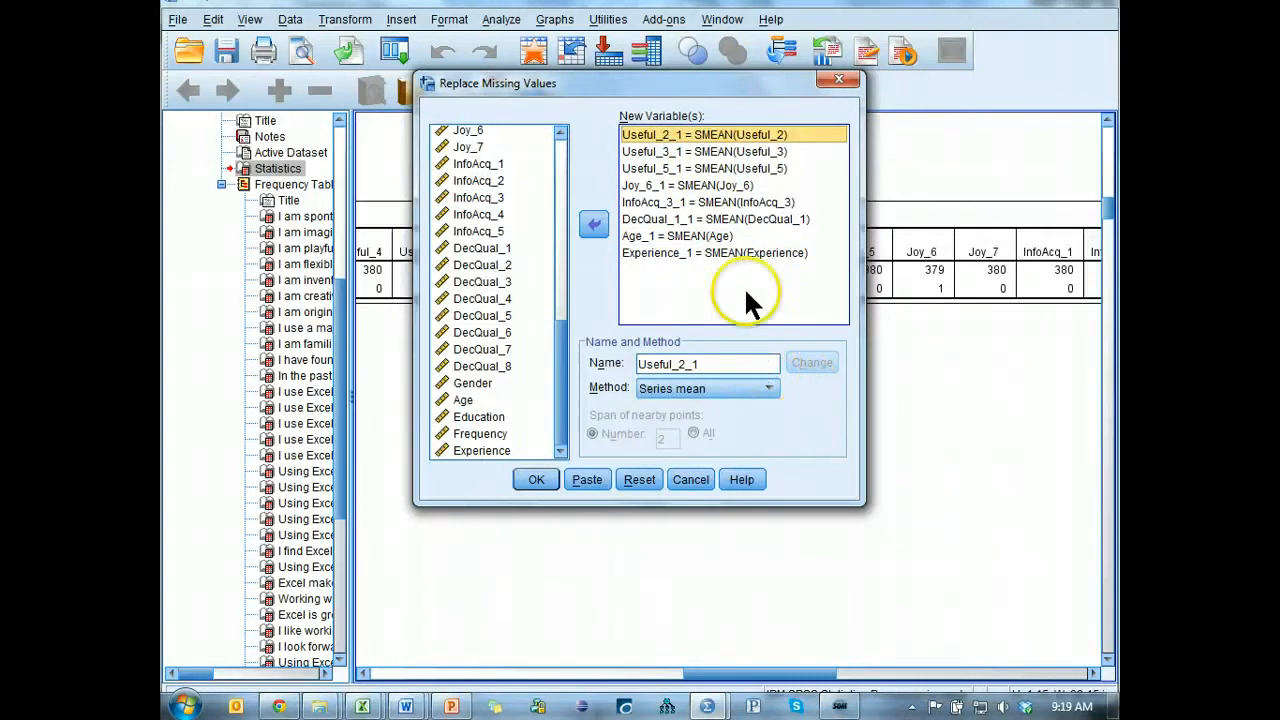
pyautogui.doubleClick(710, 363)
pyautogui.press('End')
pyautogui.press('BackSpace')
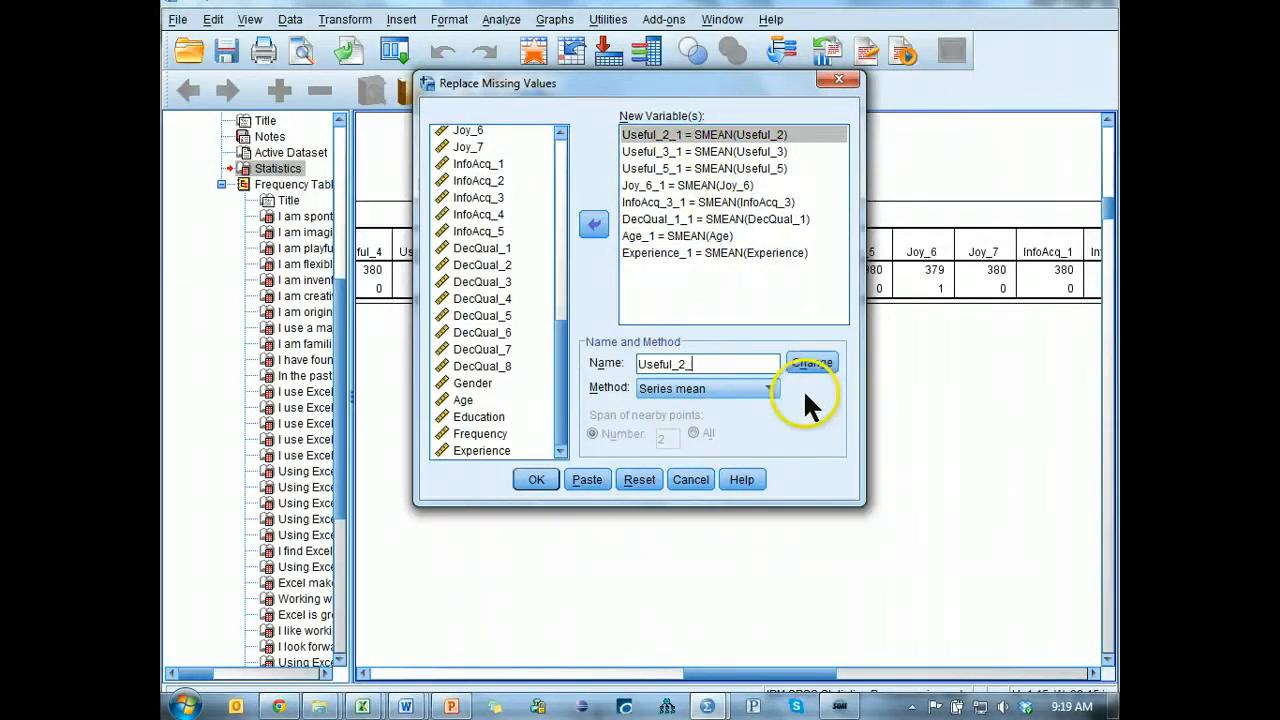
pyautogui.press('BackSpace')
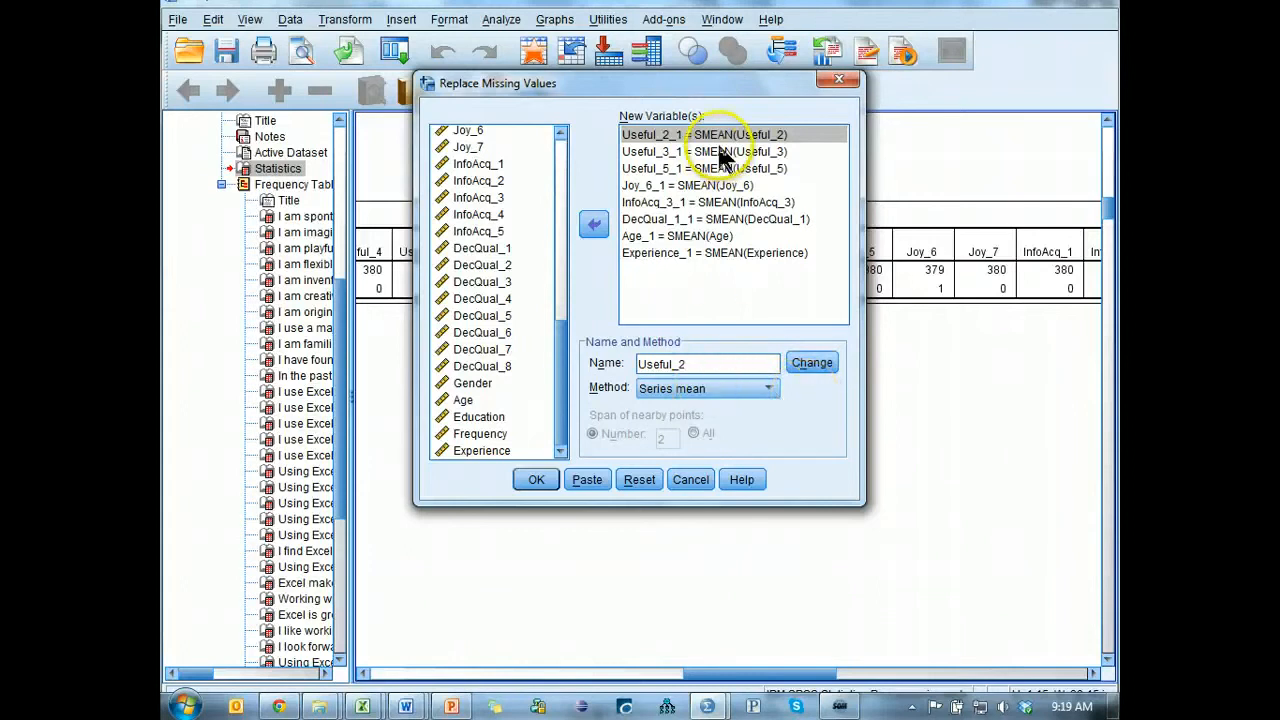
pyautogui.click(745, 388)
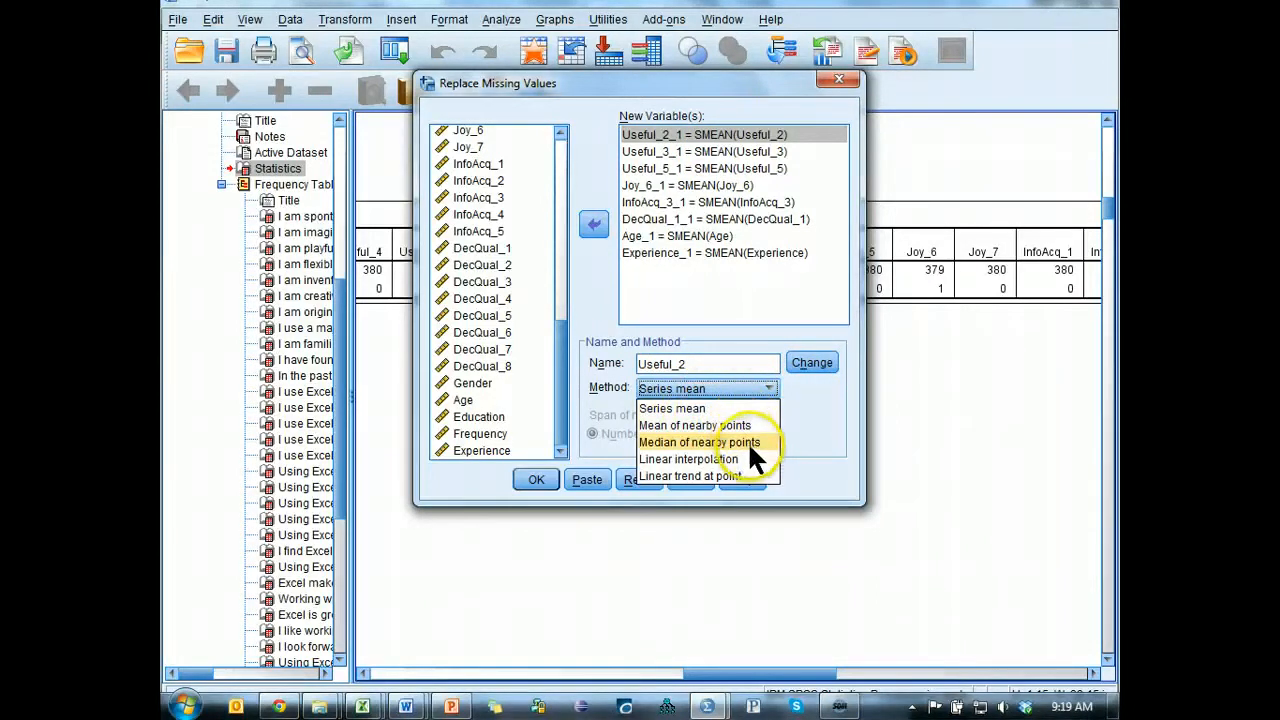
pyautogui.click(749, 441)
pyautogui.click(703, 433)
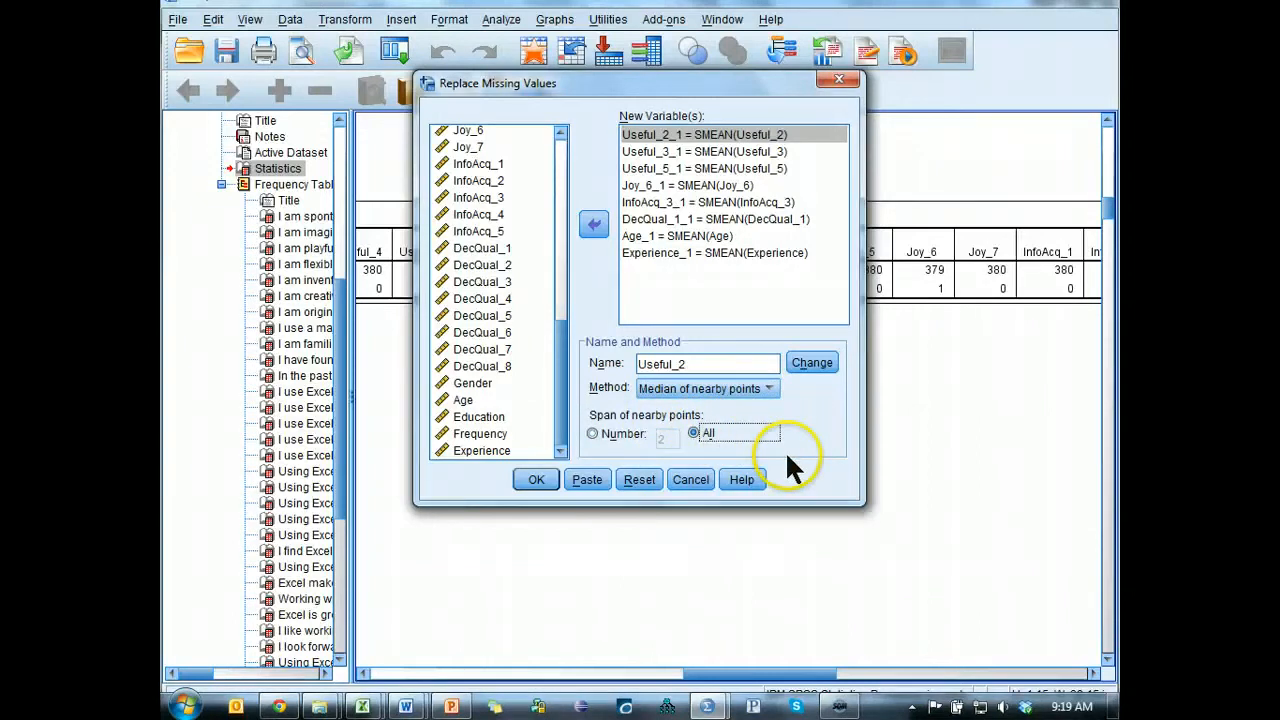
pyautogui.click(815, 362)
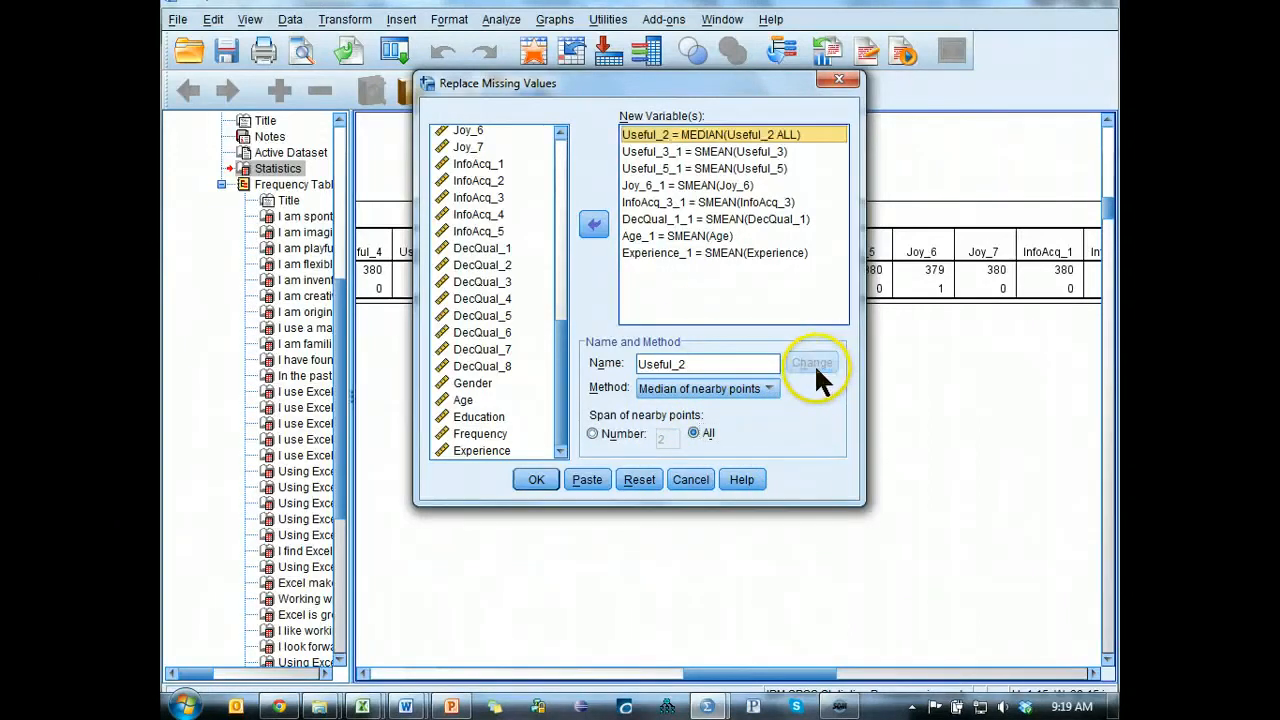
# Give Useful_3, Useful_5, Joy_6, InfoAcq_3 and DecQual_1 their original names as replacement variables, using Median of nearby points with a span of All.
pyautogui.click(795, 151)
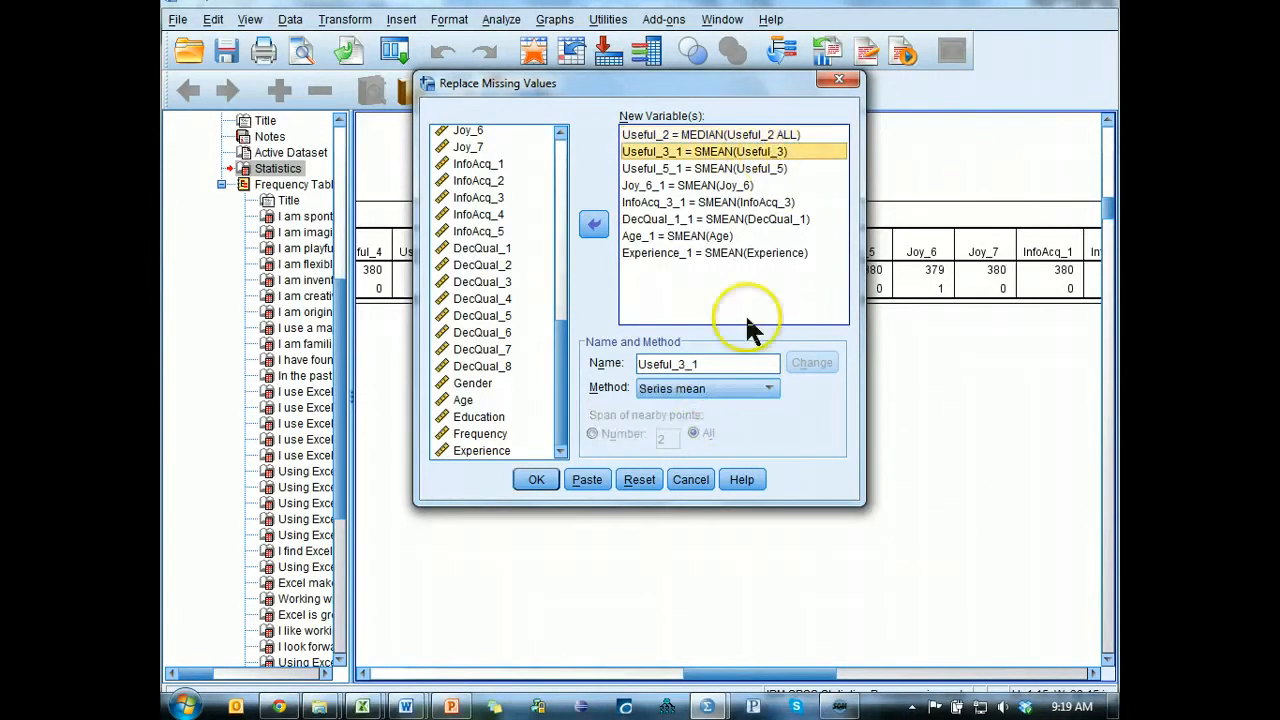
pyautogui.click(717, 362)
pyautogui.moveTo(709, 363); pyautogui.dragTo(686, 364)
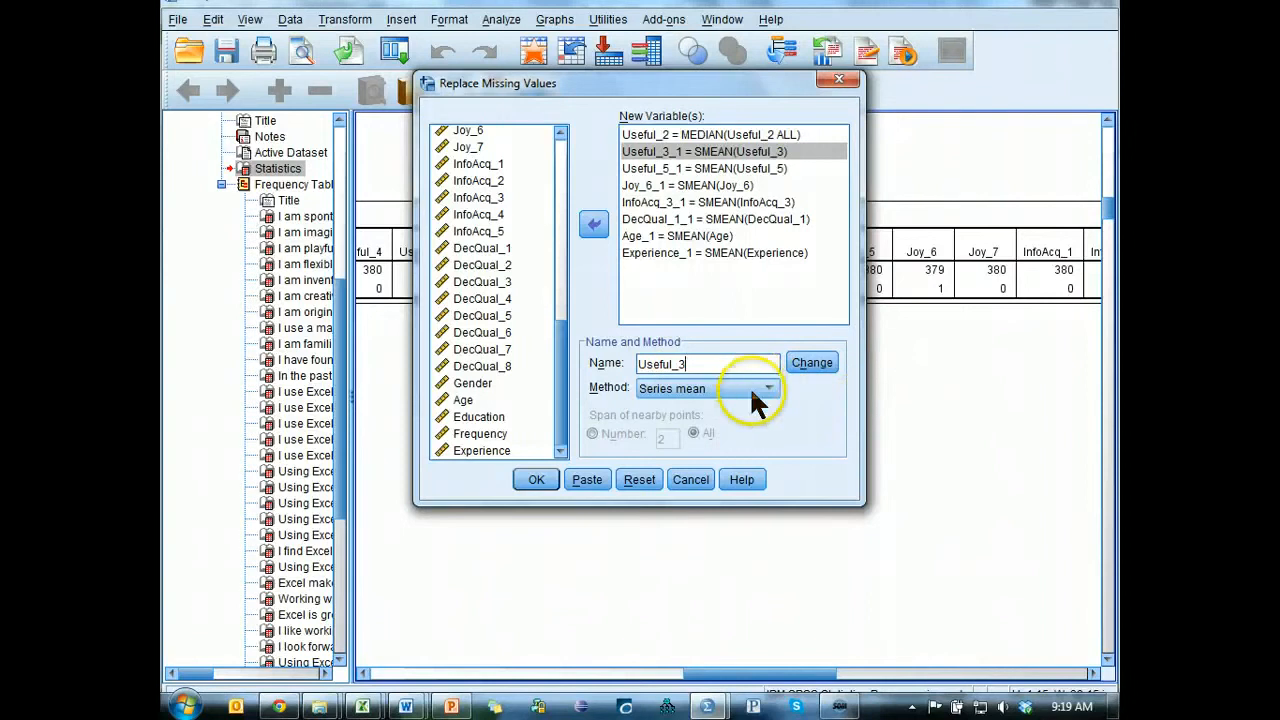
pyautogui.click(749, 386)
pyautogui.click(722, 434)
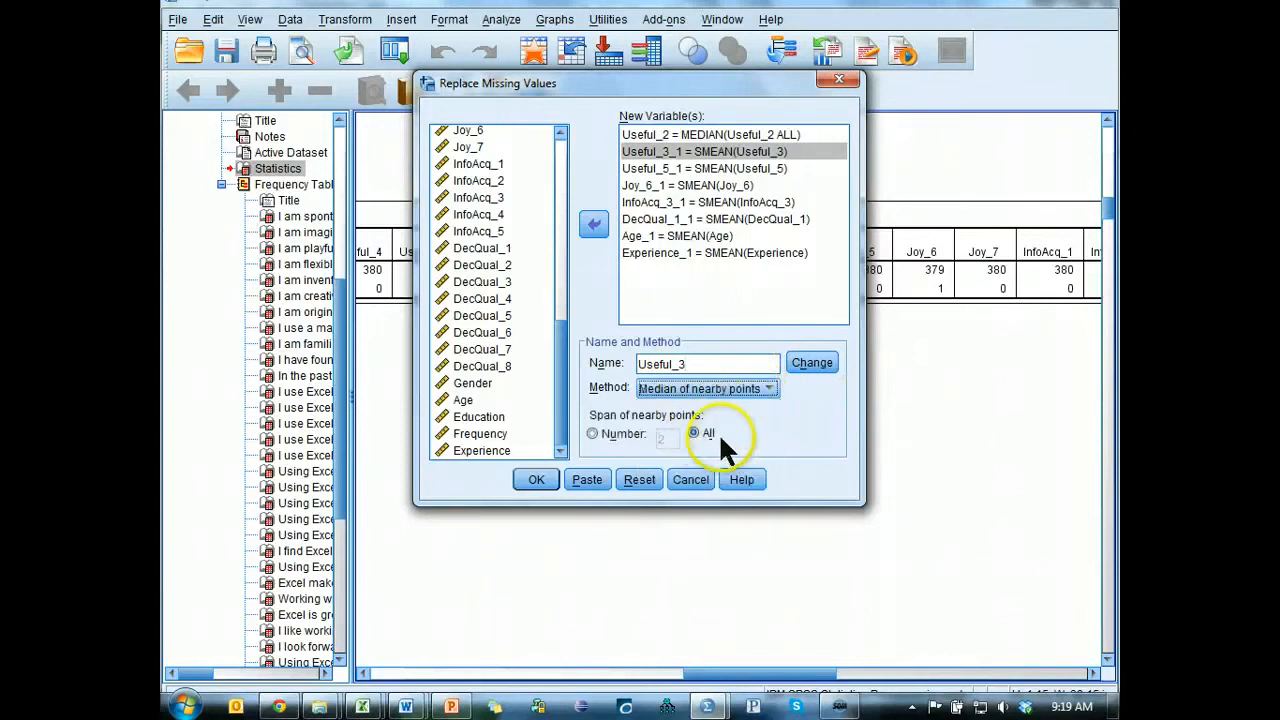
pyautogui.click(810, 363)
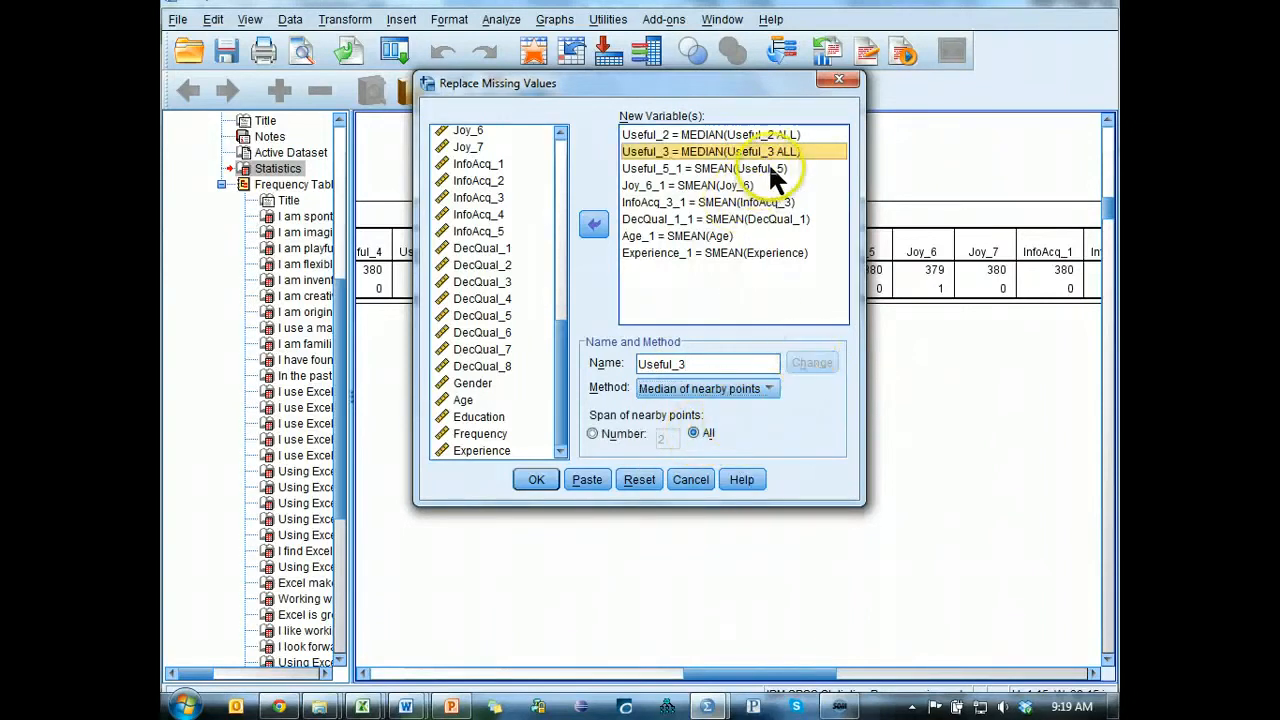
pyautogui.click(768, 166)
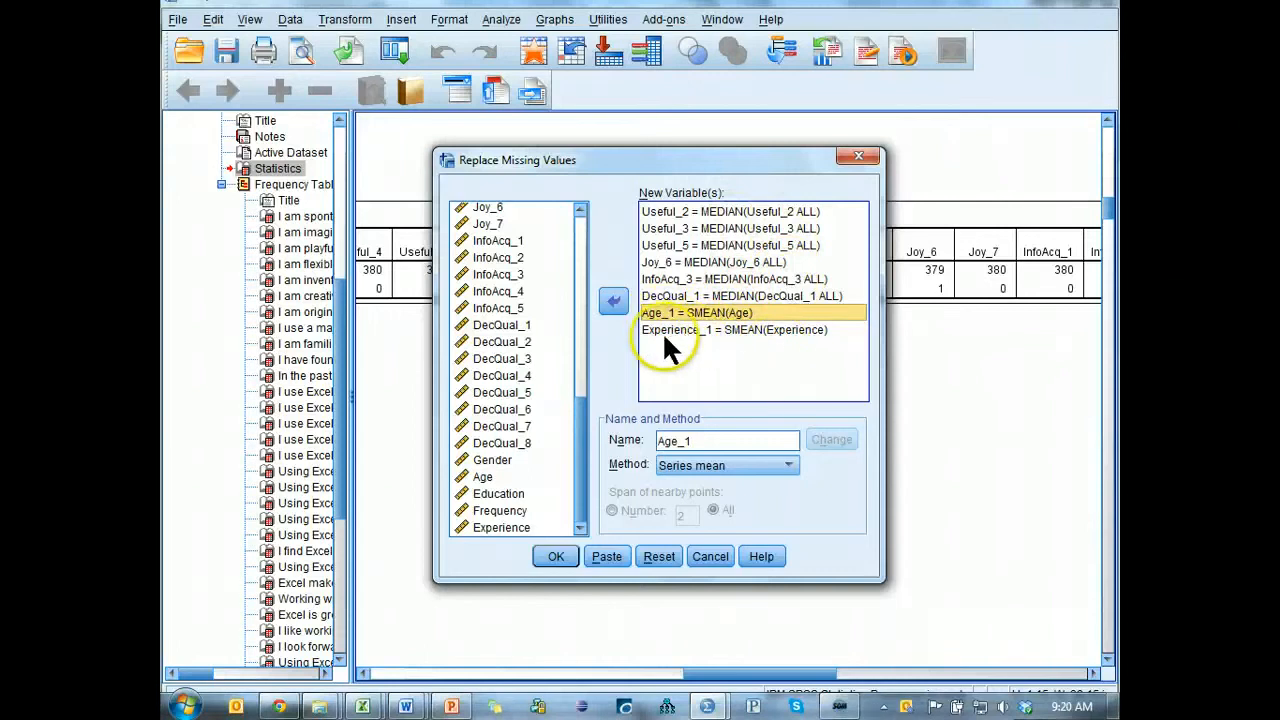
# Rename the Age replacement variable as Age and apply it with the Series mean method.
pyautogui.click(728, 442)
pyautogui.press('End')
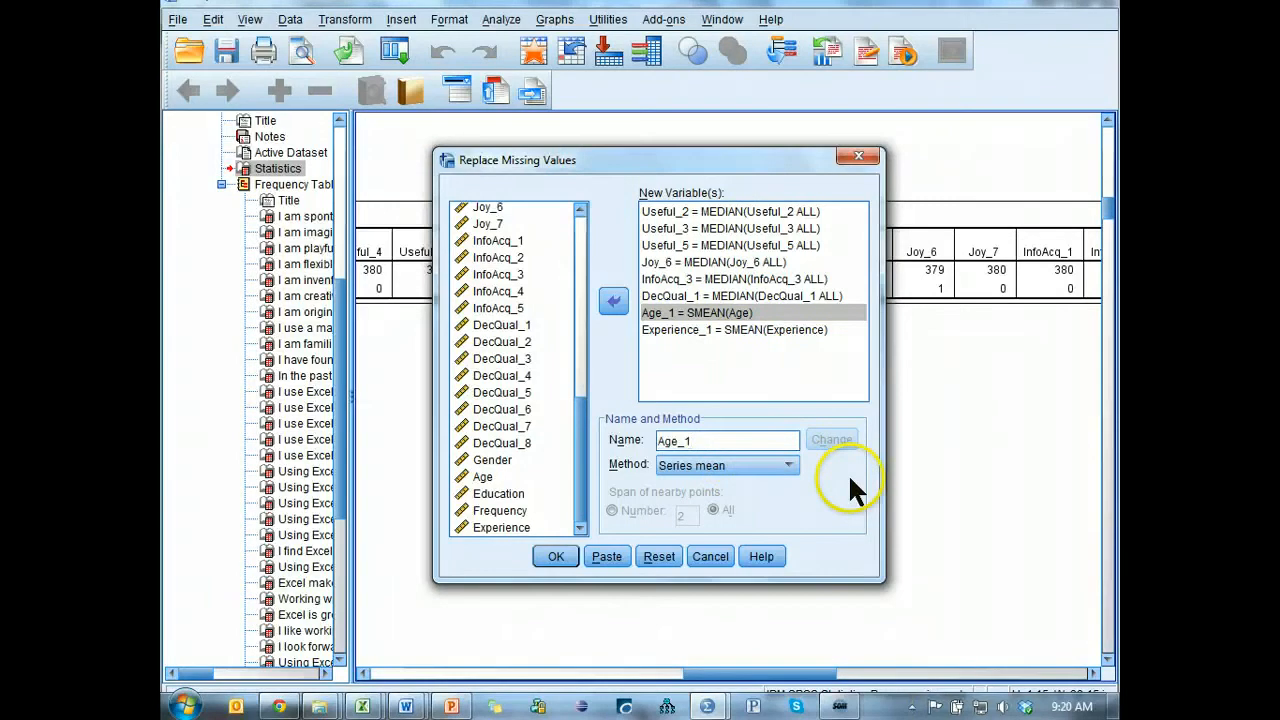
pyautogui.press('BackSpace')
pyautogui.press('BackSpace')
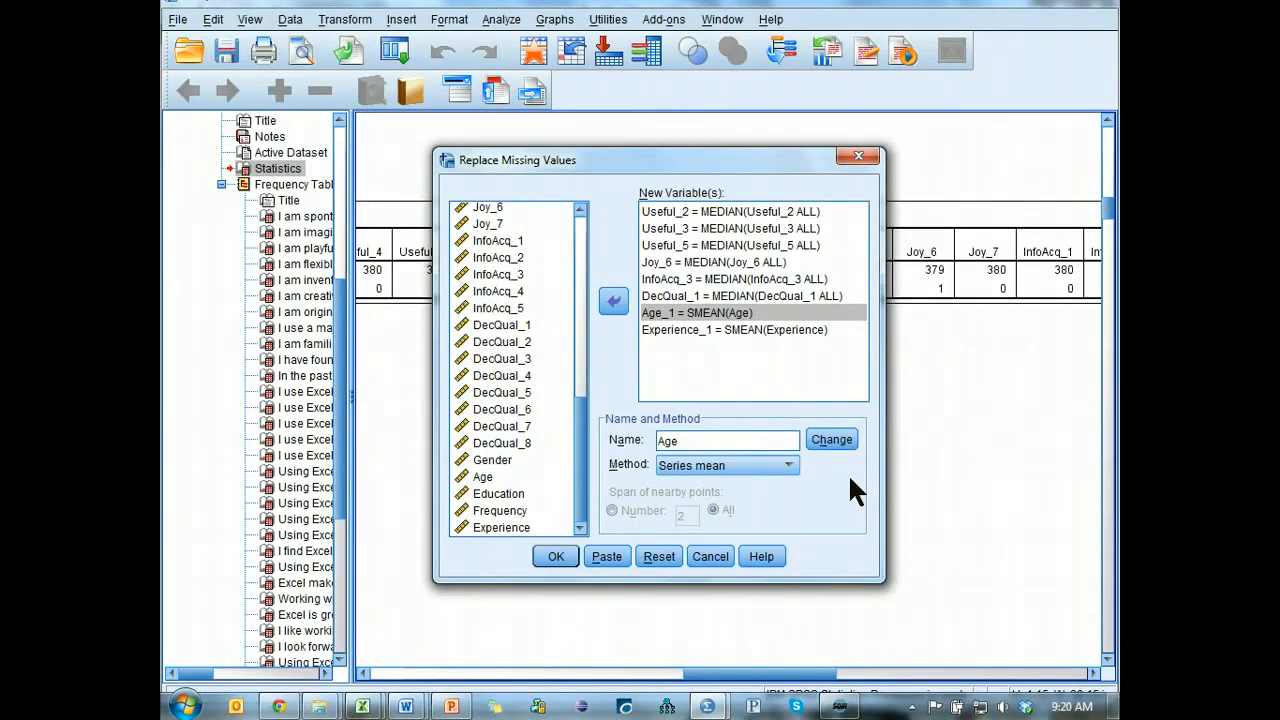
pyautogui.click(758, 465)
pyautogui.click(736, 486)
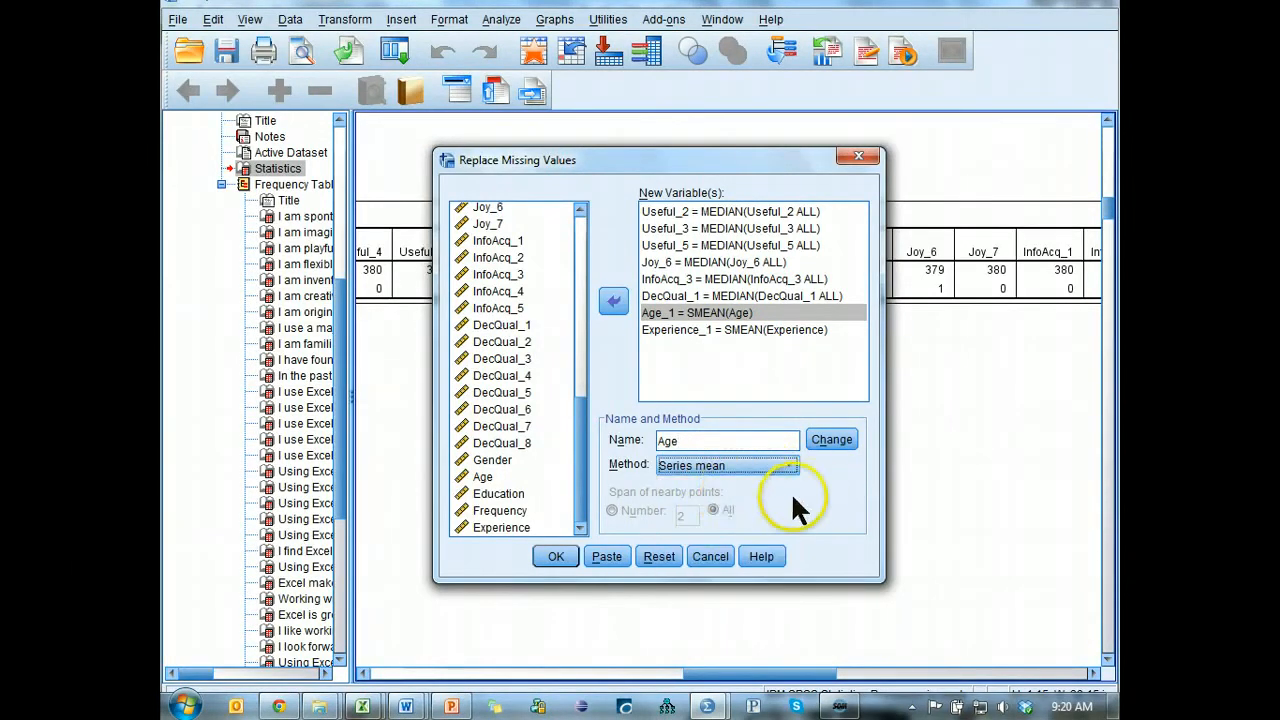
pyautogui.click(828, 440)
# Rename the Experience replacement variable as Experience with the Series mean method, and run the replacement, allowing existing variables to be changed.
pyautogui.click(775, 335)
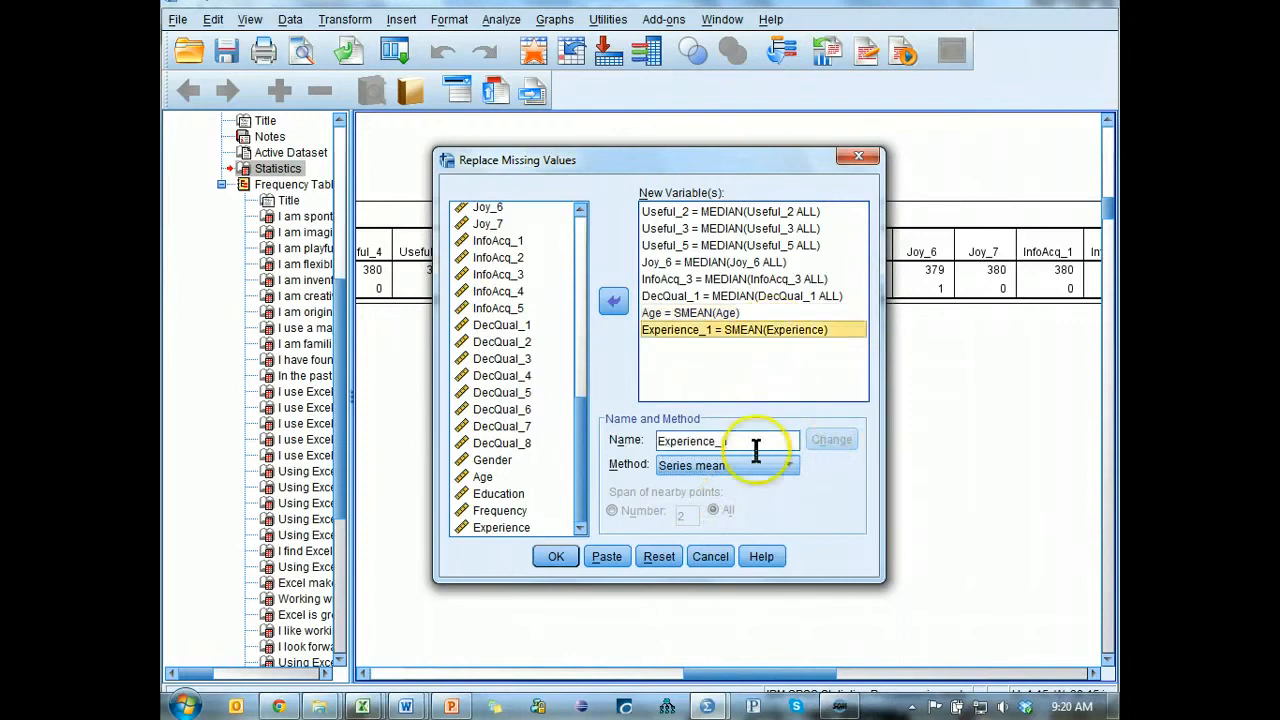
pyautogui.doubleClick(762, 442)
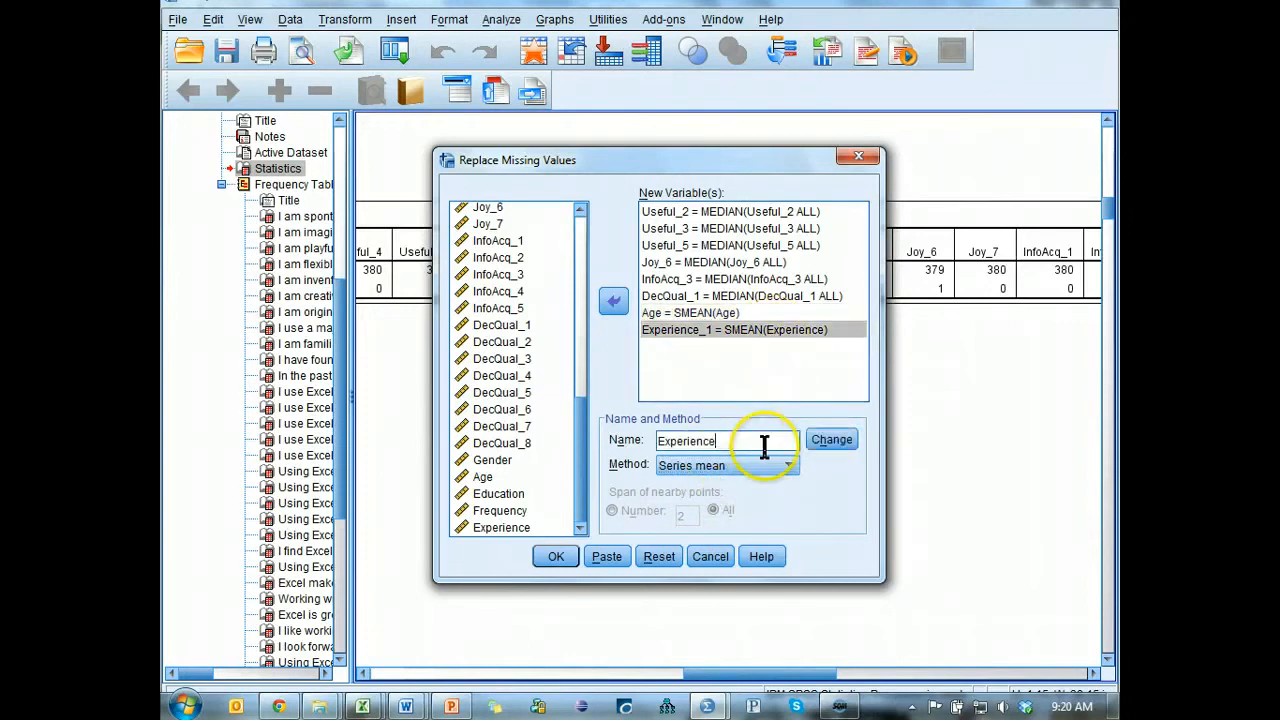
pyautogui.click(850, 438)
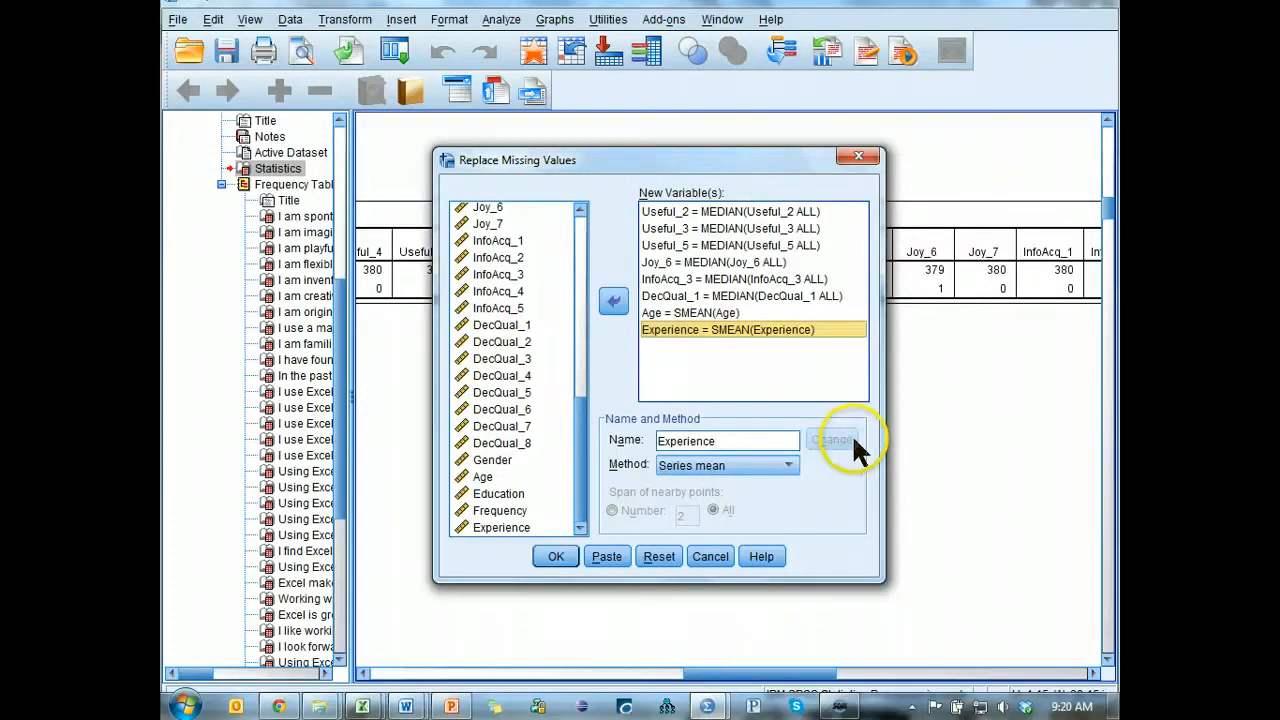
pyautogui.click(569, 560)
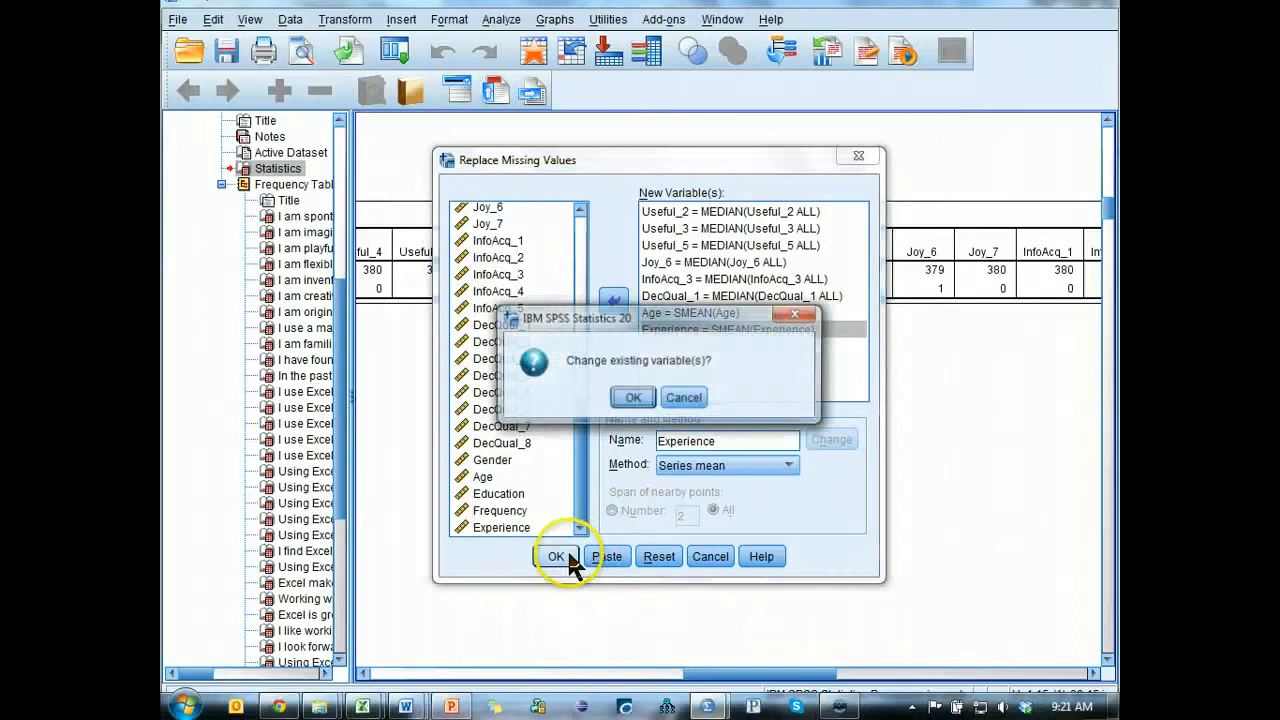
pyautogui.click(632, 399)
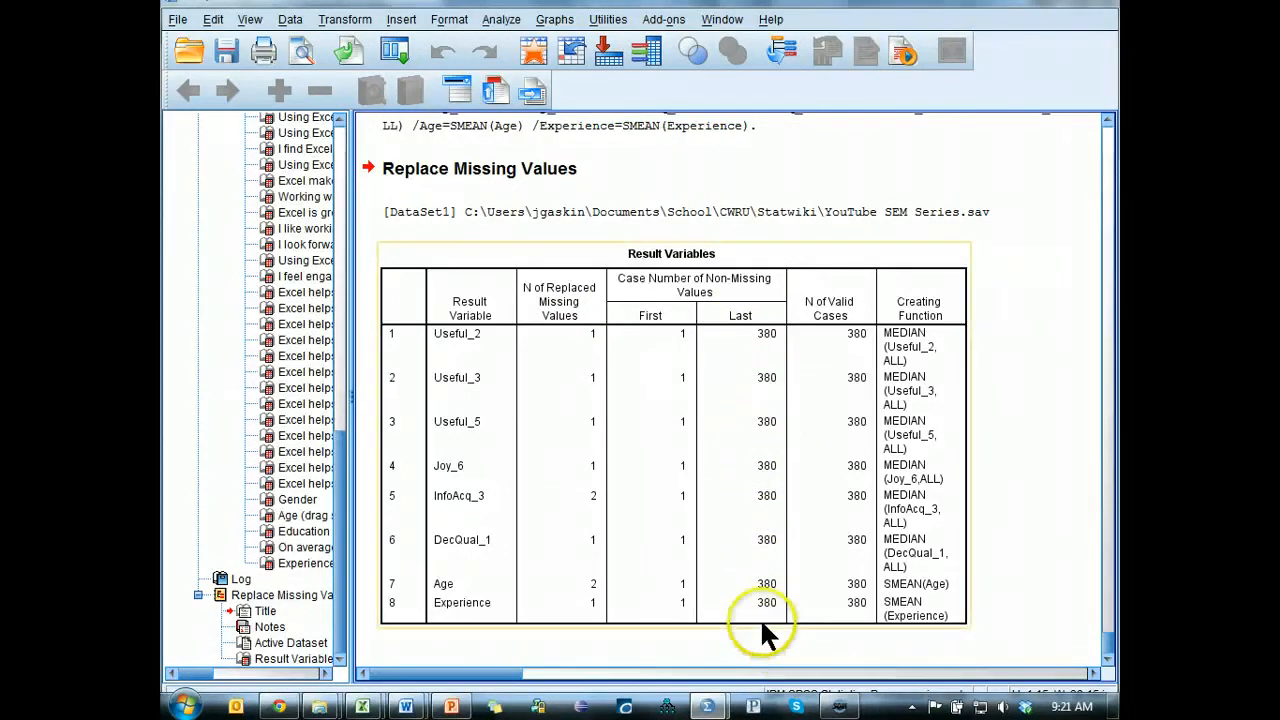
# Close the output viewer without saving its contents.
pyautogui.click(226, 50)
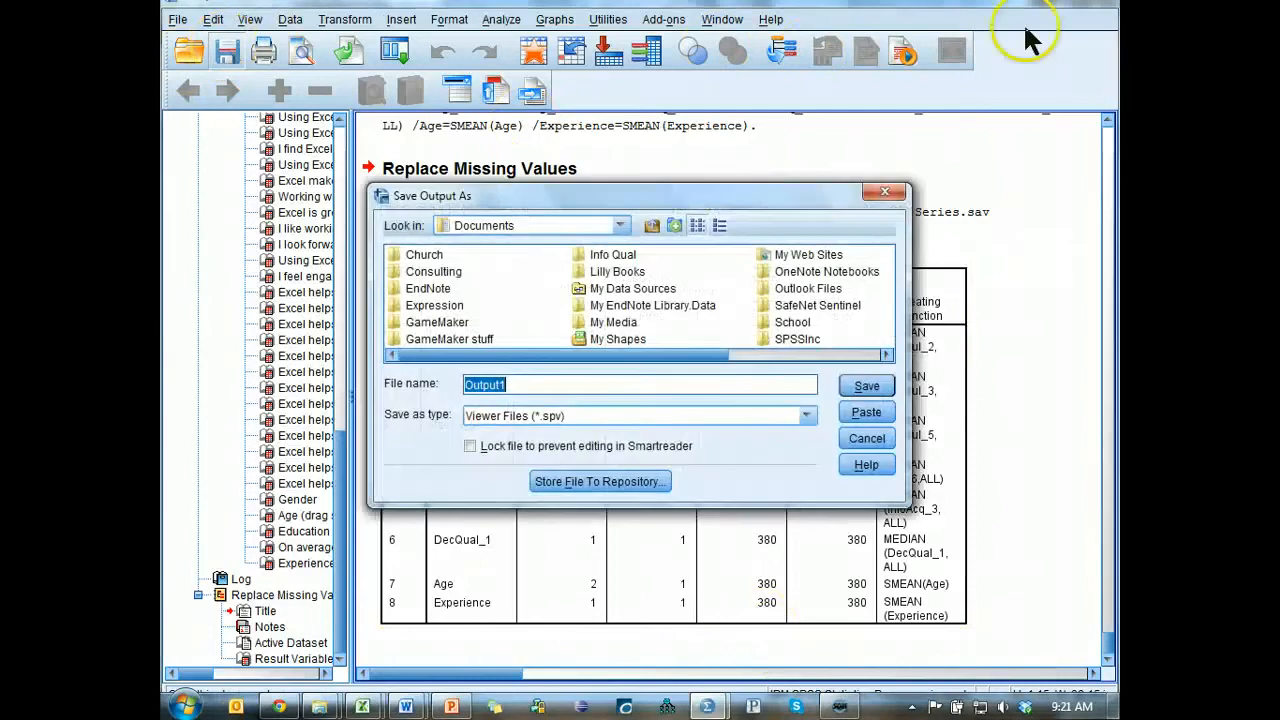
pyautogui.click(885, 192)
pyautogui.moveTo(1060, 2); pyautogui.dragTo(1003, 50)
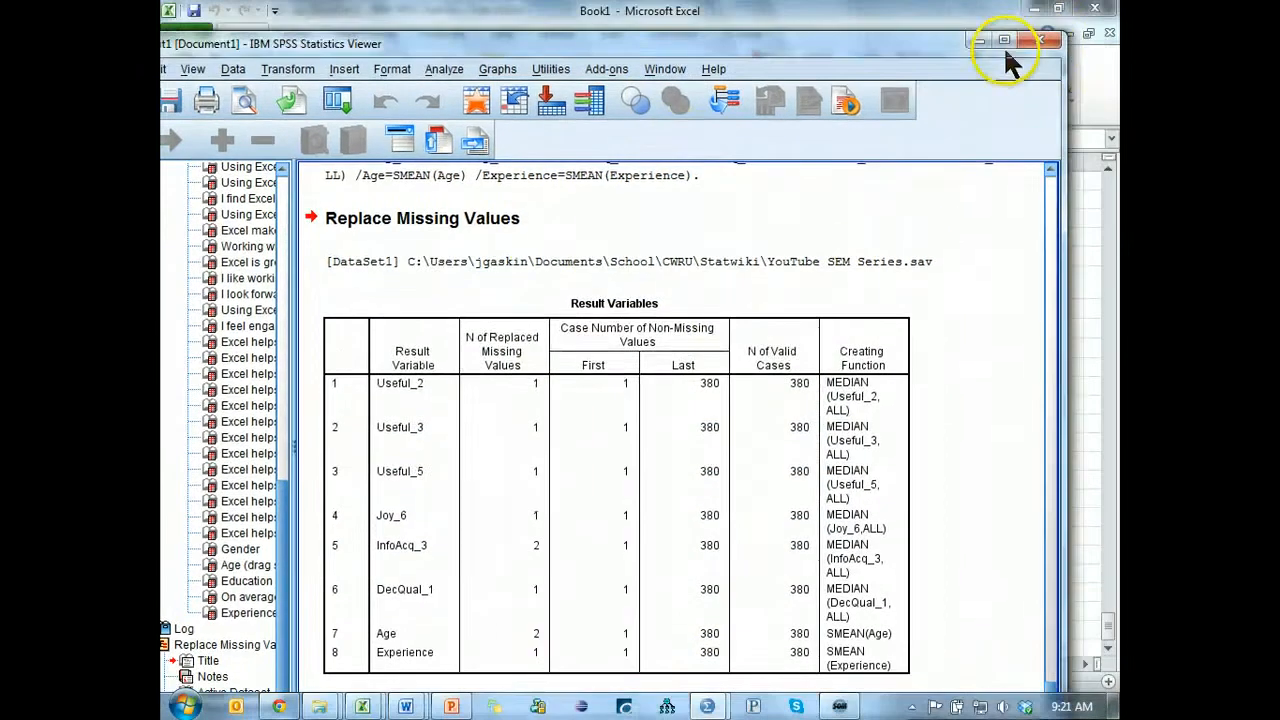
pyautogui.click(1039, 41)
pyautogui.click(578, 433)
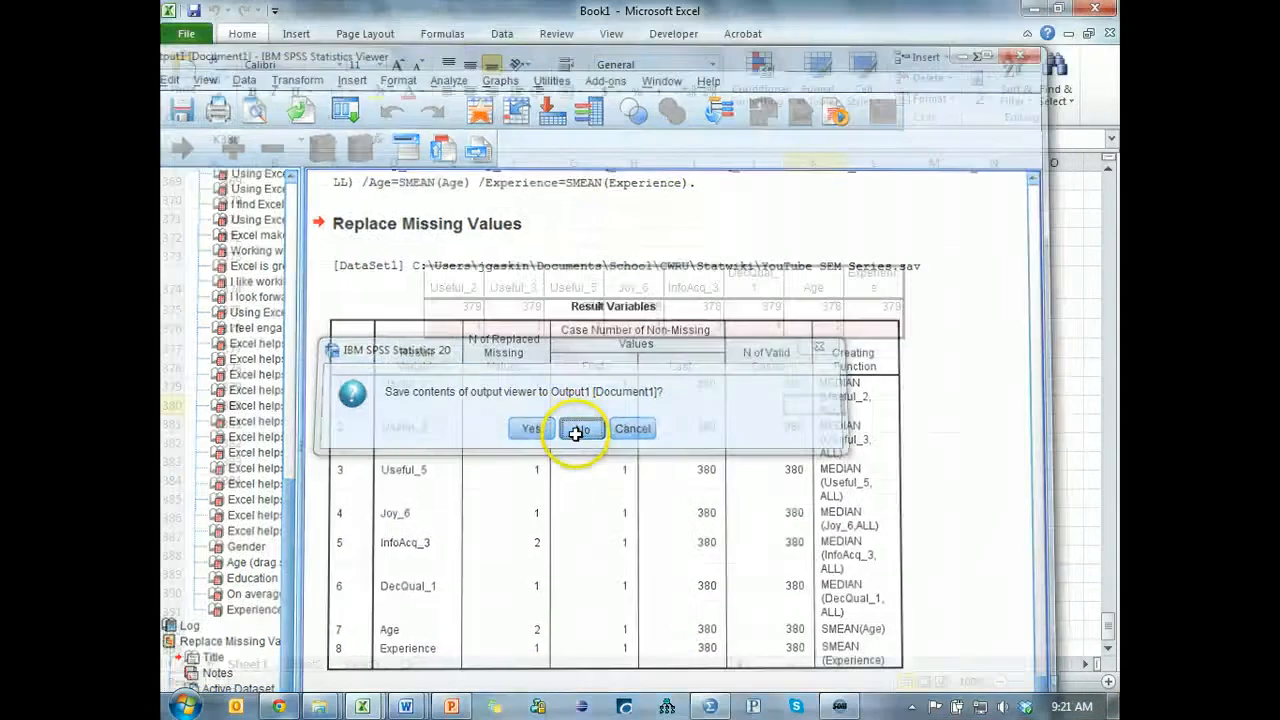
# Return to the SPSS Data Editor and save the YouTube SEM Series.sav dataset.
pyautogui.hotkey('alt', 'Tab')
pyautogui.hotkey('alt', 'Tab')
pyautogui.click(405, 335)
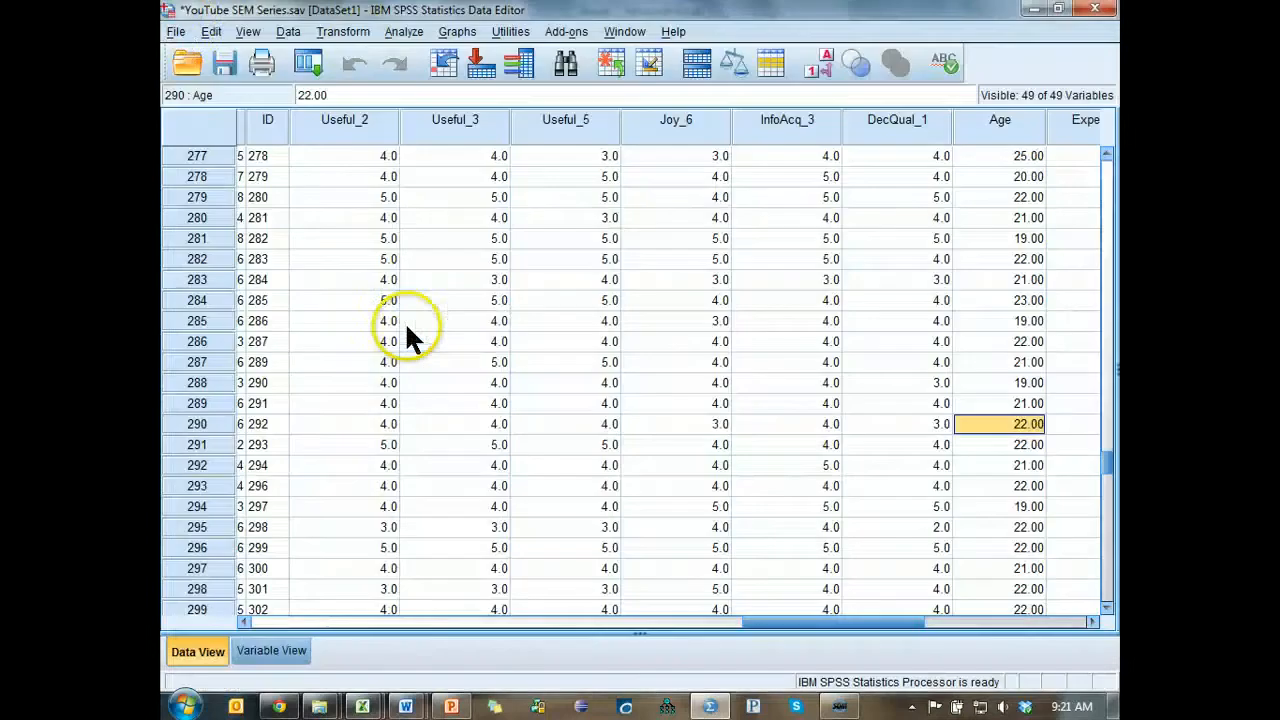
pyautogui.click(223, 63)
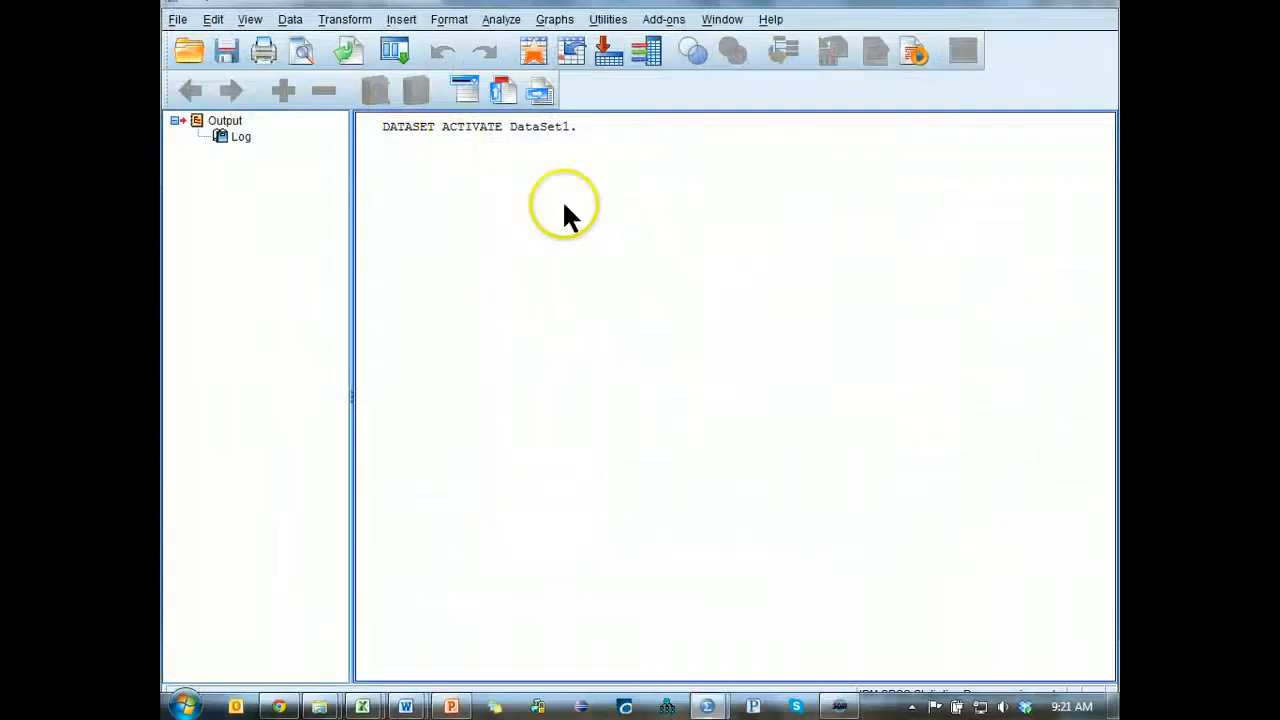
pyautogui.hotkey('alt', 'Tab')
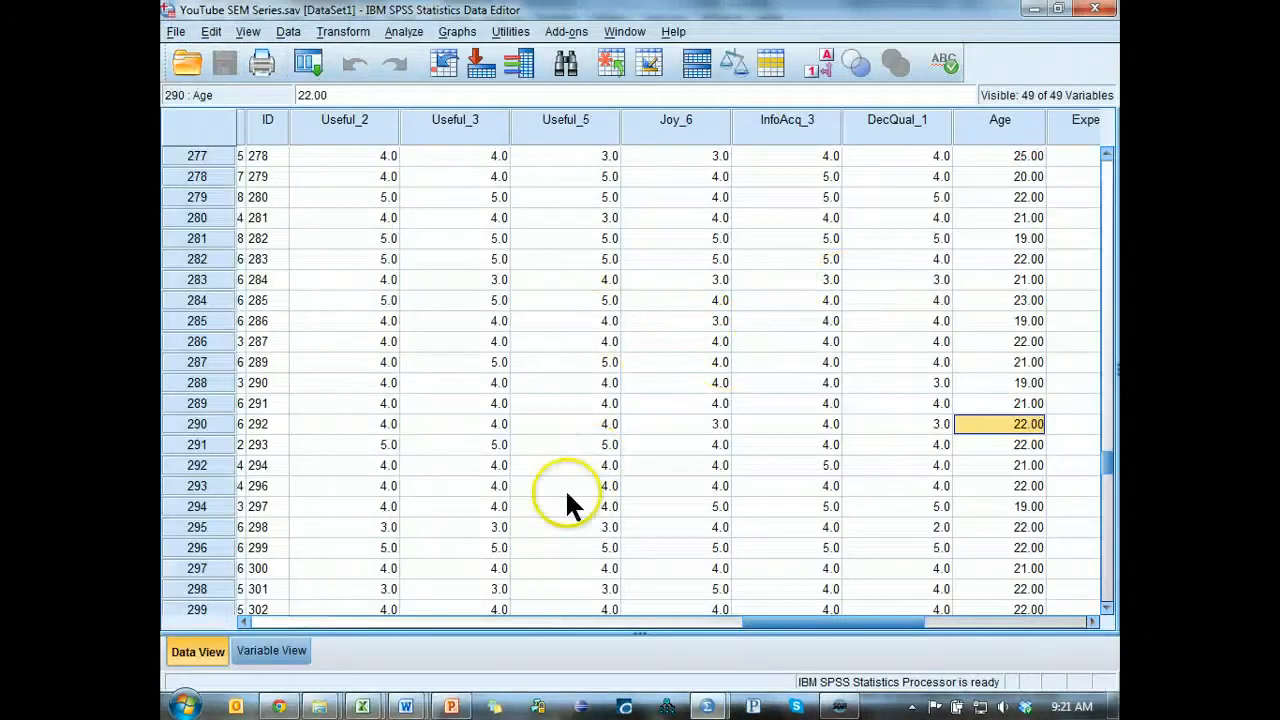
# Switch to the Statwiki Guidelines page in Chrome and highlight Skewness & Kurtosis under Variable Screening.
pyautogui.hotkey('alt', 'Tab')
pyautogui.hotkey('alt', 'Tab')
pyautogui.hotkey('alt', 'Tab')
pyautogui.hotkey('alt', 'Tab')
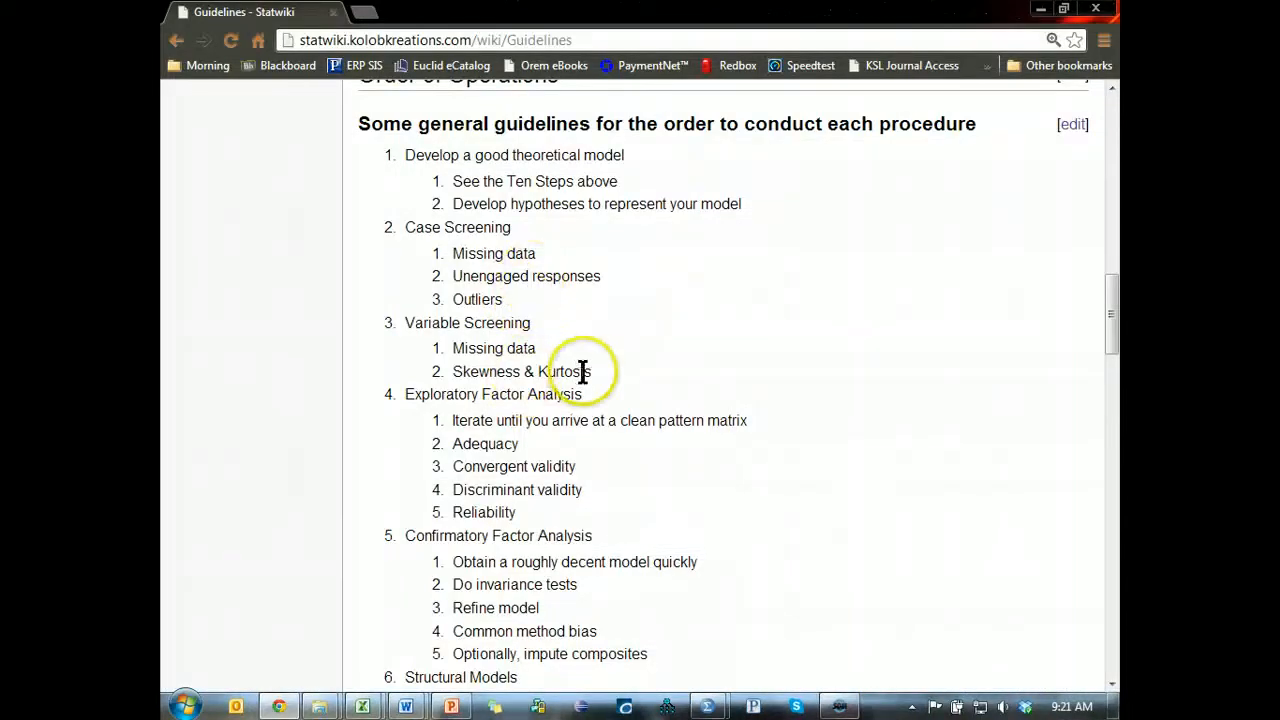
pyautogui.moveTo(501, 371); pyautogui.dragTo(450, 372)
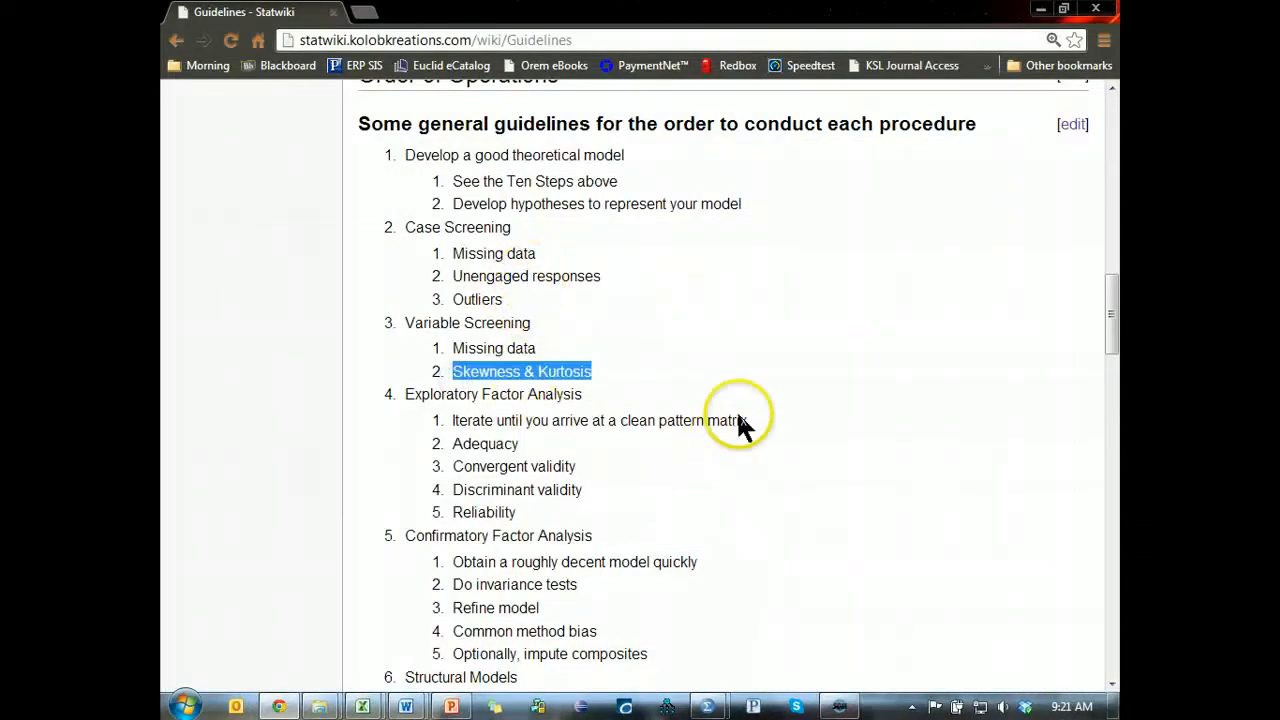
# Set up a Frequencies analysis in the SPSS Data Editor with Kurtosis as its distribution statistic.
pyautogui.hotkey('alt', 'Tab')
pyautogui.click(308, 63)
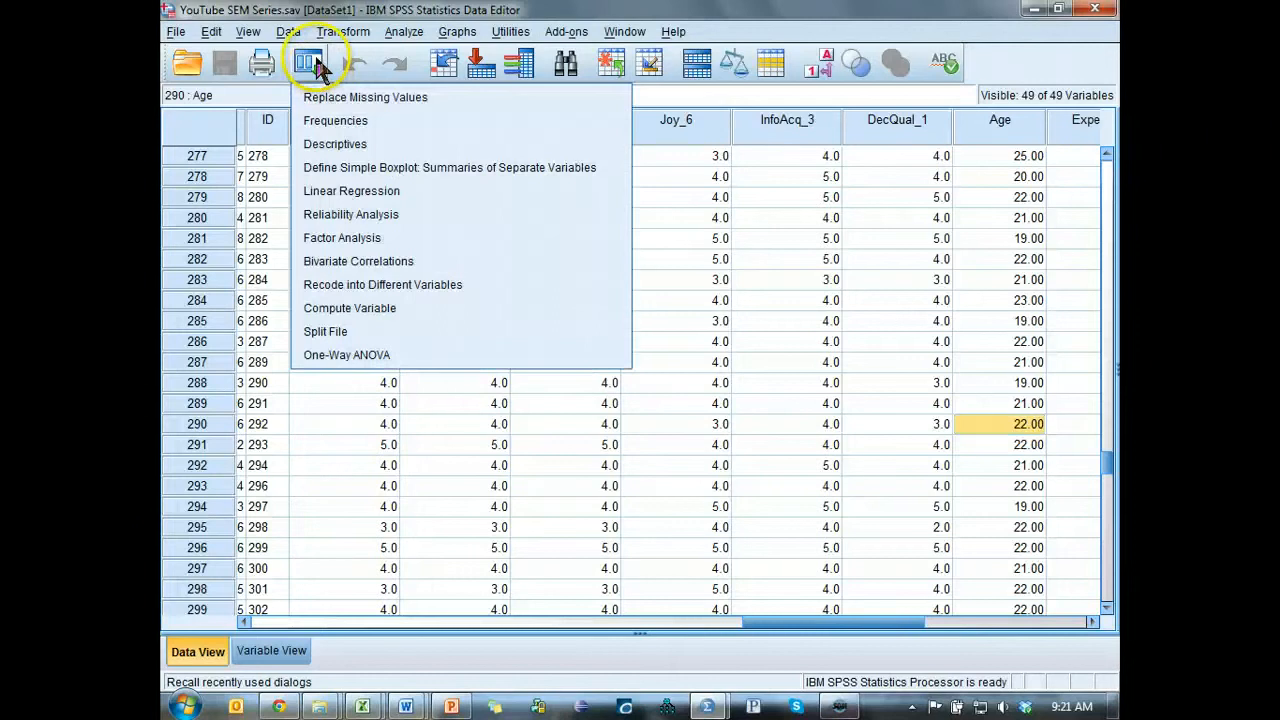
pyautogui.click(395, 32)
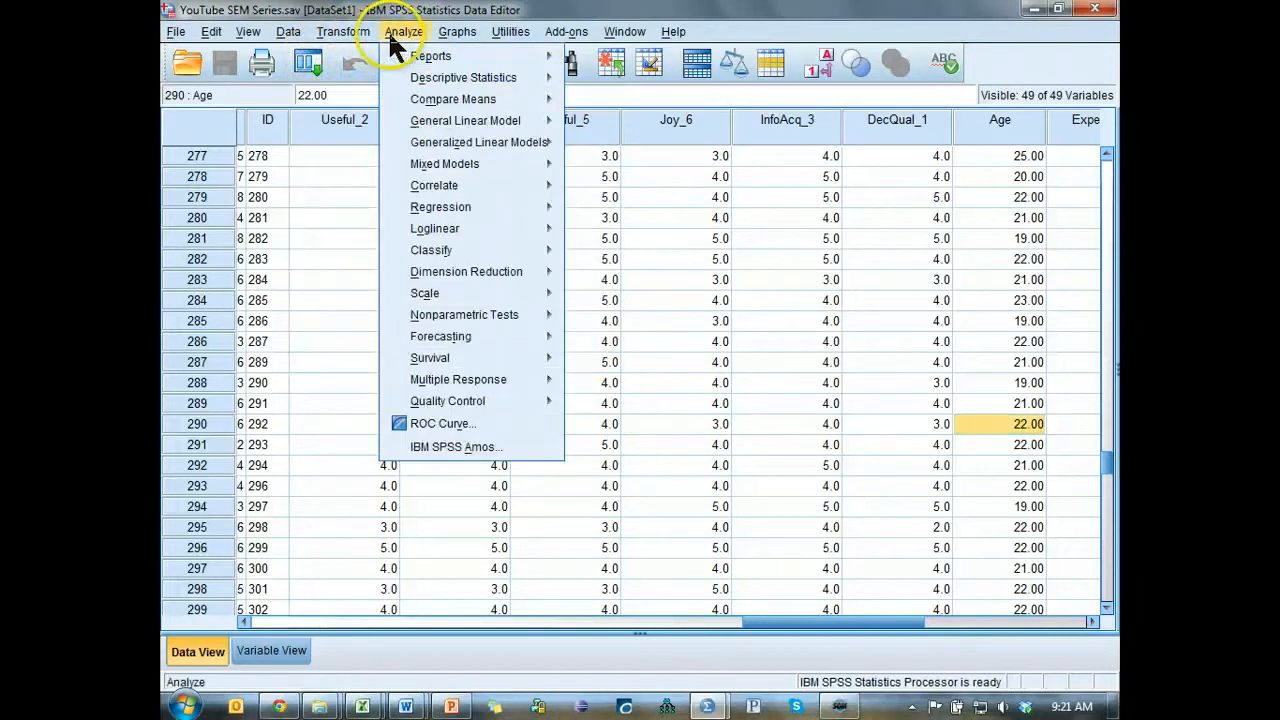
pyautogui.moveTo(550, 82)
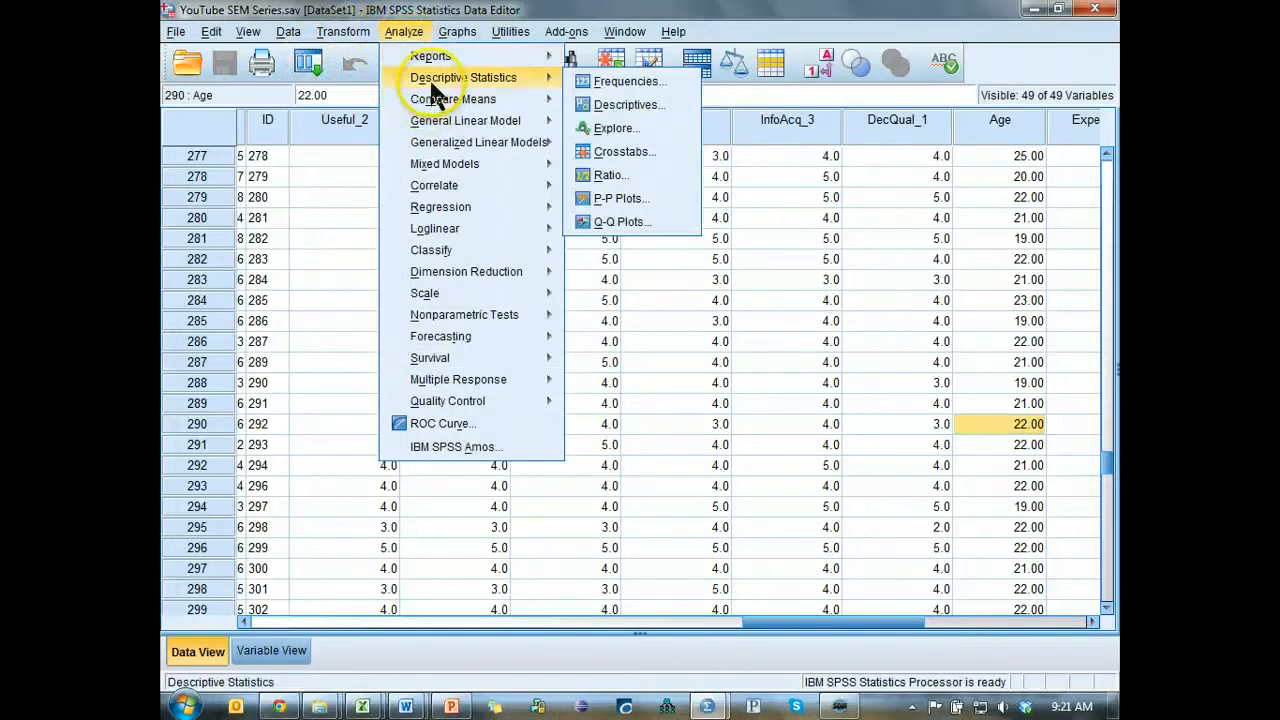
pyautogui.click(618, 82)
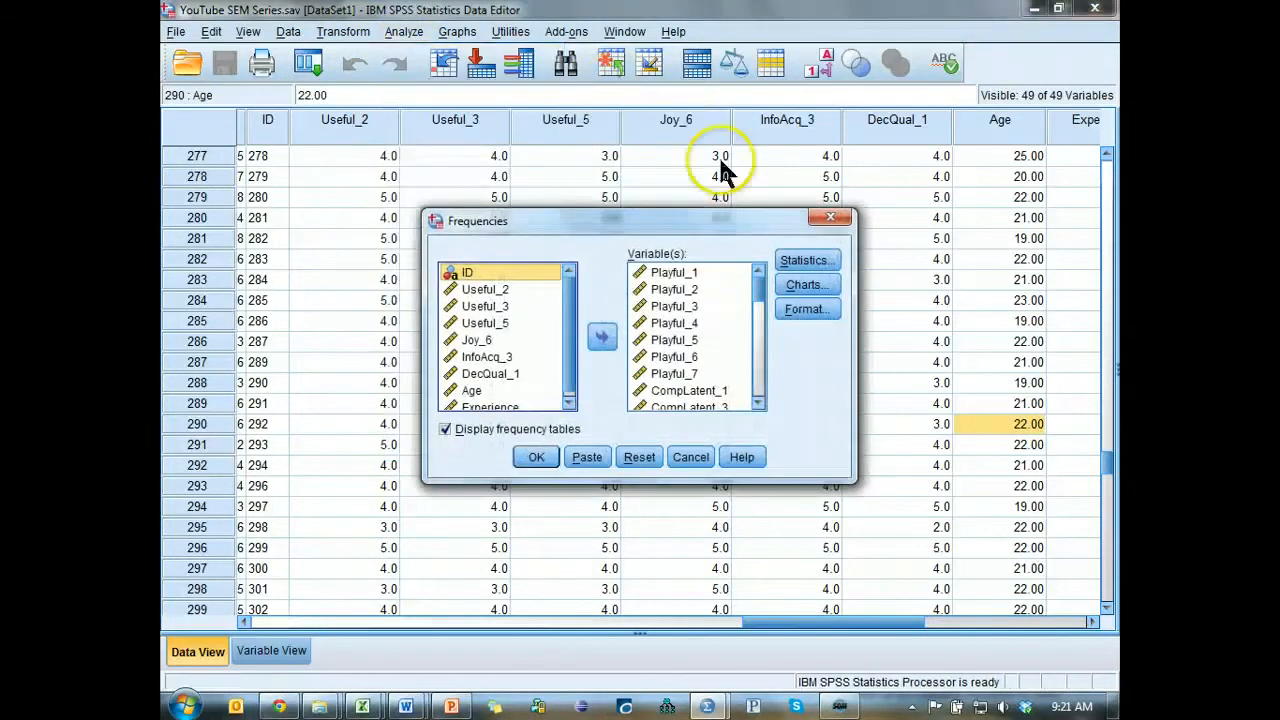
pyautogui.click(806, 261)
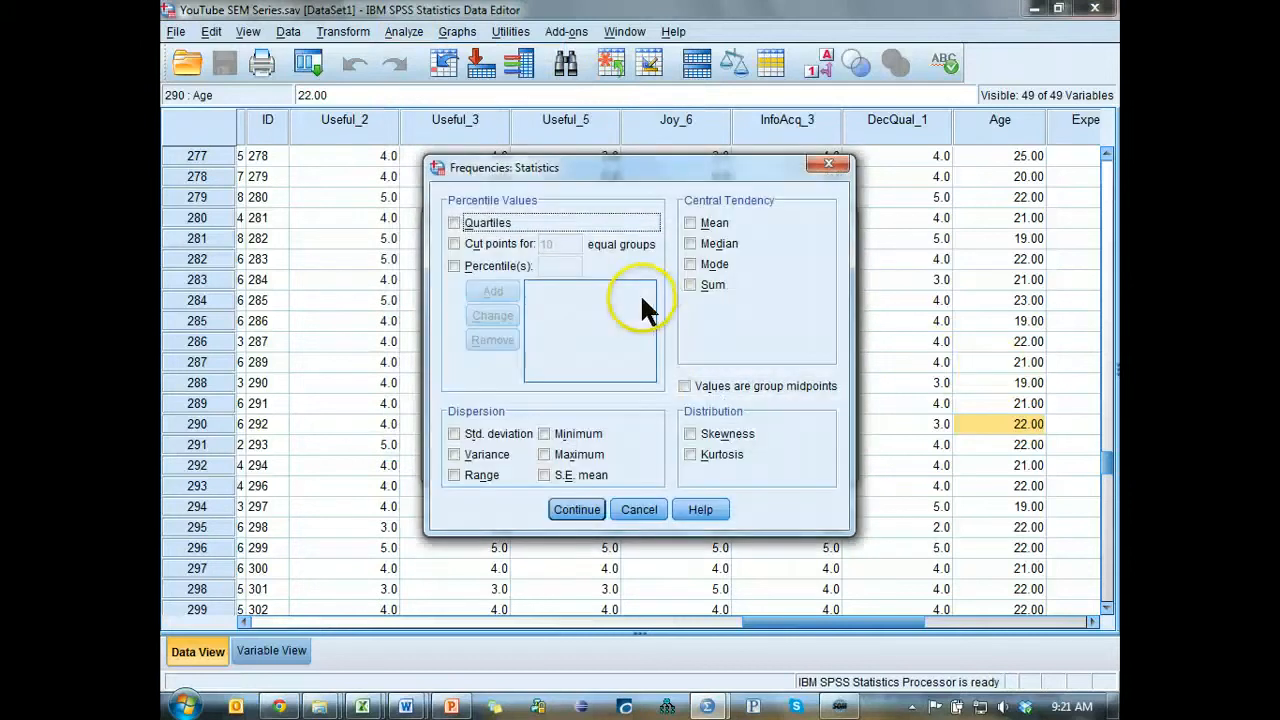
pyautogui.click(713, 440)
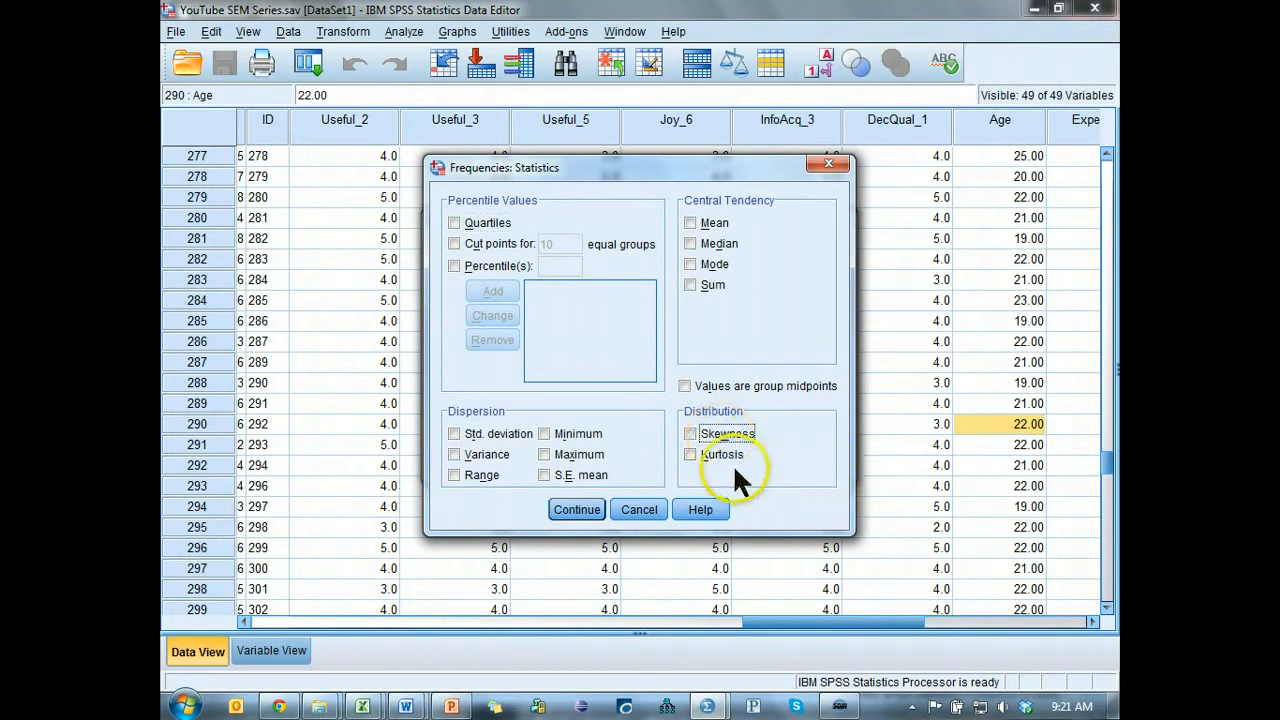
pyautogui.click(576, 510)
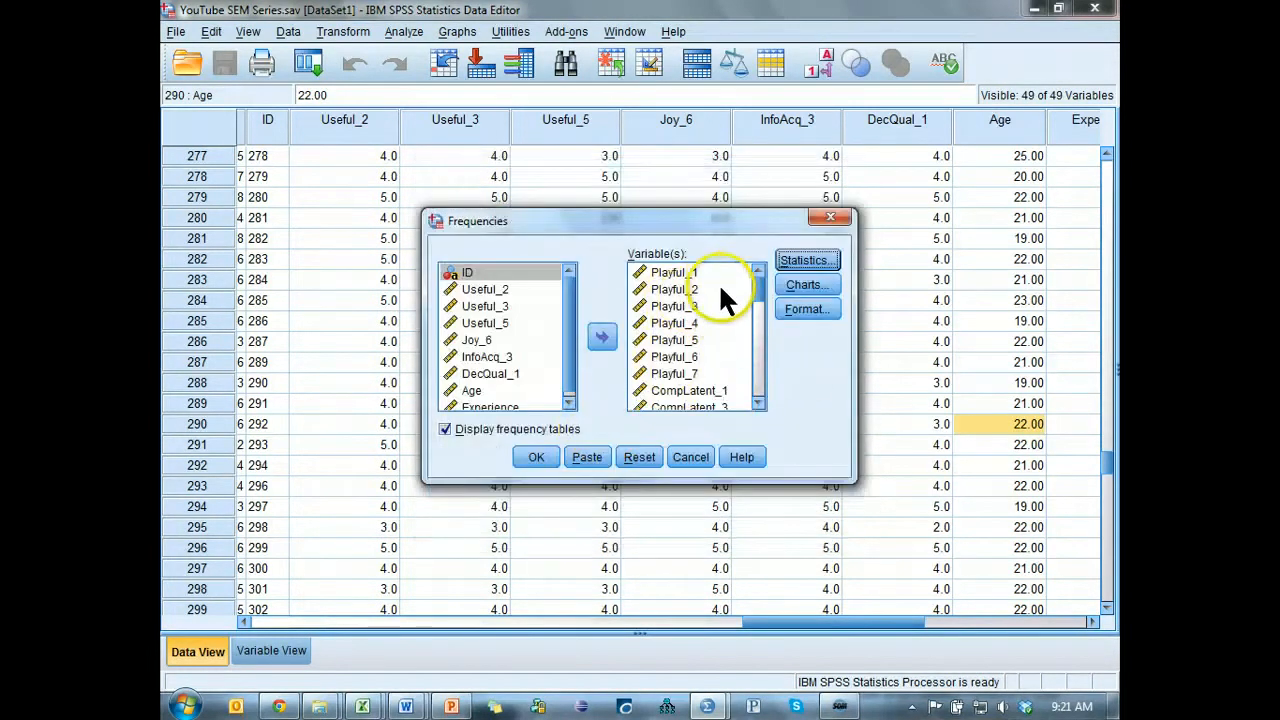
pyautogui.moveTo(755, 283); pyautogui.dragTo(756, 400)
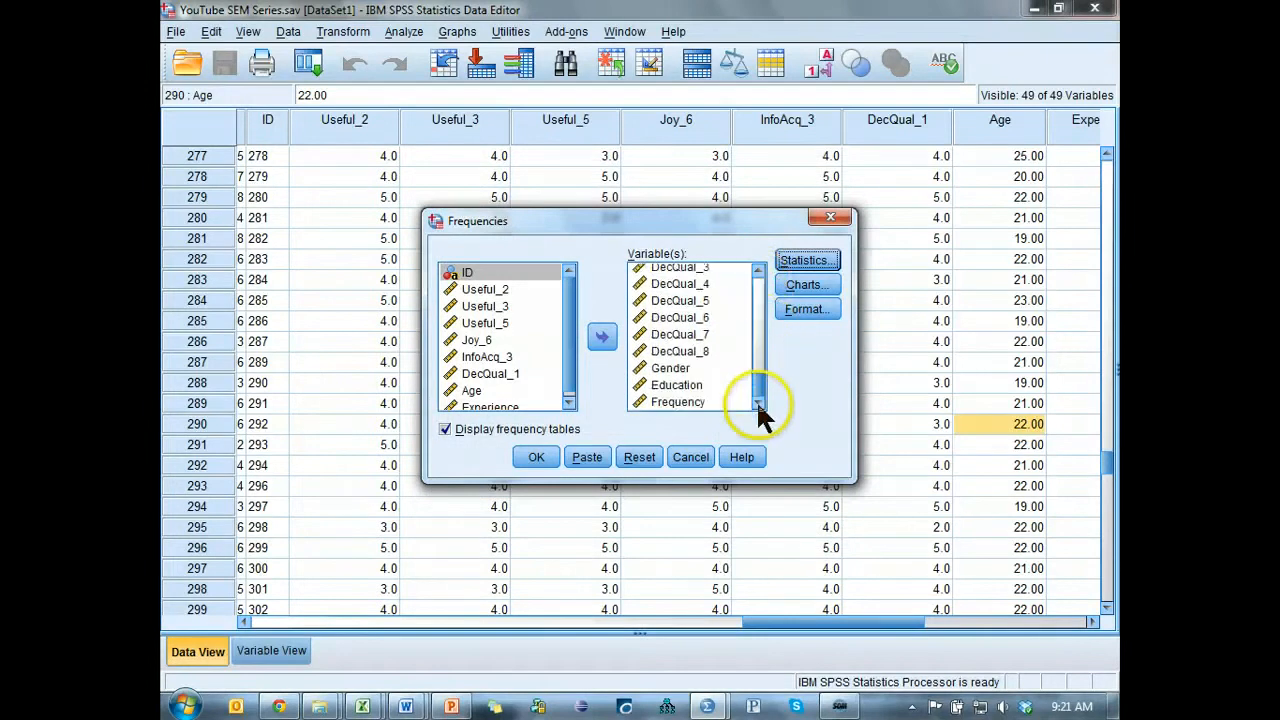
pyautogui.click(700, 388)
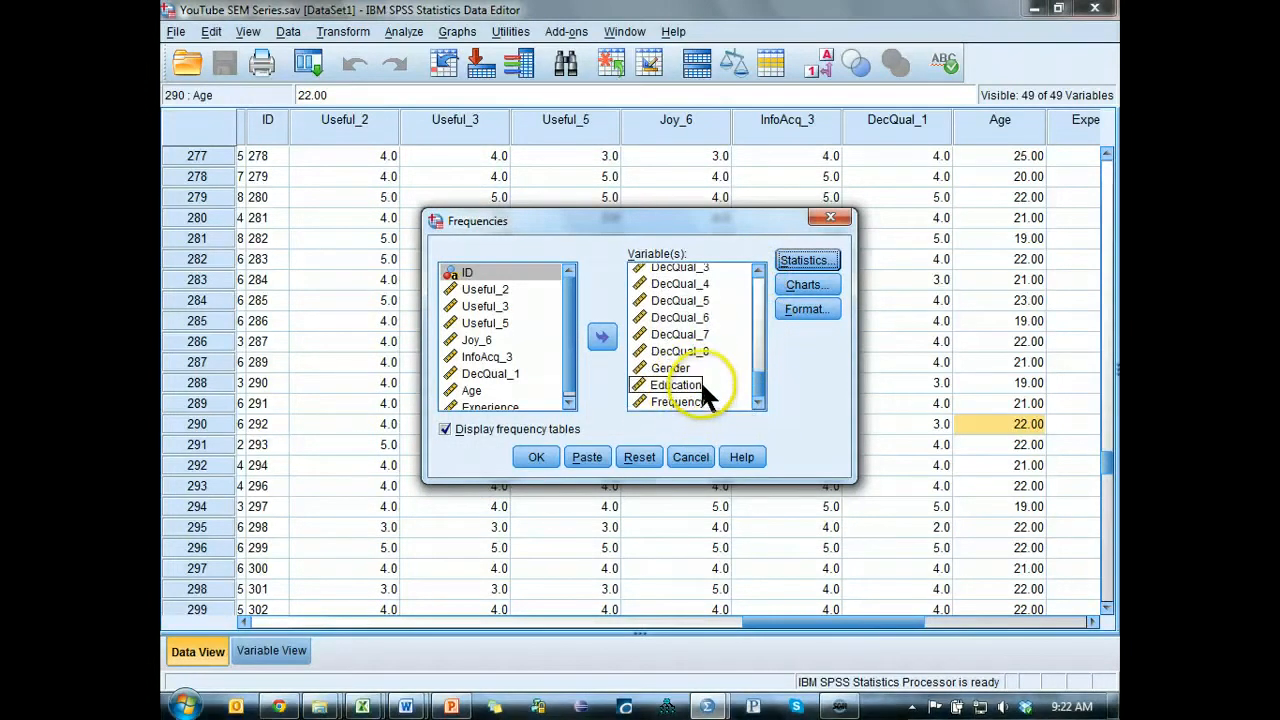
pyautogui.click(700, 402)
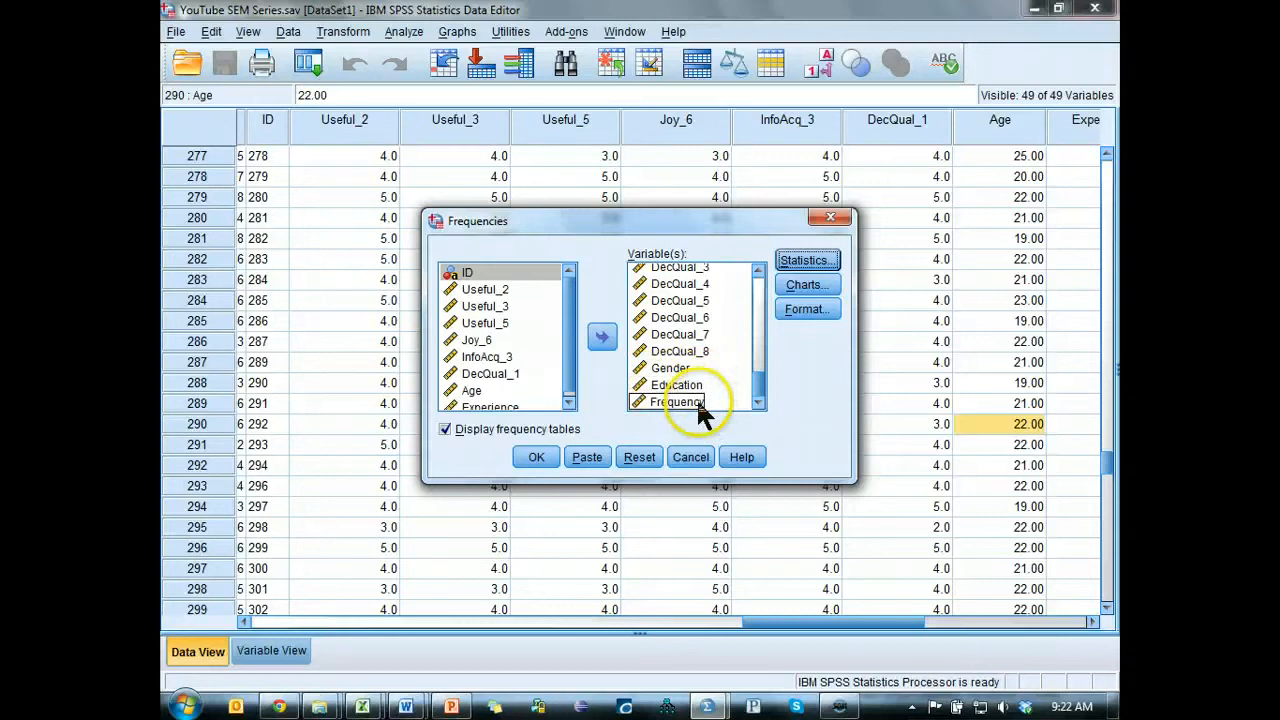
pyautogui.click(685, 370)
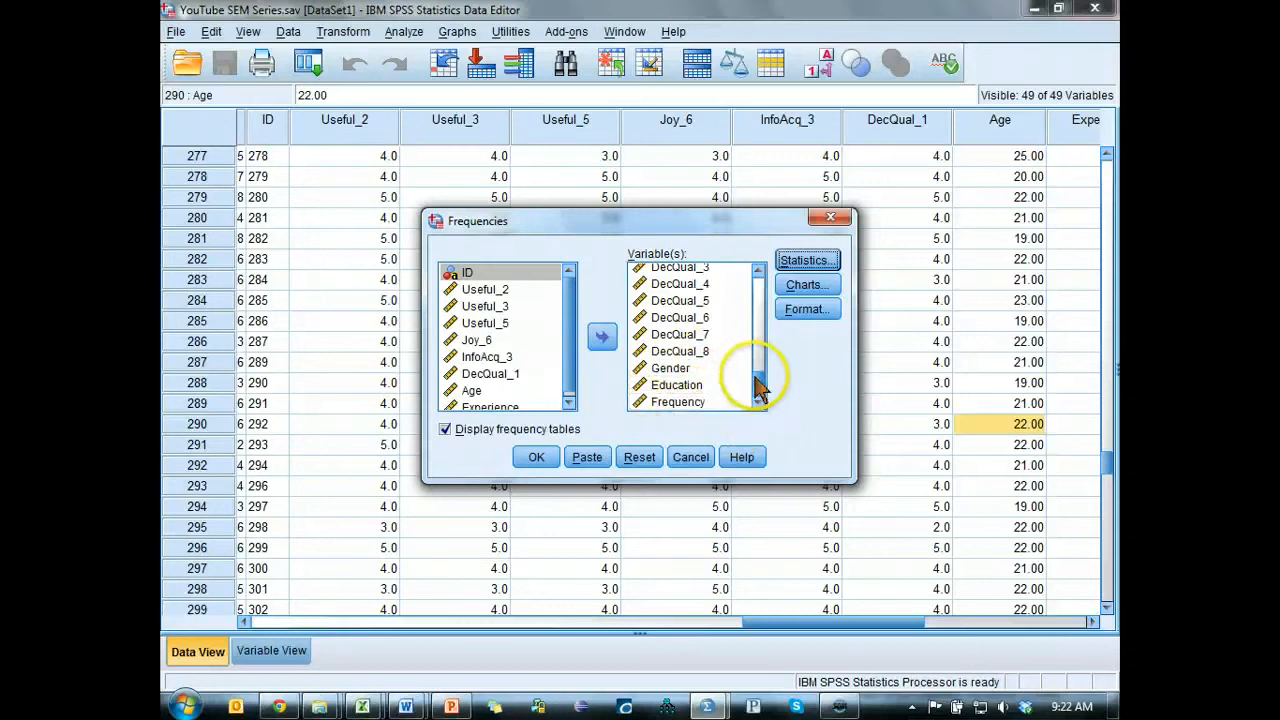
pyautogui.click(471, 390)
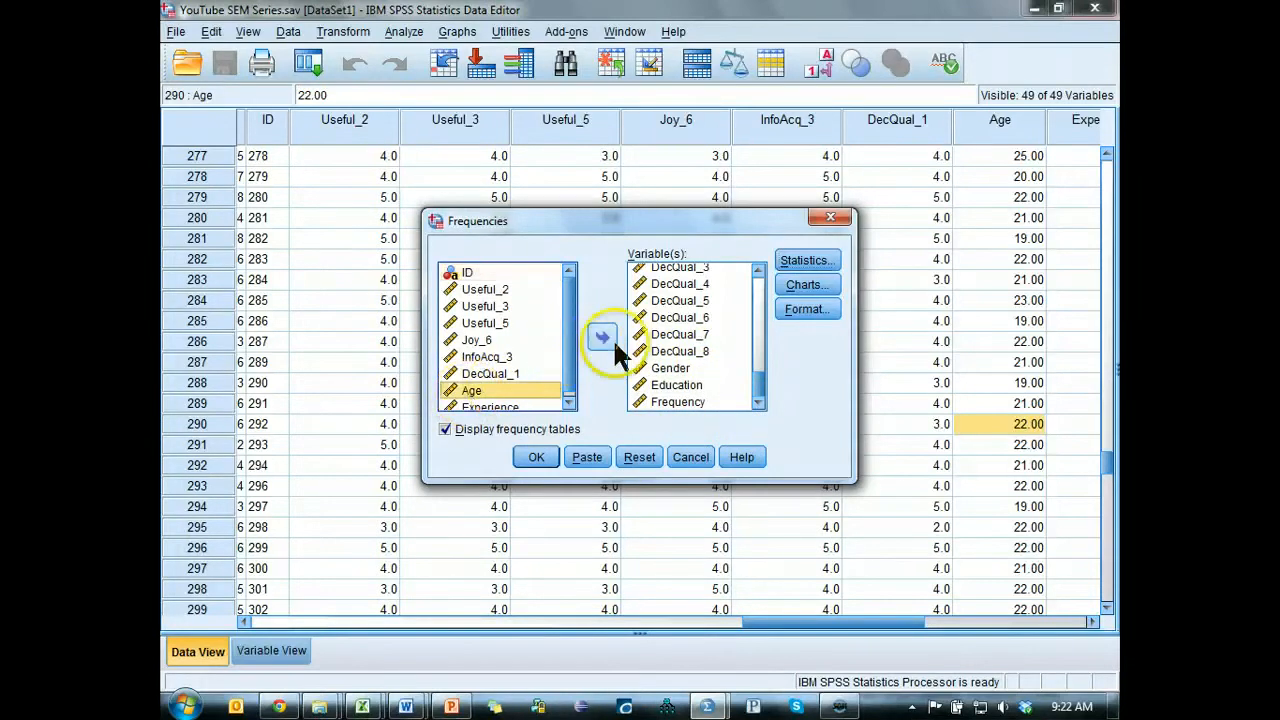
pyautogui.click(610, 338)
pyautogui.click(516, 338)
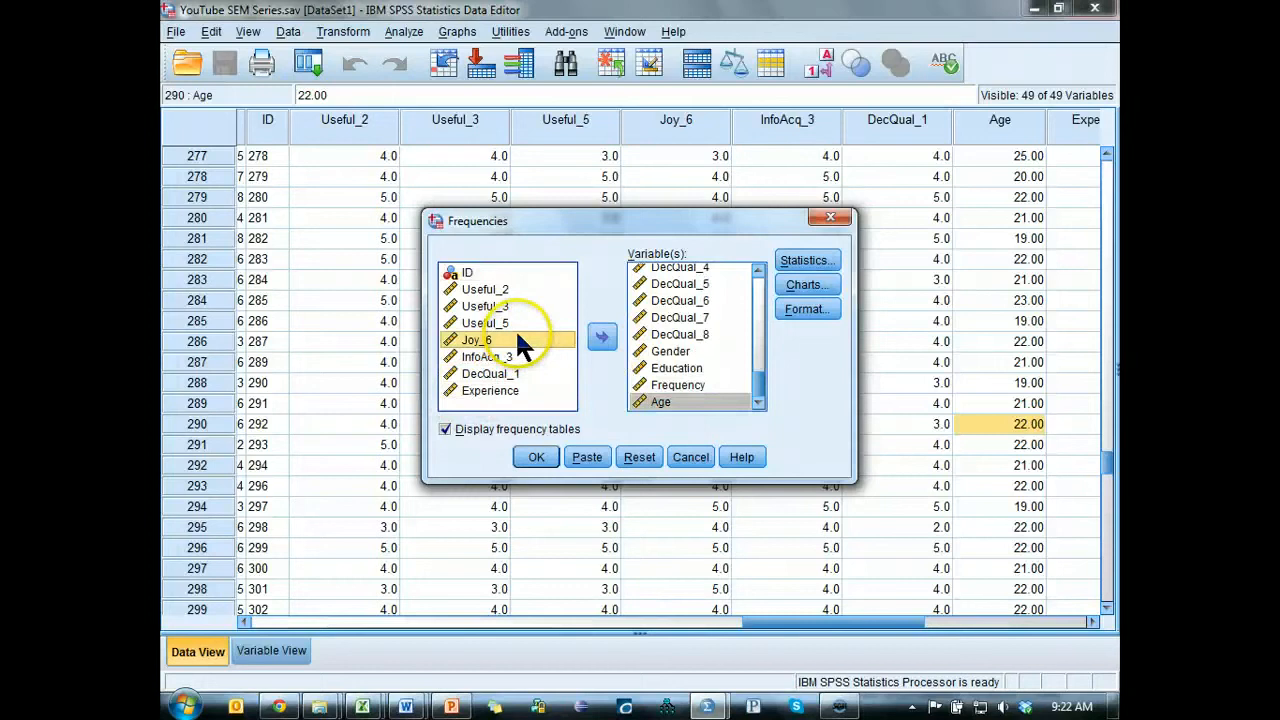
pyautogui.hotkey('ctrl', 'a')
pyautogui.keyDown('ctrl'); pyautogui.click(475, 275); pyautogui.keyUp('ctrl')
pyautogui.click(612, 340)
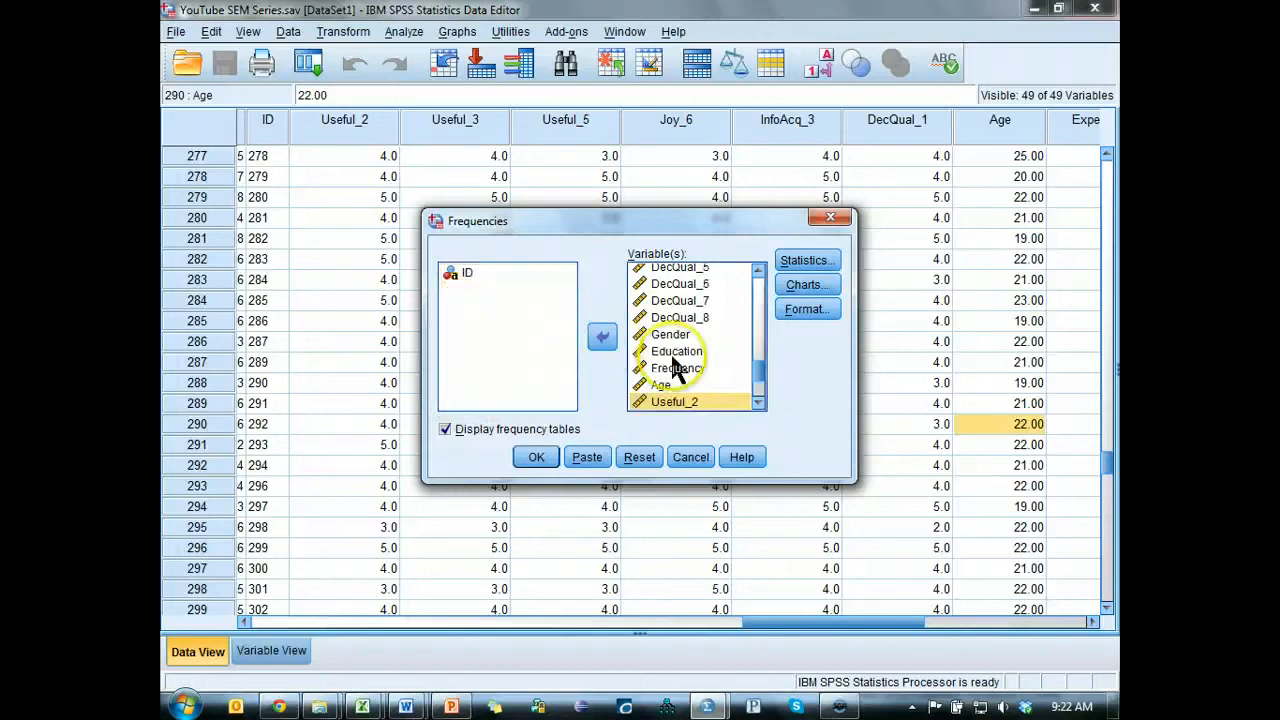
pyautogui.hotkey('ctrl', 'a')
pyautogui.click(602, 338)
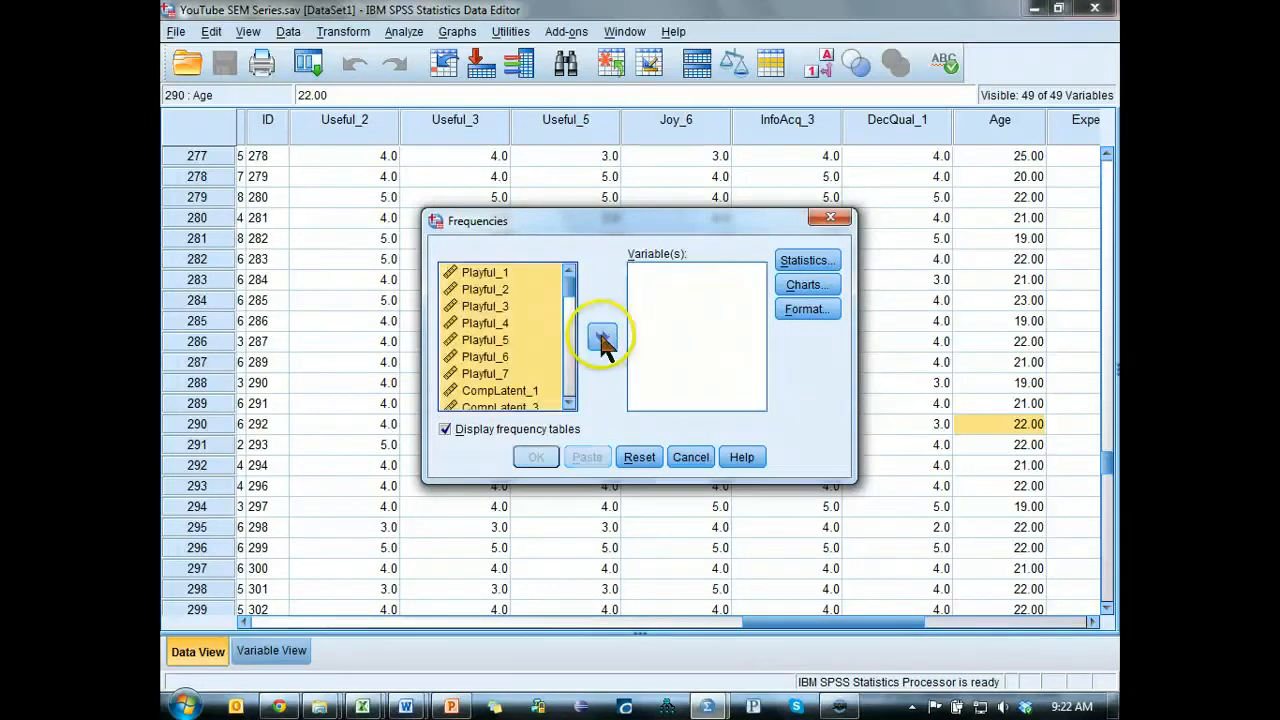
# Add all variables to the Frequencies analysis and take ID back out.
pyautogui.click(522, 340)
pyautogui.hotkey('ctrl', 'a')
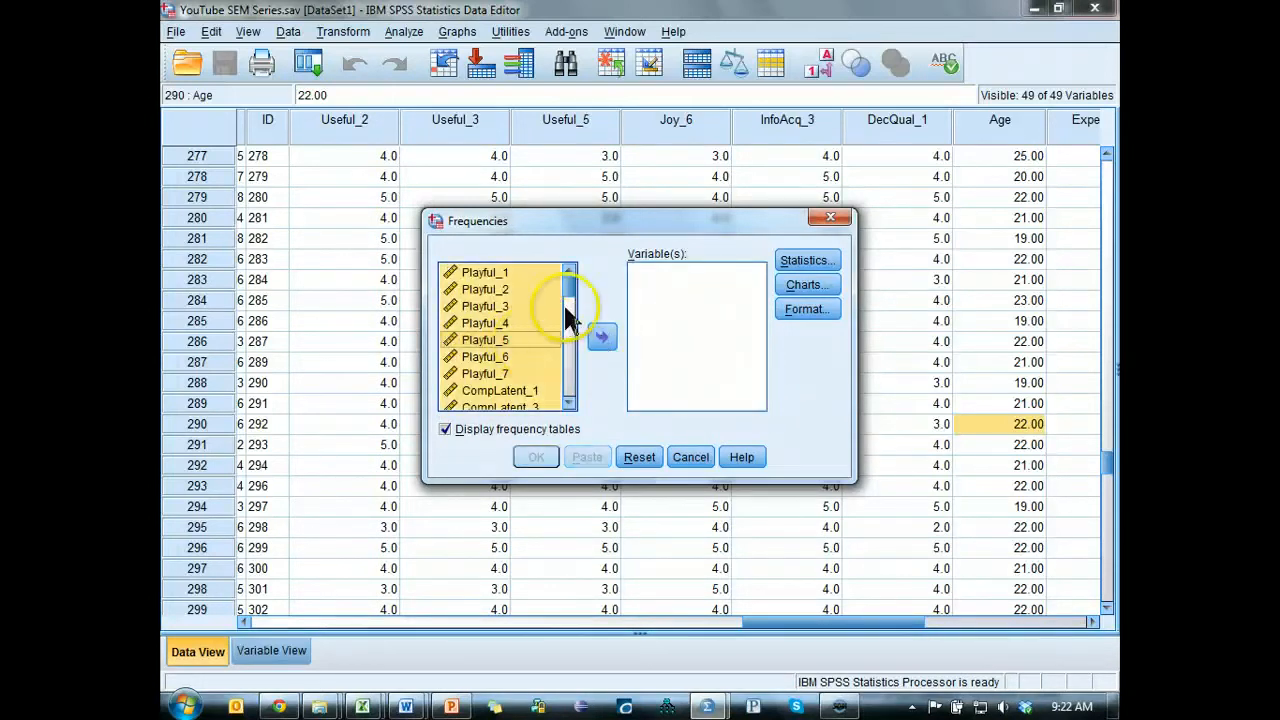
pyautogui.click(599, 340)
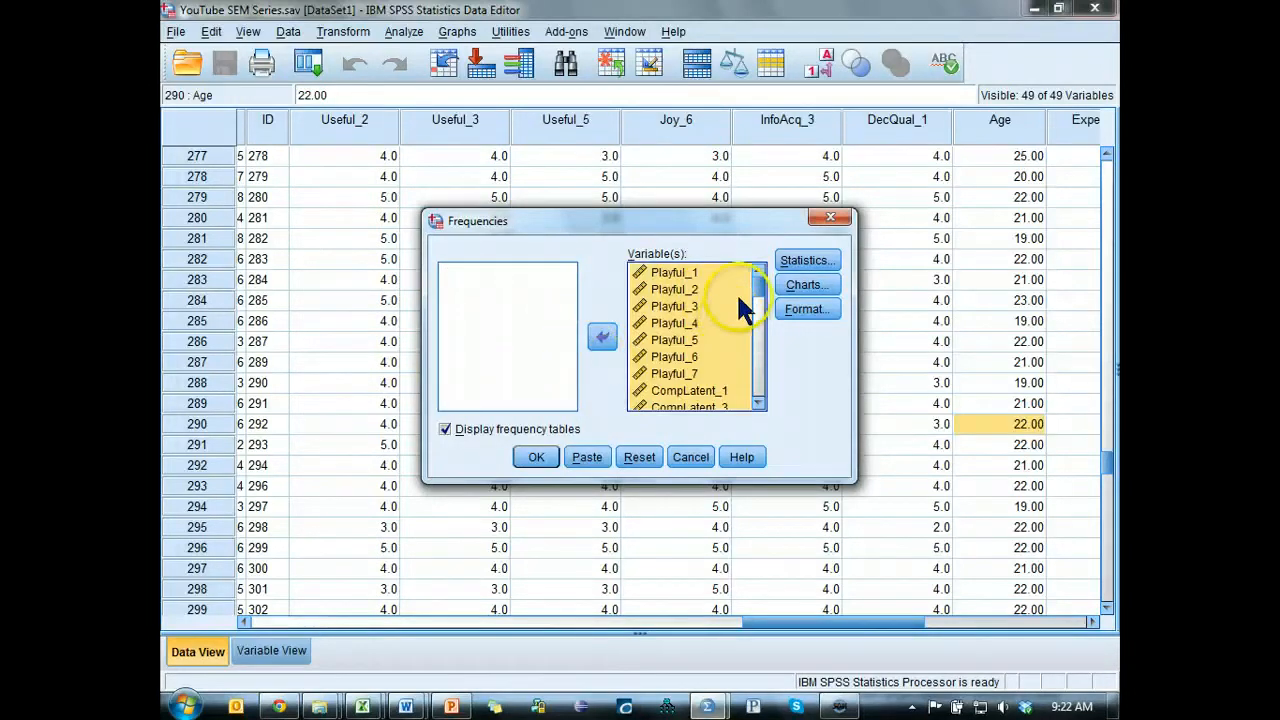
pyautogui.moveTo(750, 278); pyautogui.dragTo(758, 425)
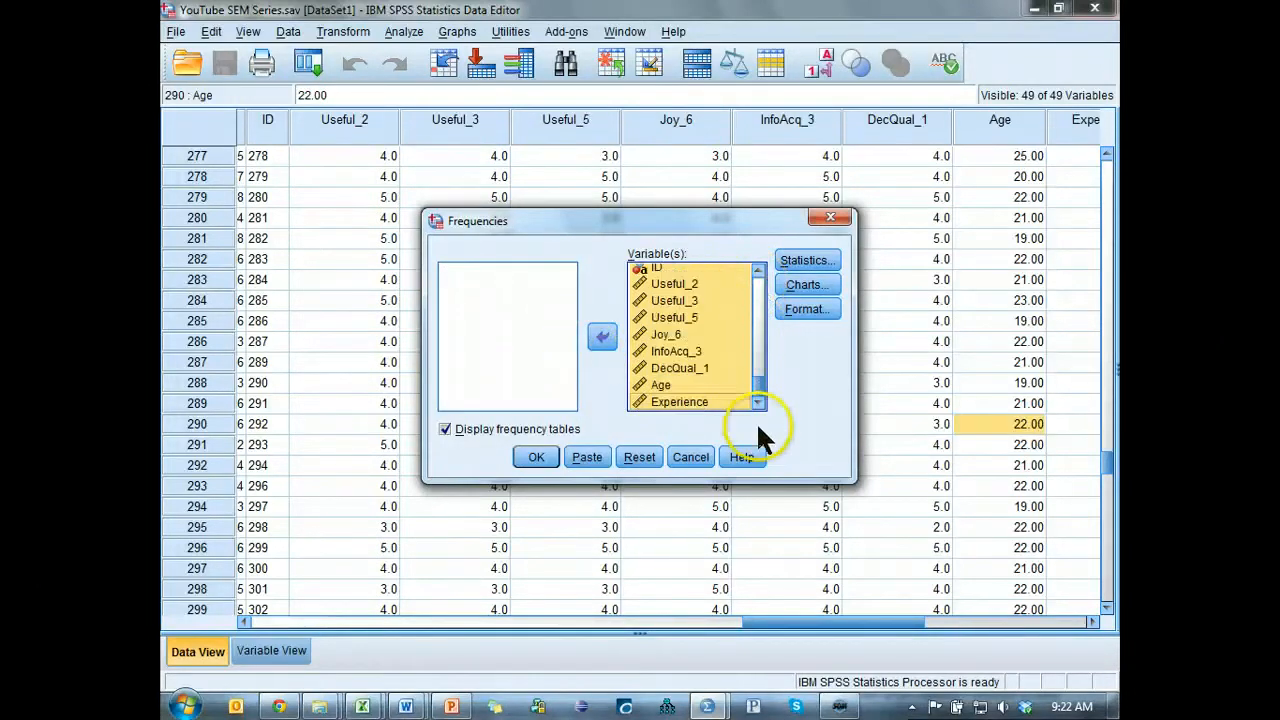
pyautogui.click(658, 272)
pyautogui.click(601, 337)
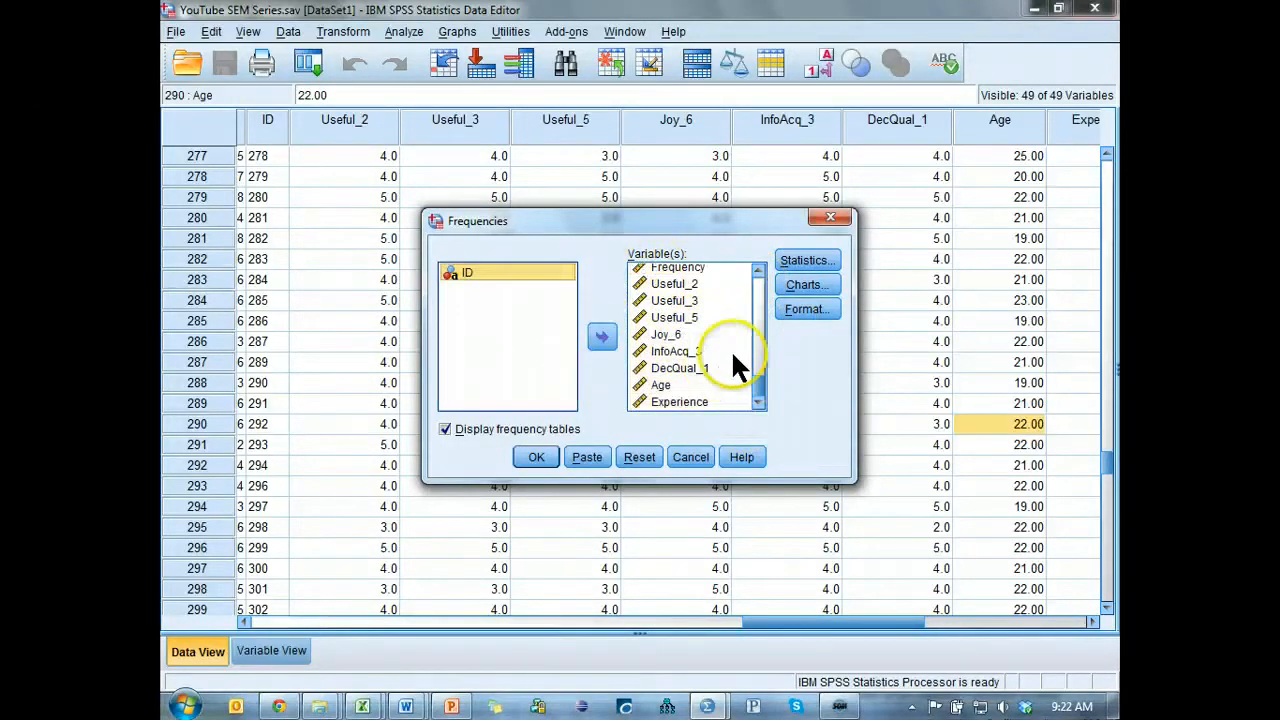
# Run the Frequencies analysis and go to the Frequency Table section of the output.
pyautogui.click(533, 455)
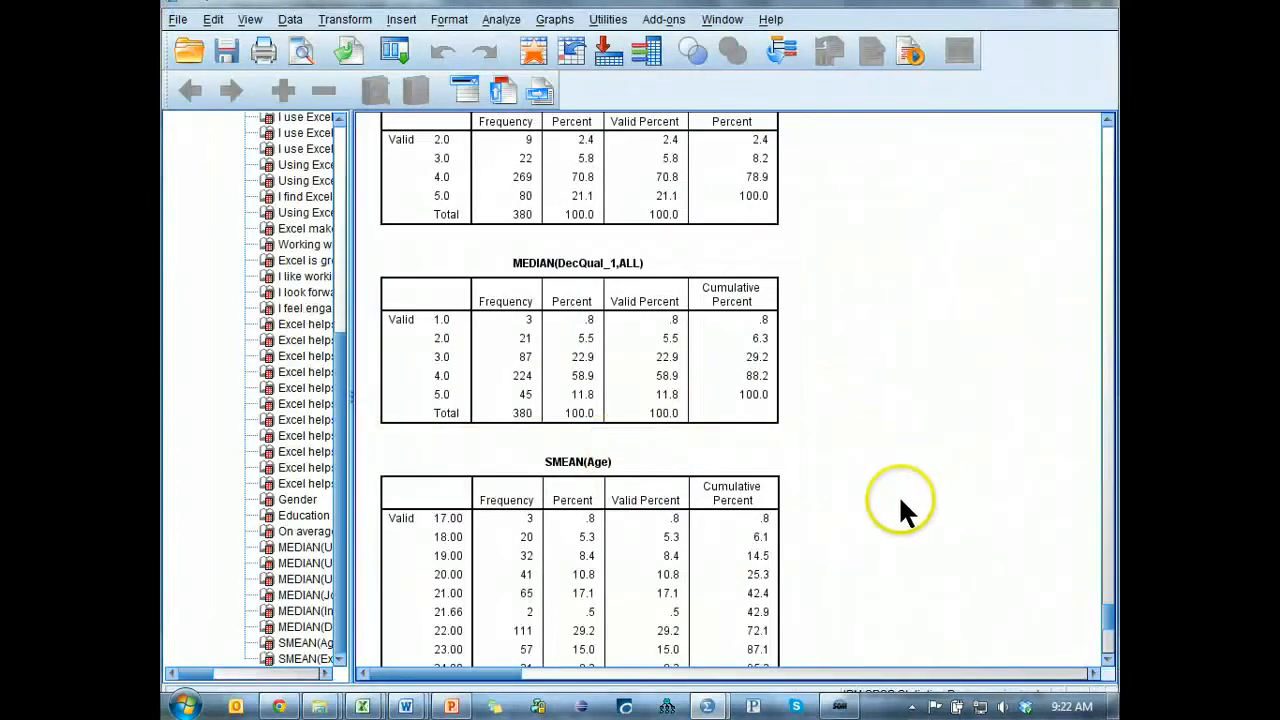
pyautogui.scroll(10, 898, 491)
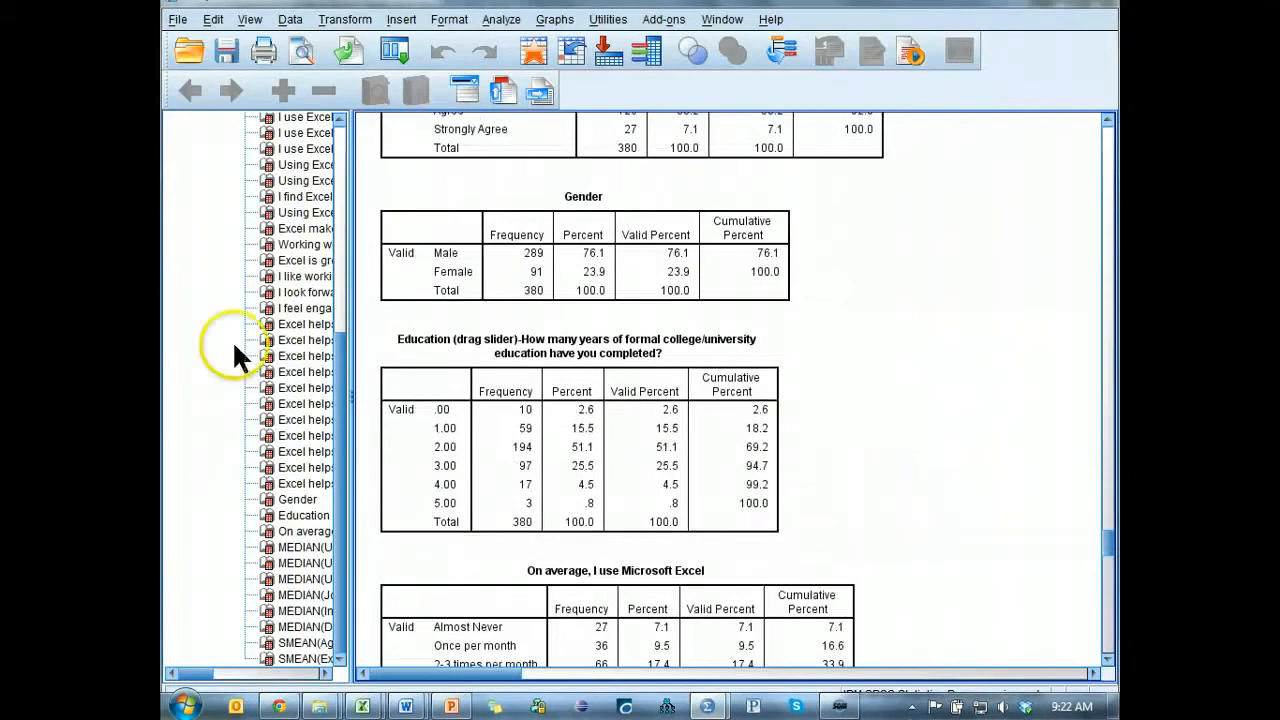
pyautogui.moveTo(350, 345); pyautogui.dragTo(341, 150)
pyautogui.click(302, 203)
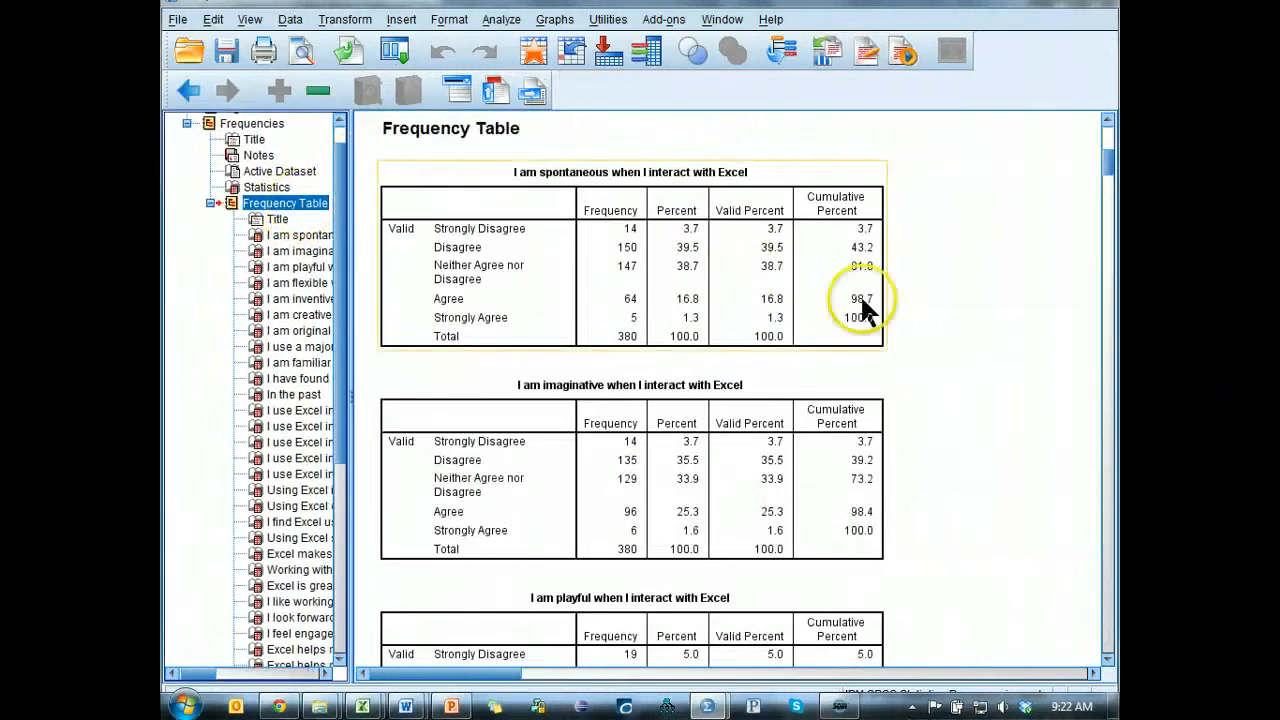
# Copy the Frequencies Statistics table from the SPSS output and paste it into Sheet1 of the Excel workbook at cell D383.
pyautogui.scroll(5, 990, 275)
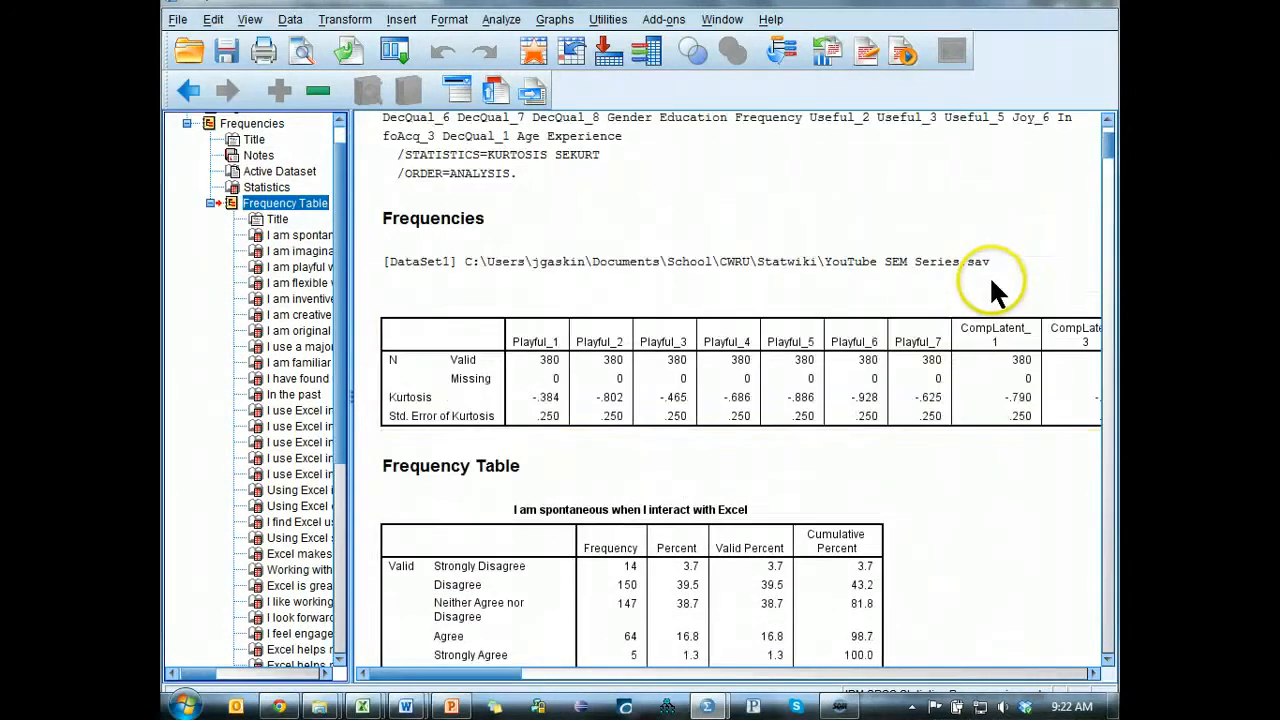
pyautogui.click(862, 425)
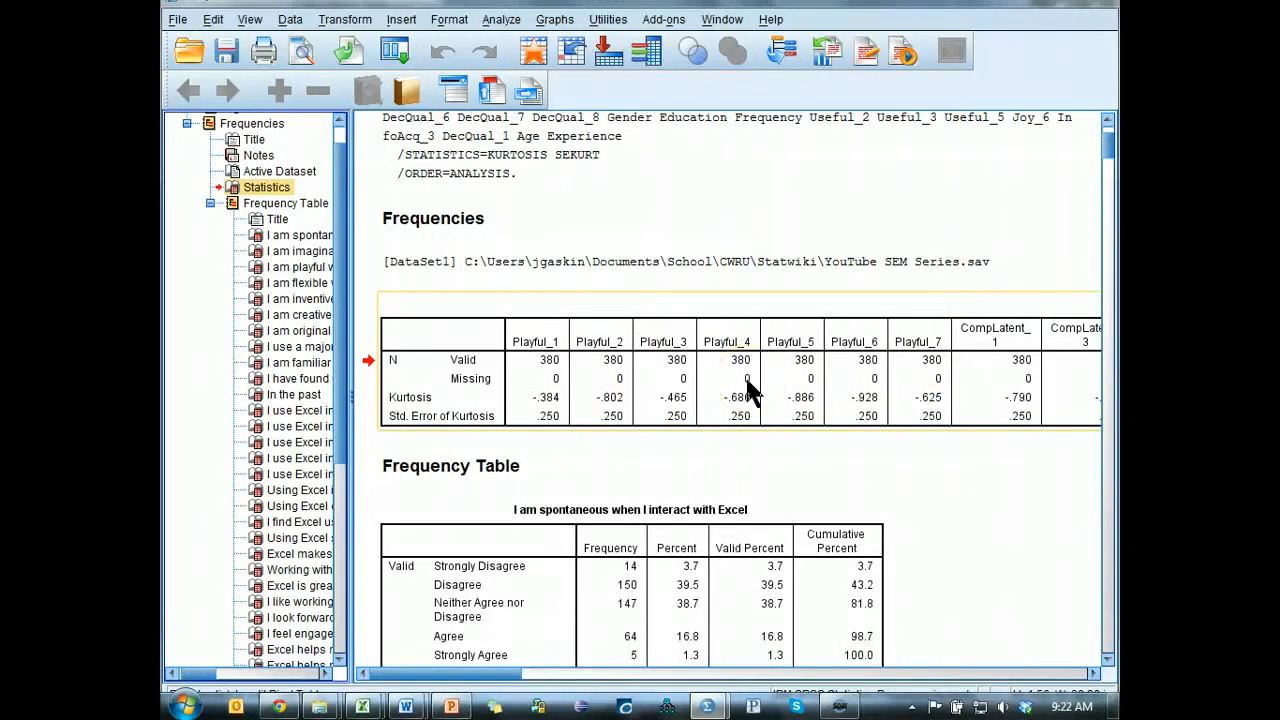
pyautogui.hotkey('alt', 'Tab')
pyautogui.hotkey('alt', 'Tab')
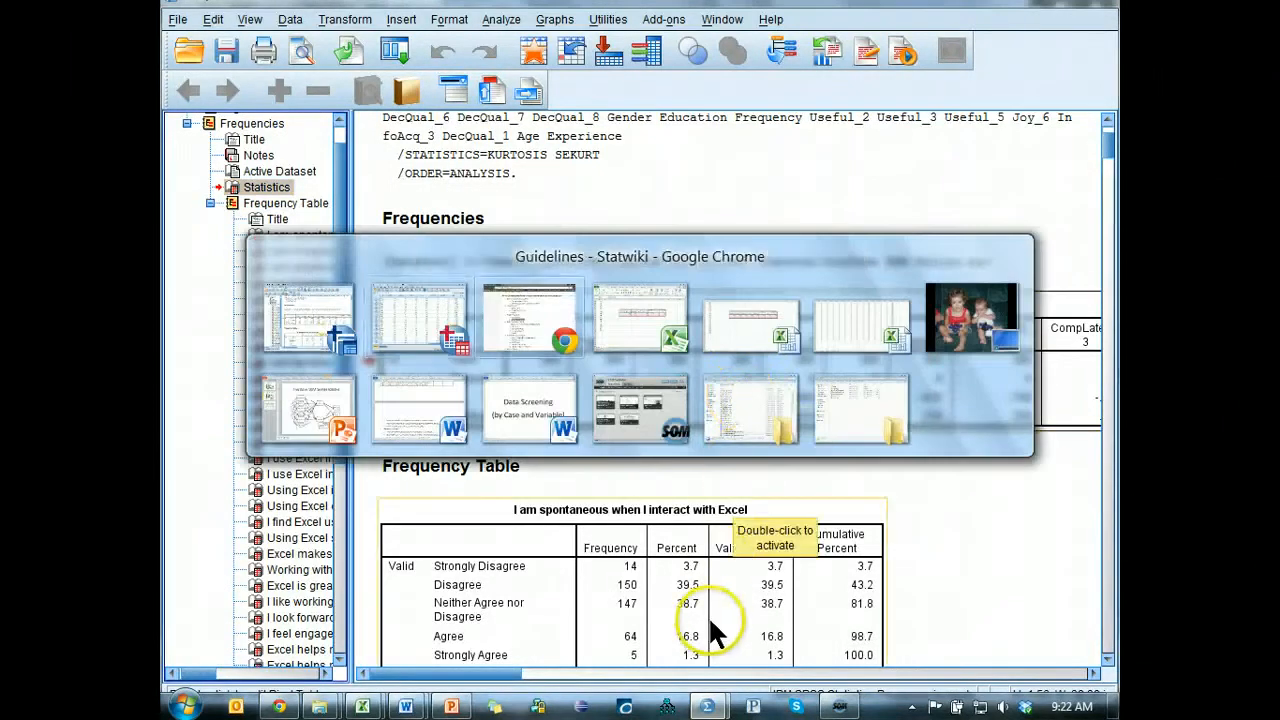
pyautogui.hotkey('alt', 'Tab')
pyautogui.click(382, 463)
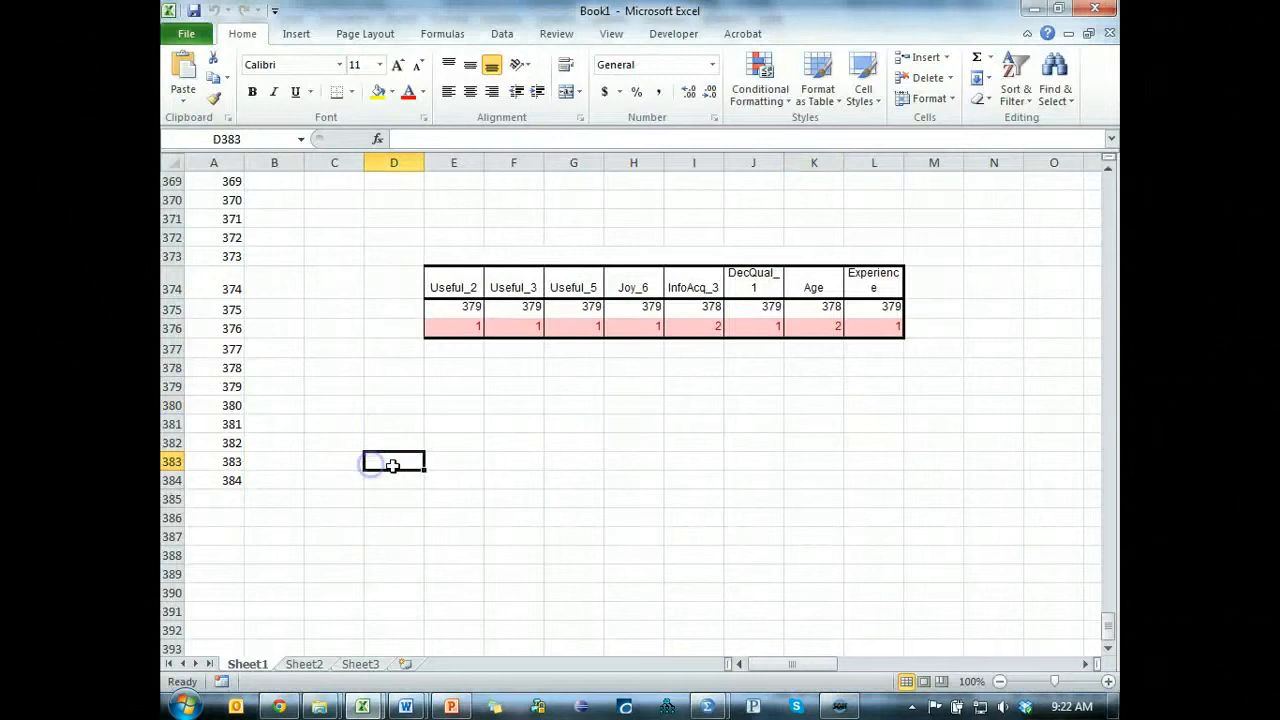
pyautogui.hotkey('ctrl', 'v')
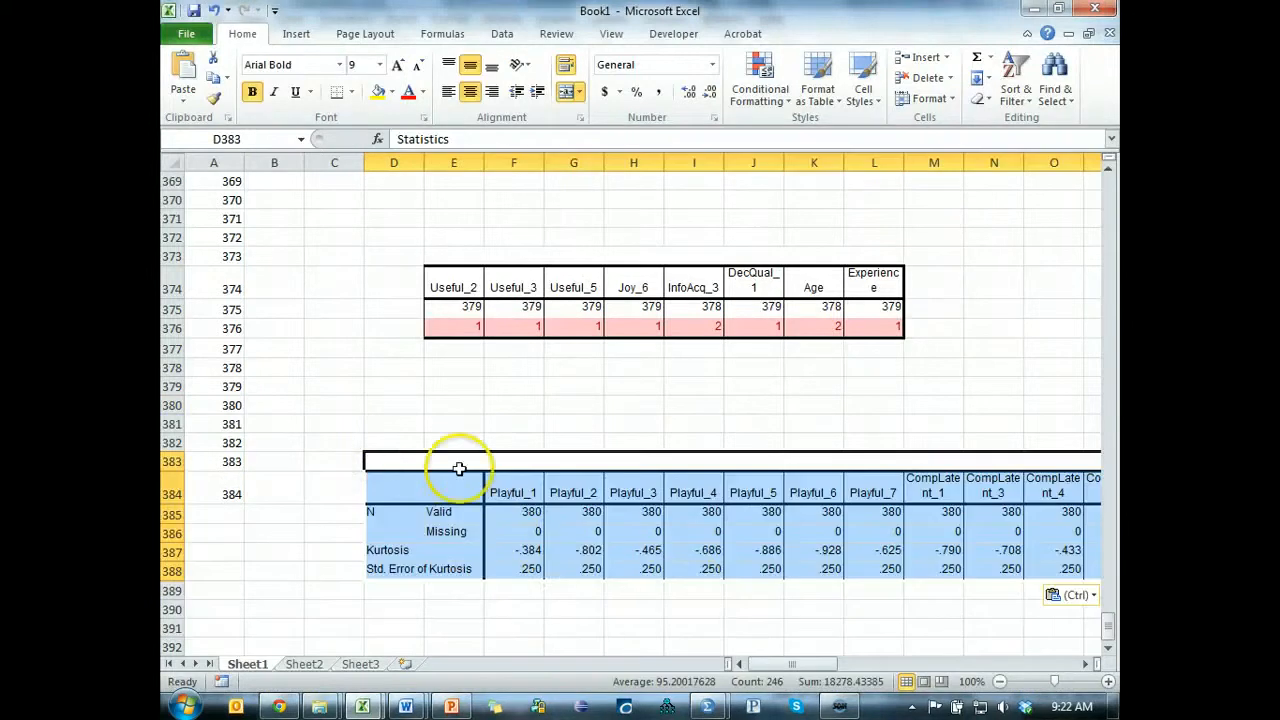
# Clear the Std. Error of Kurtosis row from the pasted Statistics table in row 388.
pyautogui.click(375, 571)
pyautogui.click(180, 570)
pyautogui.hotkey('ctrl', 'shift', 'Right')
pyautogui.hotkey('ctrl', 'shift', 'Right')
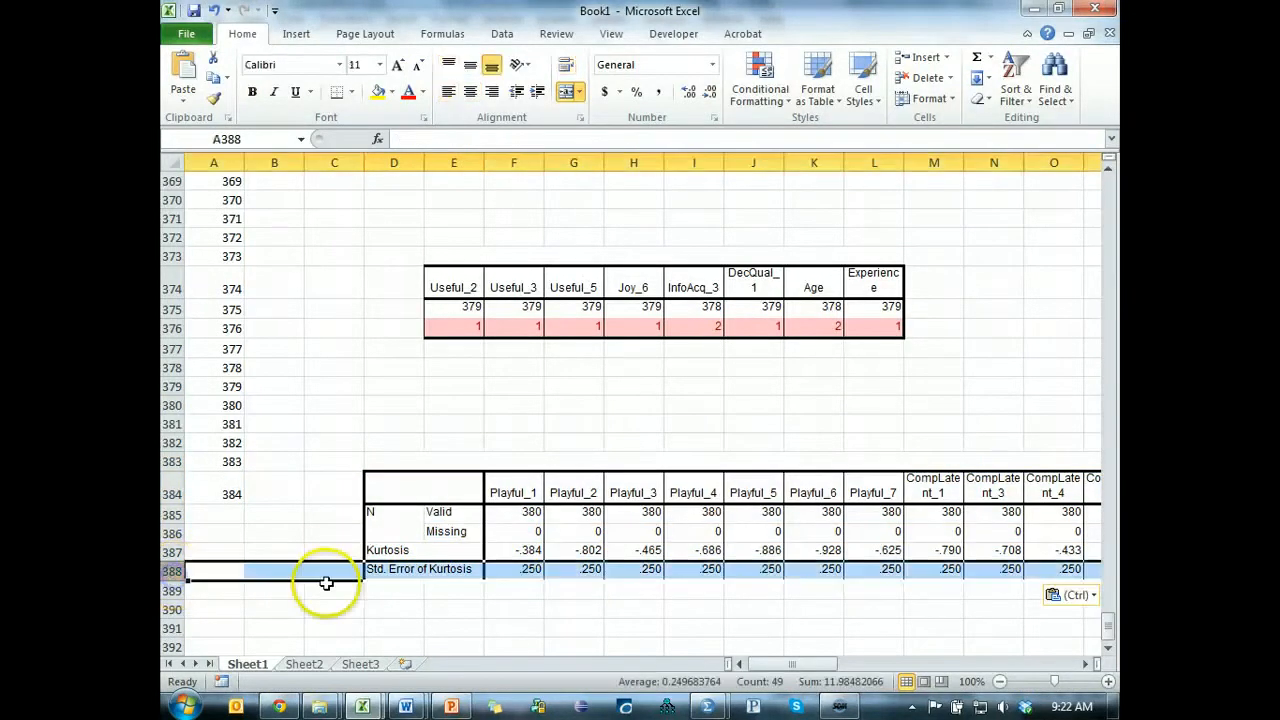
pyautogui.hotkey('ctrl', 'x')
pyautogui.press('Delete')
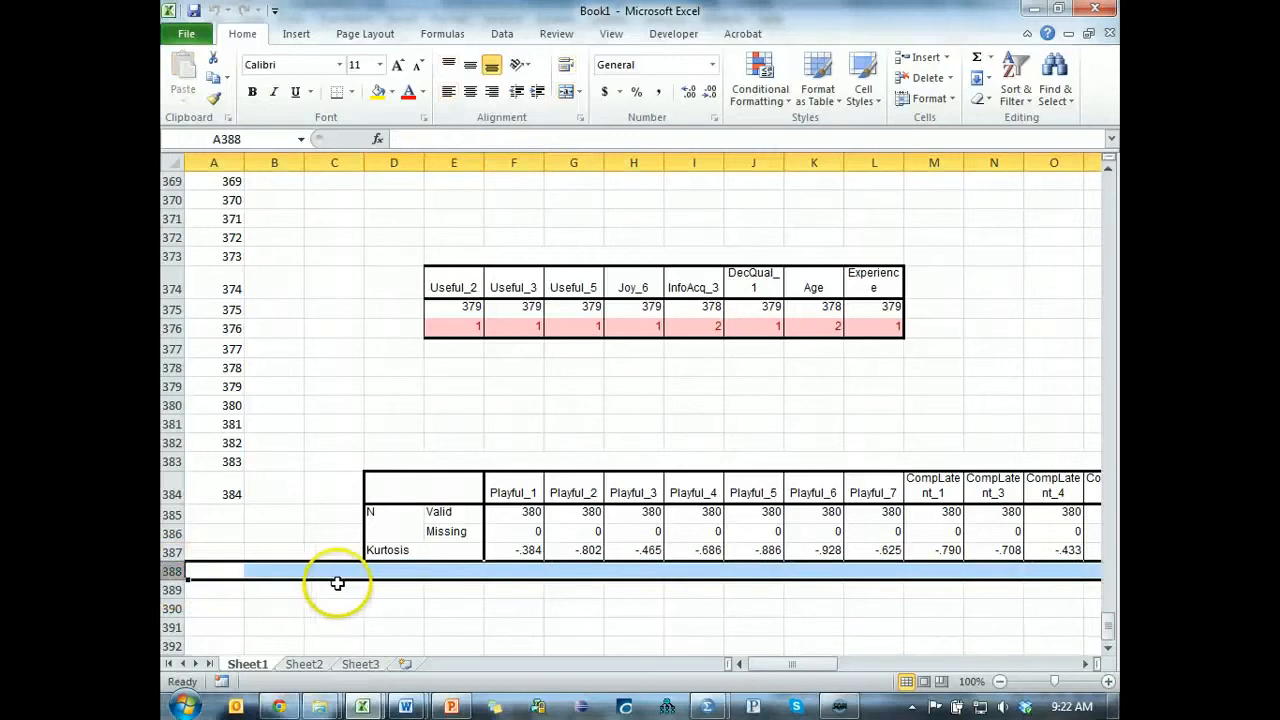
# Conditionally format all kurtosis values in row 387 to highlight those greater than 2 with Light Red Fill with Dark Red Text.
pyautogui.click(410, 552)
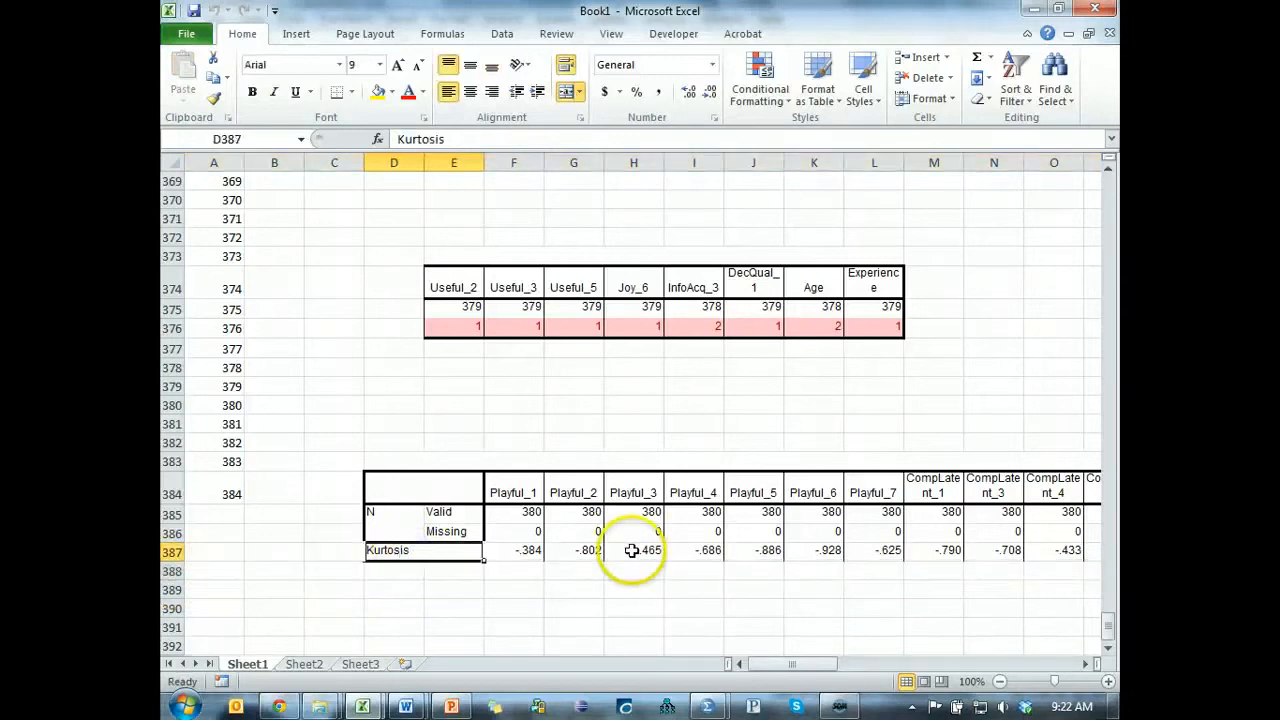
pyautogui.press('Right')
pyautogui.hotkey('ctrl', 'shift', 'Right')
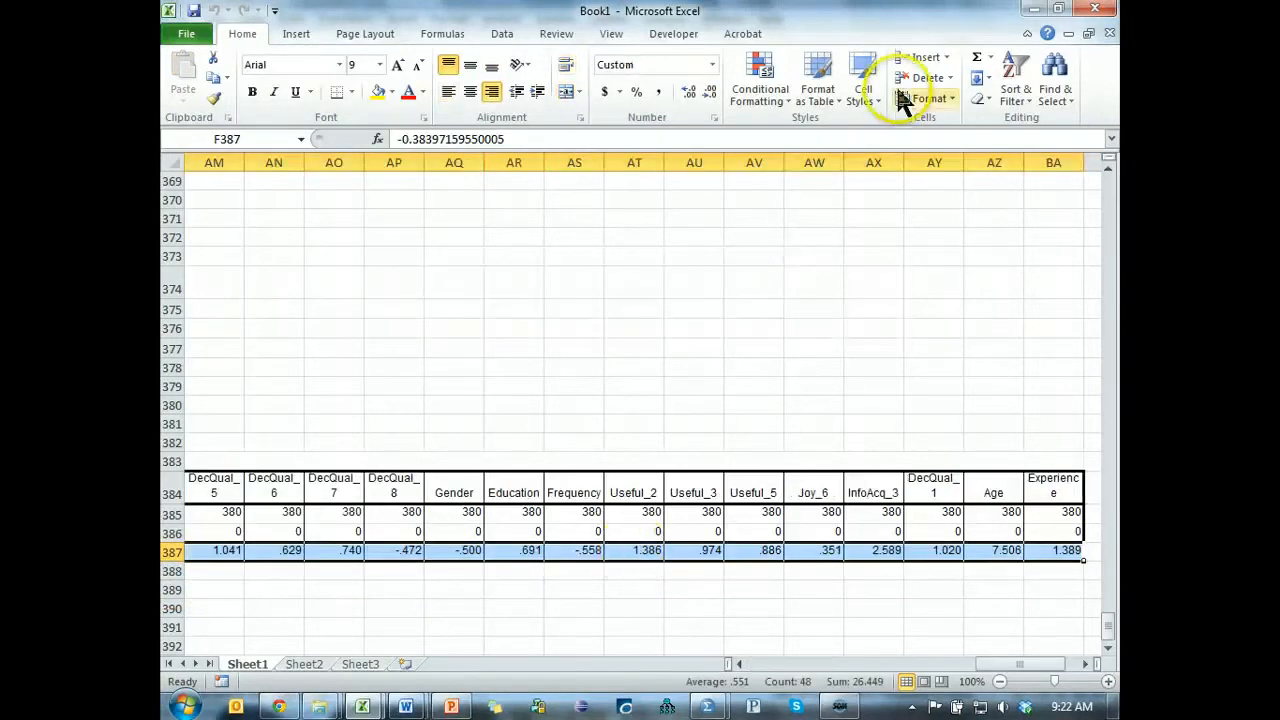
pyautogui.click(757, 95)
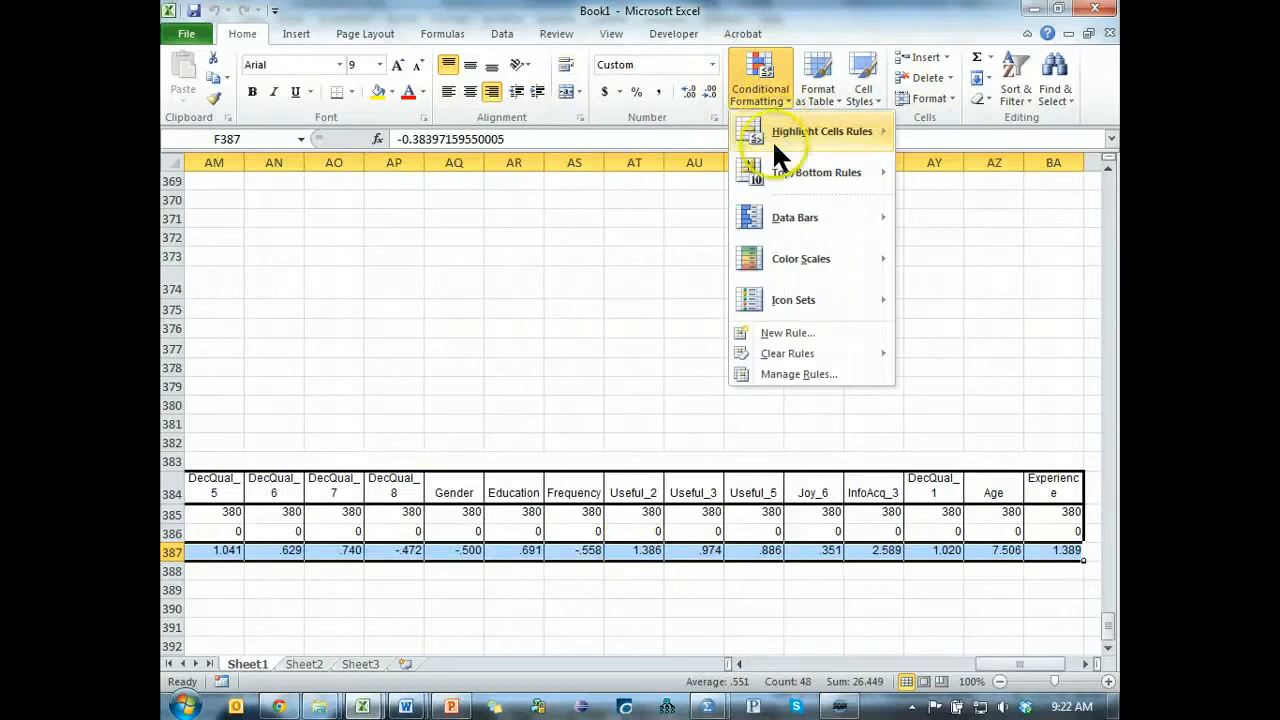
pyautogui.moveTo(772, 138)
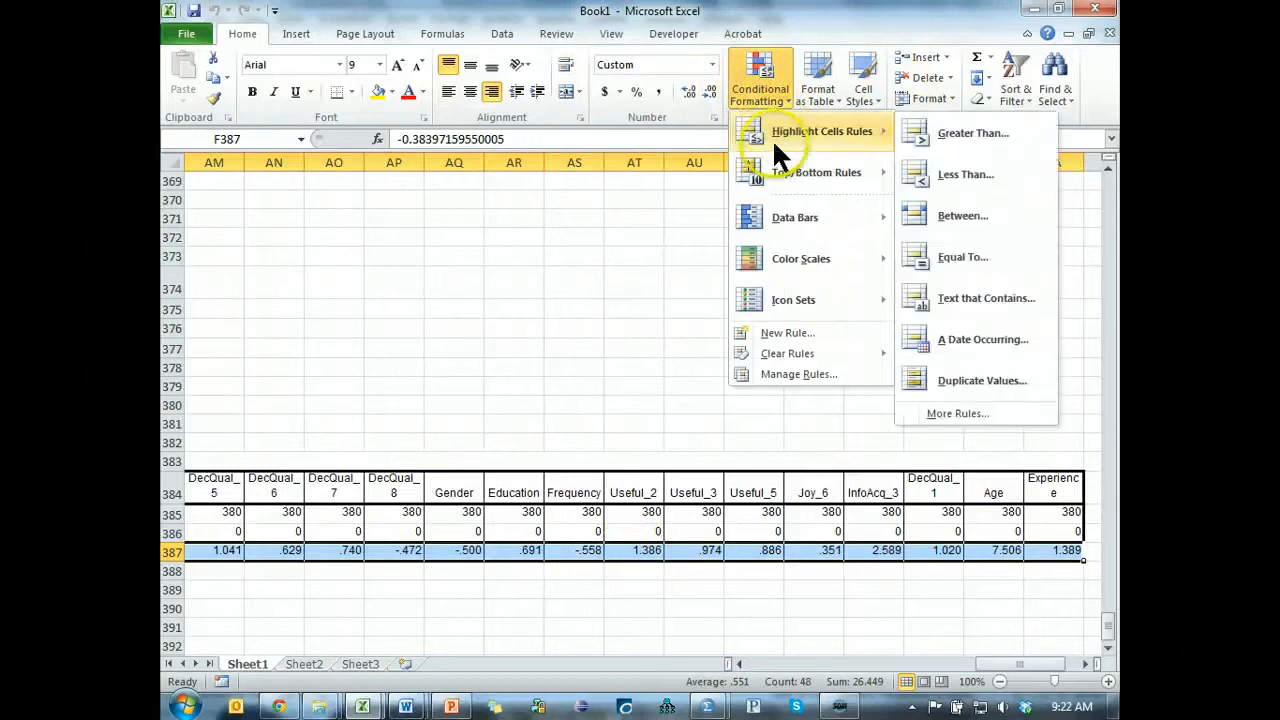
pyautogui.click(975, 135)
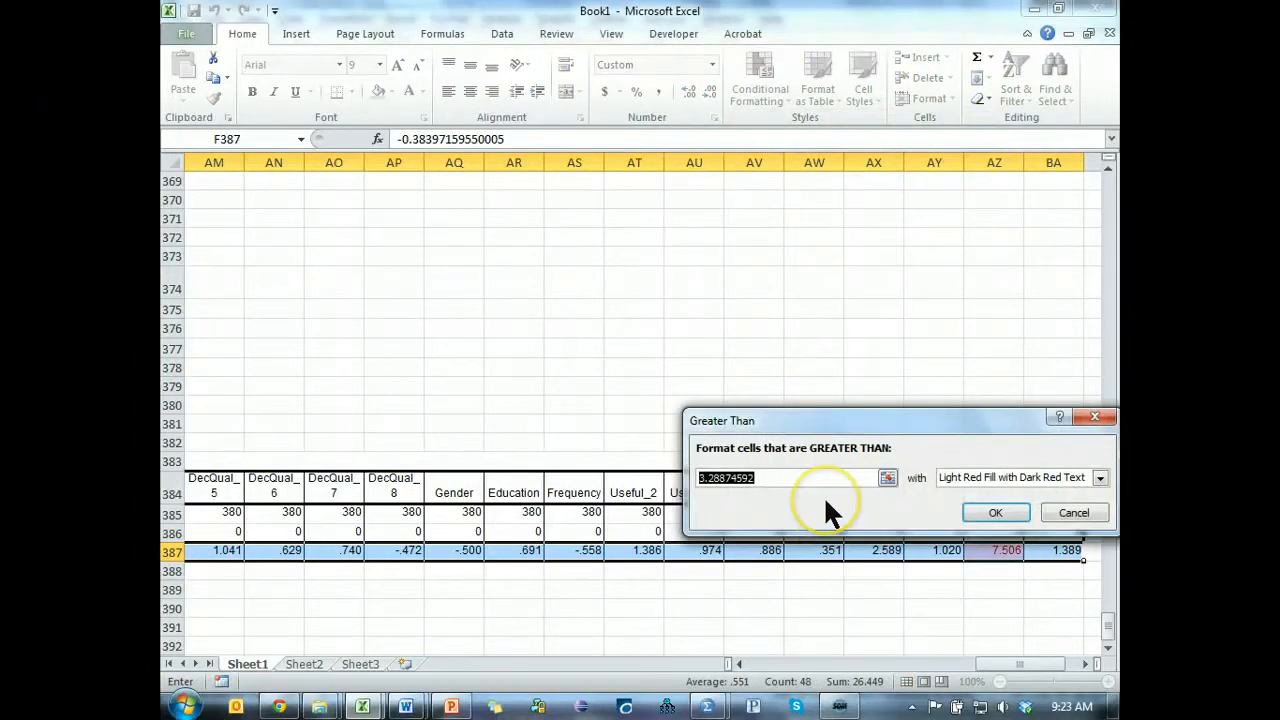
pyautogui.write('1')
pyautogui.click(1000, 513)
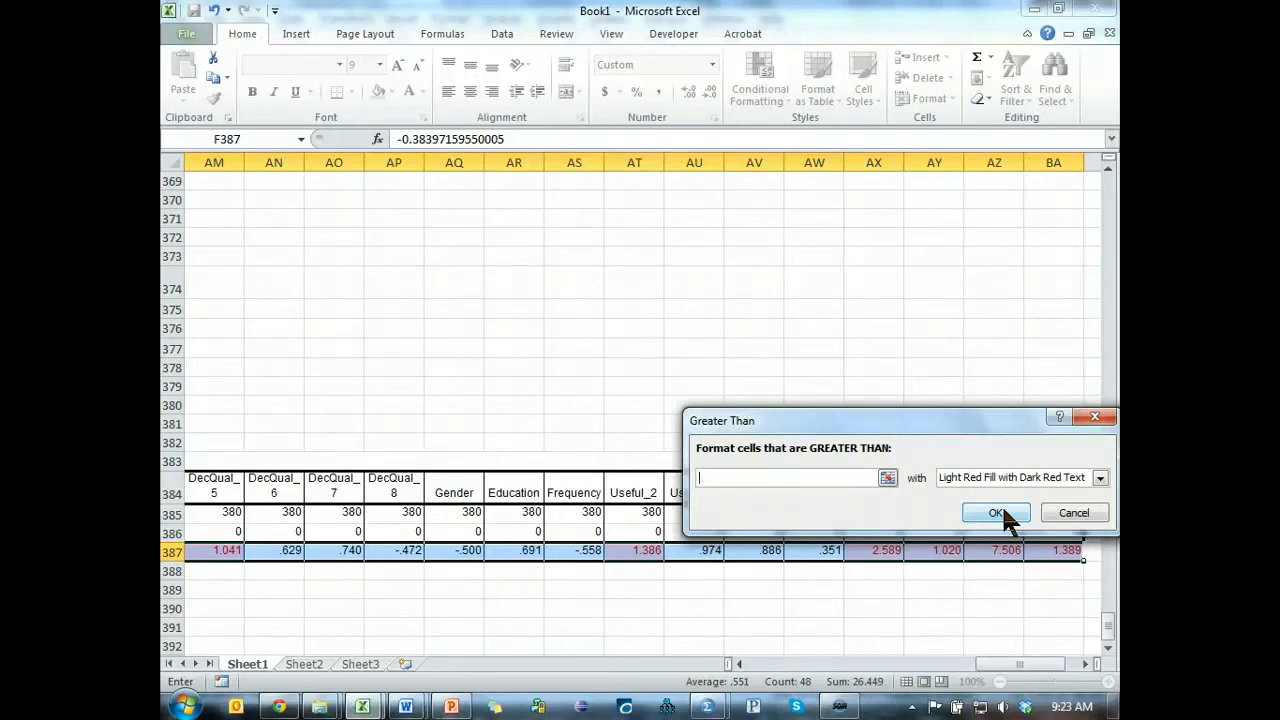
pyautogui.write('2')
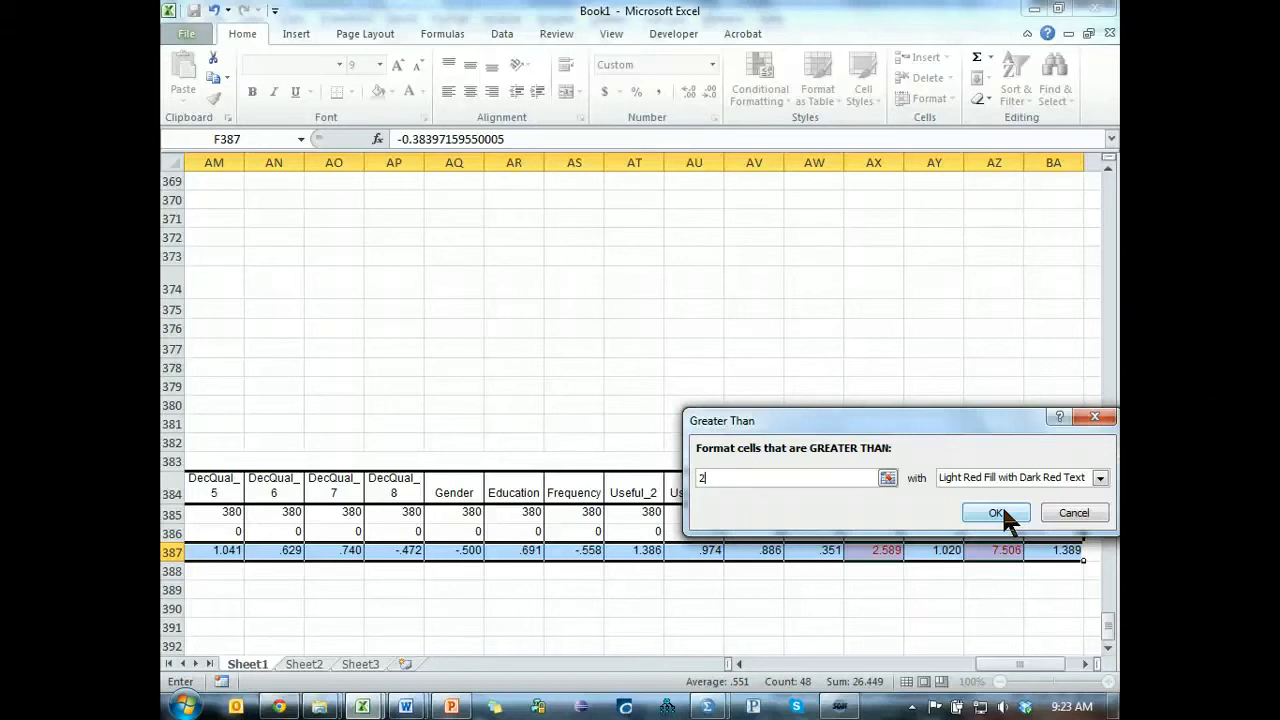
pyautogui.click(1001, 510)
# Add a second highlight rule to the kurtosis values for those less than -2, using Light Red Fill with Dark Red Text.
pyautogui.click(765, 88)
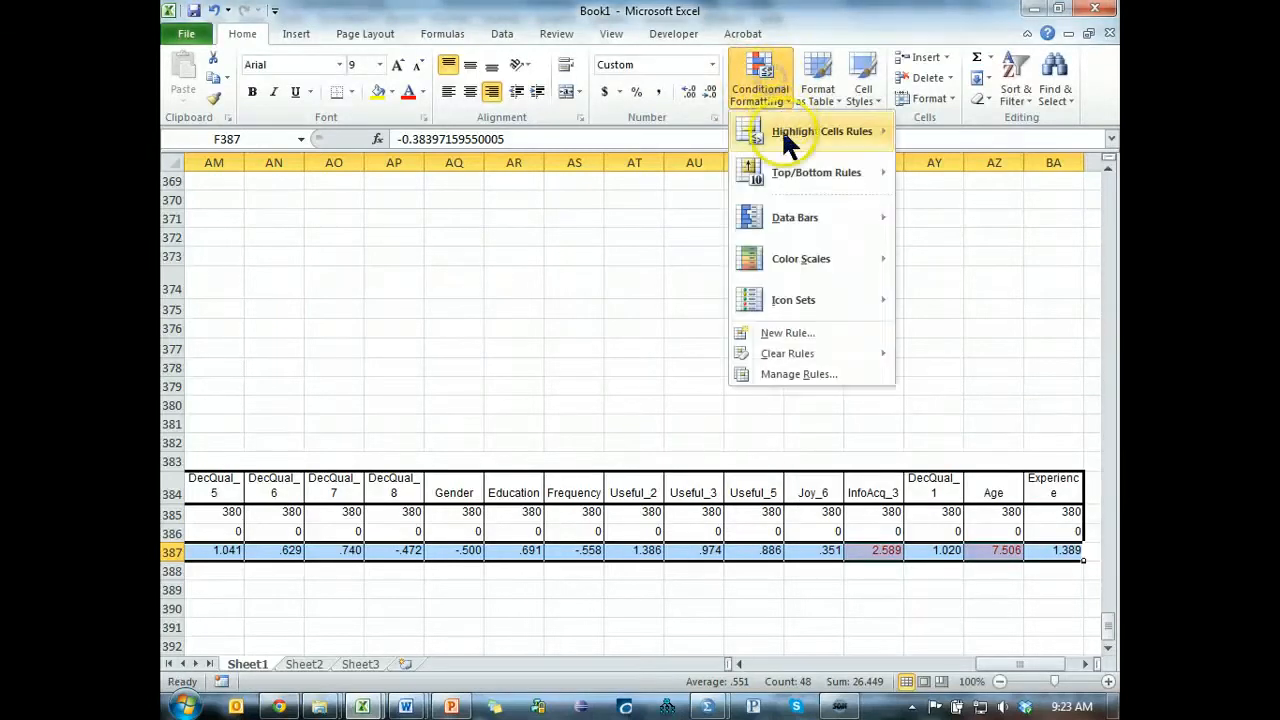
pyautogui.moveTo(782, 128)
pyautogui.click(975, 172)
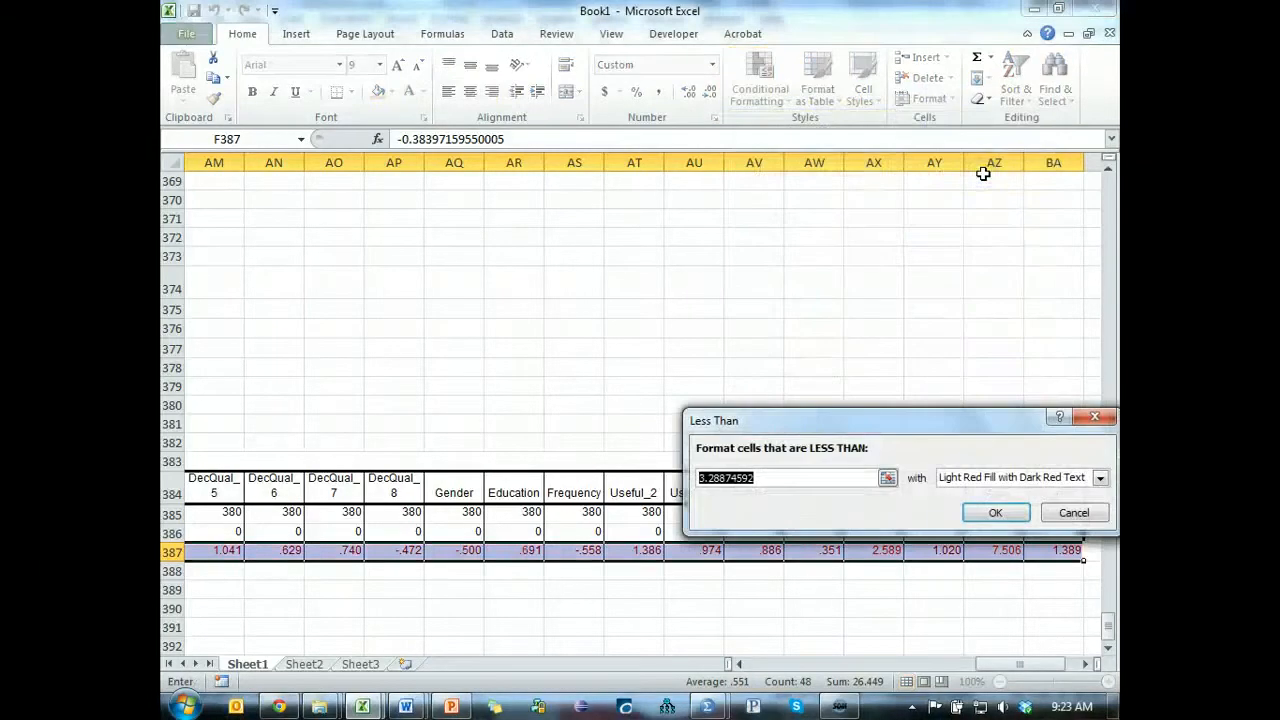
pyautogui.write('-2')
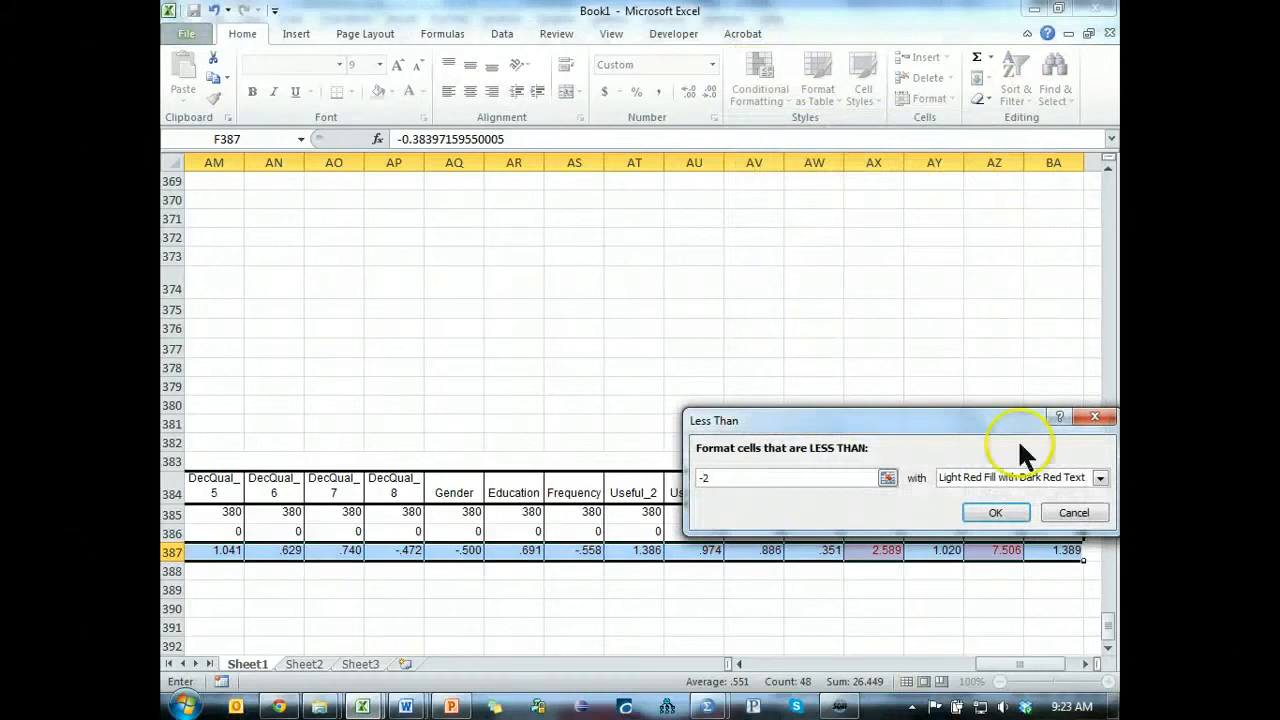
pyautogui.click(1012, 510)
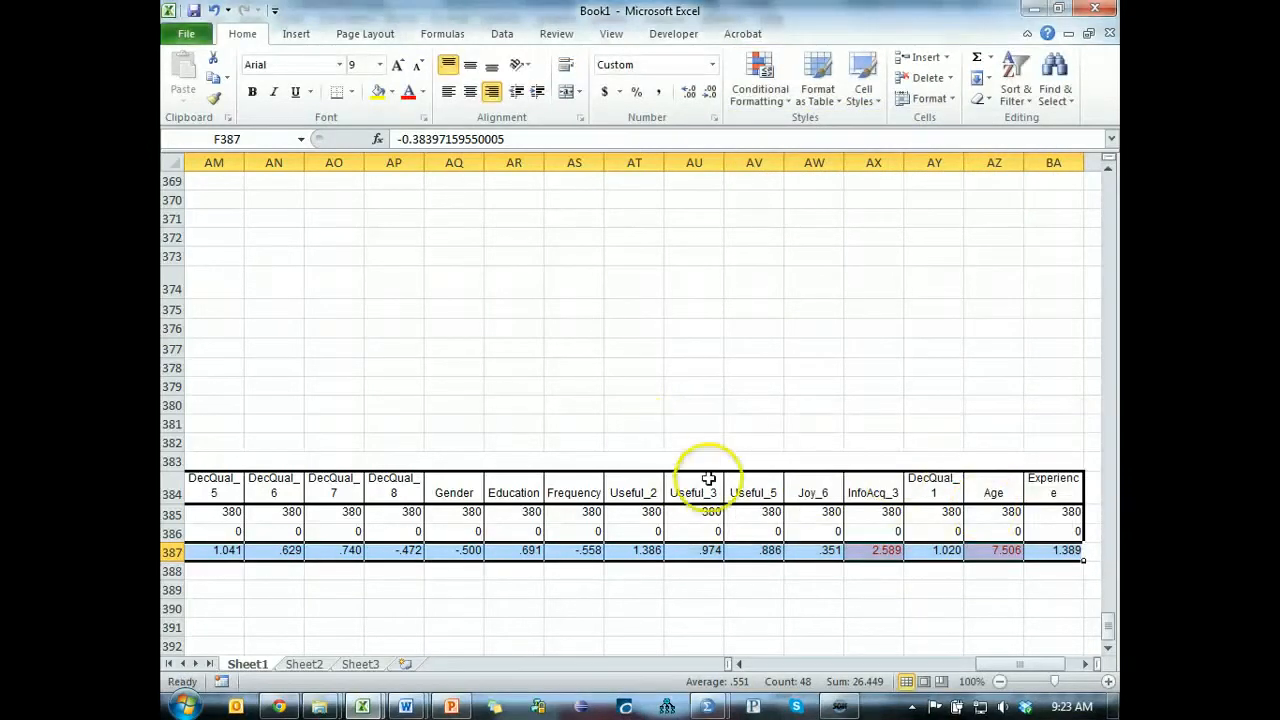
# Delete the worksheet columns of the variables without highlighted kurtosis, from CompLatent_1 in column M through Experience.
pyautogui.click(1047, 160)
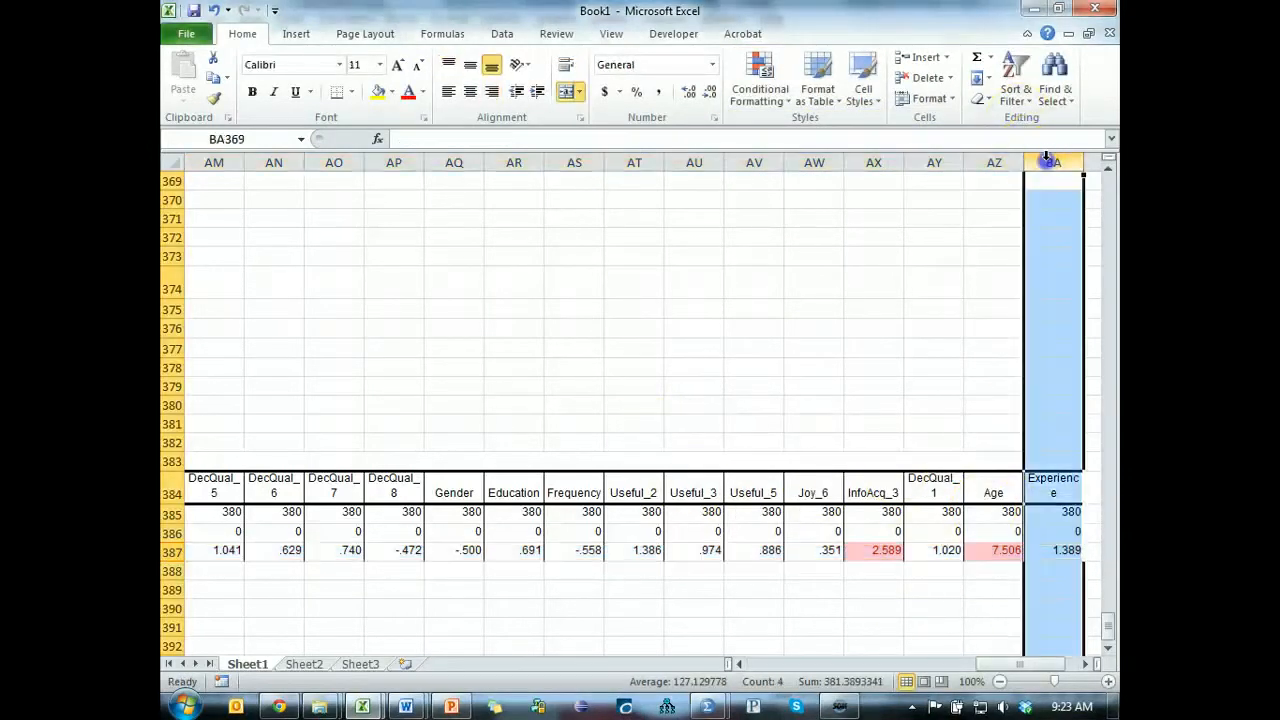
pyautogui.keyDown('ctrl'); pyautogui.click(937, 162); pyautogui.keyUp('ctrl')
pyautogui.moveTo(812, 162); pyautogui.dragTo(190, 207)
pyautogui.moveTo(417, 205); pyautogui.dragTo(651, 208)
pyautogui.moveTo(507, 162); pyautogui.dragTo(412, 187)
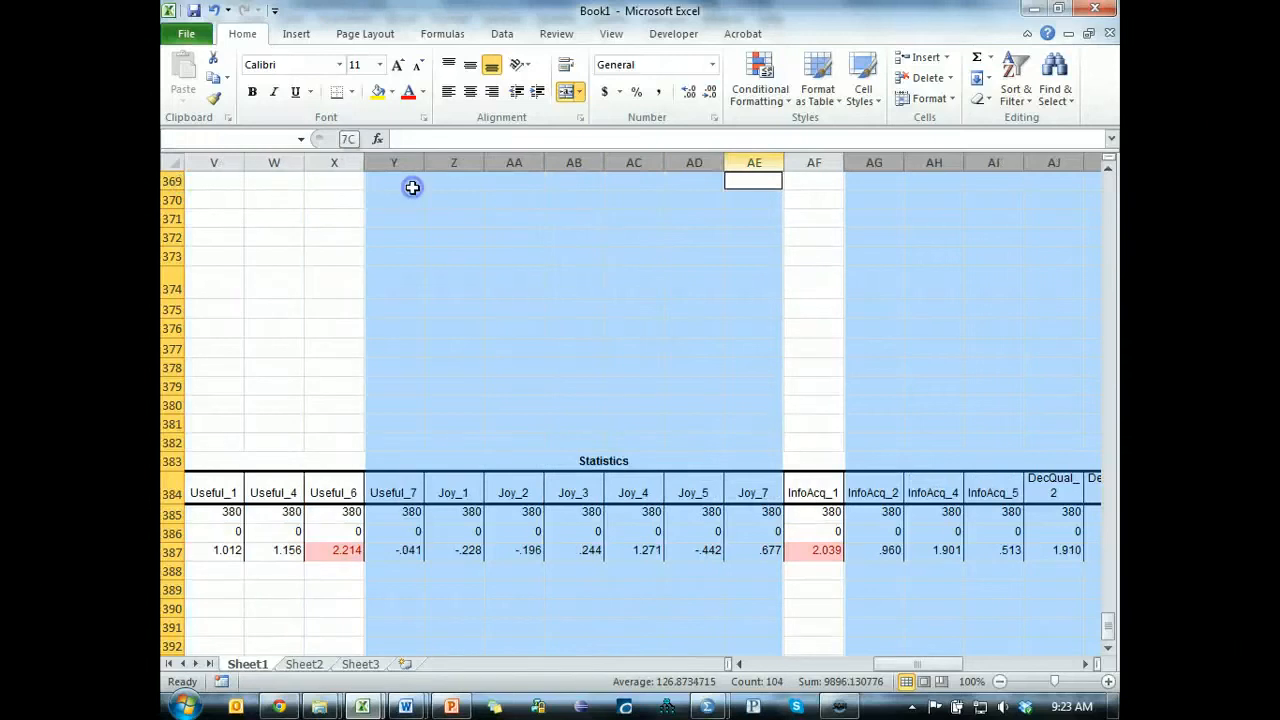
pyautogui.moveTo(274, 181); pyautogui.dragTo(940, 210)
pyautogui.hotkey('ctrl', '-')
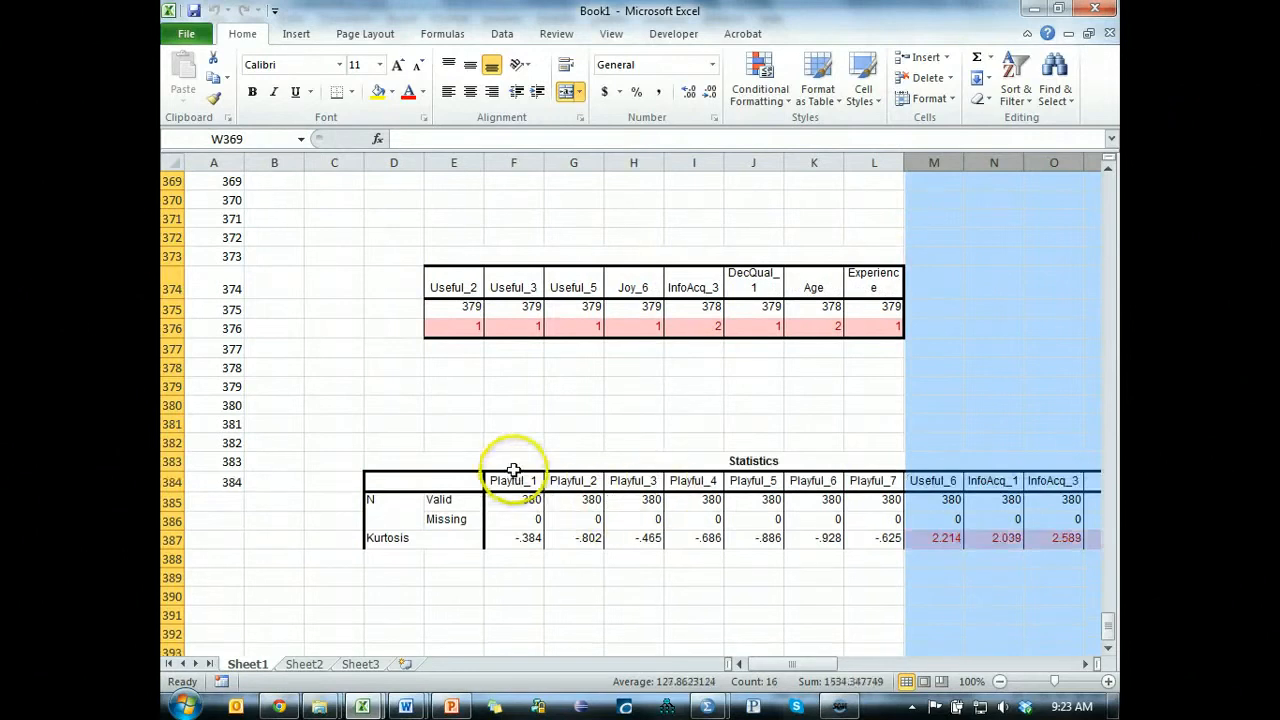
# Clear the Playful_1 to Playful_7 headings and values from the Statistics table.
pyautogui.moveTo(512, 470); pyautogui.dragTo(600, 491)
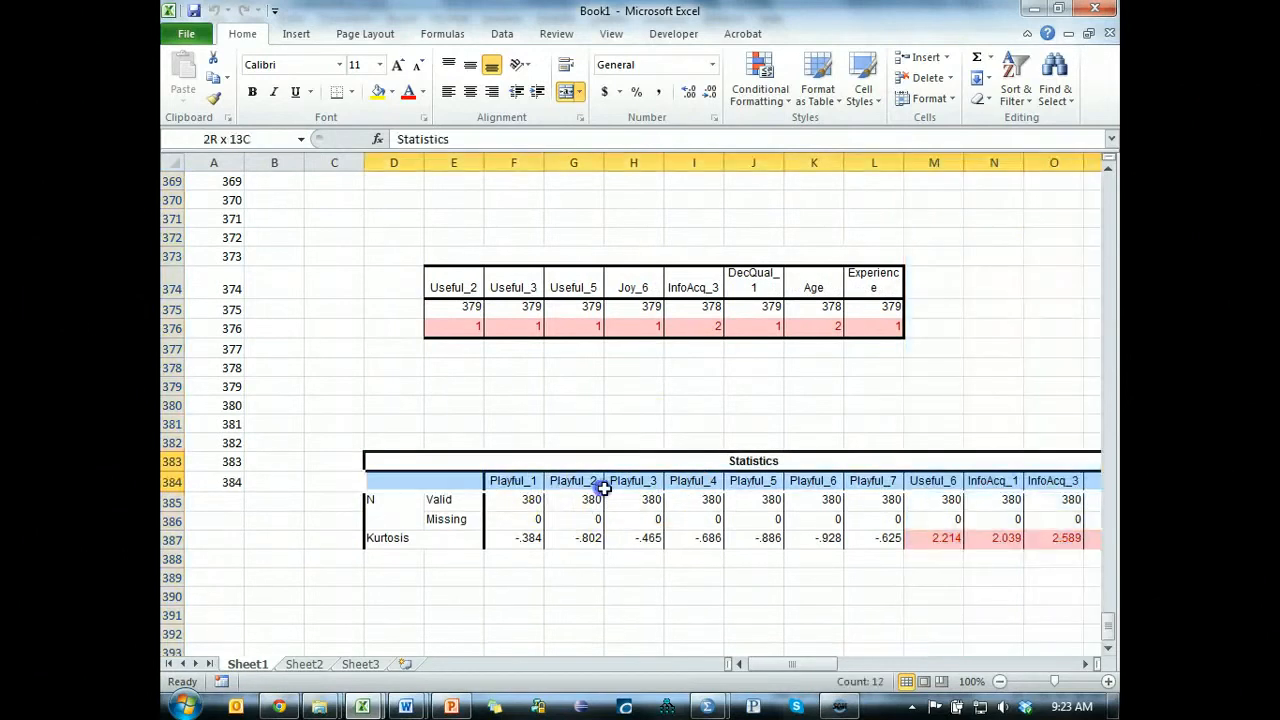
pyautogui.click(694, 497)
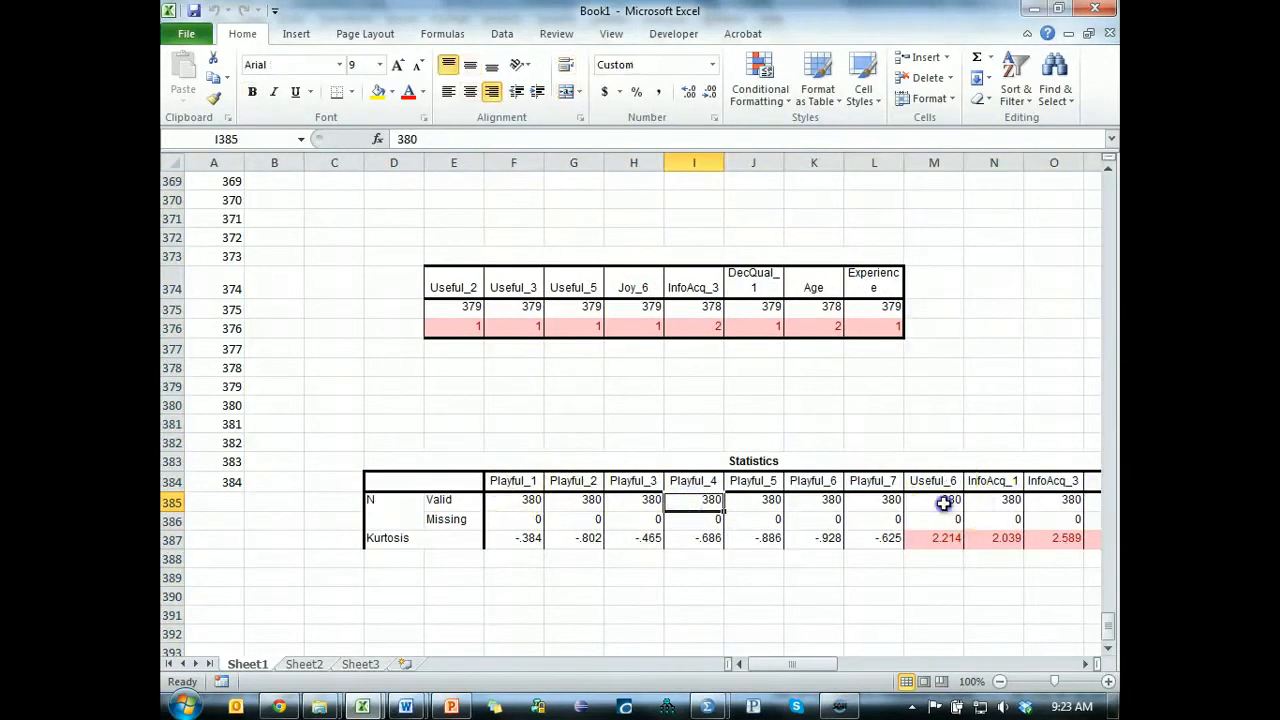
pyautogui.moveTo(945, 482); pyautogui.dragTo(943, 538)
pyautogui.hotkey('ctrl', 'shift', 'Right')
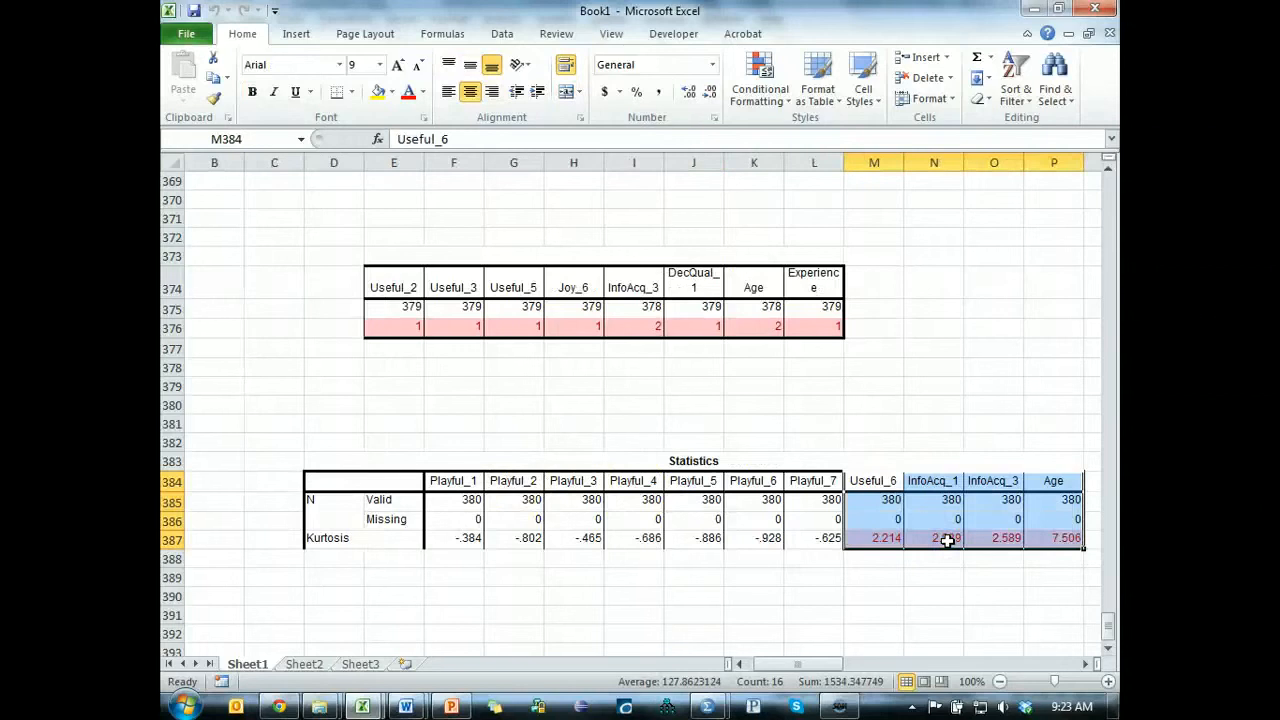
pyautogui.click(820, 630)
pyautogui.moveTo(817, 484); pyautogui.dragTo(457, 543)
pyautogui.press('Delete')
pyautogui.click(965, 612)
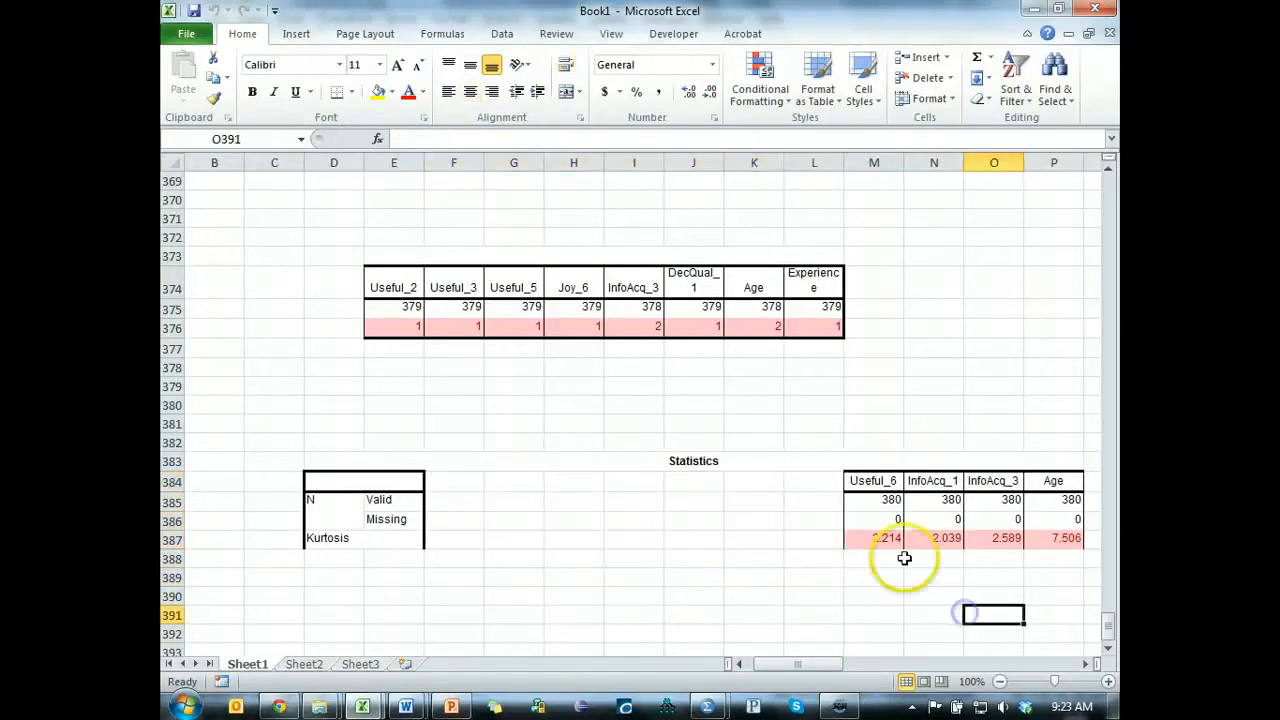
# Move the Useful_6, InfoAcq_1, InfoAcq_3 and Age block beside the table's row labels, starting at cell F384.
pyautogui.moveTo(878, 484); pyautogui.dragTo(1050, 538)
pyautogui.hotkey('ctrl', 'c')
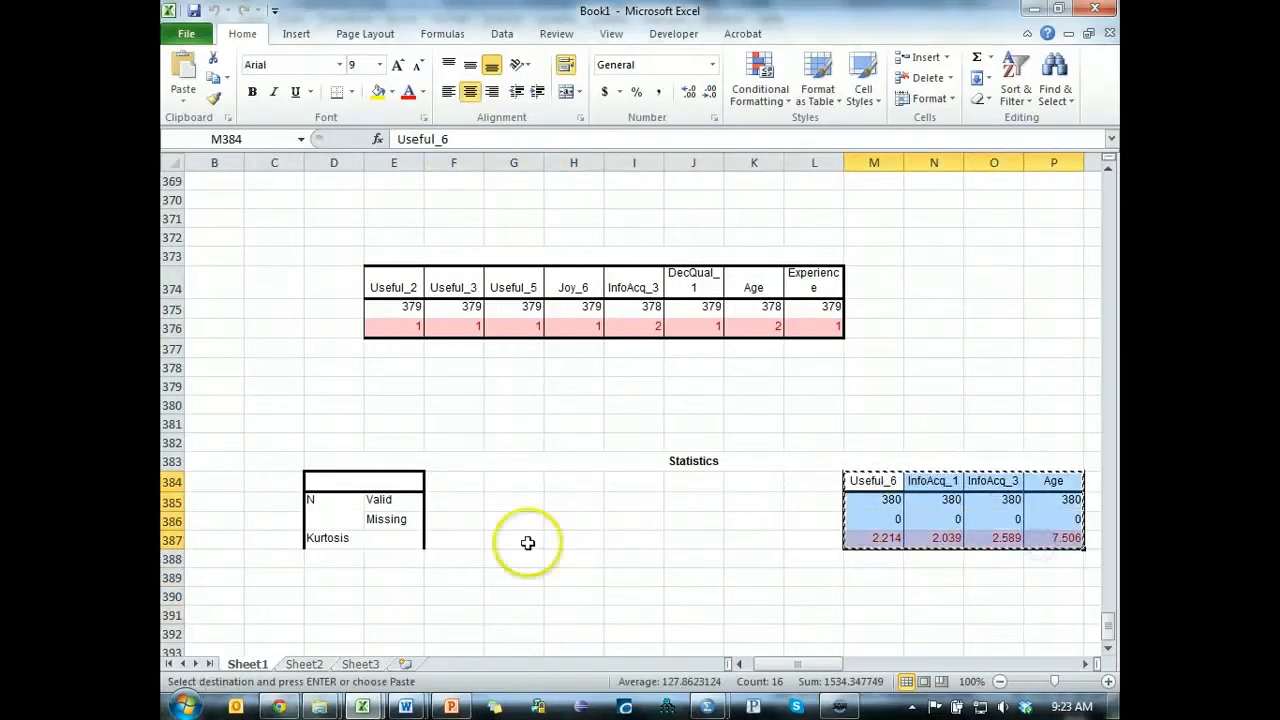
pyautogui.click(454, 484)
pyautogui.press('Return')
pyautogui.click(531, 592)
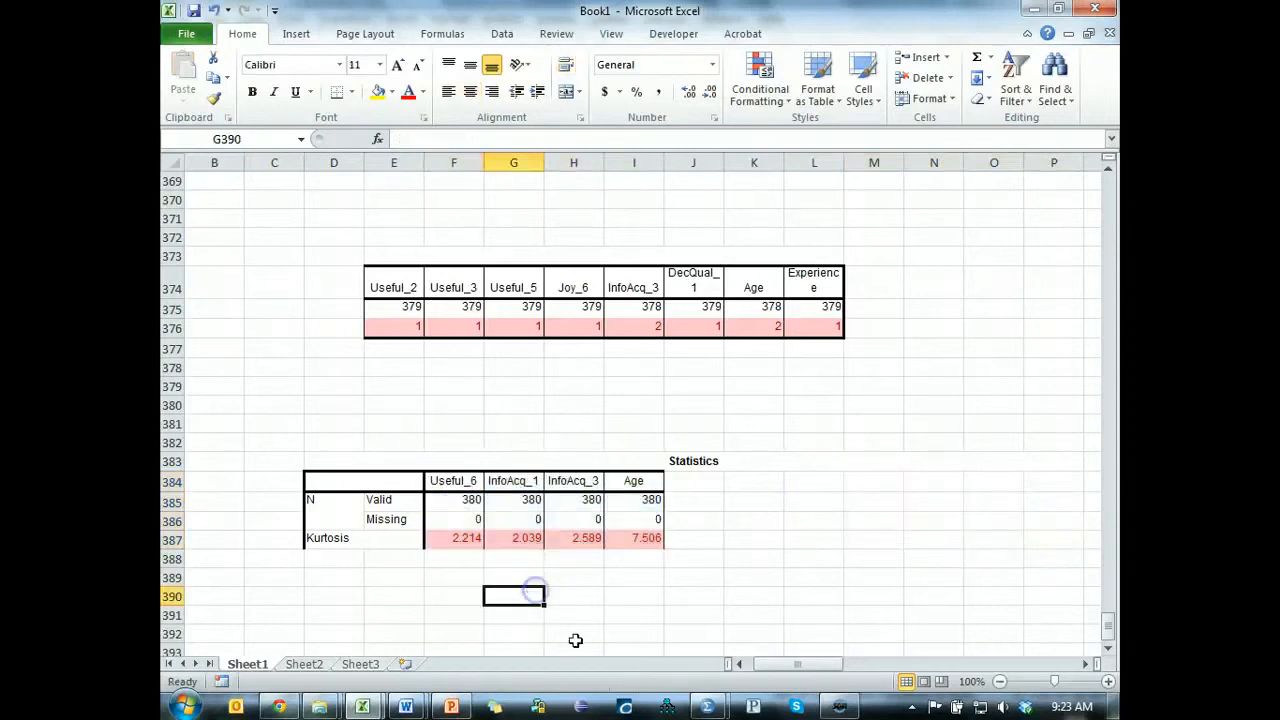
# Examine the highlighted kurtosis values of Age, InfoAcq_3, InfoAcq_1 and Useful_6 in the reduced table.
pyautogui.click(645, 540)
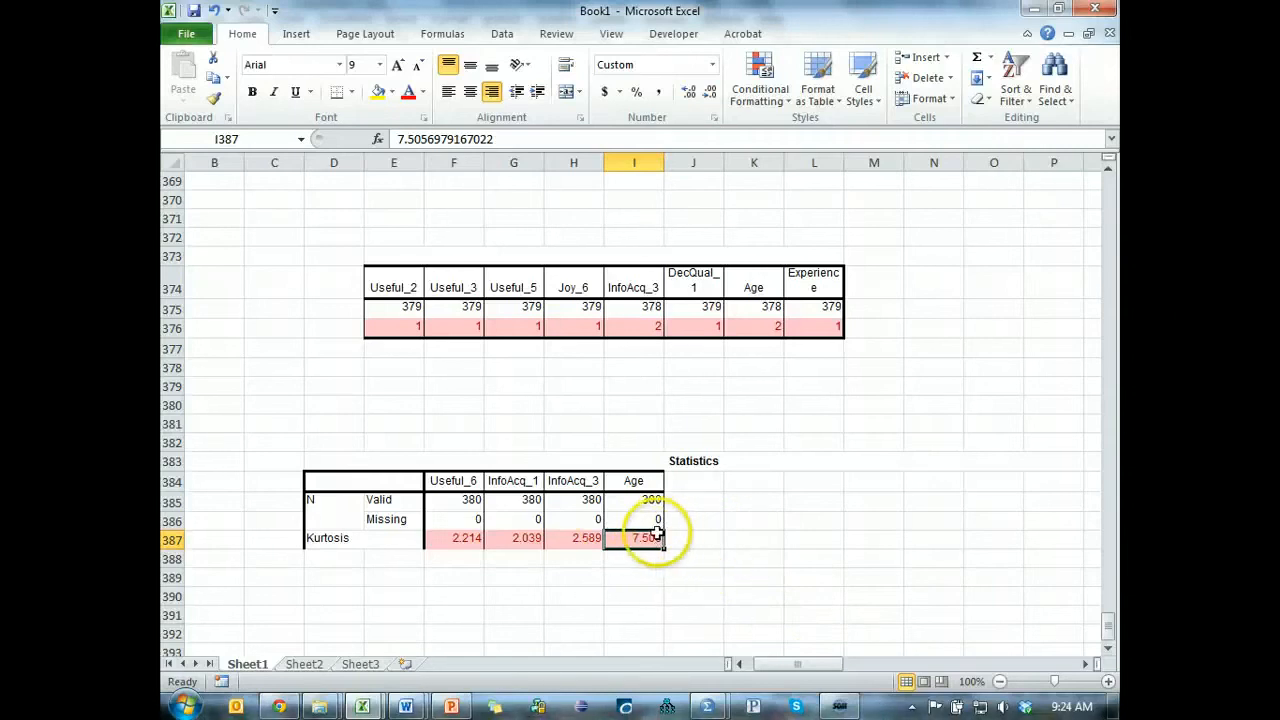
pyautogui.click(586, 539)
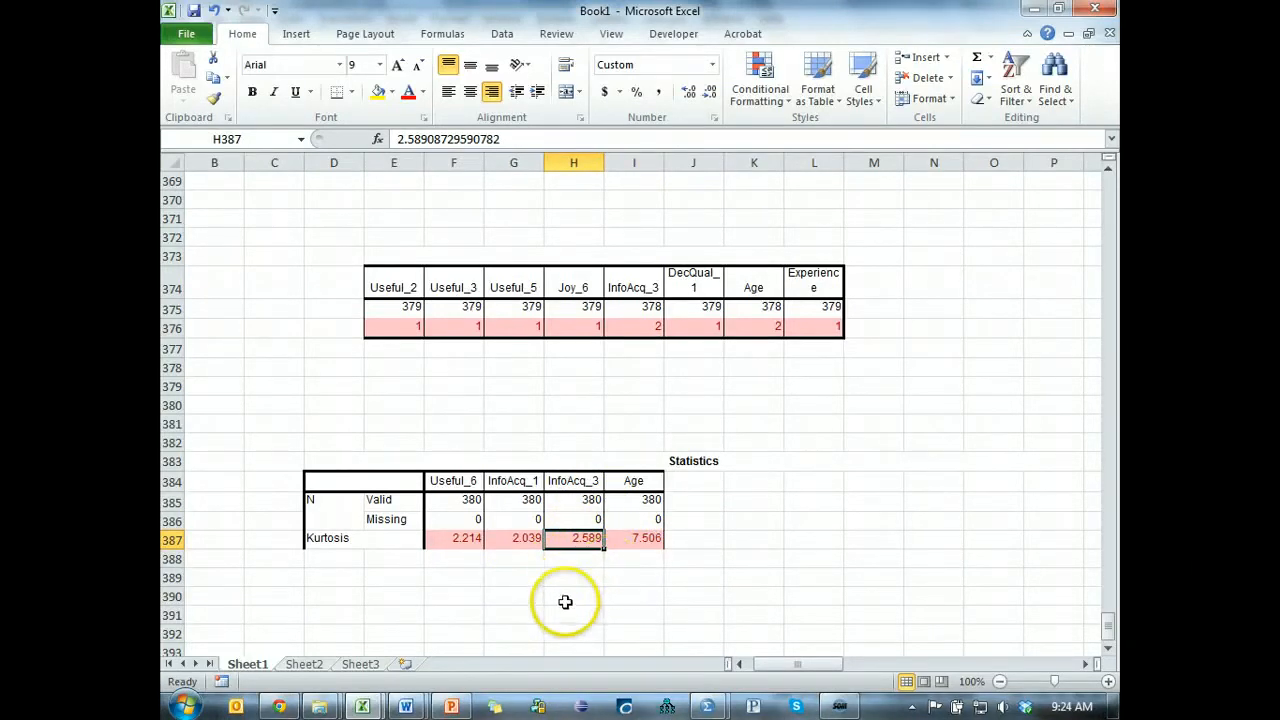
pyautogui.moveTo(471, 541); pyautogui.dragTo(521, 541)
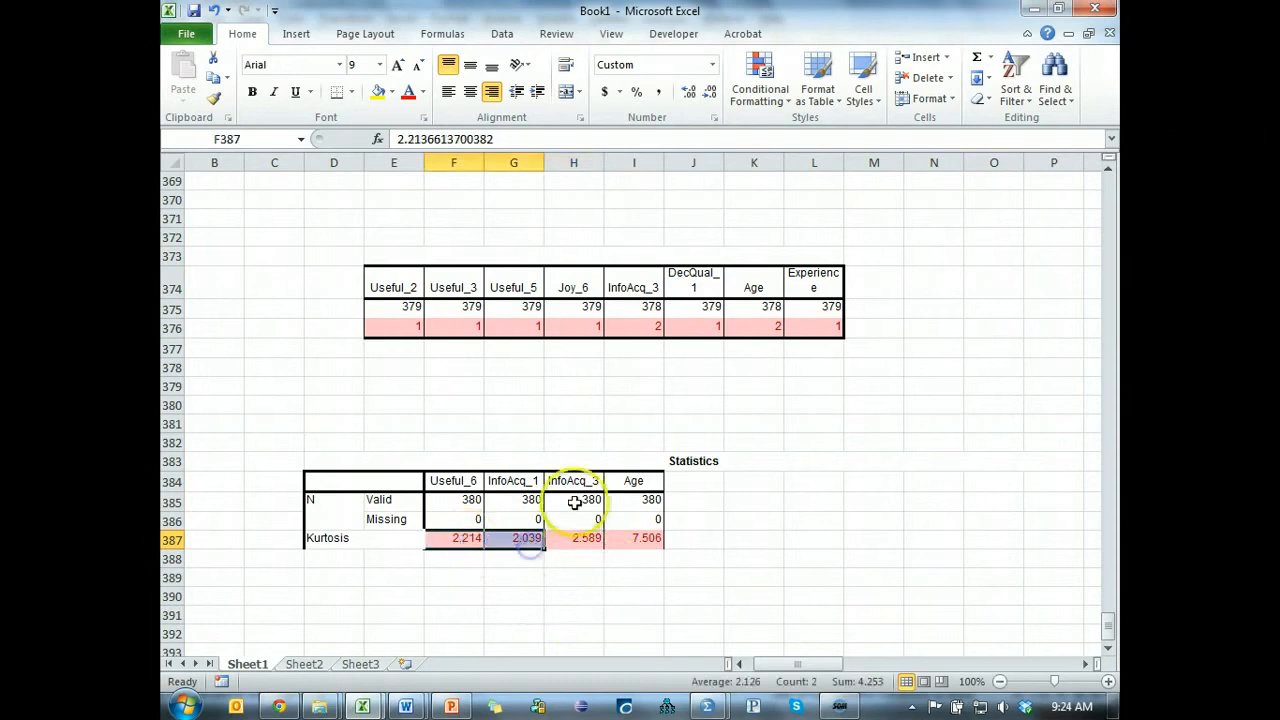
pyautogui.moveTo(574, 478); pyautogui.dragTo(582, 541)
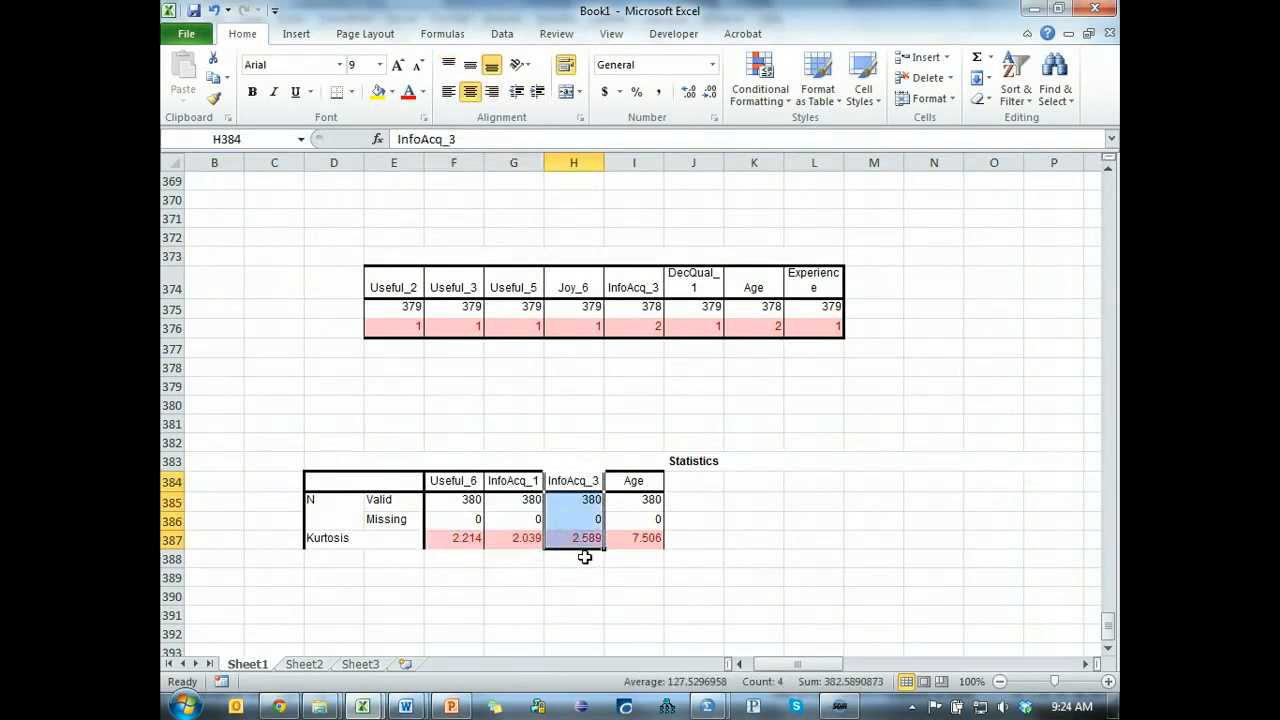
pyautogui.click(576, 538)
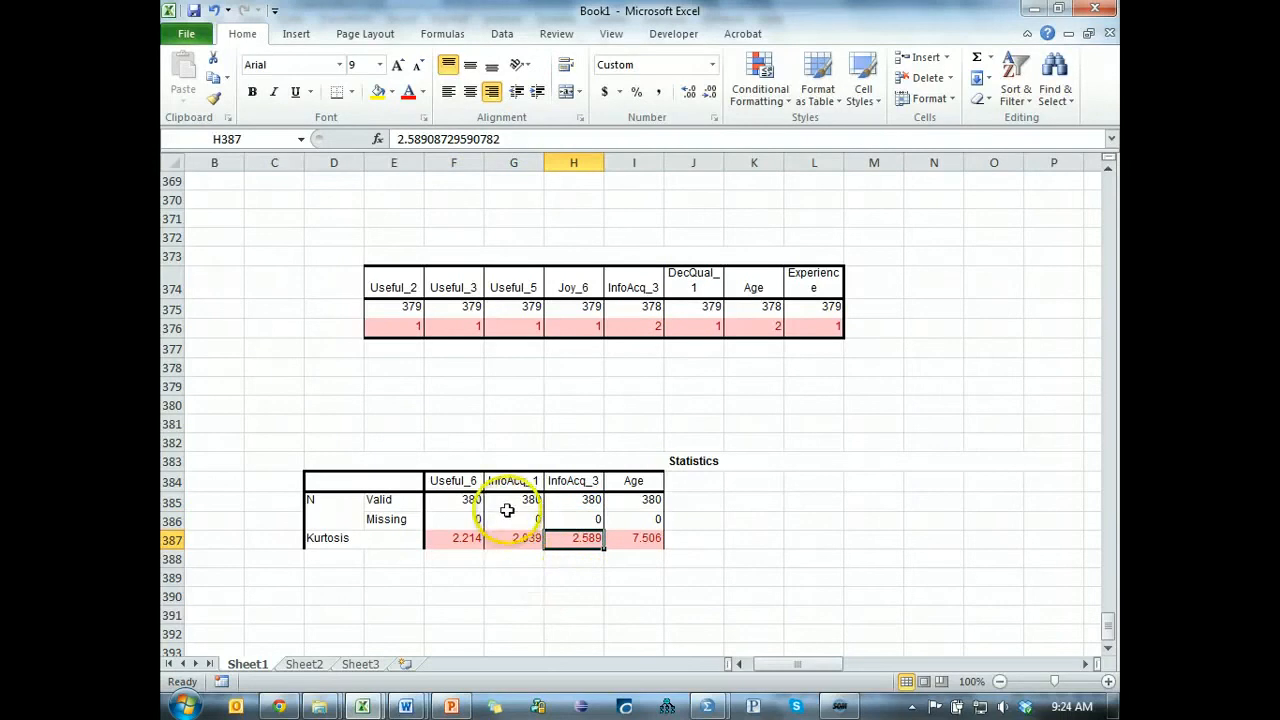
pyautogui.click(476, 537)
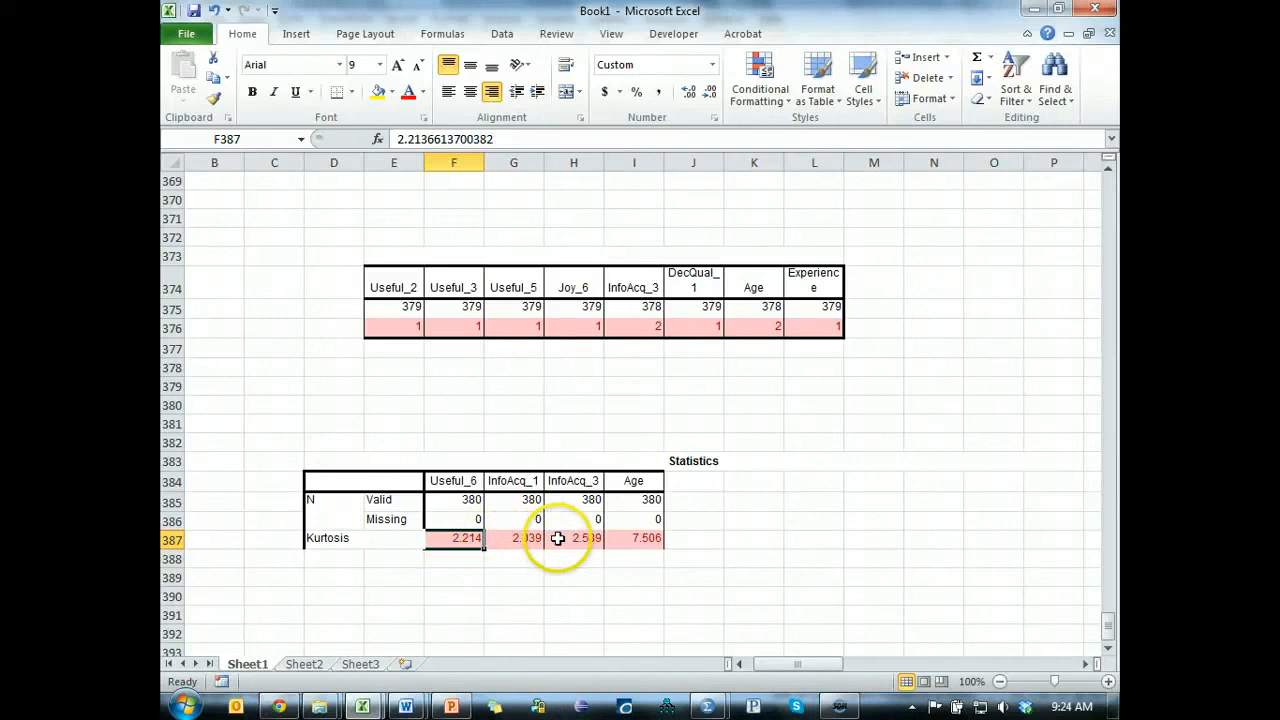
pyautogui.moveTo(560, 538); pyautogui.dragTo(470, 540)
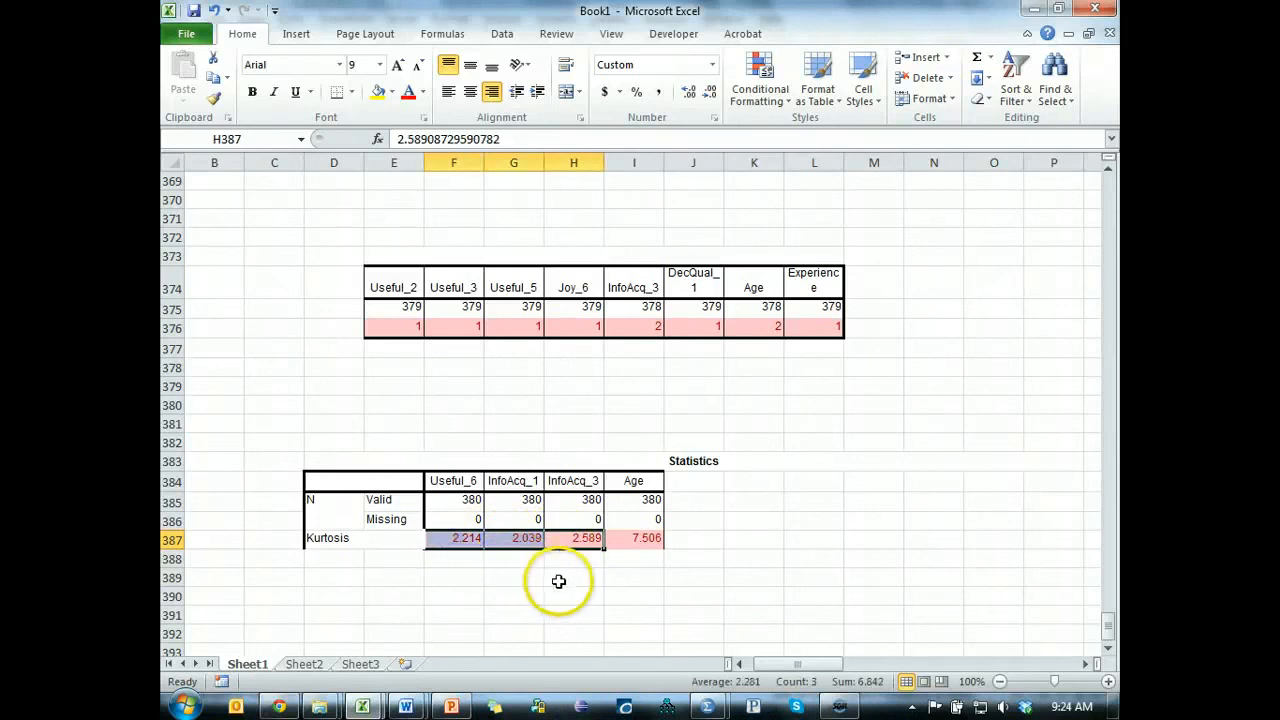
pyautogui.click(451, 484)
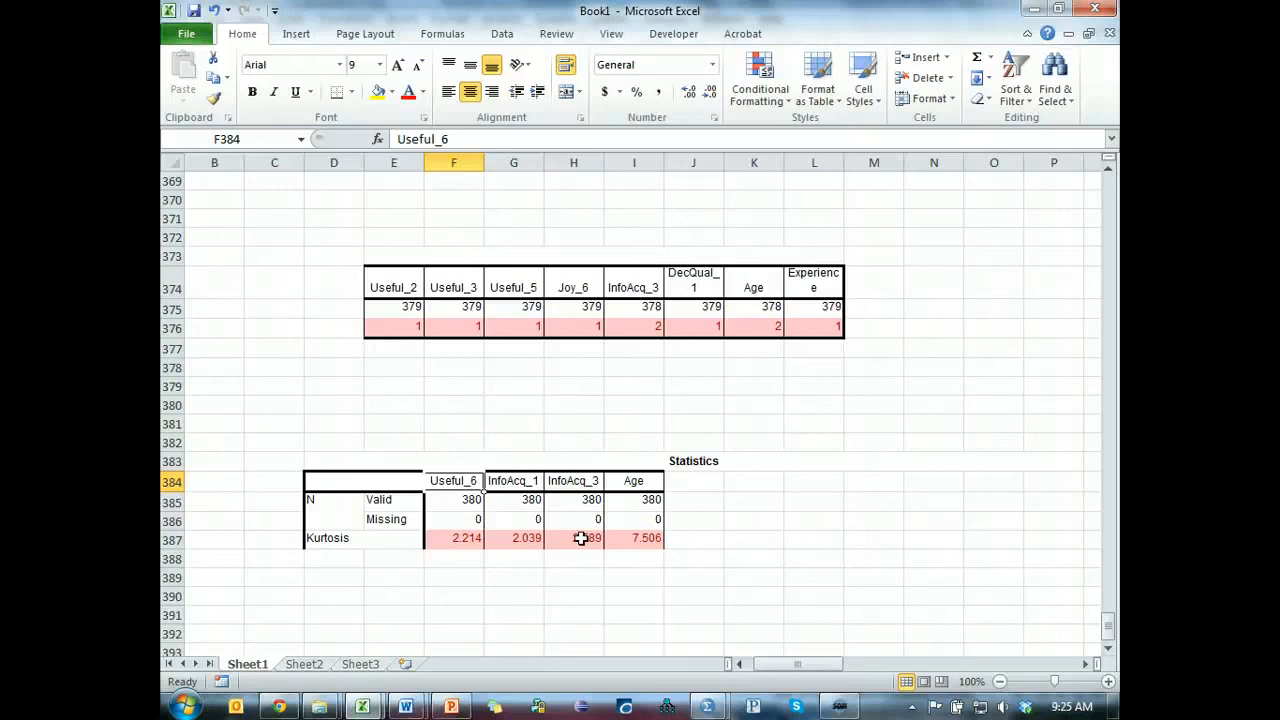
# Switch from the Excel workbook back to the SPSS Statistics Viewer output.
pyautogui.hotkey('alt', 'Tab')
pyautogui.hotkey('alt', 'Tab')
pyautogui.hotkey('alt', 'Tab')
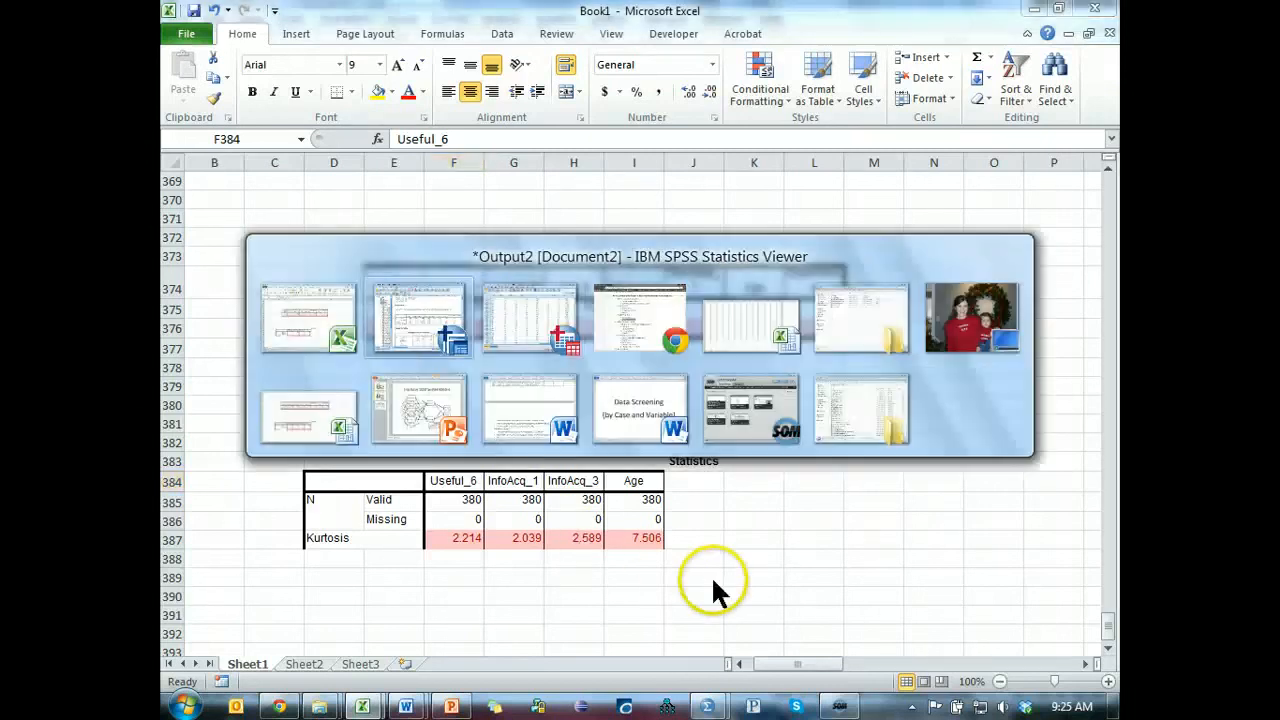